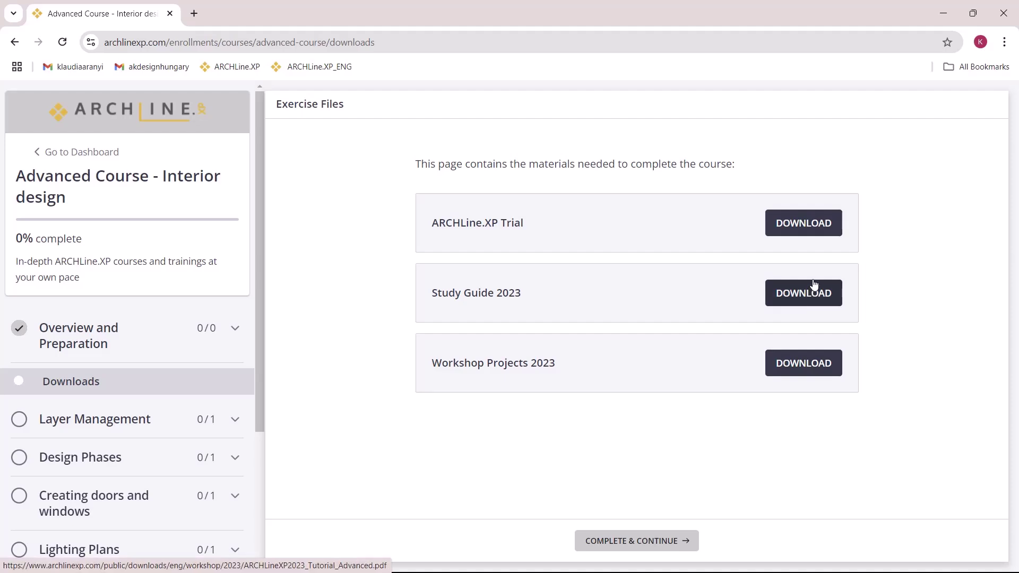
Step: Close the browser and open the project 1_Lighiting_Plan_AK.pro from the 2024/Workshop_Advanced/3_Lighting_plan folder
{"action": "left_click", "coordinate": [1002, 14]}
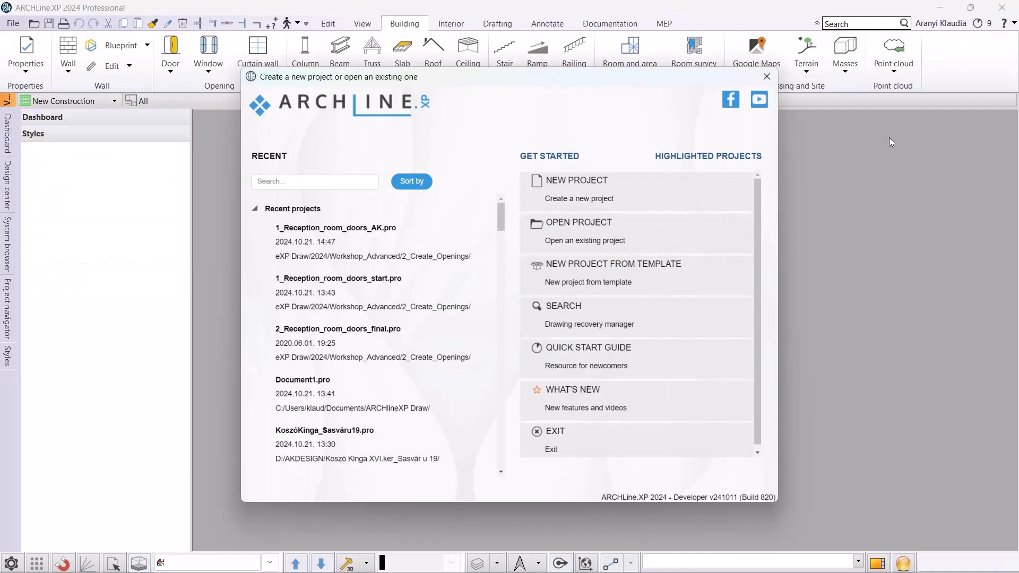
{"action": "left_click", "coordinate": [643, 244]}
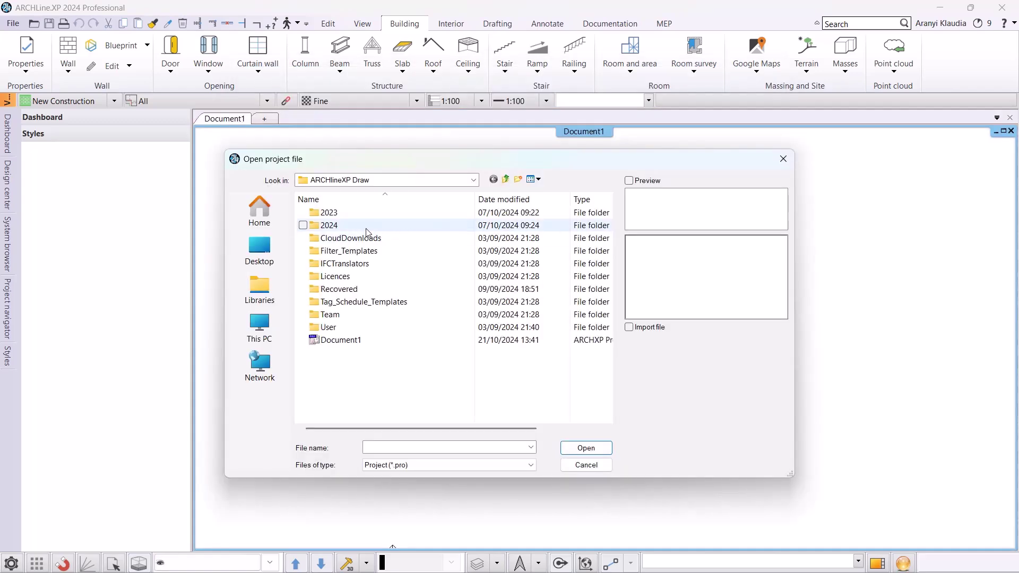
{"action": "double_click", "coordinate": [355, 225]}
{"action": "double_click", "coordinate": [361, 314]}
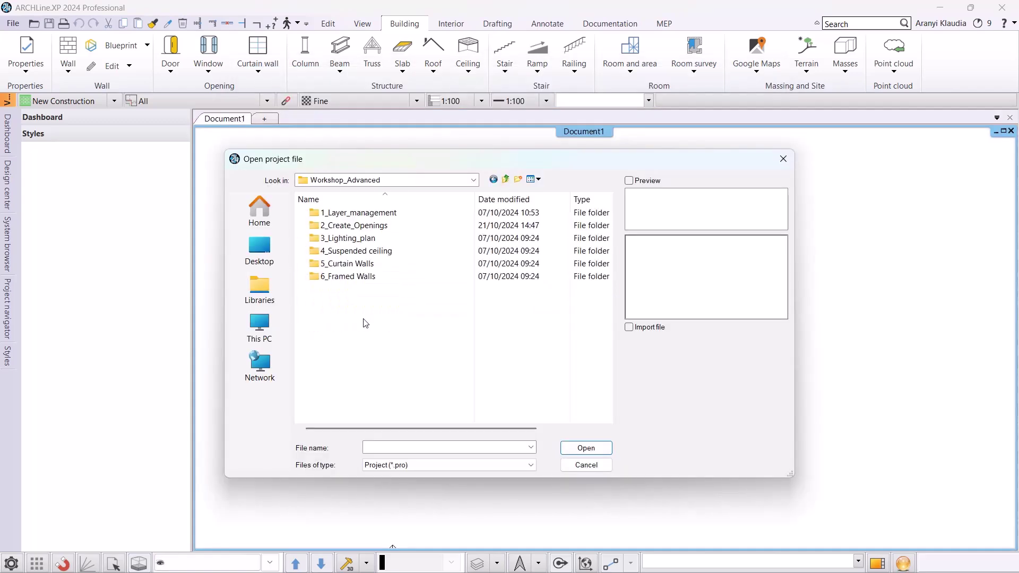
{"action": "double_click", "coordinate": [373, 240]}
{"action": "left_click", "coordinate": [375, 213]}
{"action": "left_click", "coordinate": [585, 448]}
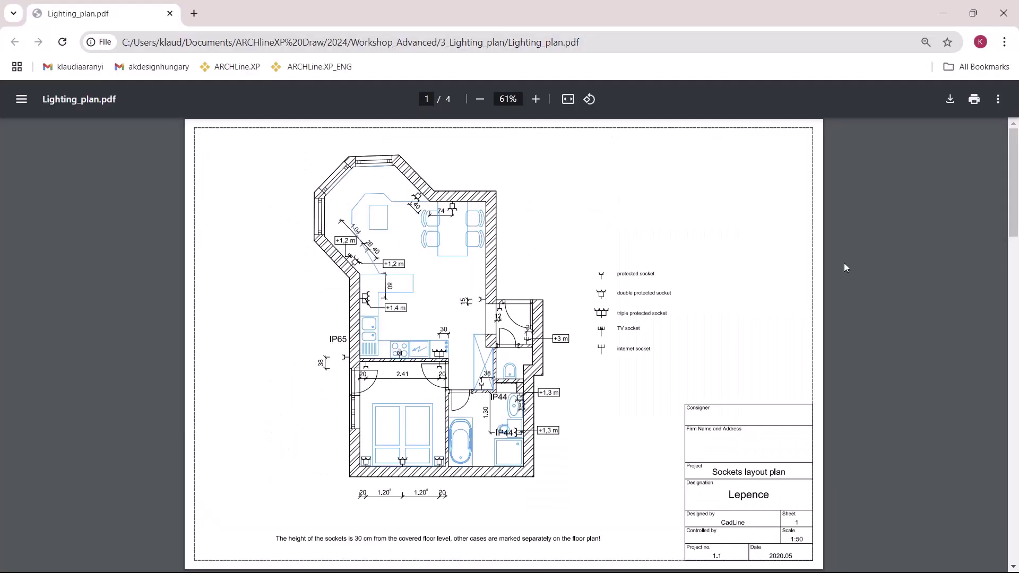
Step: Examine the socket, switch, lighting and wiring layout sheets in Lighting_plan.pdf, and return to the ARCHLine.XP project
{"action": "scroll", "coordinate": [845, 267], "scroll_direction": "down", "scroll_amount": 5}
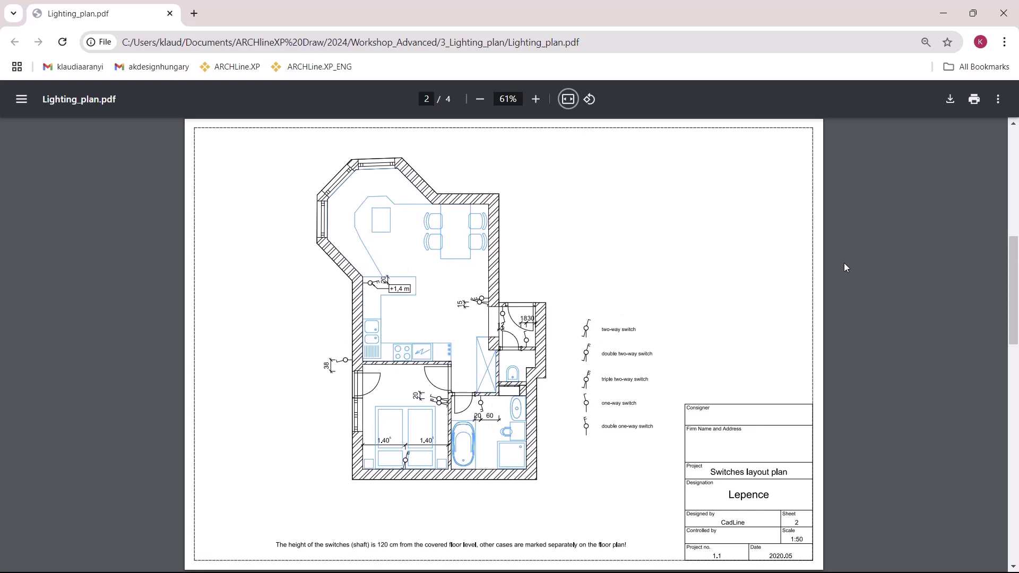
{"action": "scroll", "coordinate": [845, 266], "scroll_direction": "down", "scroll_amount": 5}
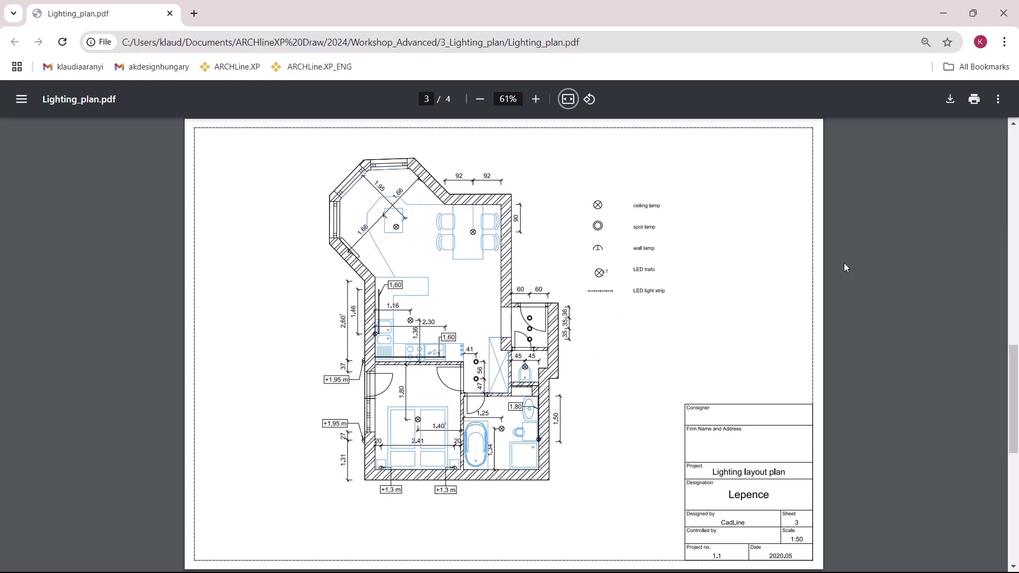
{"action": "scroll", "coordinate": [845, 267], "scroll_direction": "down", "scroll_amount": 5}
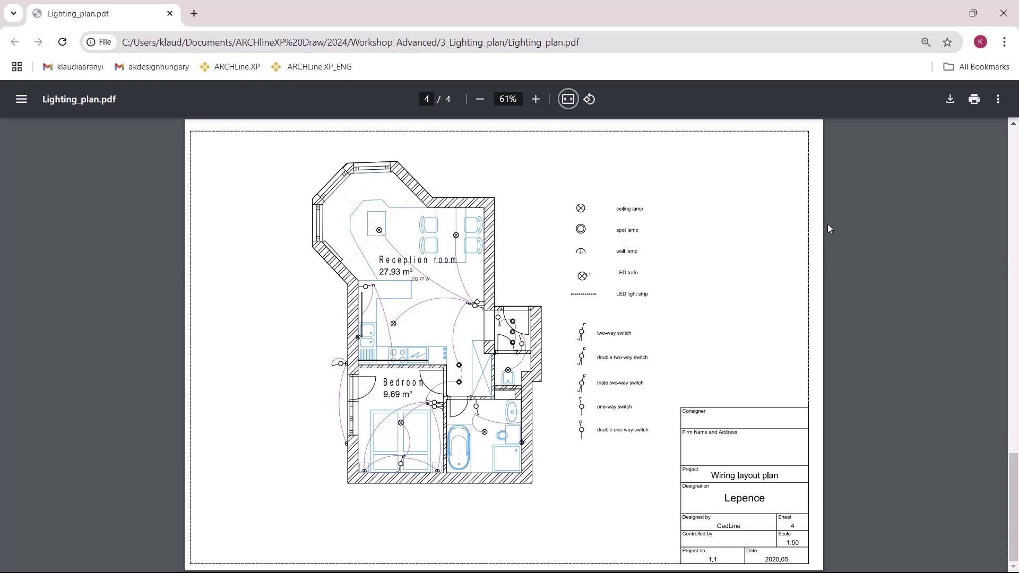
{"action": "left_click", "coordinate": [943, 14]}
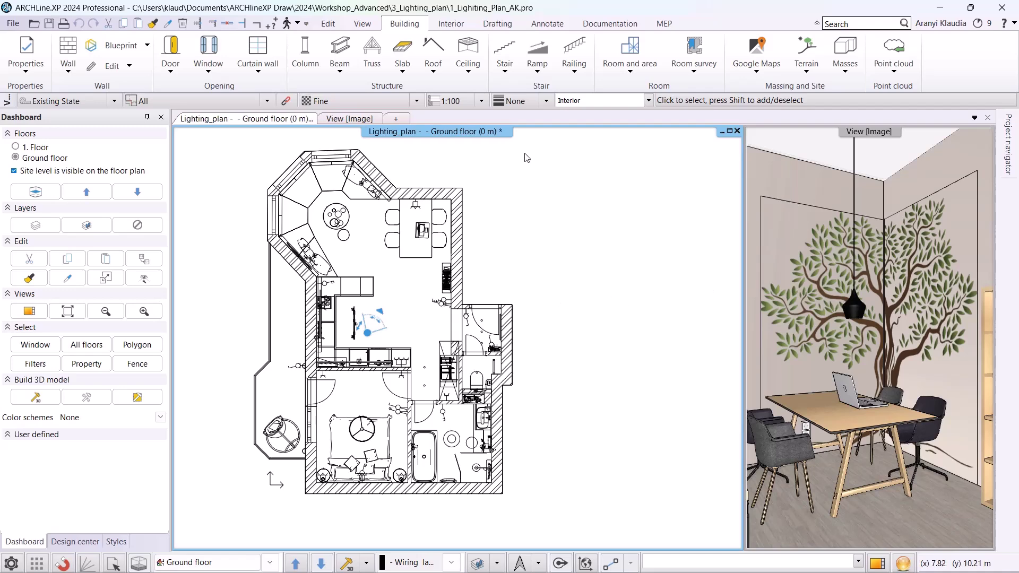
Step: Browse the socket outlets and plate switches among the switches and sockets in the Design center's object library
{"action": "left_click", "coordinate": [75, 541]}
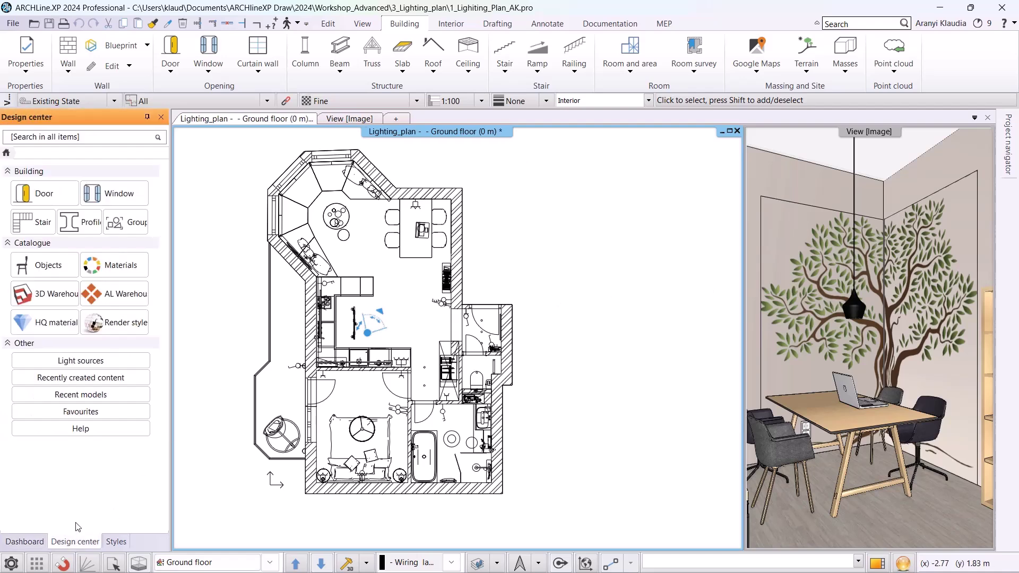
{"action": "left_click", "coordinate": [47, 265]}
{"action": "scroll", "coordinate": [53, 274], "scroll_direction": "down", "scroll_amount": 3}
{"action": "left_click", "coordinate": [101, 484]}
{"action": "scroll", "coordinate": [85, 461], "scroll_direction": "down", "scroll_amount": 4}
{"action": "left_click", "coordinate": [74, 284]}
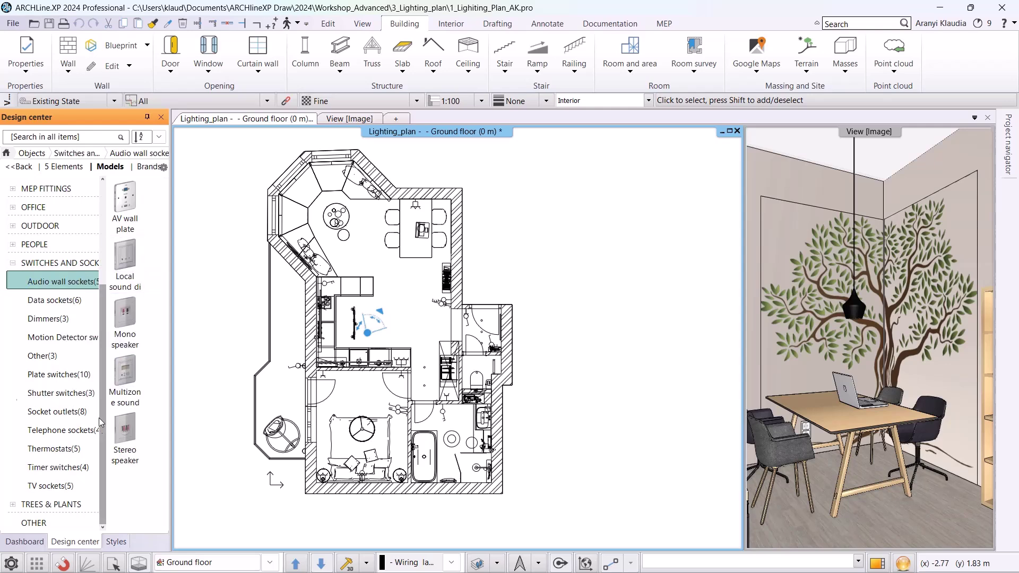
{"action": "left_click", "coordinate": [77, 414]}
{"action": "scroll", "coordinate": [149, 426], "scroll_direction": "down", "scroll_amount": 2}
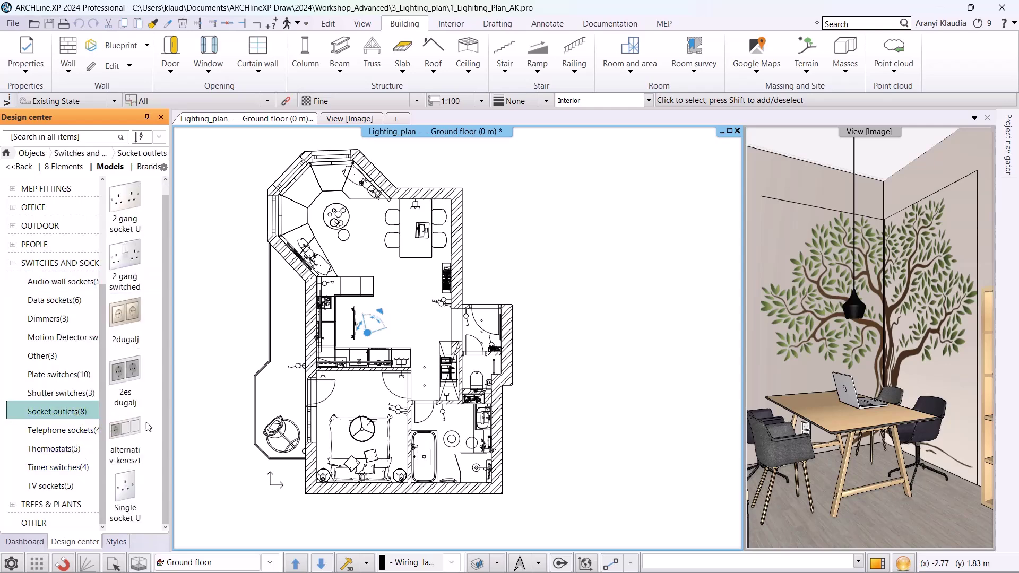
{"action": "left_click", "coordinate": [58, 374]}
{"action": "scroll", "coordinate": [153, 424], "scroll_direction": "down", "scroll_amount": 1}
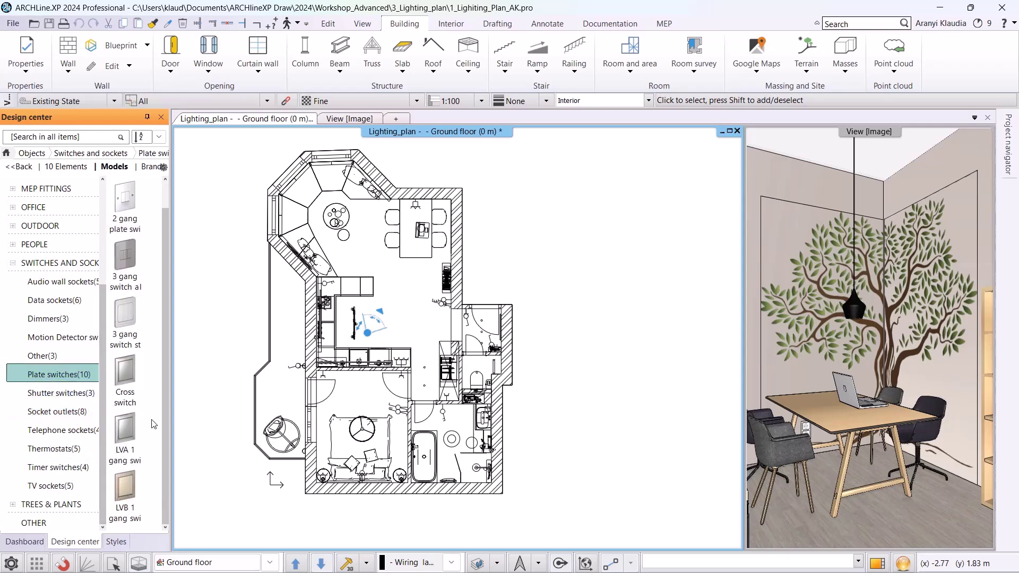
{"action": "left_click", "coordinate": [6, 153]}
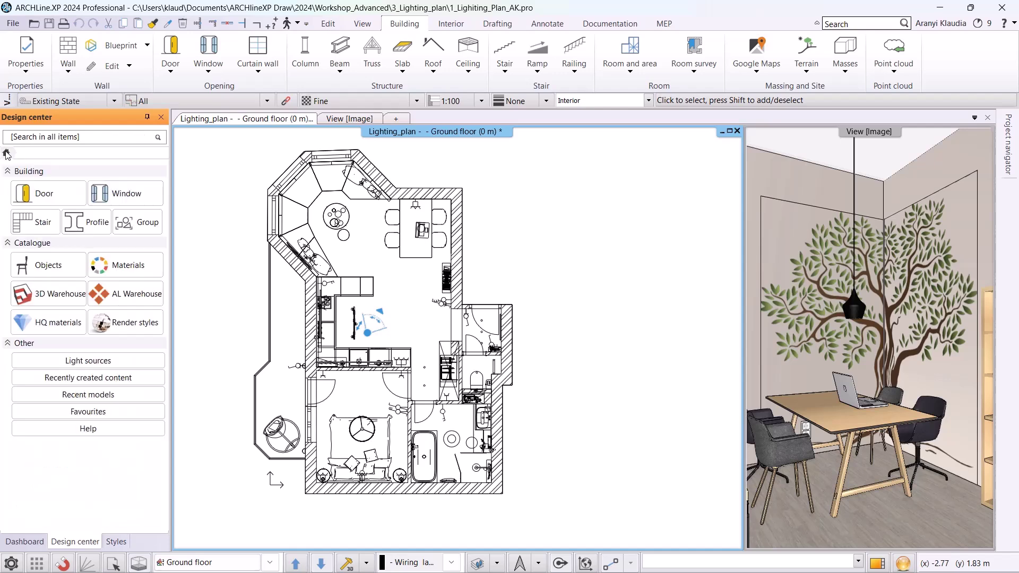
Step: Browse the Schneider Electric Merten D-Life anthracite models in the AL Warehouse and close it
{"action": "left_click", "coordinate": [451, 23]}
{"action": "left_click", "coordinate": [310, 53]}
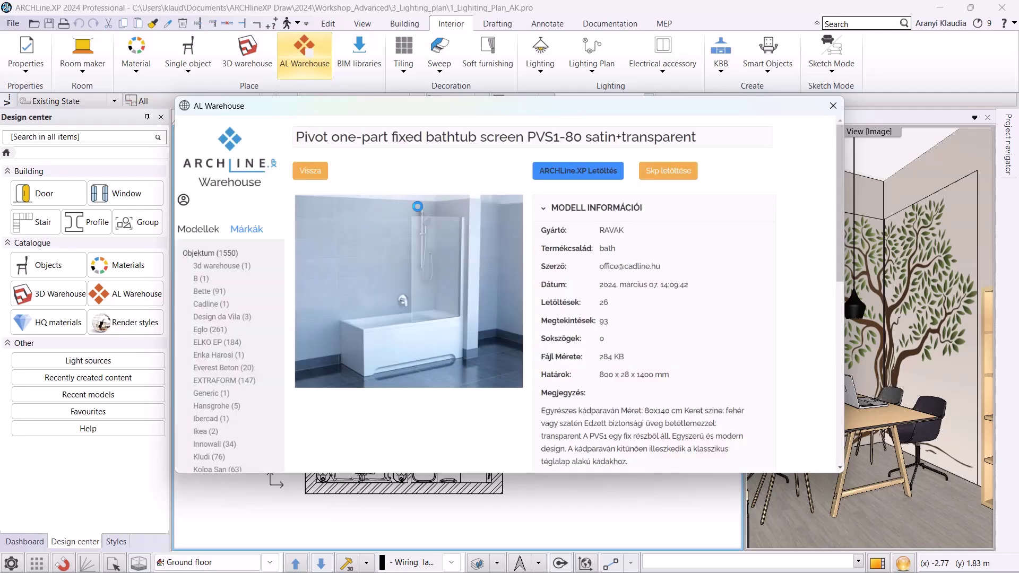
{"action": "scroll", "coordinate": [233, 316], "scroll_direction": "down", "scroll_amount": 2}
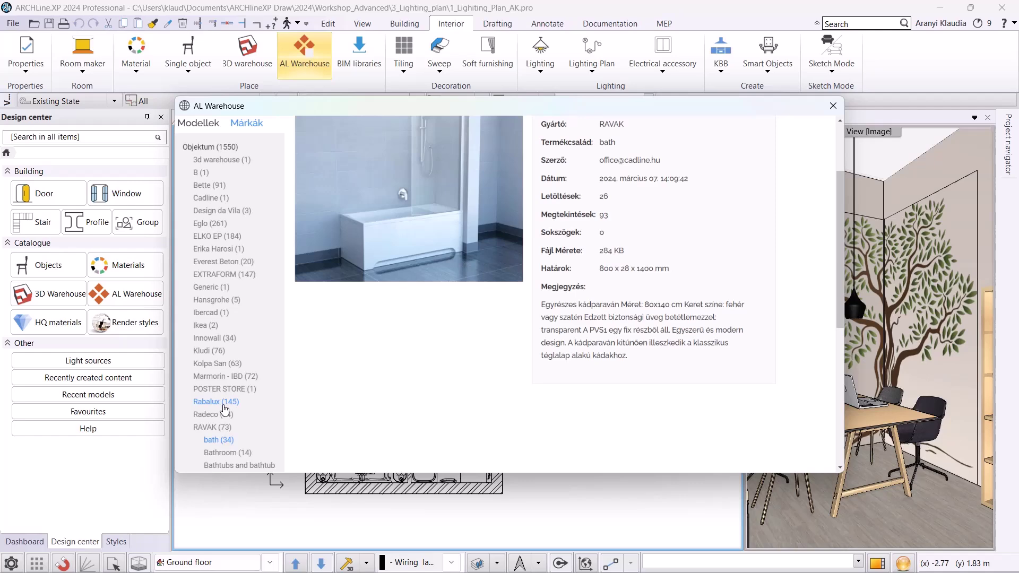
{"action": "scroll", "coordinate": [225, 409], "scroll_direction": "down", "scroll_amount": 3}
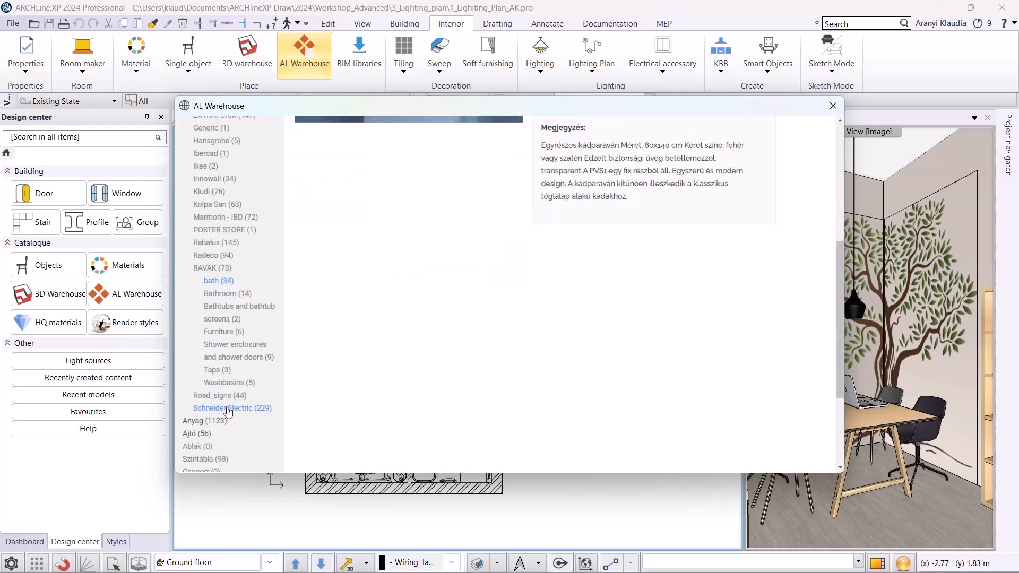
{"action": "left_click", "coordinate": [227, 409]}
{"action": "scroll", "coordinate": [327, 351], "scroll_direction": "down", "scroll_amount": 1}
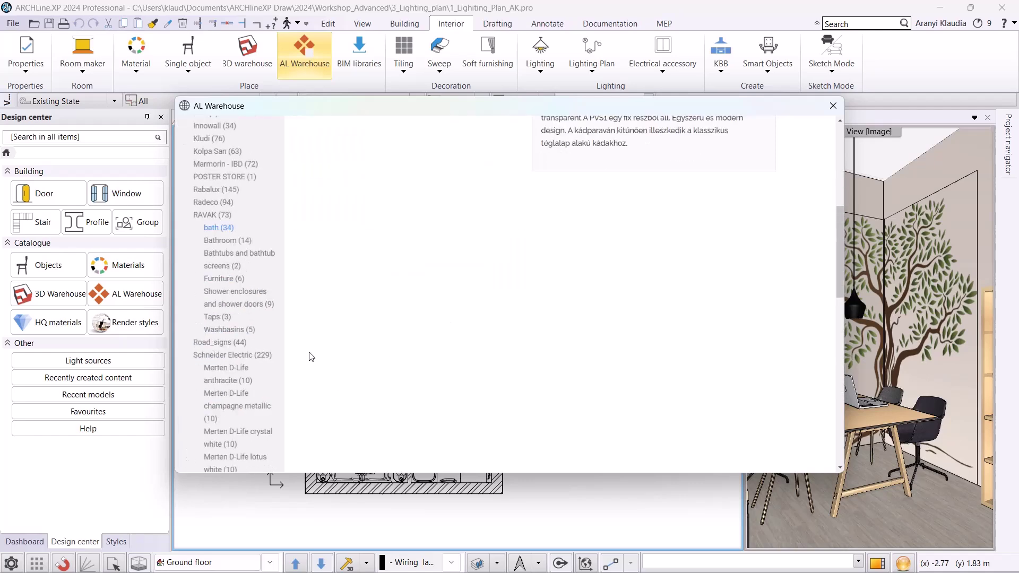
{"action": "scroll", "coordinate": [329, 350], "scroll_direction": "down", "scroll_amount": 2}
{"action": "left_click", "coordinate": [230, 266]}
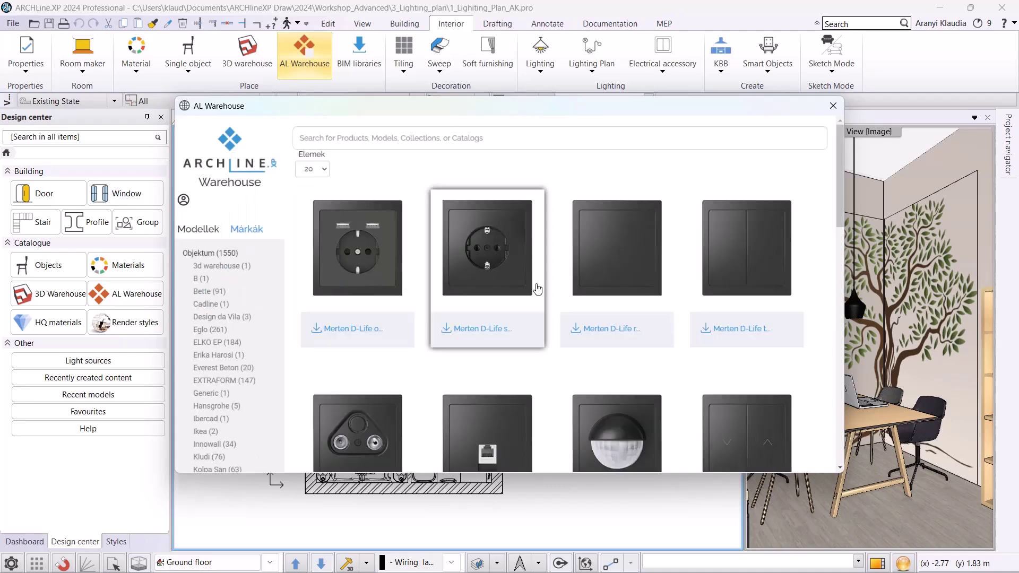
{"action": "scroll", "coordinate": [791, 259], "scroll_direction": "down", "scroll_amount": 4}
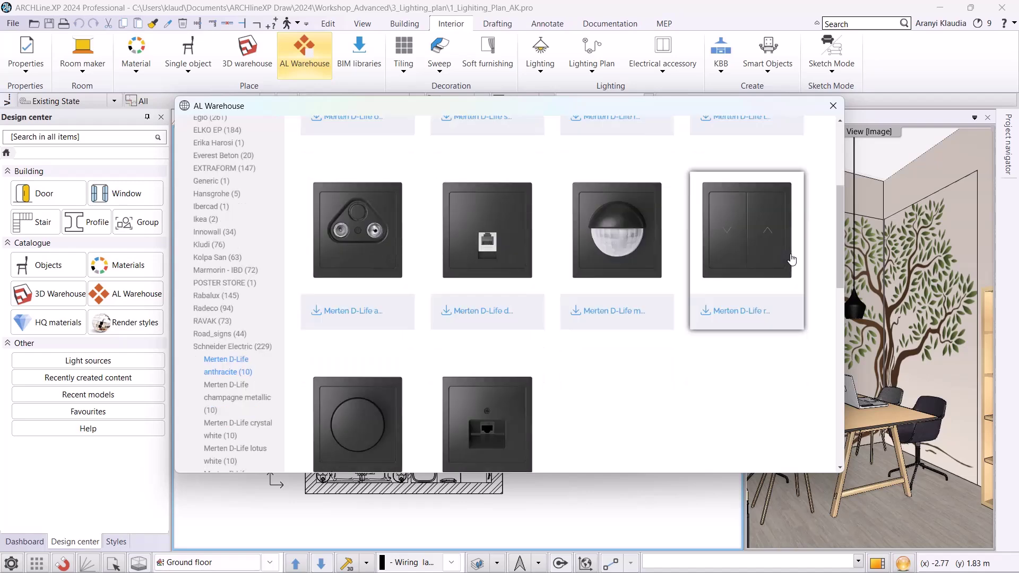
{"action": "scroll", "coordinate": [791, 259], "scroll_direction": "up", "scroll_amount": 4}
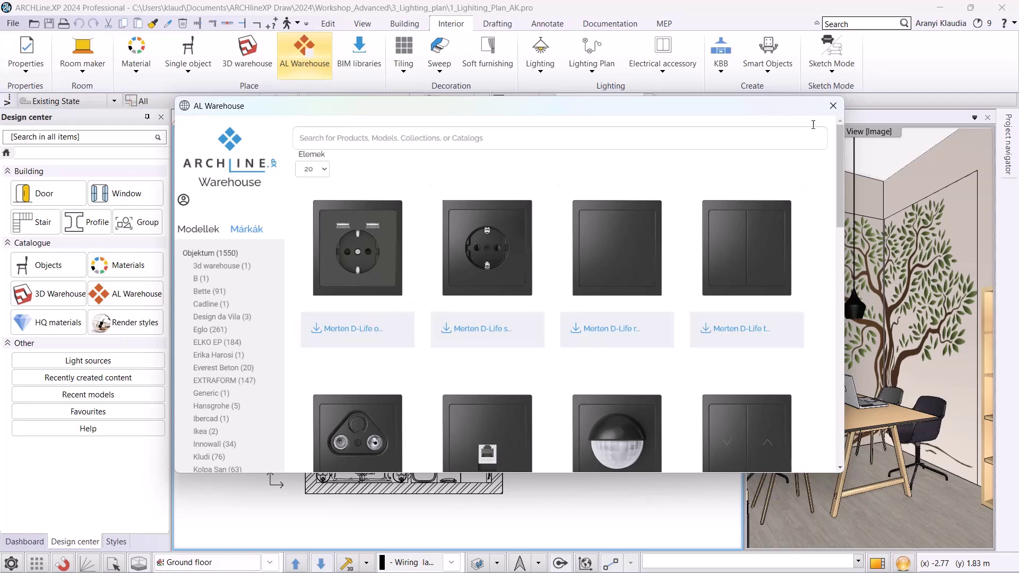
{"action": "left_click", "coordinate": [832, 107]}
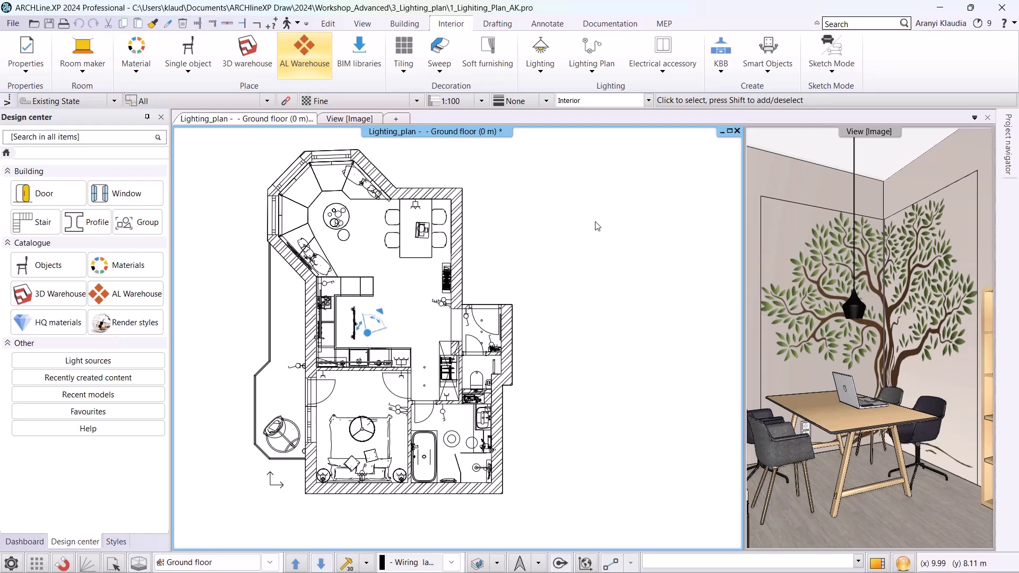
Step: Start a customized electrical accessory as dressable mounting with plate and gang units, using 1 way and a 2-gang solution
{"action": "left_click", "coordinate": [663, 66]}
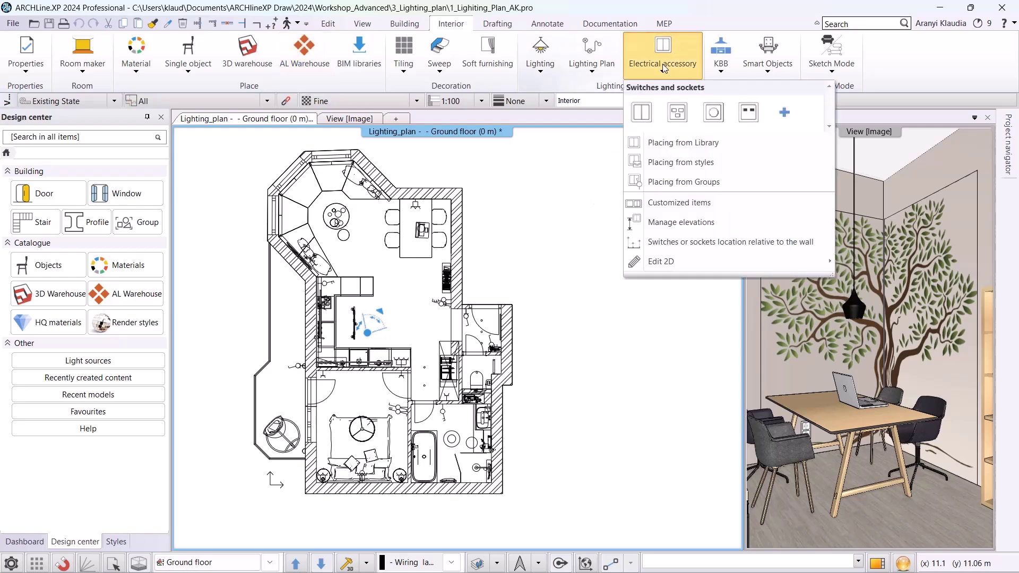
{"action": "left_click", "coordinate": [681, 203]}
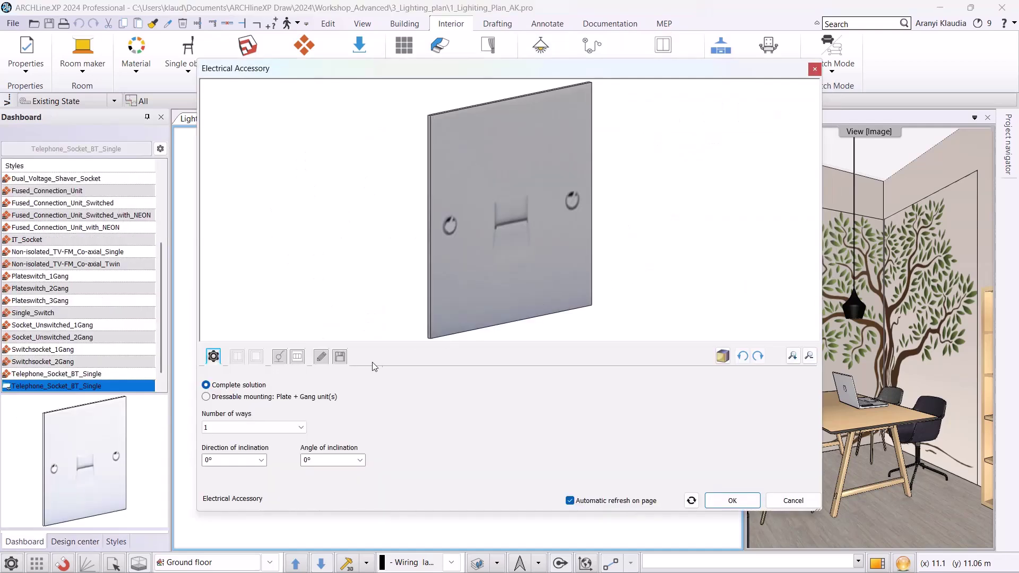
{"action": "left_click", "coordinate": [275, 398]}
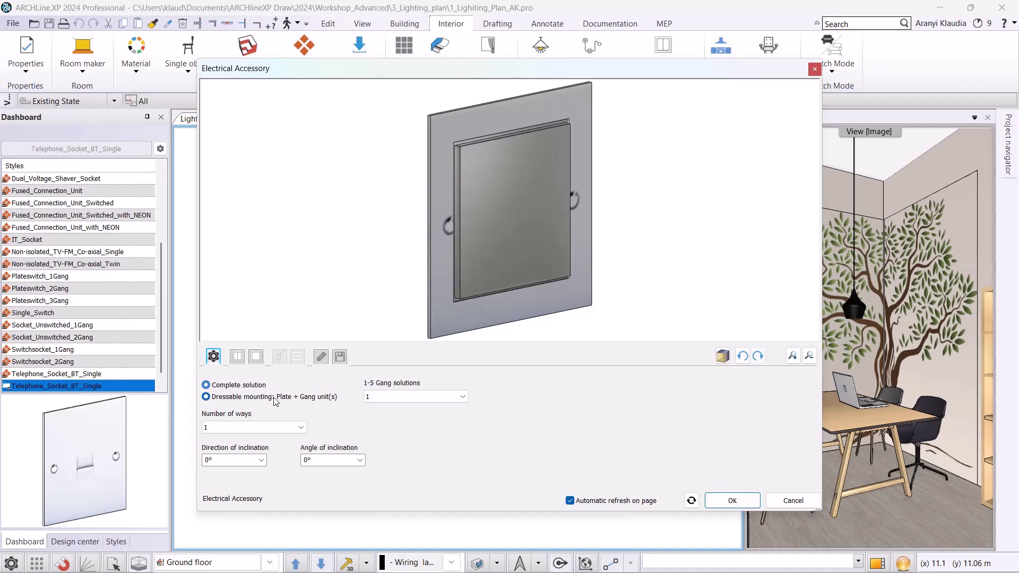
{"action": "left_click", "coordinate": [257, 431]}
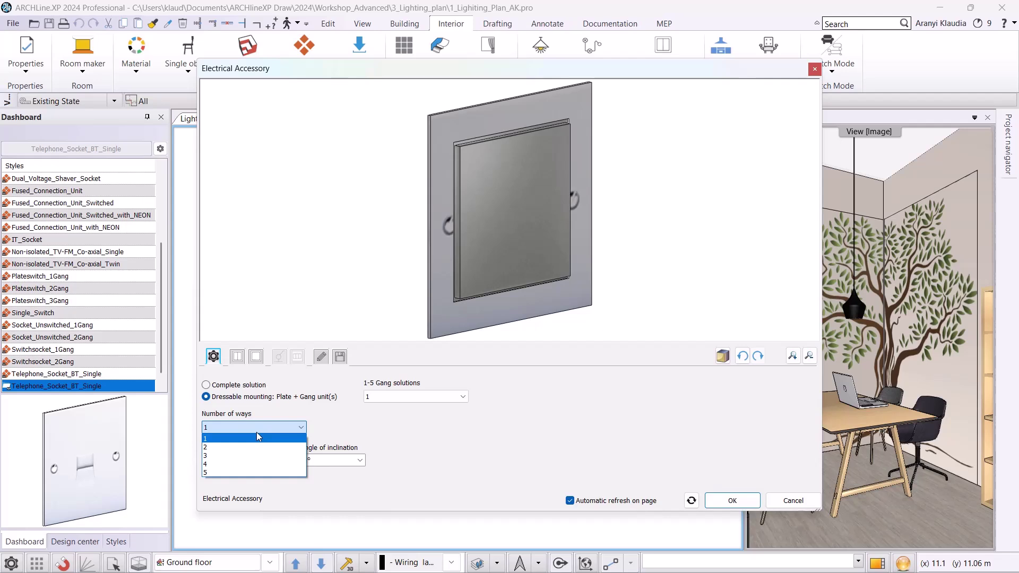
{"action": "left_click", "coordinate": [257, 436]}
{"action": "left_click", "coordinate": [401, 397]}
{"action": "left_click", "coordinate": [392, 416]}
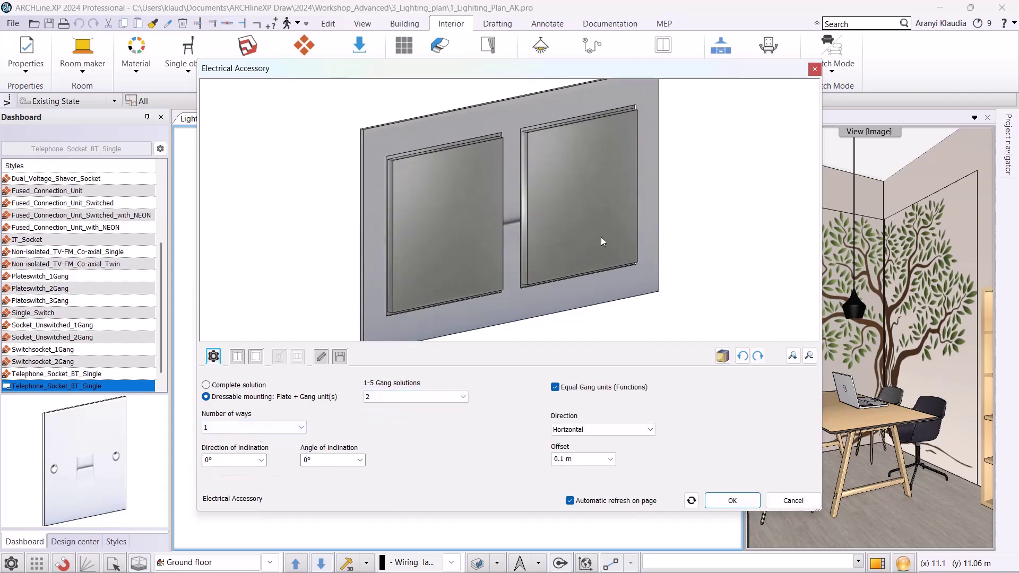
Step: Allow different functions for the accessory's gang units and keep their direction Horizontal
{"action": "left_click", "coordinate": [555, 389]}
{"action": "left_click", "coordinate": [563, 431]}
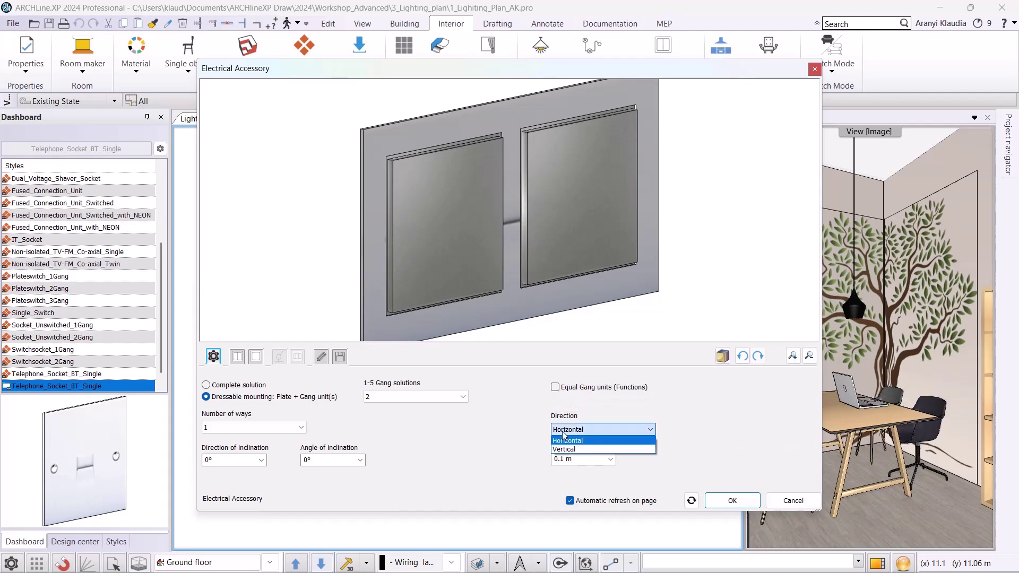
{"action": "left_click", "coordinate": [563, 434]}
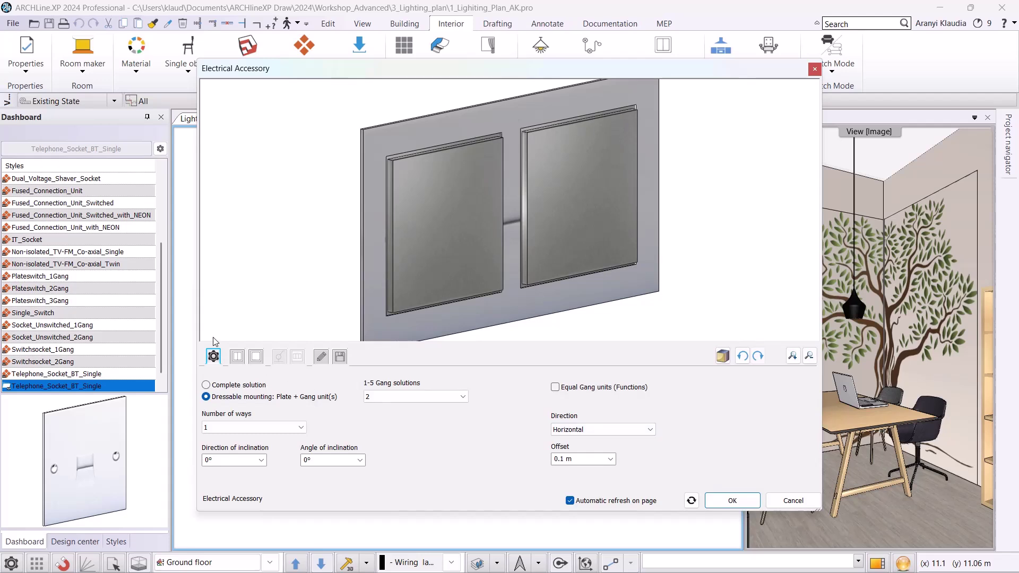
Step: Assign the simple_socket 2D symbol to the first gang unit and IT_socket to the second
{"action": "left_click", "coordinate": [238, 357]}
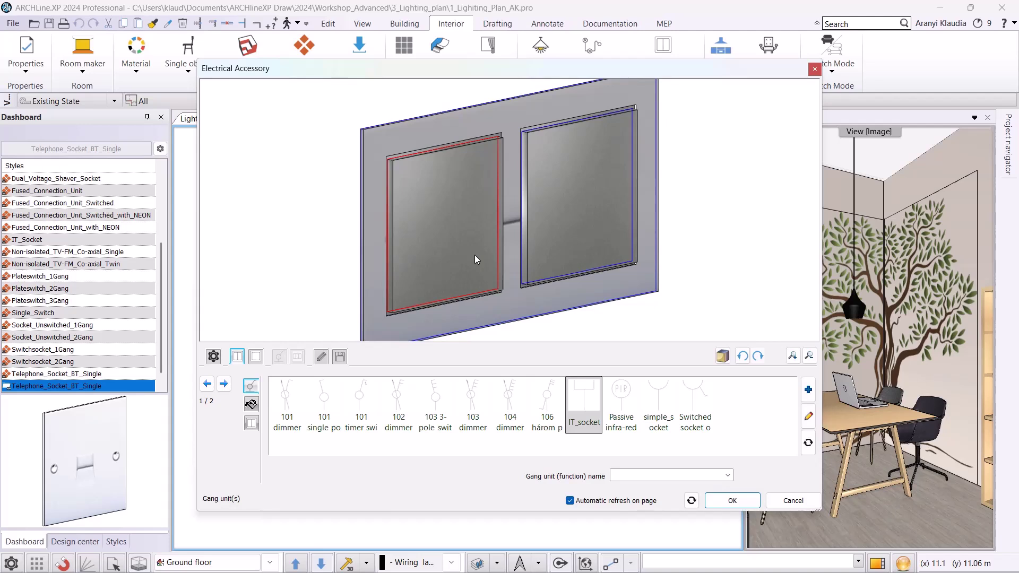
{"action": "left_click", "coordinate": [668, 408]}
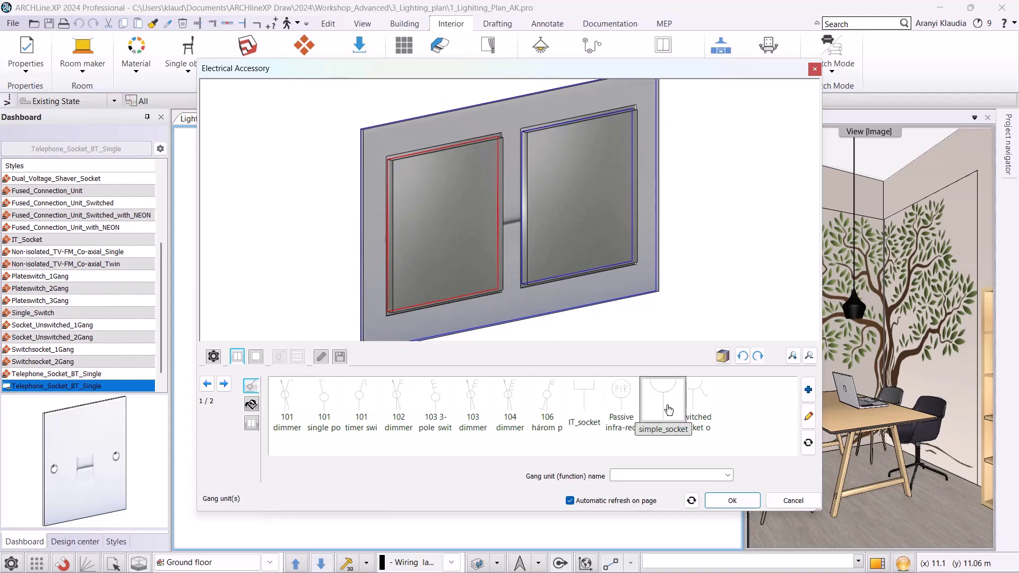
{"action": "left_click", "coordinate": [561, 216]}
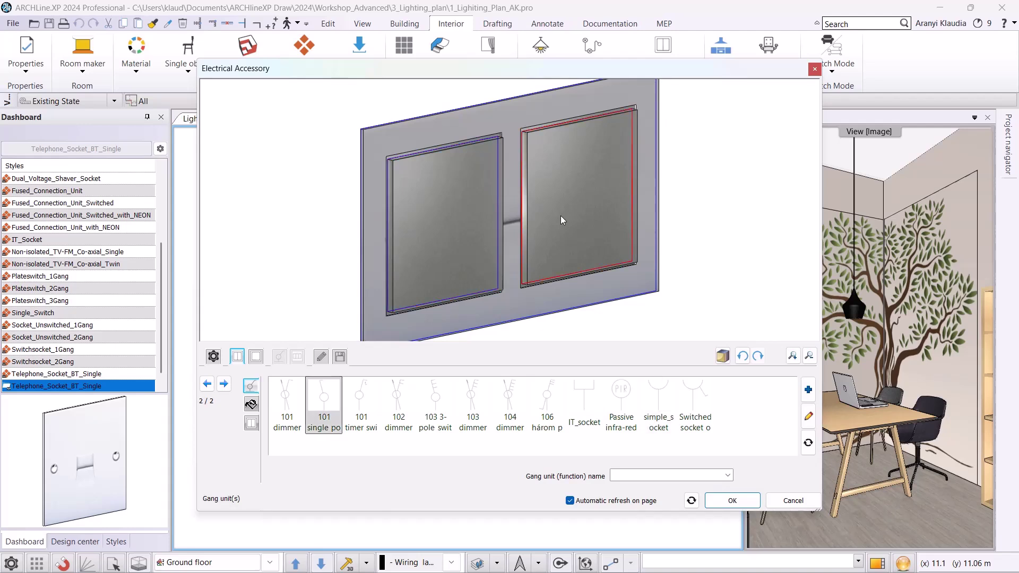
{"action": "left_click", "coordinate": [588, 399]}
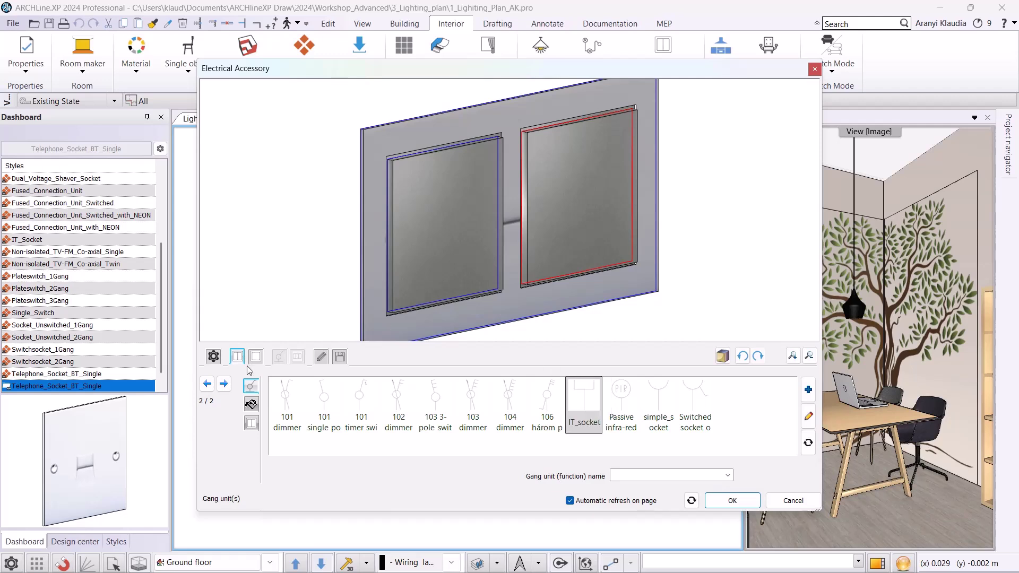
Step: Apply the SE_socket outlet image to the first gang unit and turn off using the same image for all units
{"action": "left_click", "coordinate": [418, 249]}
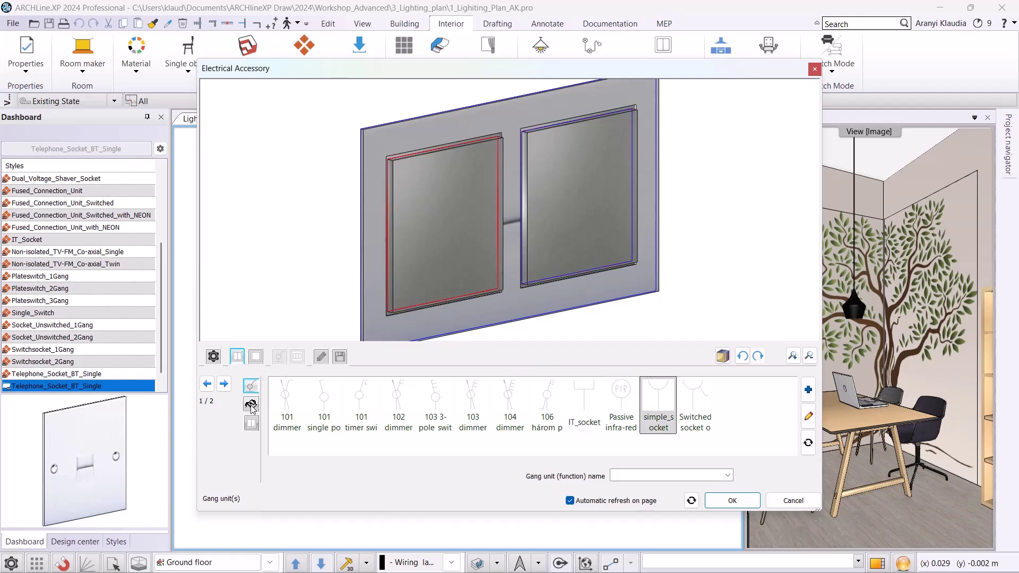
{"action": "left_click", "coordinate": [251, 404]}
{"action": "left_click", "coordinate": [411, 401]}
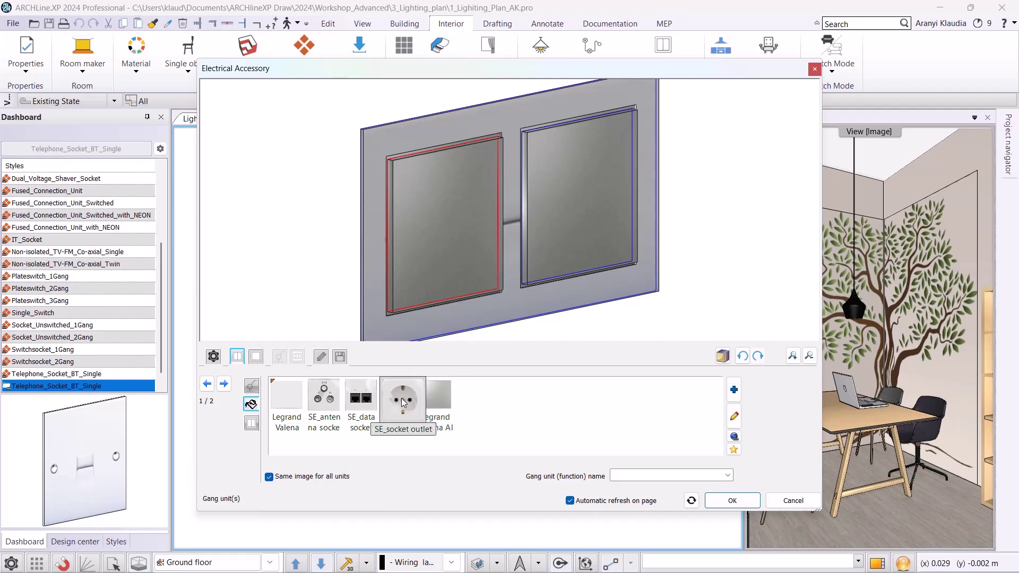
{"action": "left_click", "coordinate": [275, 477]}
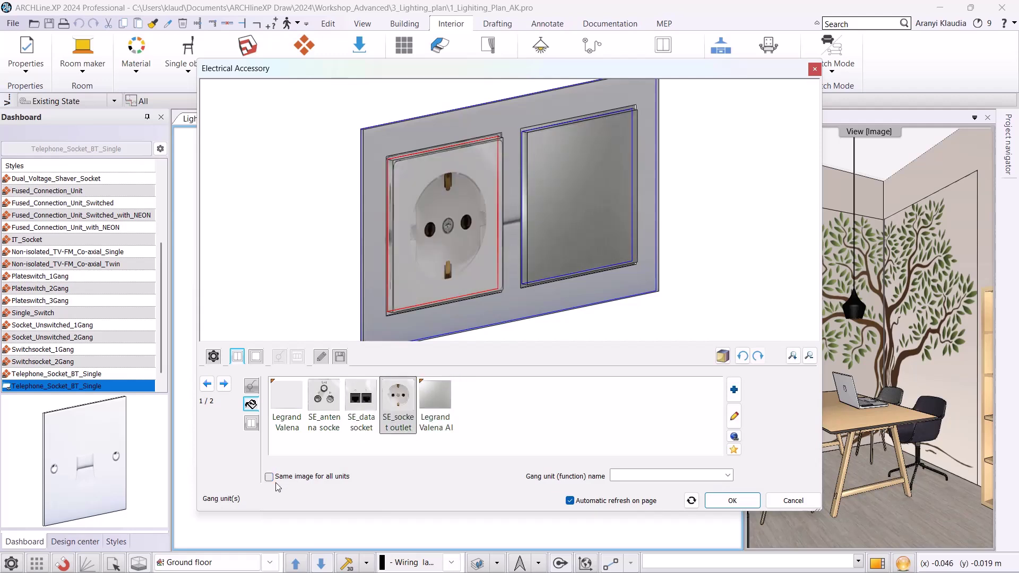
Step: Apply the SE_data socket image to the second gang unit and the light Legrand Valena finish to the plate
{"action": "left_click", "coordinate": [568, 215]}
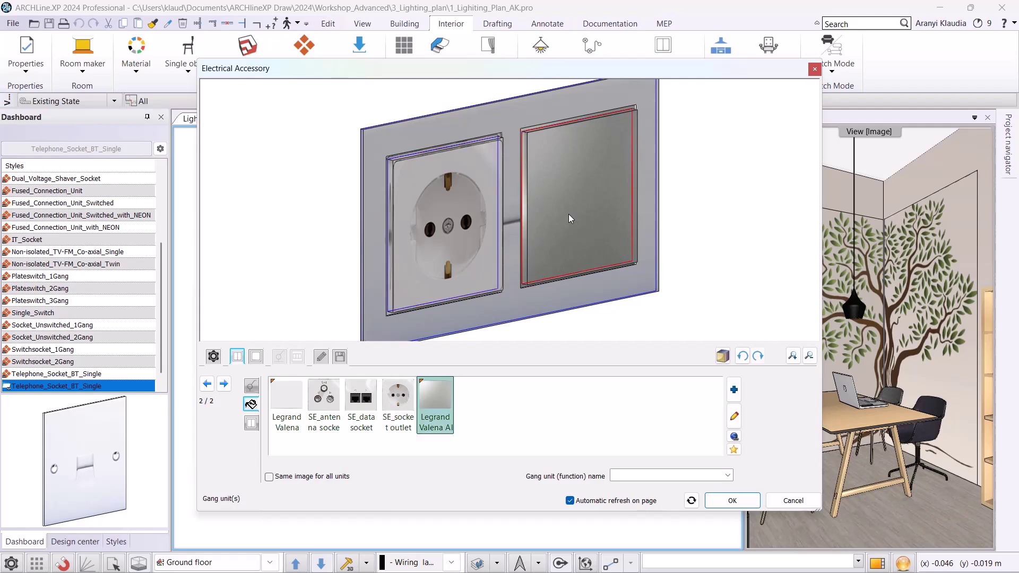
{"action": "left_click", "coordinate": [362, 398]}
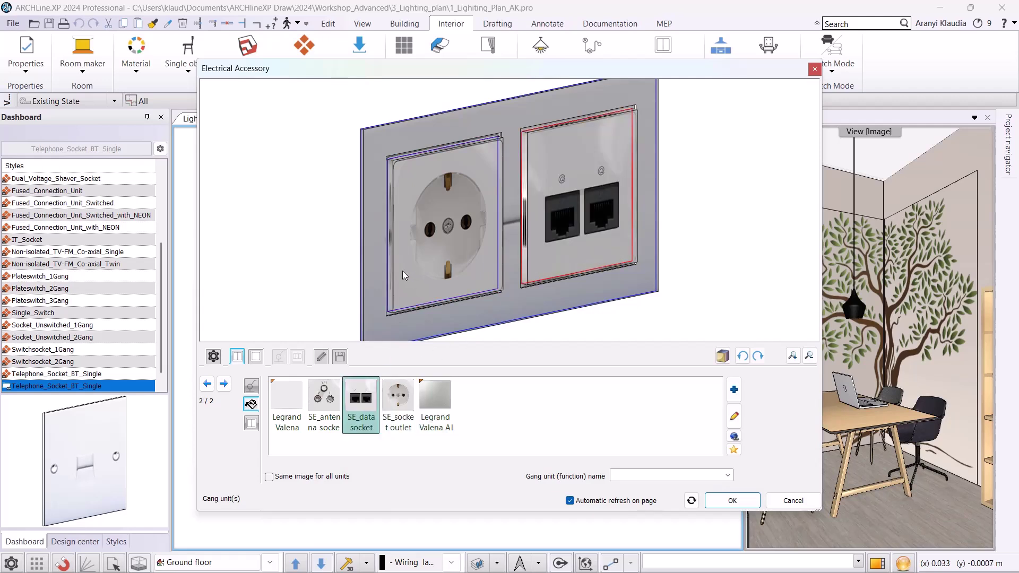
{"action": "left_click", "coordinate": [256, 356]}
{"action": "left_click", "coordinate": [404, 398]}
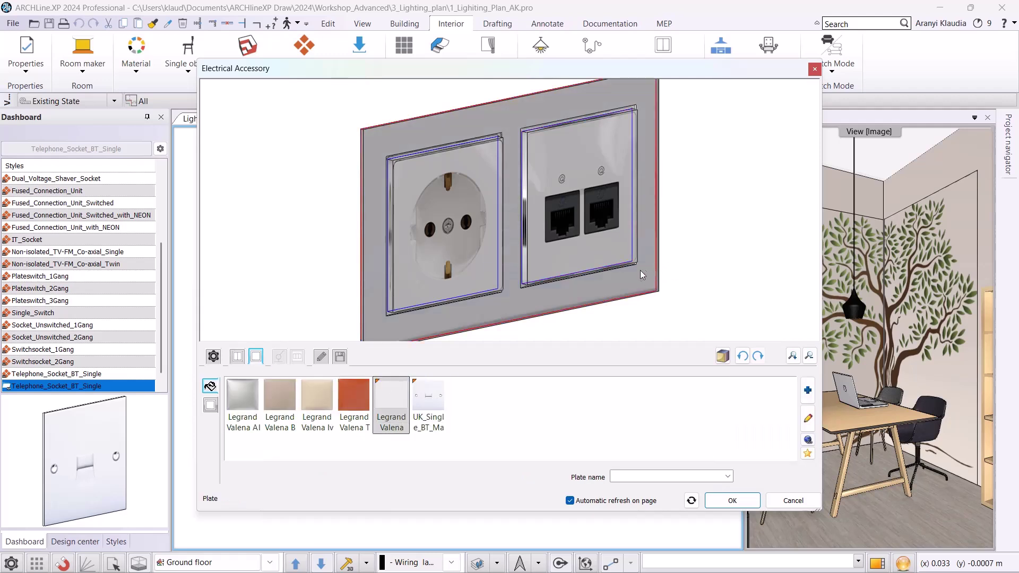
Step: Assign the electrical accessory to the "- sockets" layer in its general settings and accept the configuration
{"action": "left_click", "coordinate": [321, 356]}
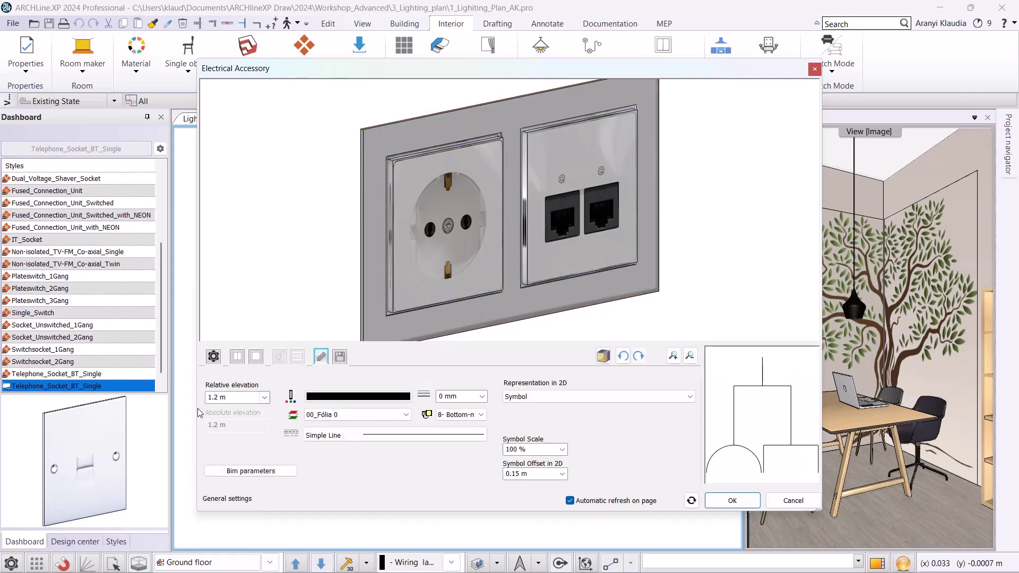
{"action": "left_click", "coordinate": [315, 415]}
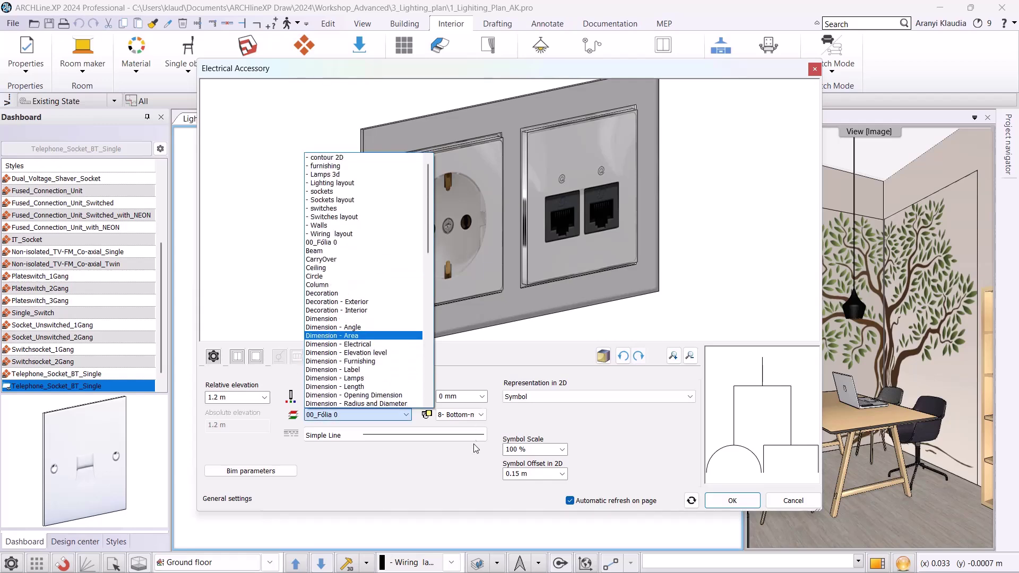
{"action": "left_click", "coordinate": [350, 191]}
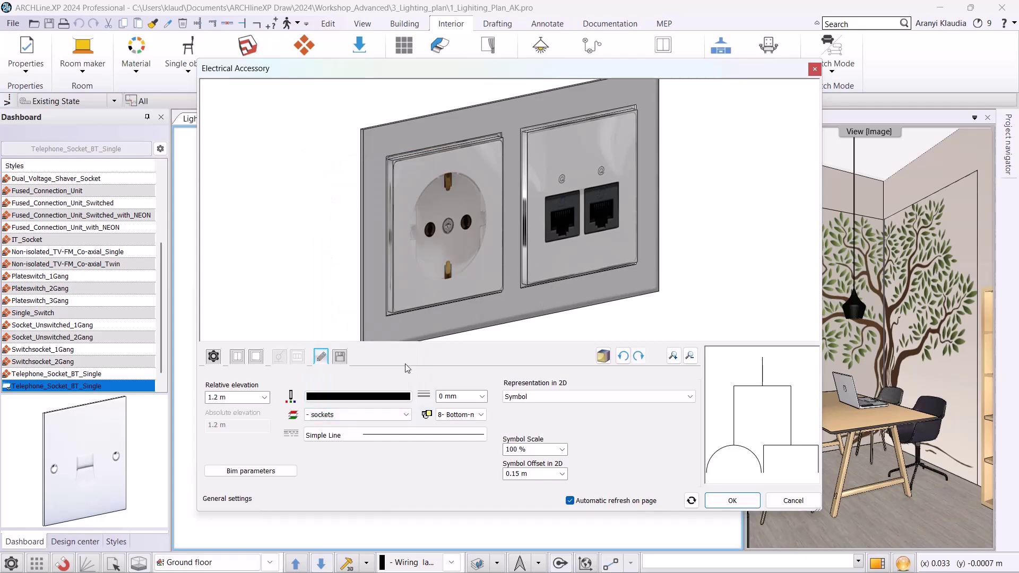
{"action": "left_click", "coordinate": [713, 500]}
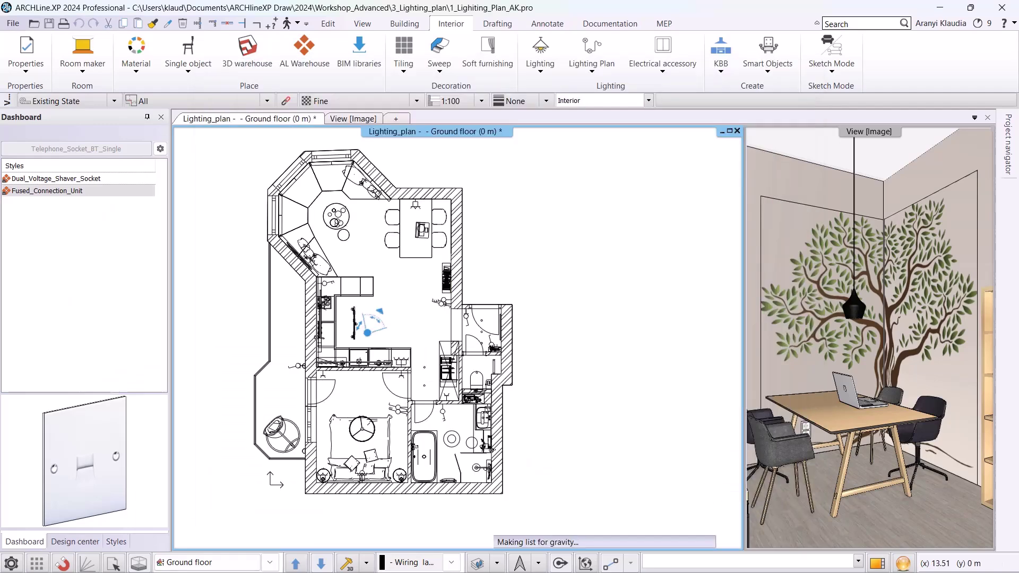
Step: Place the accessory on the bedroom wall behind the kitchen, about 1.37 m from the window-side corner, and check it in 3D
{"action": "scroll", "coordinate": [476, 430], "scroll_direction": "up", "scroll_amount": 5}
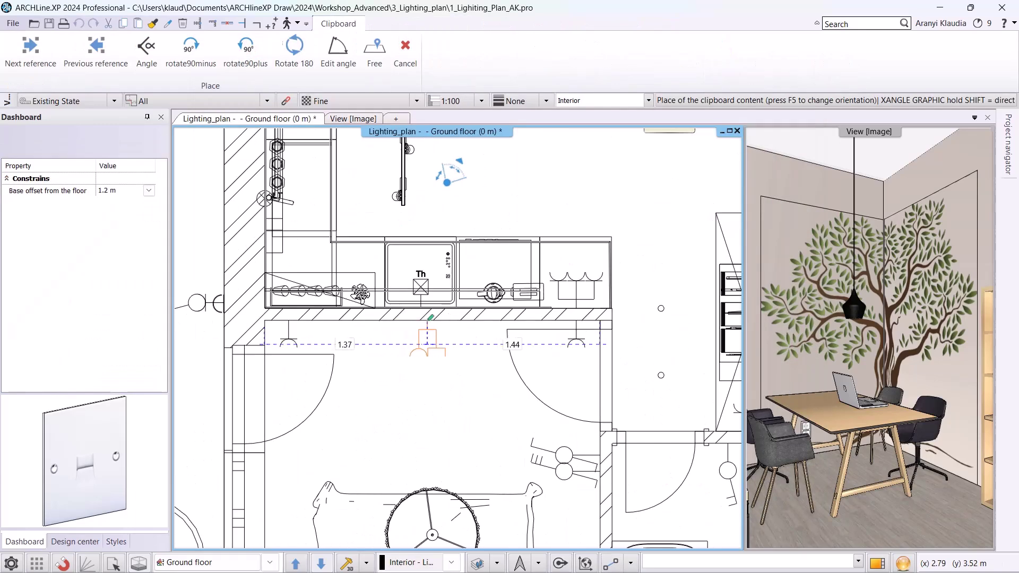
{"action": "left_click", "coordinate": [431, 317]}
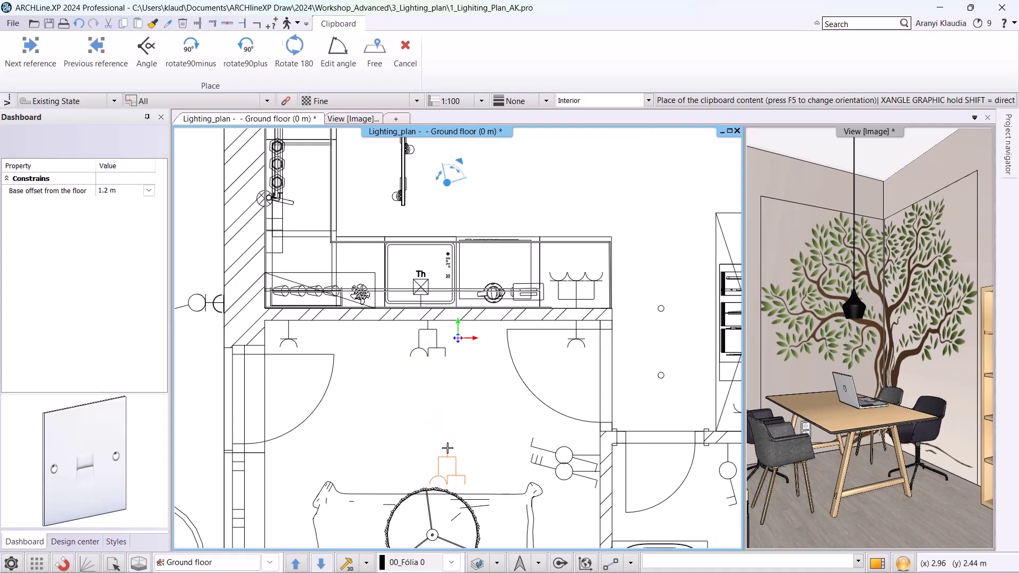
{"action": "key", "text": "Escape"}
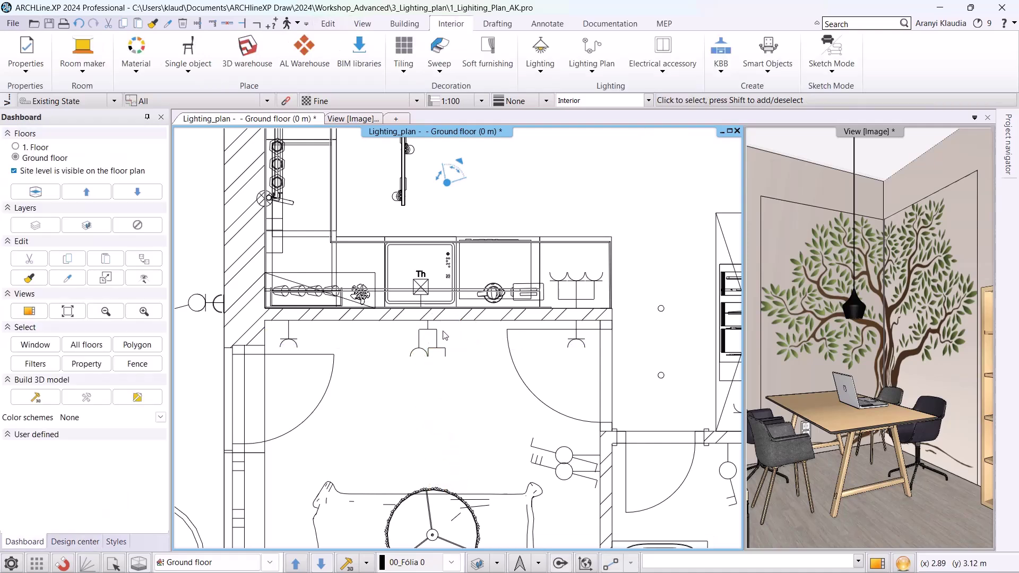
{"action": "left_click_drag", "start_coordinate": [444, 197], "coordinate": [374, 456]}
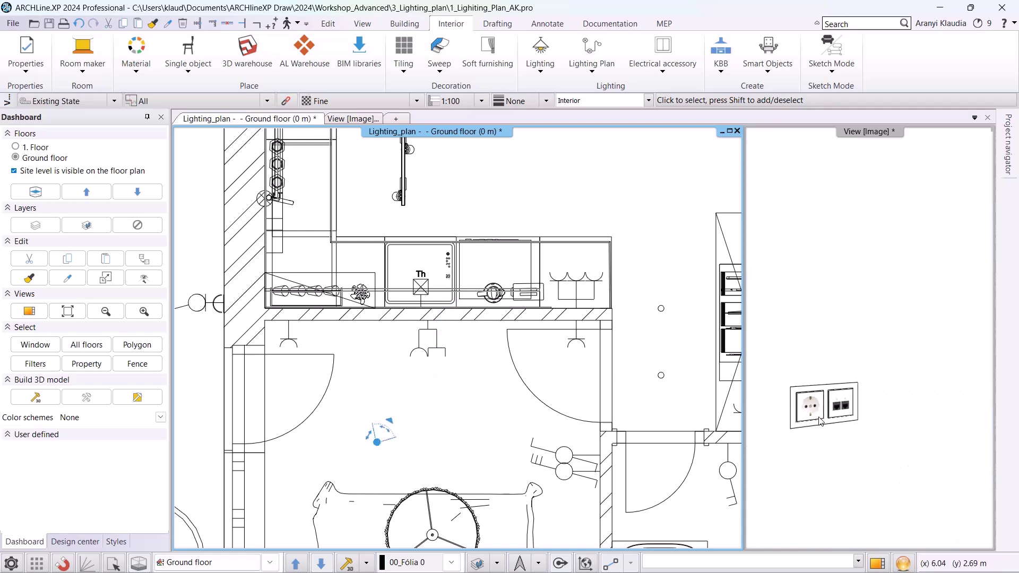
{"action": "scroll", "coordinate": [536, 244], "scroll_direction": "down", "scroll_amount": 5}
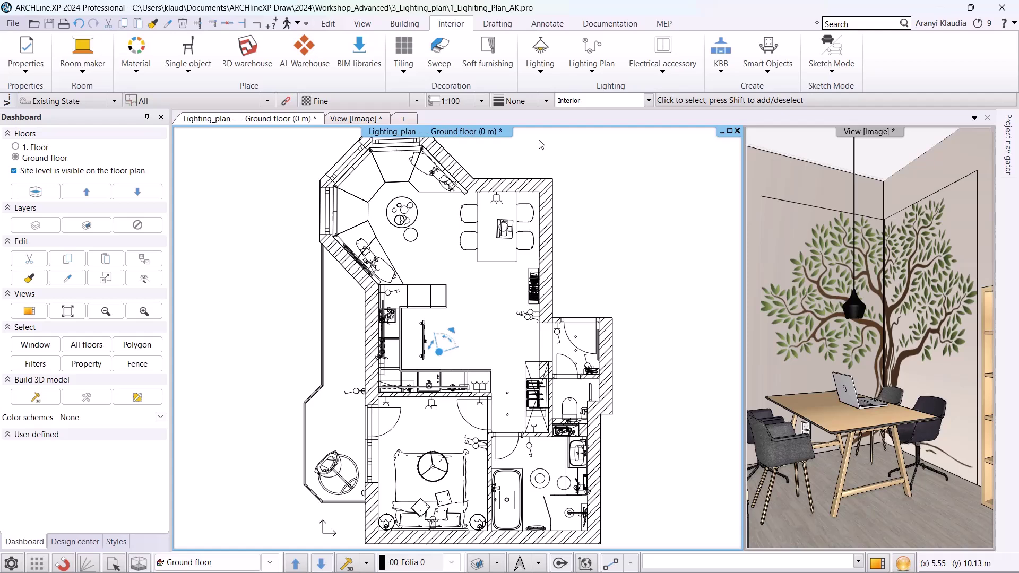
Step: Switch to Chrome to review the wiring layout sheet in Lighting_plan.pdf, and return to ARCHLine.XP
{"action": "mouse_move", "coordinate": [562, 571]}
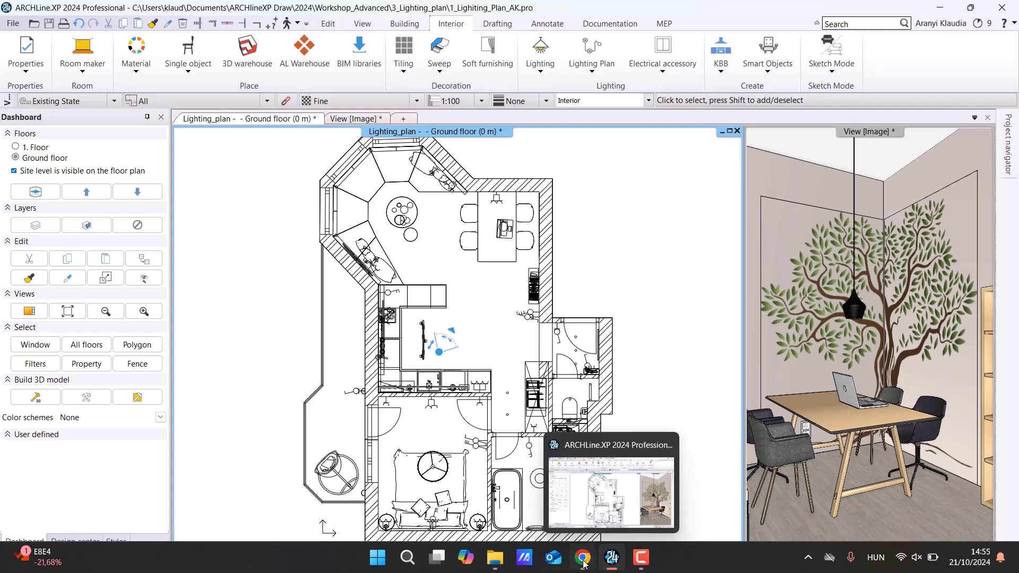
{"action": "left_click", "coordinate": [582, 557]}
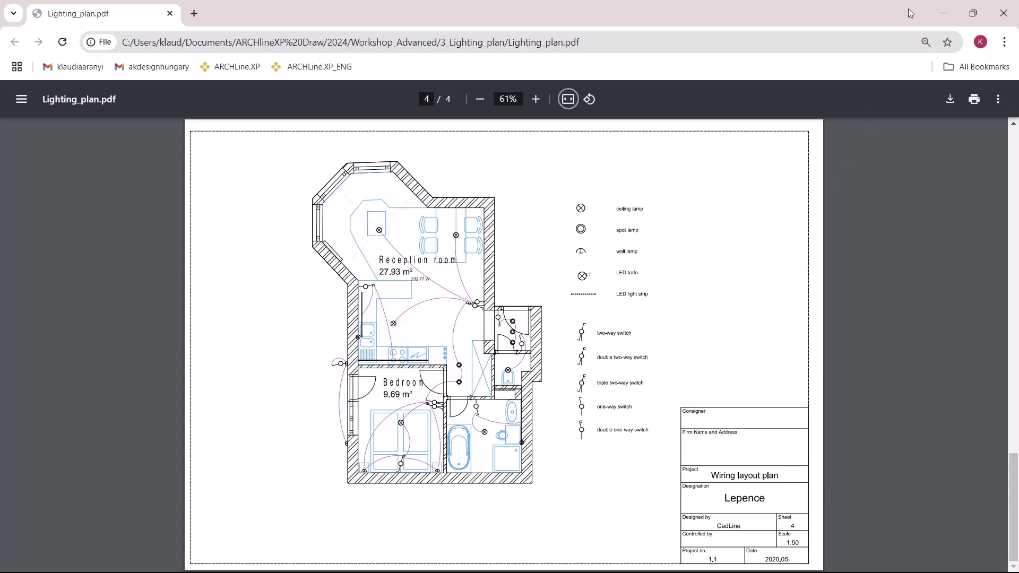
{"action": "left_click", "coordinate": [942, 13]}
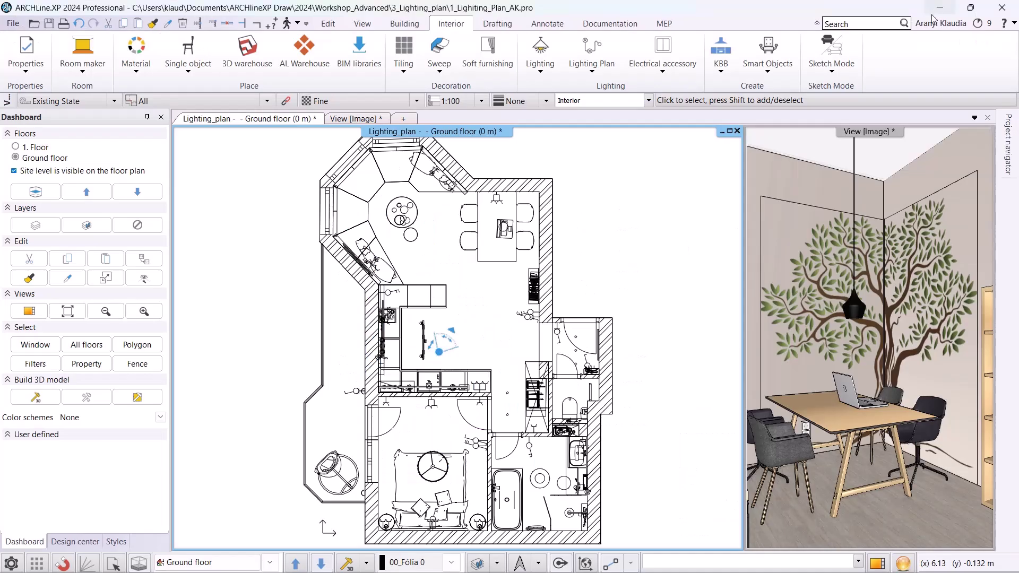
Step: Show the Wiring layout layer set and examine the lamp and light source settings of the Reception room's triple pendant
{"action": "left_click", "coordinate": [648, 101]}
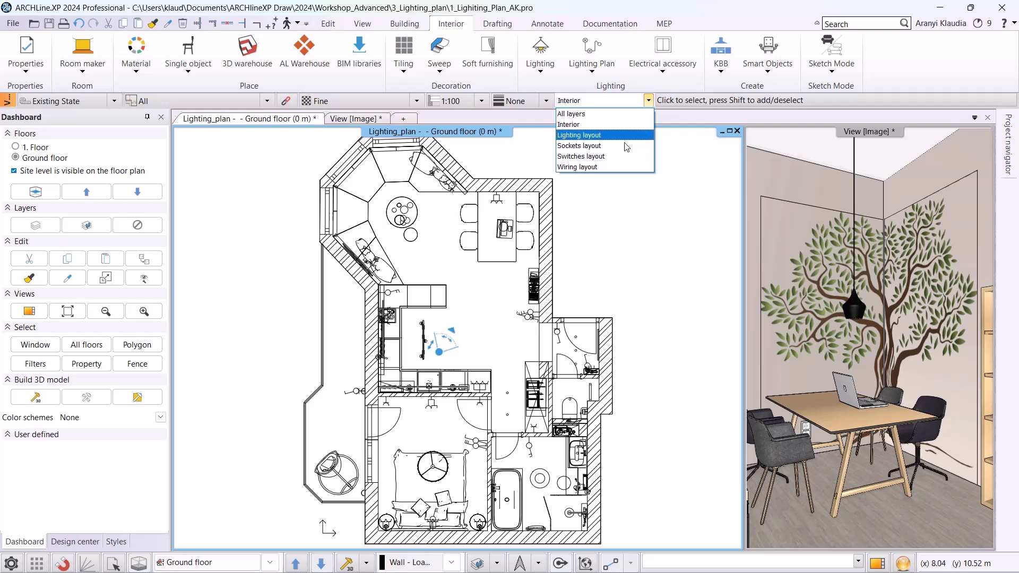
{"action": "left_click", "coordinate": [583, 167]}
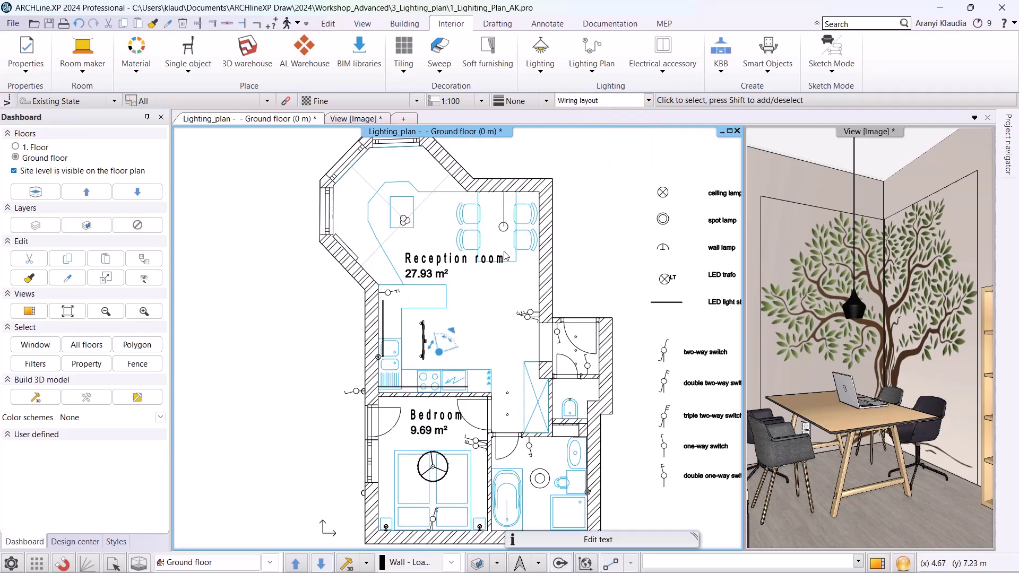
{"action": "scroll", "coordinate": [416, 221], "scroll_direction": "up", "scroll_amount": 5}
{"action": "left_click", "coordinate": [379, 342]}
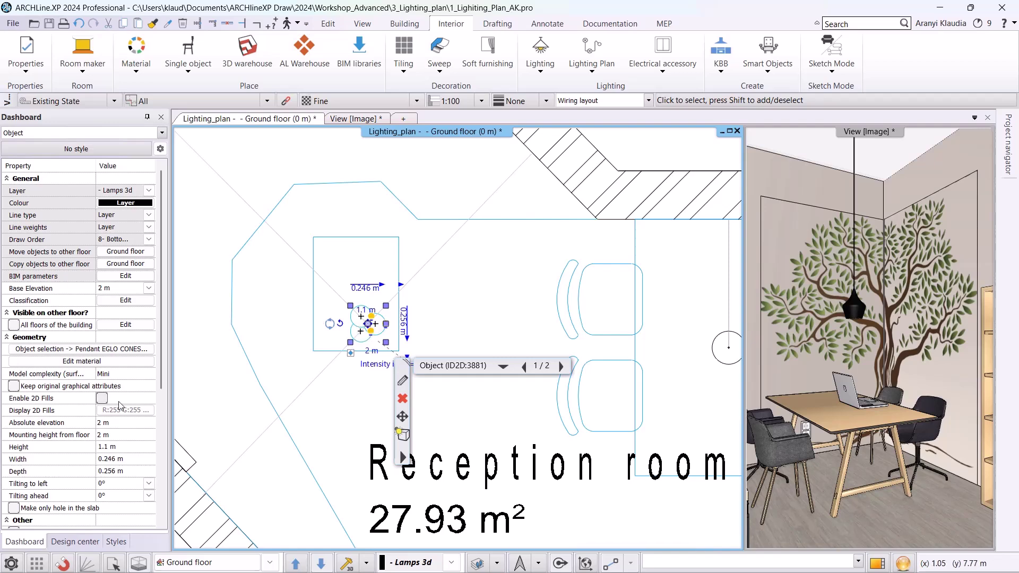
{"action": "scroll", "coordinate": [120, 406], "scroll_direction": "down", "scroll_amount": 6}
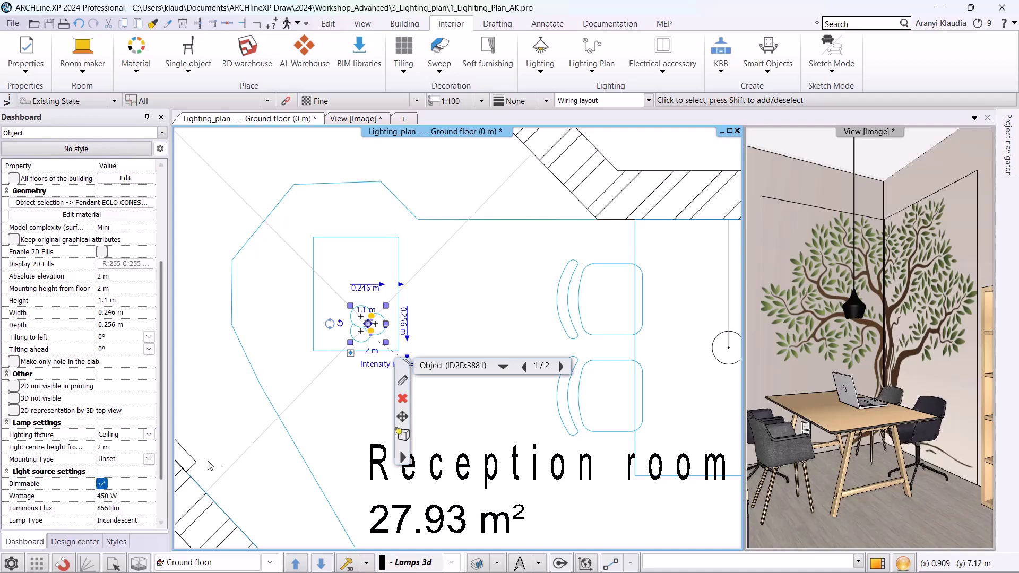
Step: Open the Light manager for the triple pendant and view its light sources
{"action": "left_click", "coordinate": [404, 459]}
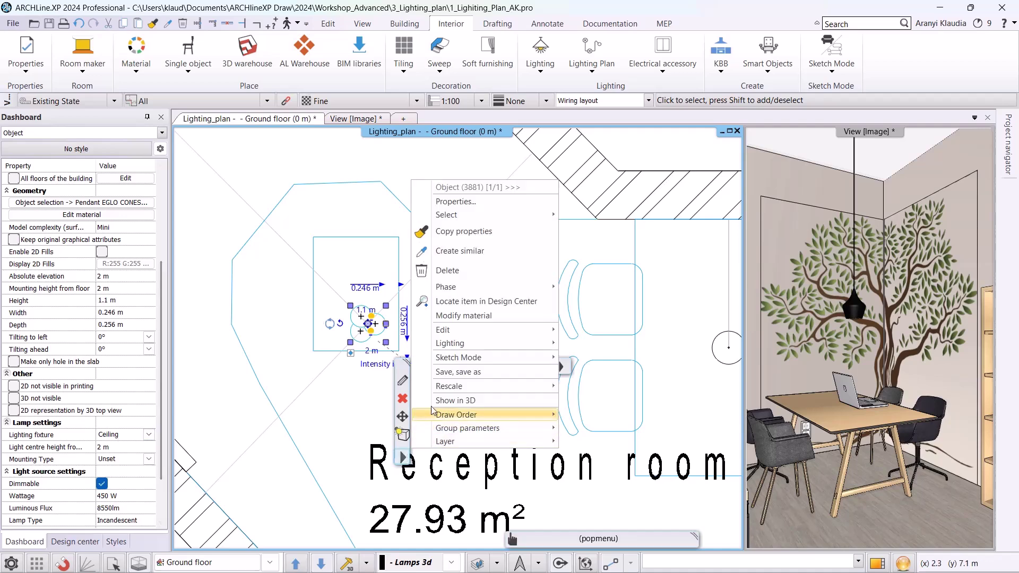
{"action": "mouse_move", "coordinate": [443, 388]}
{"action": "mouse_move", "coordinate": [450, 343]}
{"action": "left_click", "coordinate": [589, 344]}
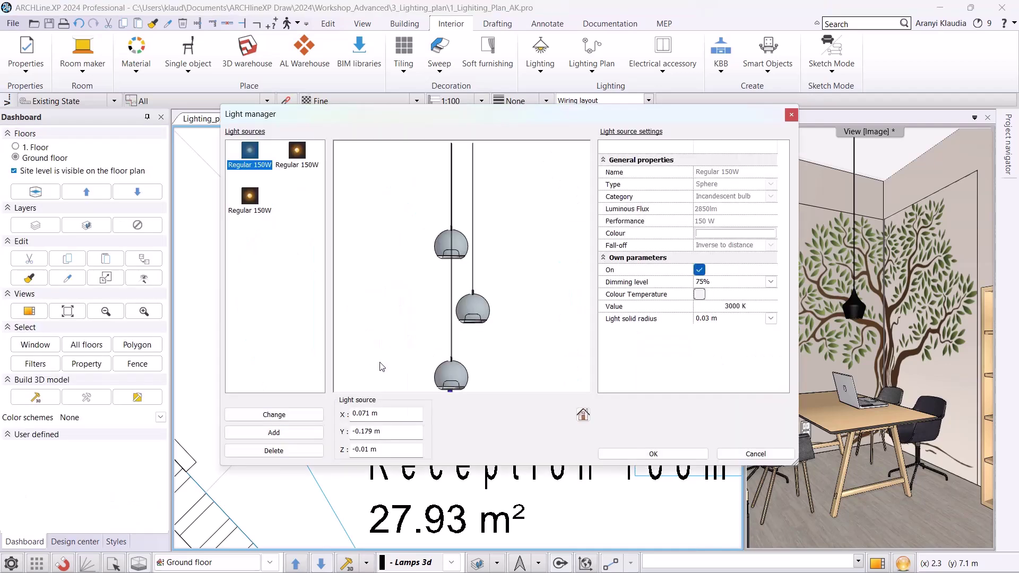
{"action": "scroll", "coordinate": [397, 350], "scroll_direction": "down", "scroll_amount": 3}
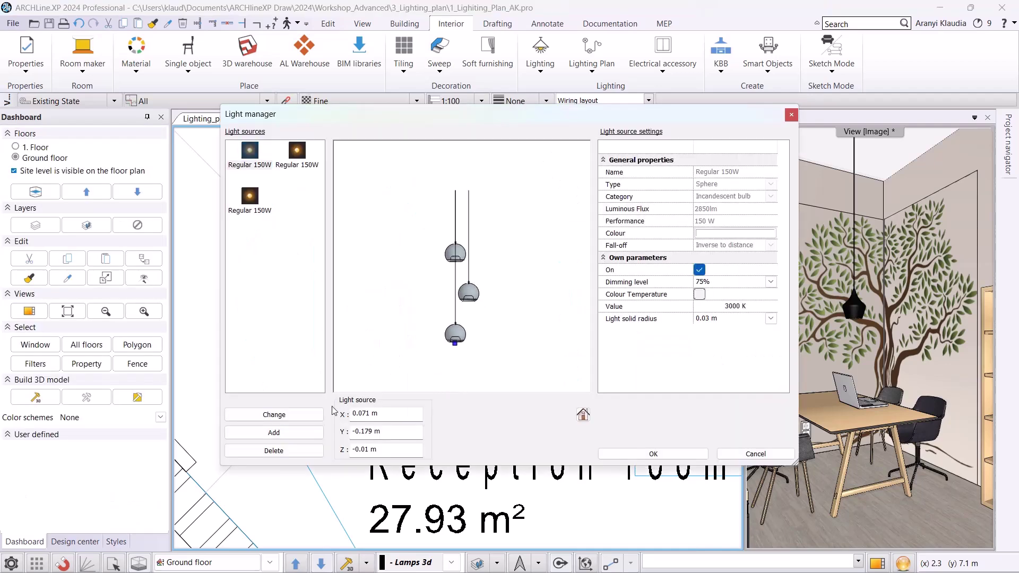
Step: Try adding an LED 9W spot from the global light sources to the pendant, delete it and accept the Light manager
{"action": "left_click", "coordinate": [302, 432]}
{"action": "double_click", "coordinate": [380, 207]}
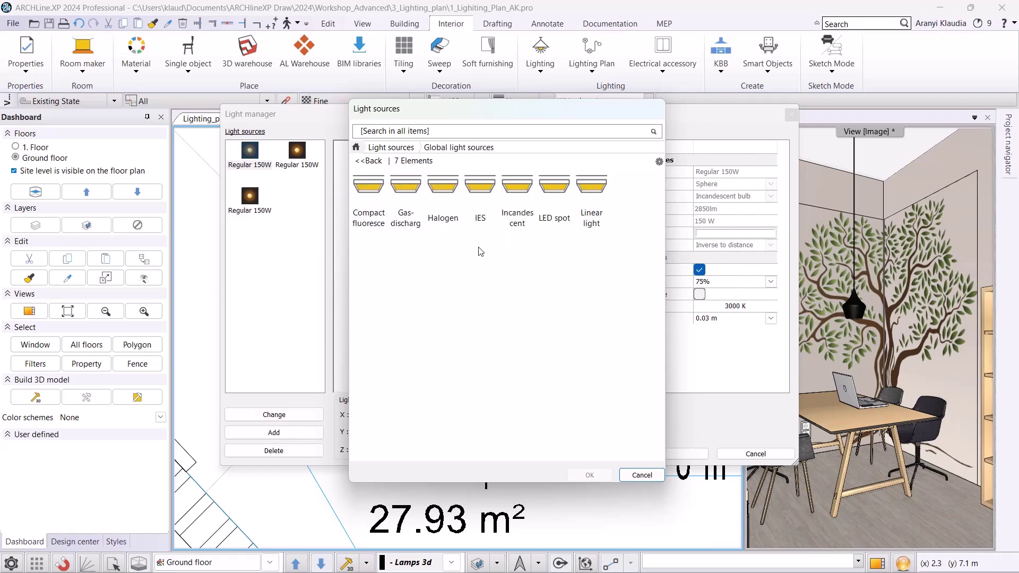
{"action": "double_click", "coordinate": [554, 191]}
{"action": "left_click", "coordinate": [480, 196]}
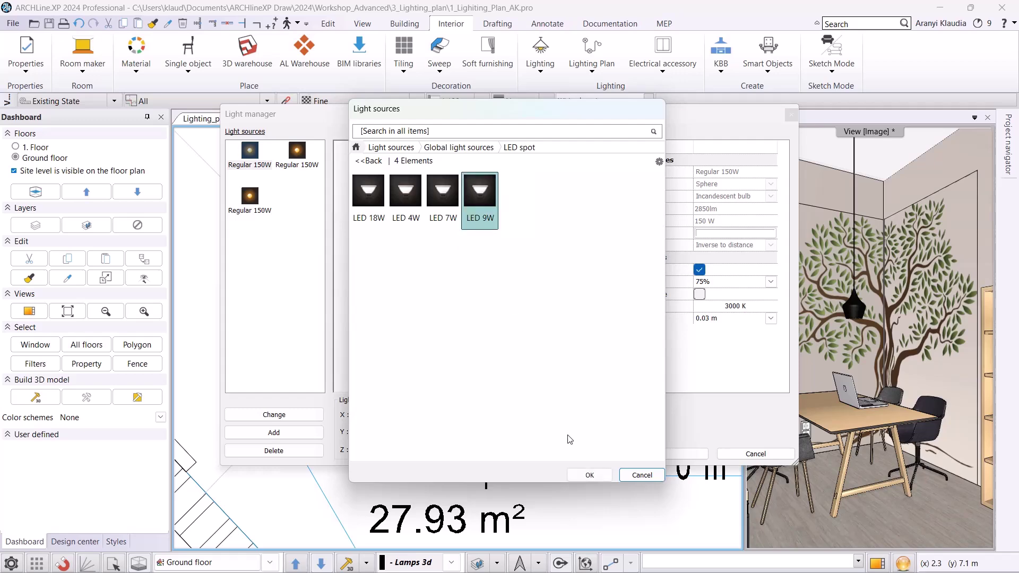
{"action": "left_click", "coordinate": [586, 475]}
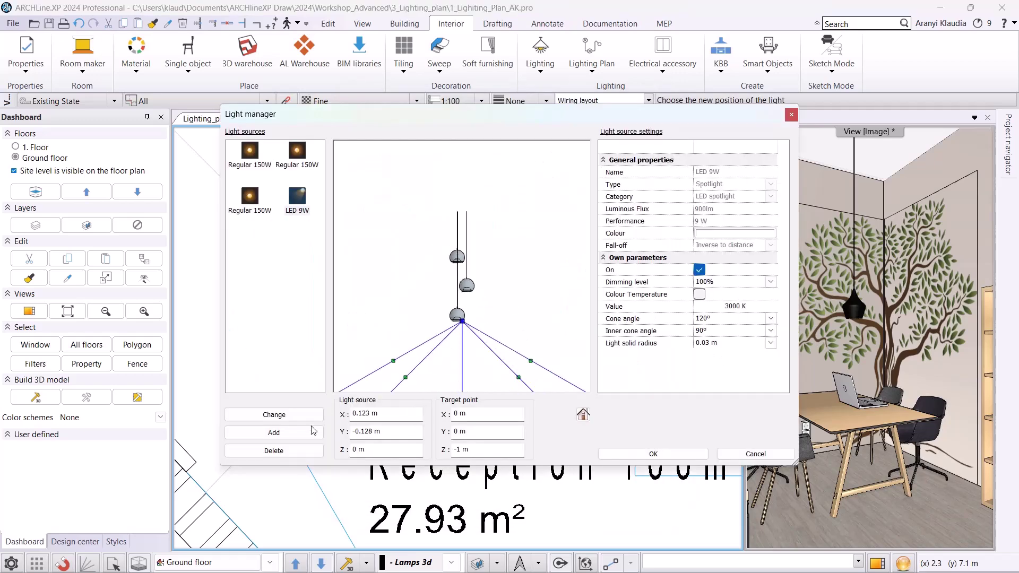
{"action": "left_click", "coordinate": [274, 451]}
{"action": "left_click", "coordinate": [658, 454]}
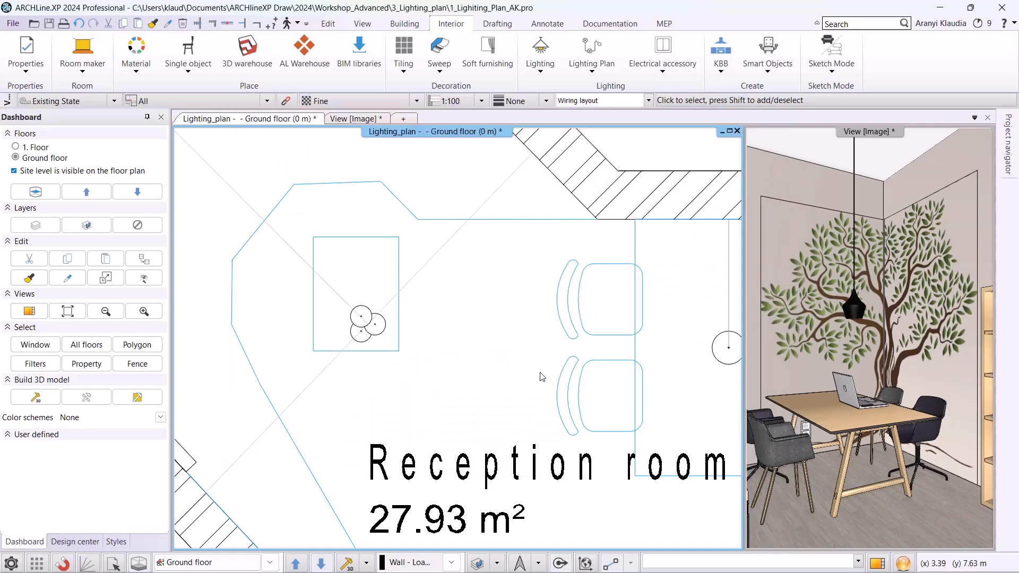
Step: Select the ceiling lamps across the reception room, kitchen, bedroom and bathroom, and check their Lighting fixture setting
{"action": "scroll", "coordinate": [474, 369], "scroll_direction": "down", "scroll_amount": 4}
{"action": "middle_click_drag", "start_coordinate": [526, 457], "coordinate": [404, 319]}
{"action": "scroll", "coordinate": [456, 335], "scroll_direction": "down", "scroll_amount": 1}
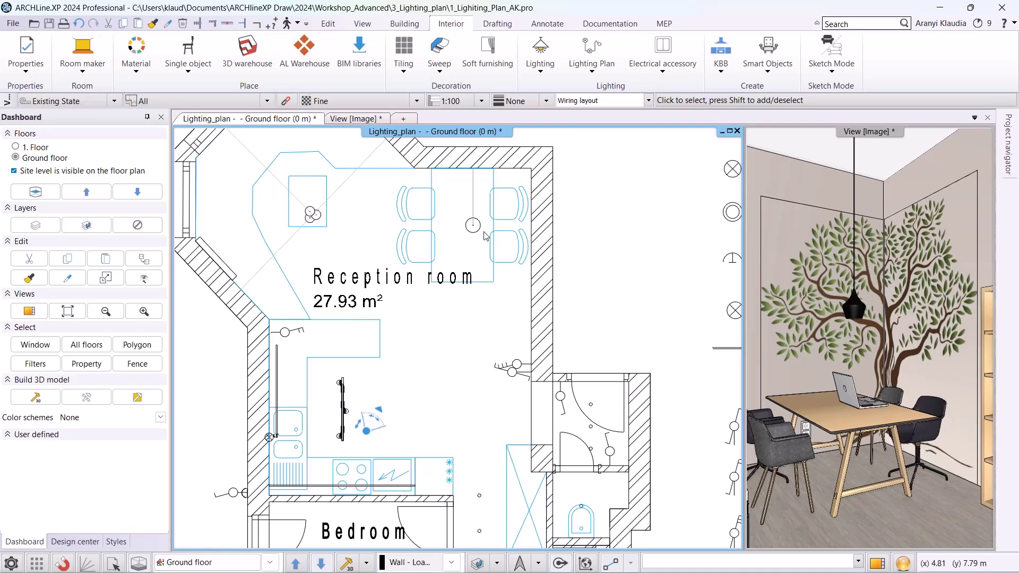
{"action": "left_click", "coordinate": [479, 232]}
{"action": "left_click", "coordinate": [314, 215], "text": "shift"}
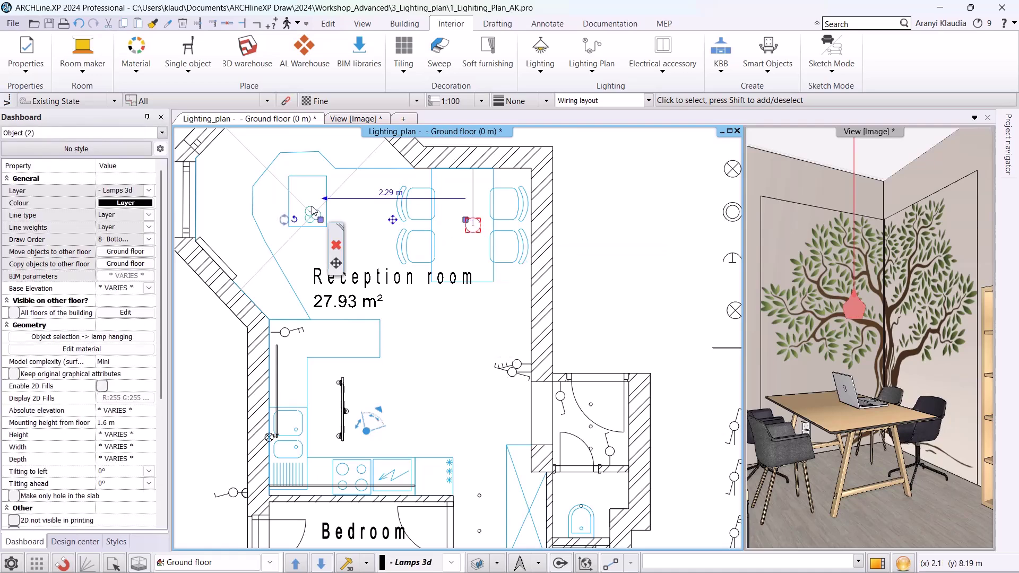
{"action": "left_click", "coordinate": [348, 410], "text": "shift"}
{"action": "middle_click_drag", "start_coordinate": [363, 478], "coordinate": [395, 317]}
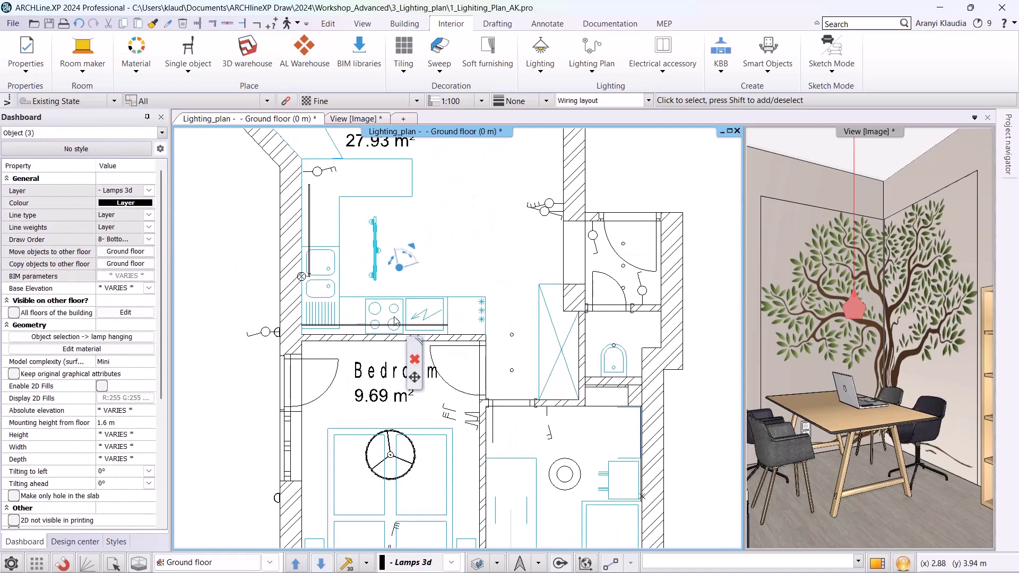
{"action": "left_click", "coordinate": [390, 459], "text": "shift"}
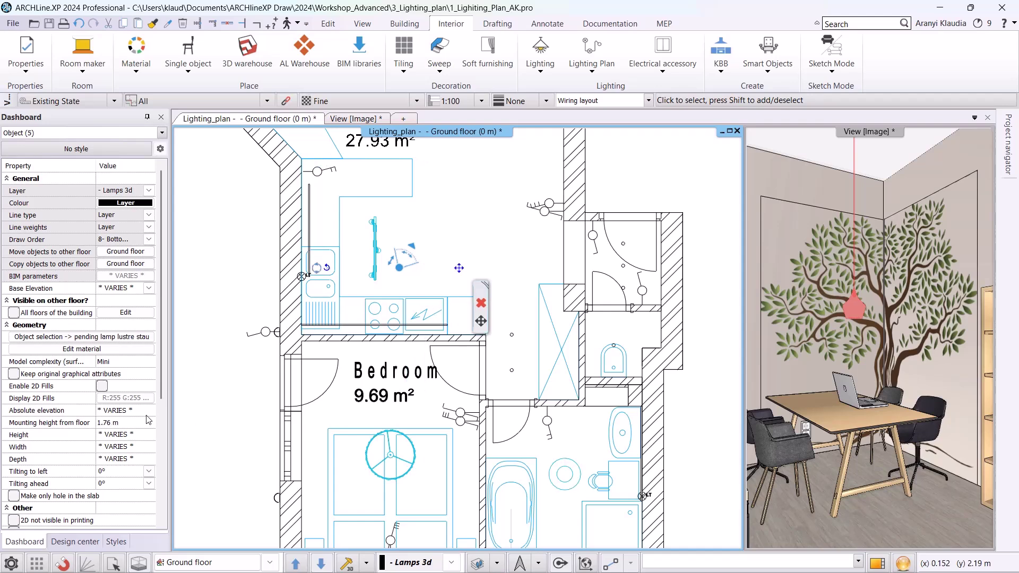
{"action": "scroll", "coordinate": [114, 428], "scroll_direction": "down", "scroll_amount": 4}
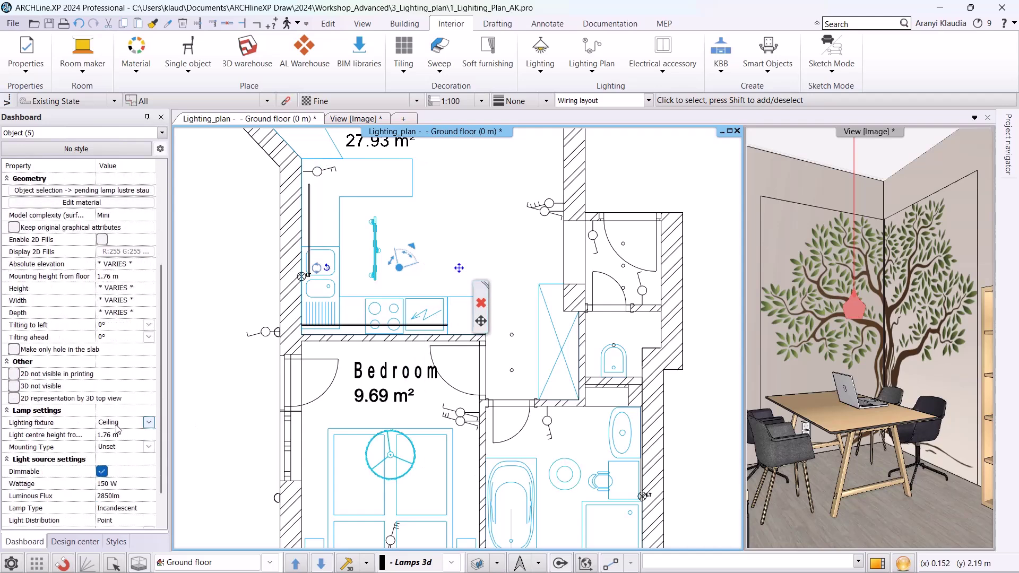
{"action": "left_click", "coordinate": [475, 227]}
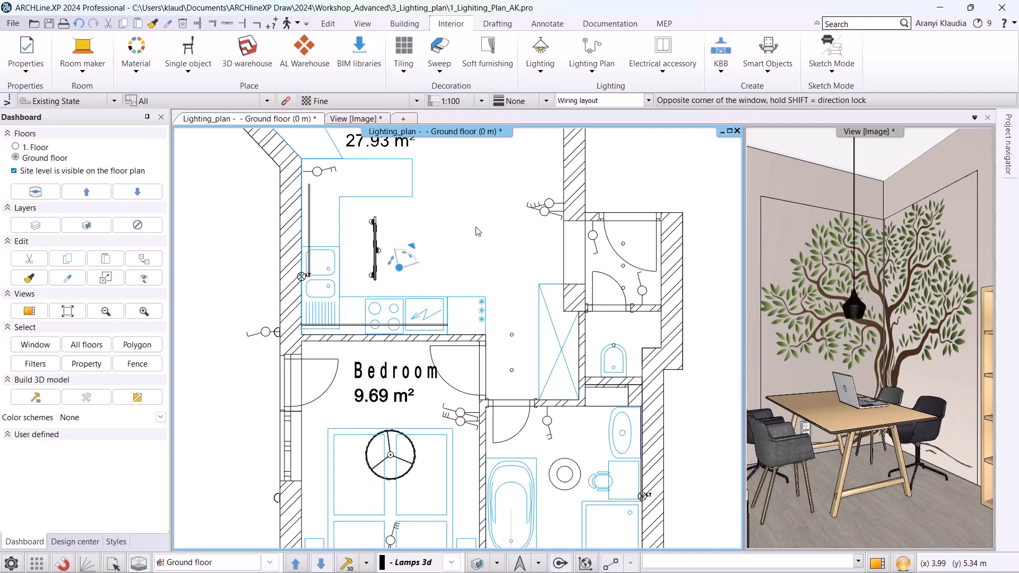
Step: Select the two hallway and three entrance spot lamps together and check their Lighting fixture setting
{"action": "left_click", "coordinate": [511, 336]}
{"action": "left_click", "coordinate": [512, 370], "text": "shift"}
{"action": "left_click", "coordinate": [623, 244], "text": "shift"}
{"action": "left_click", "coordinate": [624, 266], "text": "shift"}
{"action": "left_click", "coordinate": [624, 288], "text": "shift"}
{"action": "scroll", "coordinate": [126, 451], "scroll_direction": "down", "scroll_amount": 3}
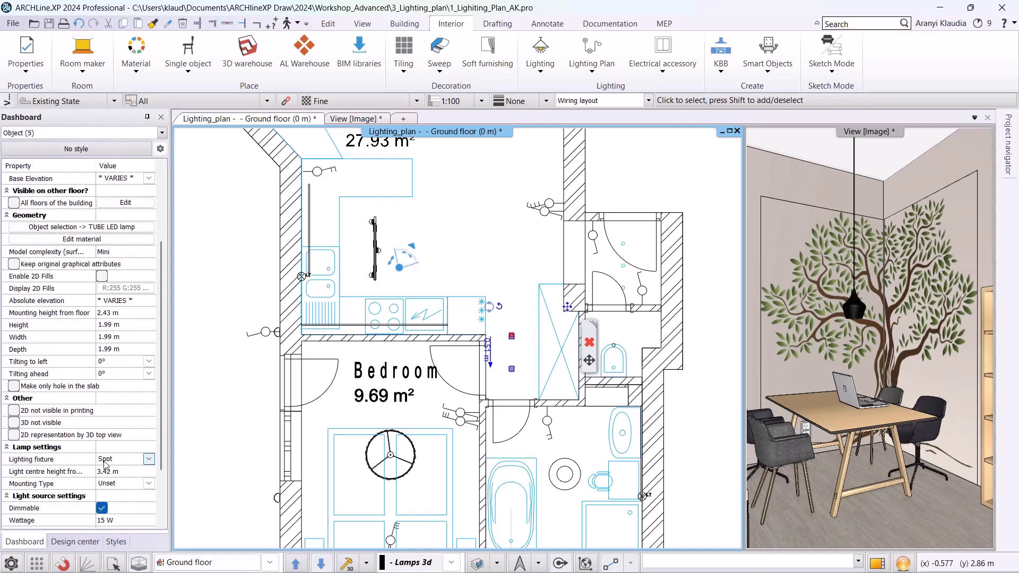
Step: Set the Lighting fixture type of the WC's LED lamp to Spot
{"action": "left_click", "coordinate": [615, 352]}
{"action": "scroll", "coordinate": [682, 354], "scroll_direction": "up", "scroll_amount": 5}
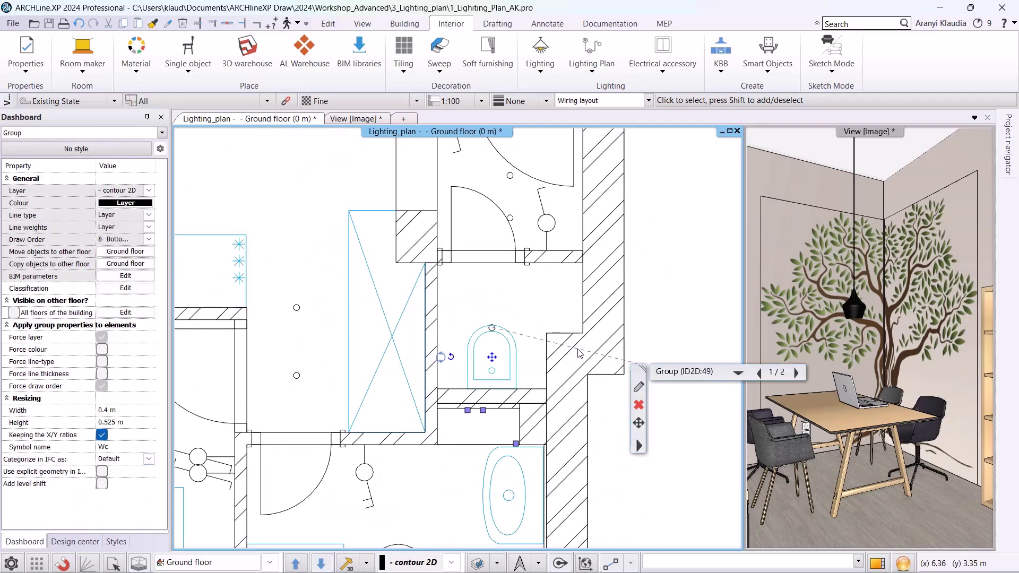
{"action": "left_click", "coordinate": [467, 332]}
{"action": "scroll", "coordinate": [128, 448], "scroll_direction": "down", "scroll_amount": 3}
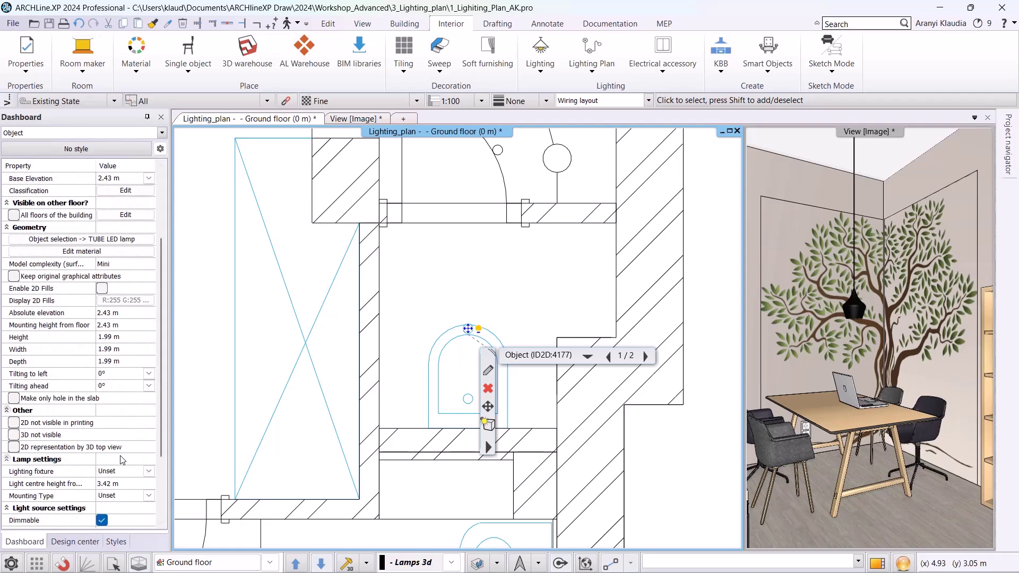
{"action": "left_click", "coordinate": [120, 471]}
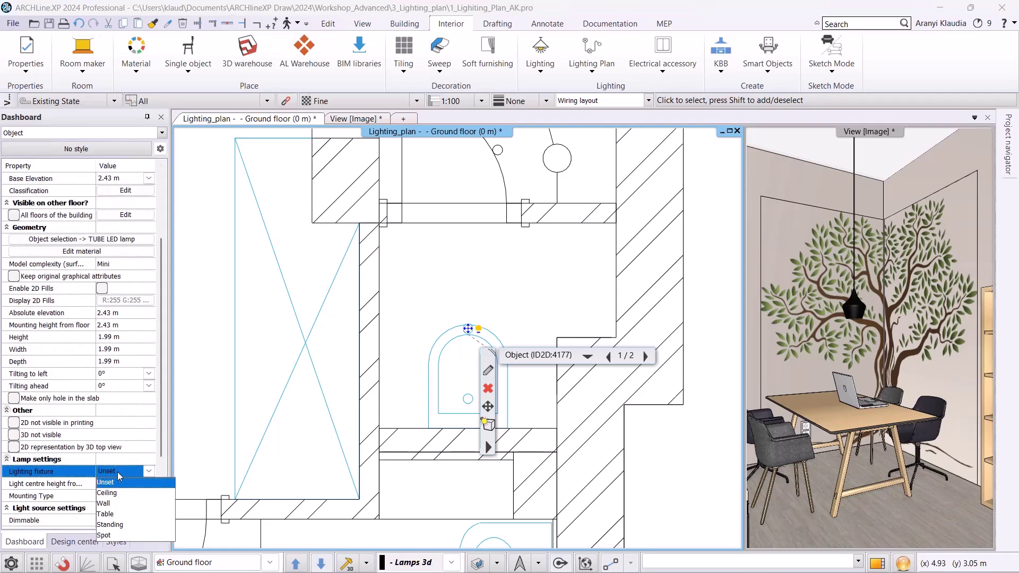
{"action": "left_click", "coordinate": [120, 535]}
{"action": "left_click", "coordinate": [426, 290]}
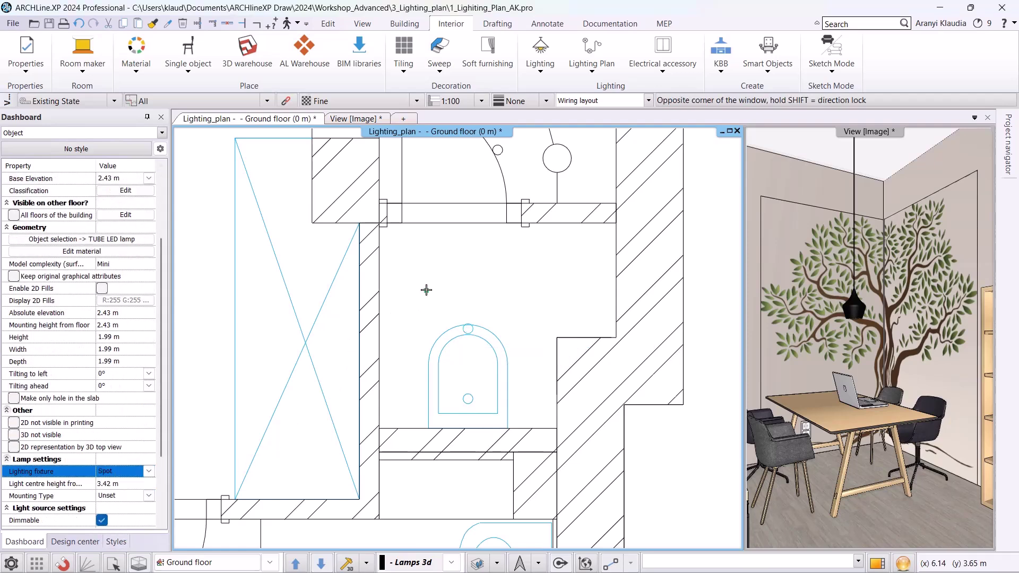
{"action": "key", "text": "Escape"}
Step: Select the two exterior wall lamps and the two bedside lamps together and check their Lighting fixture setting
{"action": "scroll", "coordinate": [455, 350], "scroll_direction": "down", "scroll_amount": 4}
{"action": "scroll", "coordinate": [457, 347], "scroll_direction": "down", "scroll_amount": 1}
{"action": "middle_click_drag", "start_coordinate": [296, 382], "coordinate": [298, 299]}
{"action": "left_click", "coordinate": [268, 298]}
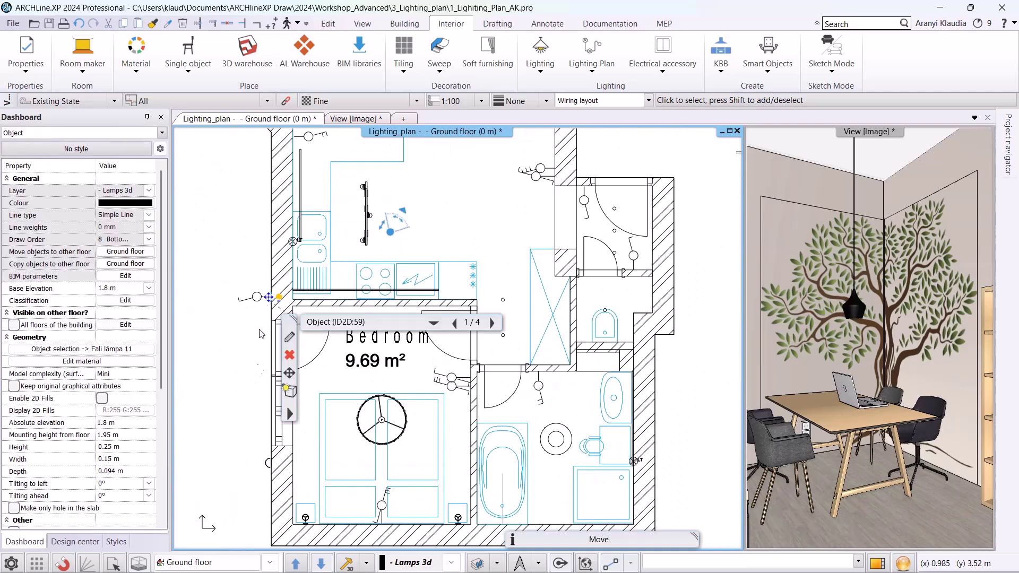
{"action": "left_click", "coordinate": [305, 517], "text": "shift"}
{"action": "left_click", "coordinate": [458, 517], "text": "shift"}
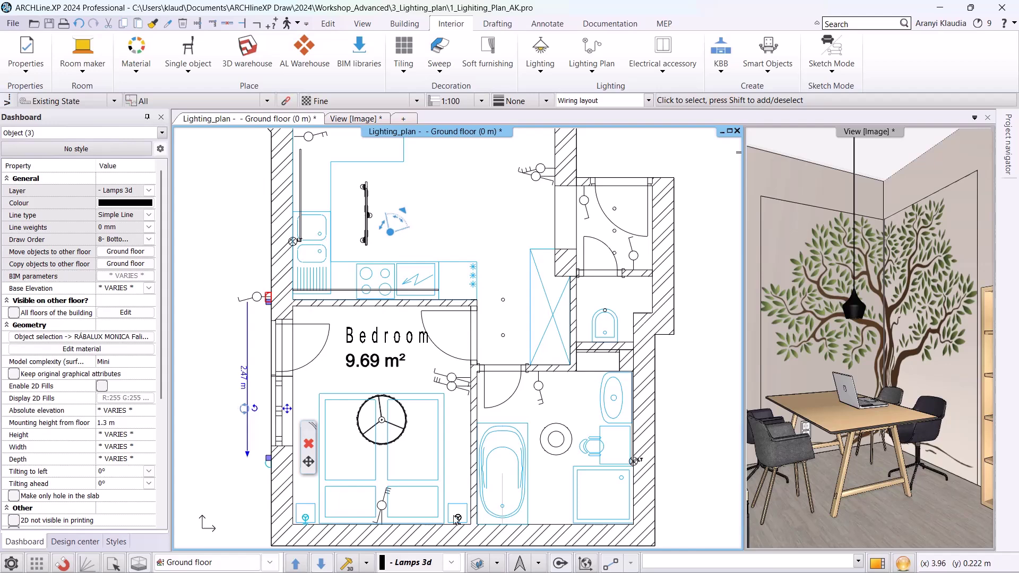
{"action": "left_click", "coordinate": [382, 420], "text": "shift"}
{"action": "scroll", "coordinate": [125, 471], "scroll_direction": "down", "scroll_amount": 4}
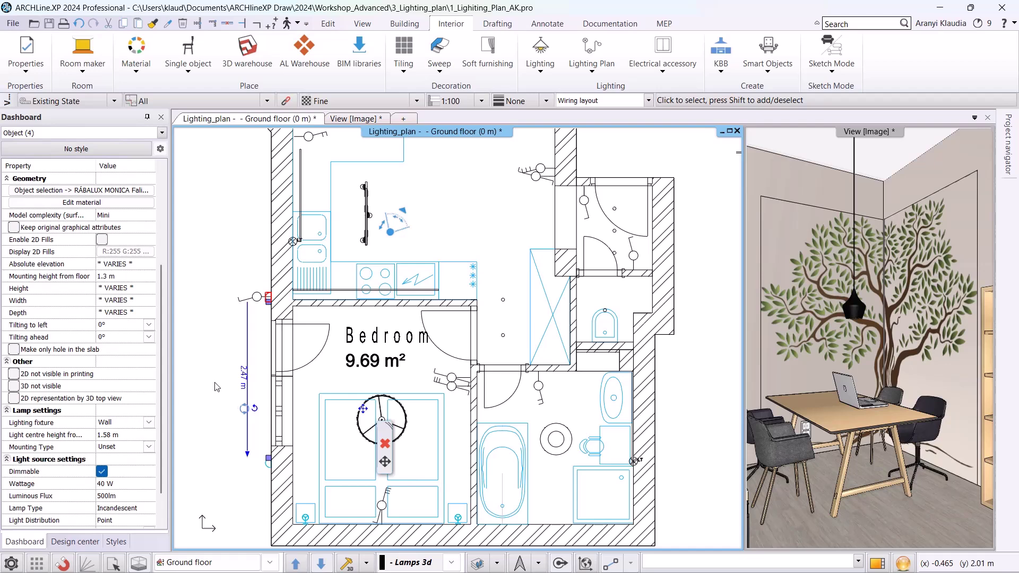
{"action": "left_click", "coordinate": [448, 221]}
{"action": "scroll", "coordinate": [449, 226], "scroll_direction": "down", "scroll_amount": 3}
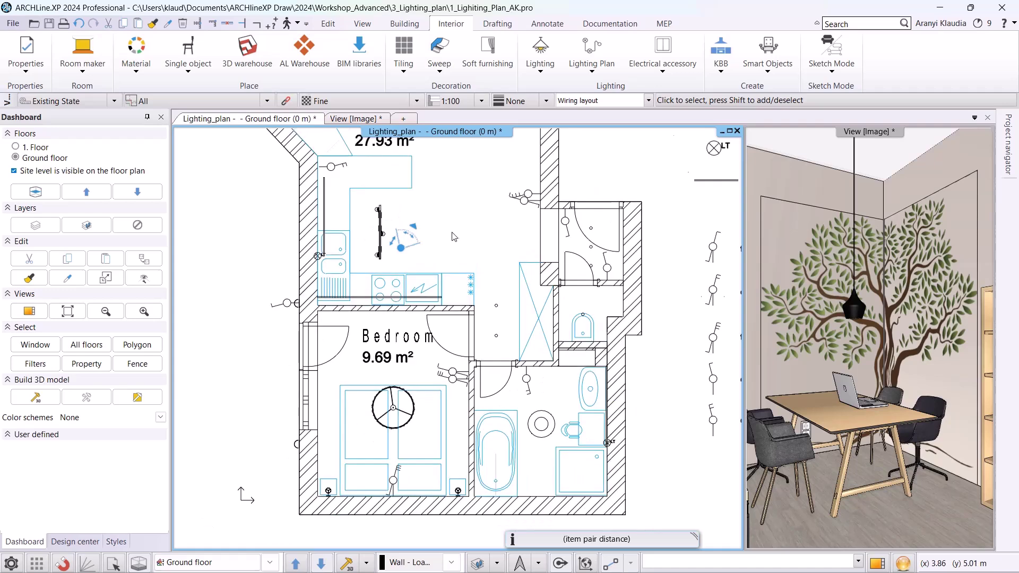
{"action": "middle_click_drag", "start_coordinate": [473, 196], "coordinate": [434, 259]}
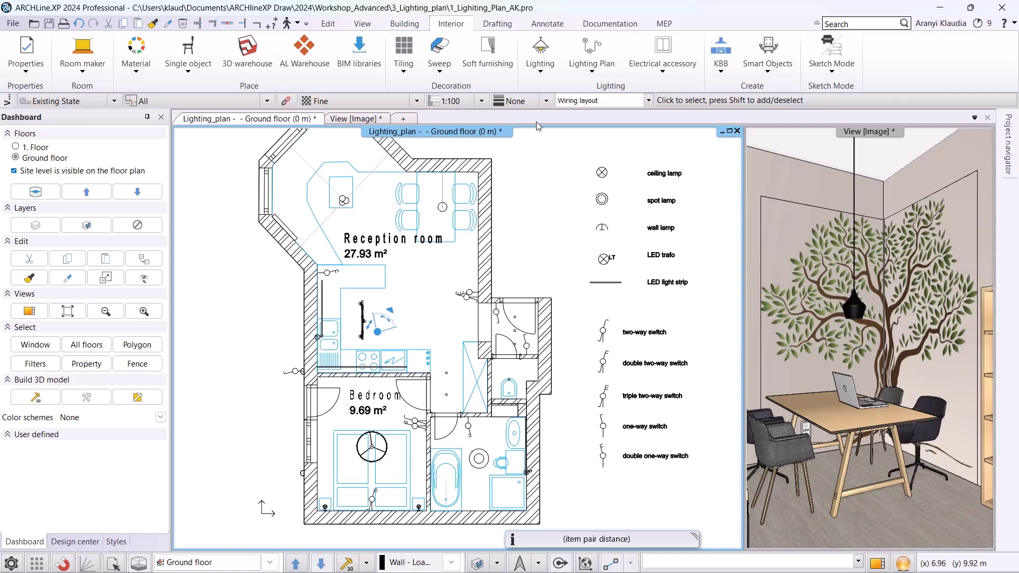
Step: View the lighting plan settings, check the connecting element and arc style options, and accept with Arc and Wiring
{"action": "left_click", "coordinate": [590, 75]}
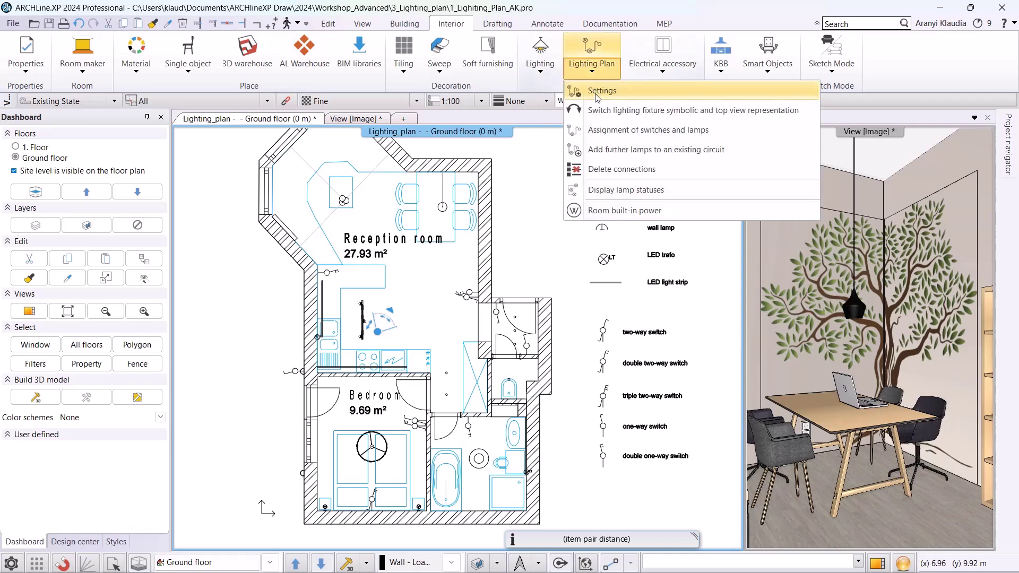
{"action": "left_click", "coordinate": [595, 91]}
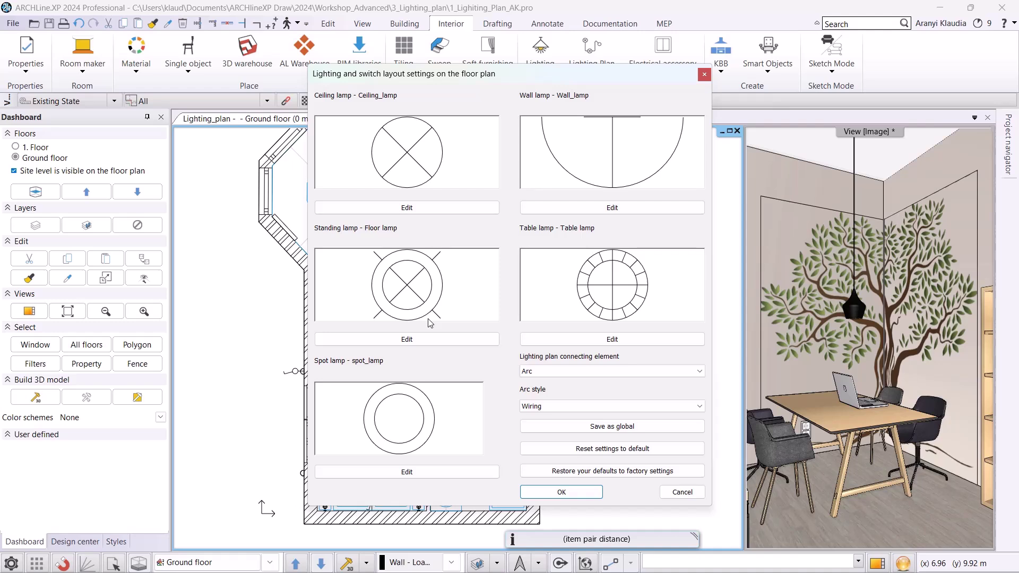
{"action": "left_click", "coordinate": [528, 371]}
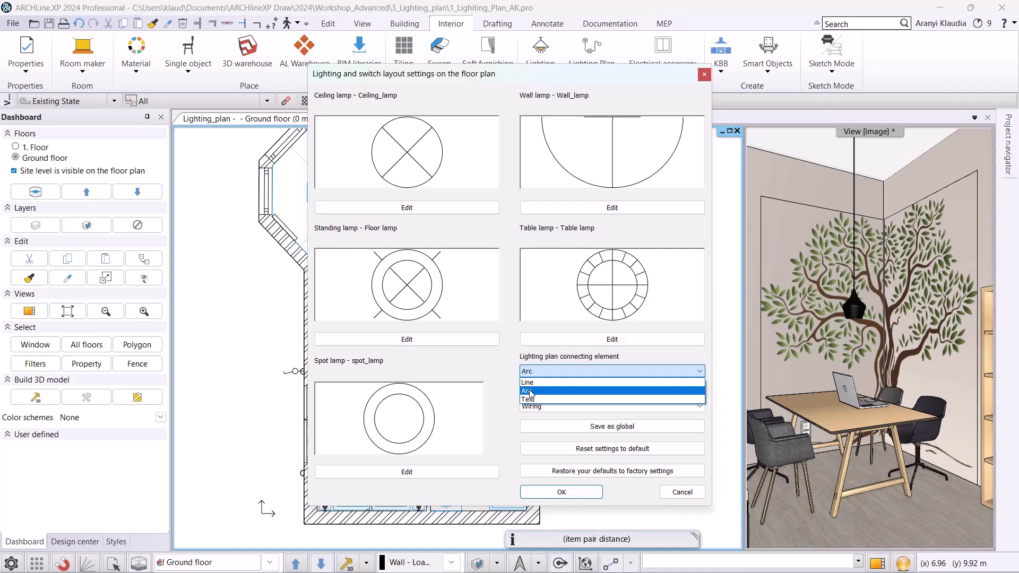
{"action": "left_click", "coordinate": [530, 391]}
{"action": "left_click", "coordinate": [533, 406]}
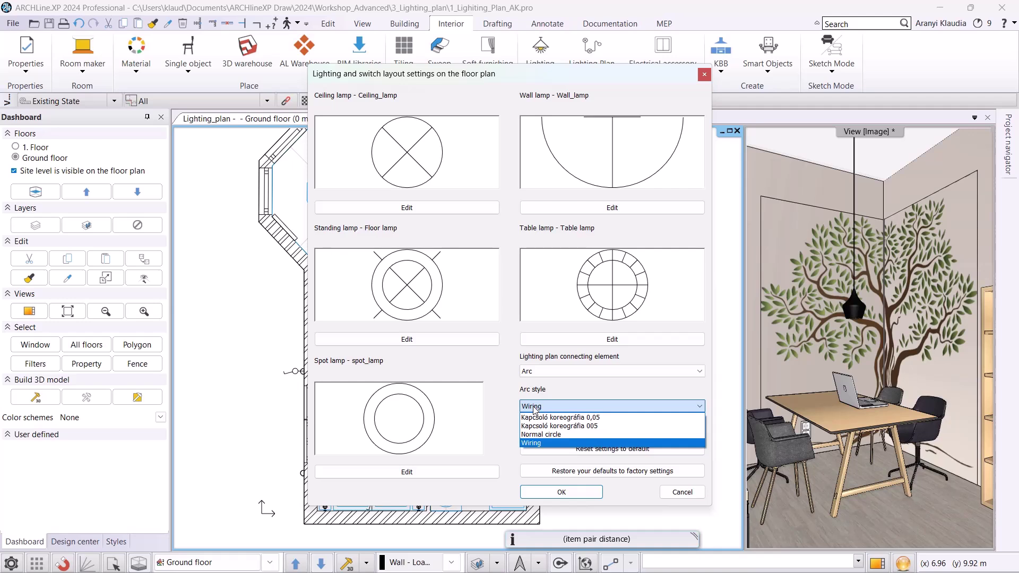
{"action": "left_click", "coordinate": [540, 406]}
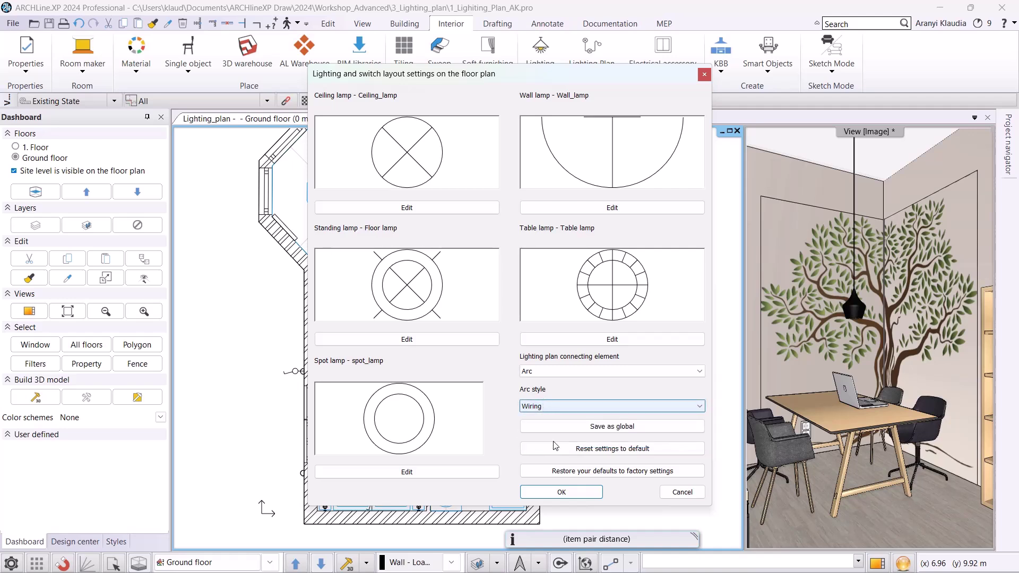
{"action": "left_click", "coordinate": [561, 491]}
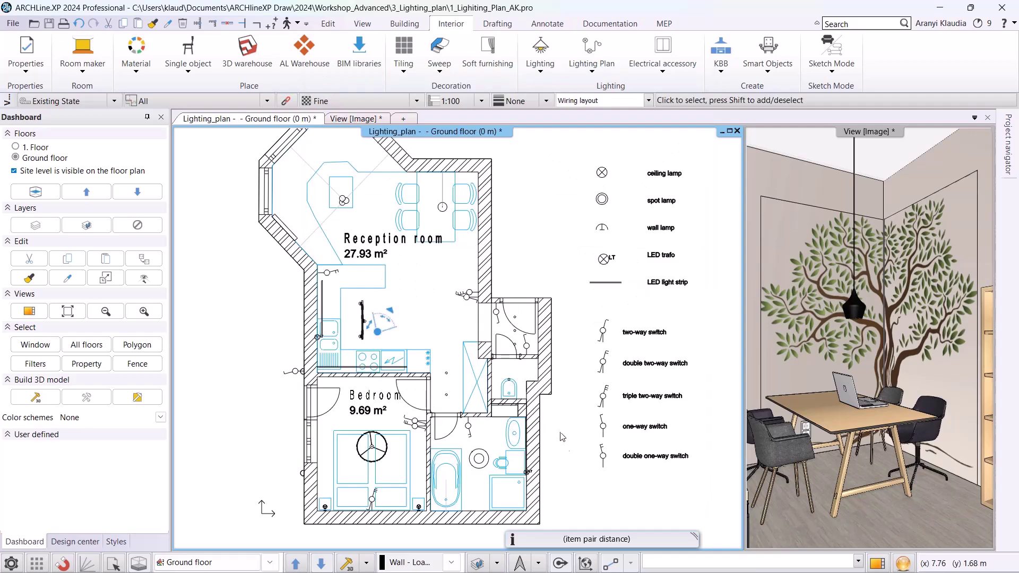
Step: Open the drawing properties of the Arc tool and set the line weight to 0.05 mm
{"action": "left_click", "coordinate": [547, 23]}
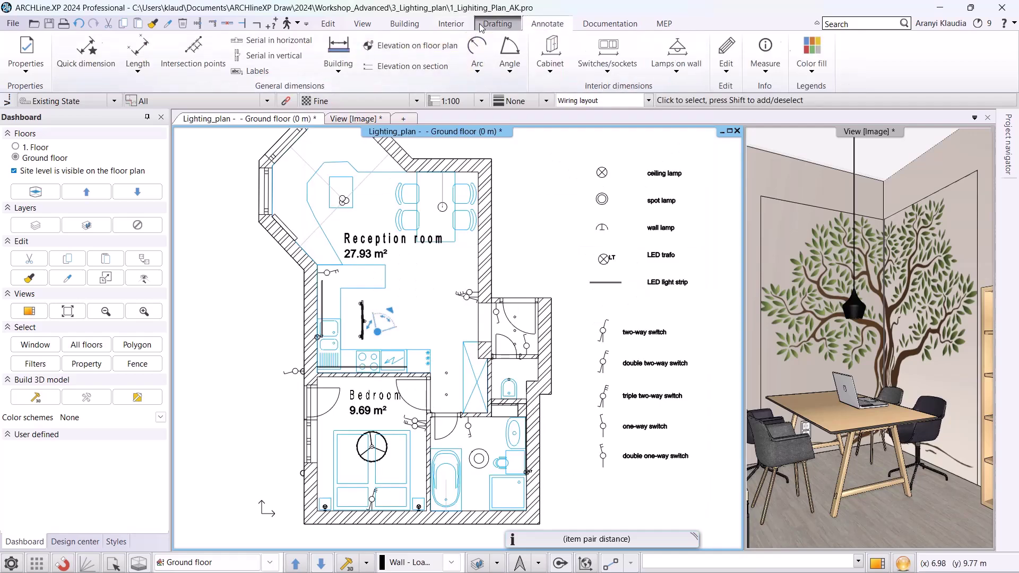
{"action": "left_click", "coordinate": [497, 23]}
{"action": "right_click", "coordinate": [295, 48]}
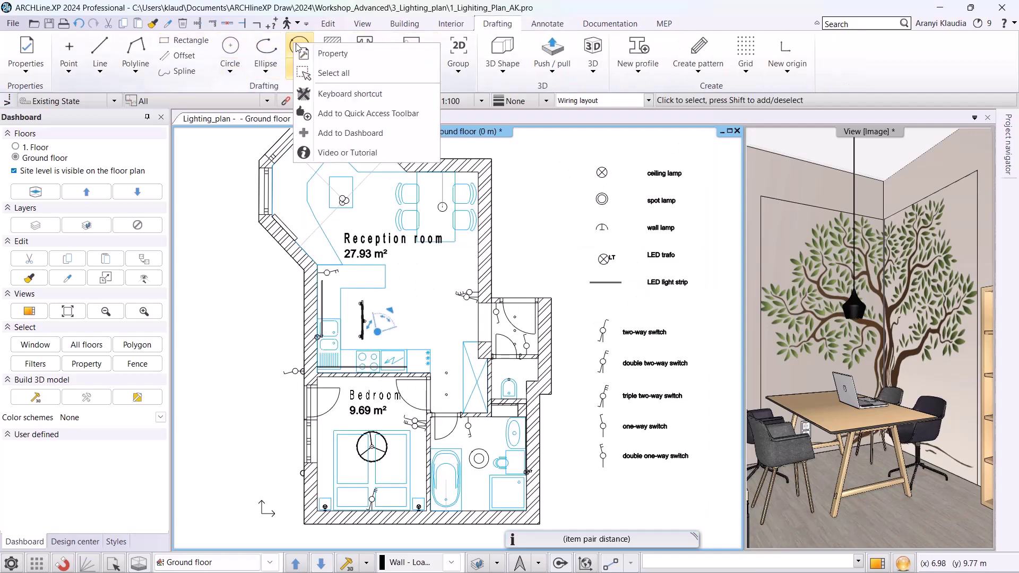
{"action": "left_click", "coordinate": [333, 54]}
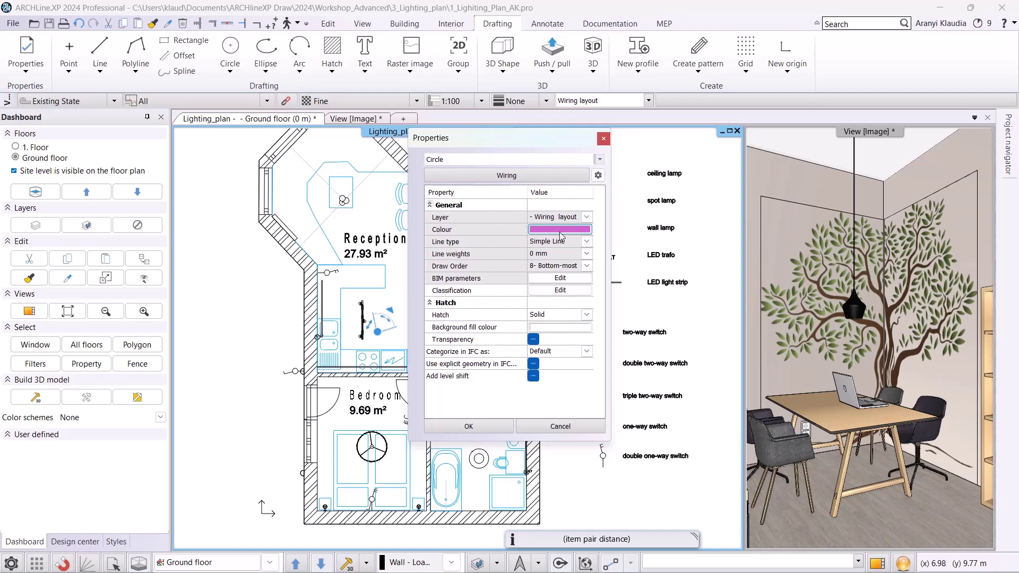
{"action": "left_click", "coordinate": [554, 253]}
{"action": "type", "text": "0.05"}
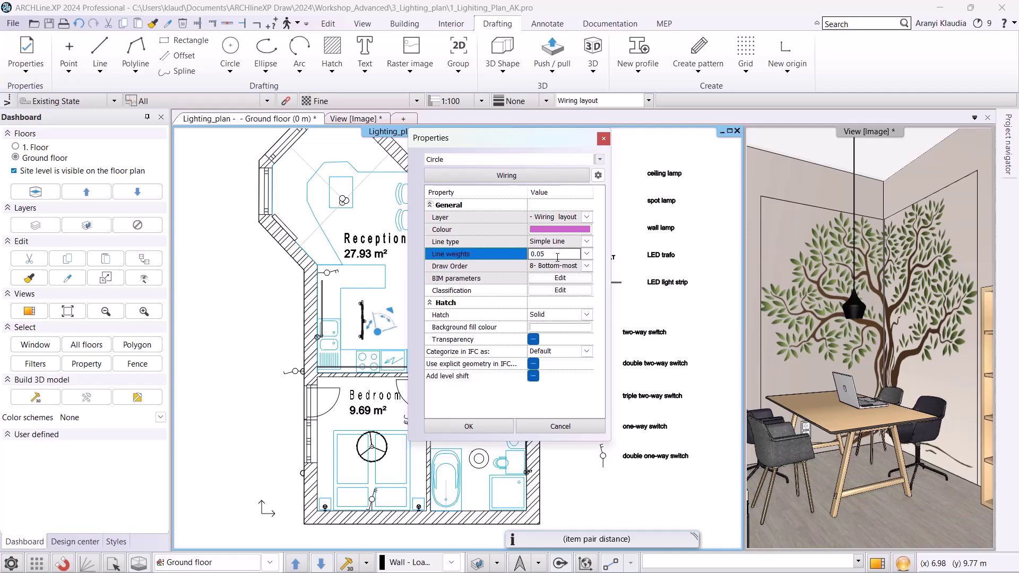
Step: Save the arc properties as a new style named "Wiring layout 005", available in all projects, and accept the properties
{"action": "left_click", "coordinate": [599, 178]}
{"action": "left_click", "coordinate": [619, 179]}
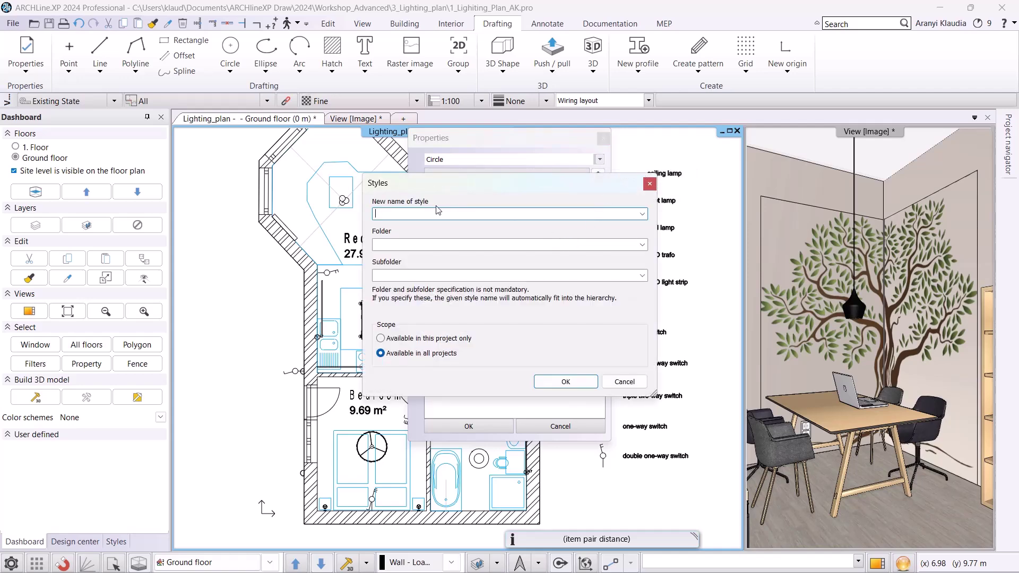
{"action": "type", "text": "Wiring layout 005"}
{"action": "left_click", "coordinate": [566, 381]}
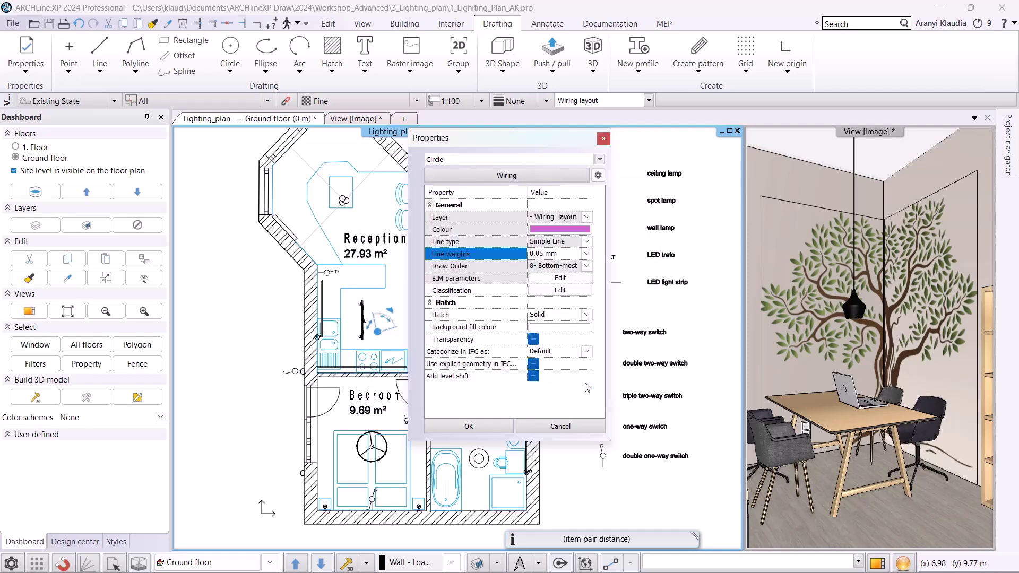
{"action": "left_click", "coordinate": [464, 428]}
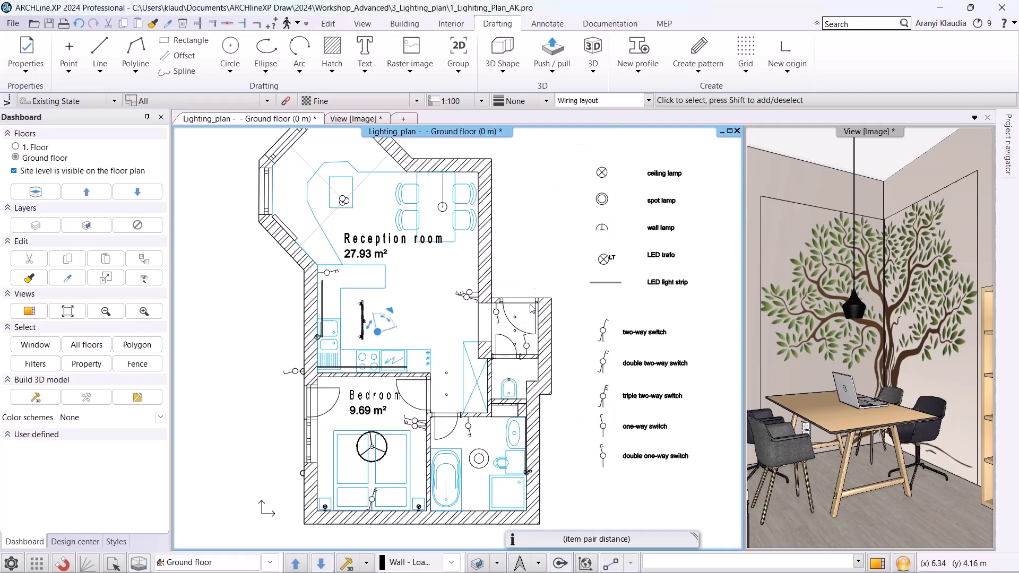
Step: Set the arc style in the lighting plan settings to "Wiring layout 005"
{"action": "left_click", "coordinate": [451, 24]}
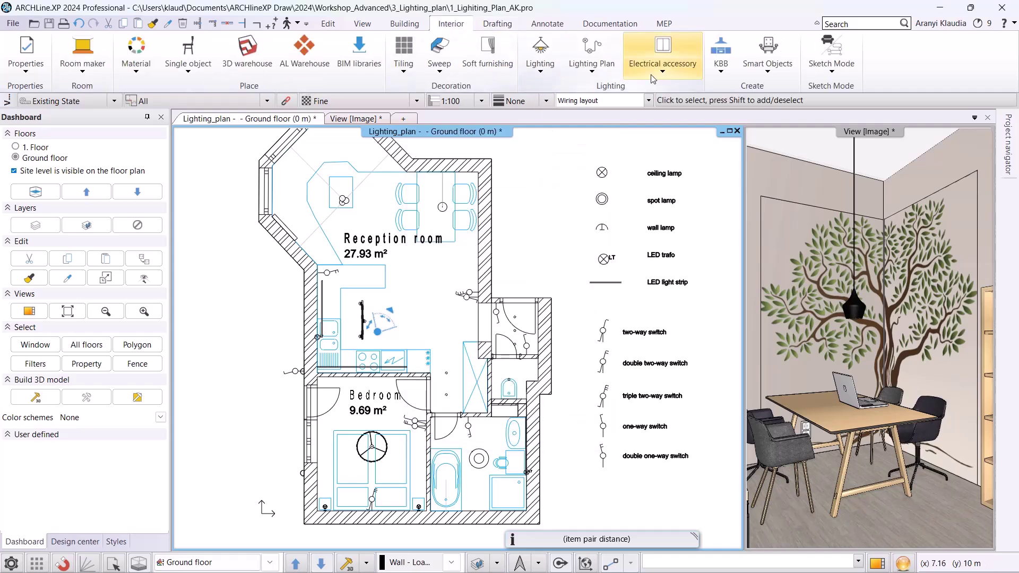
{"action": "left_click", "coordinate": [591, 53]}
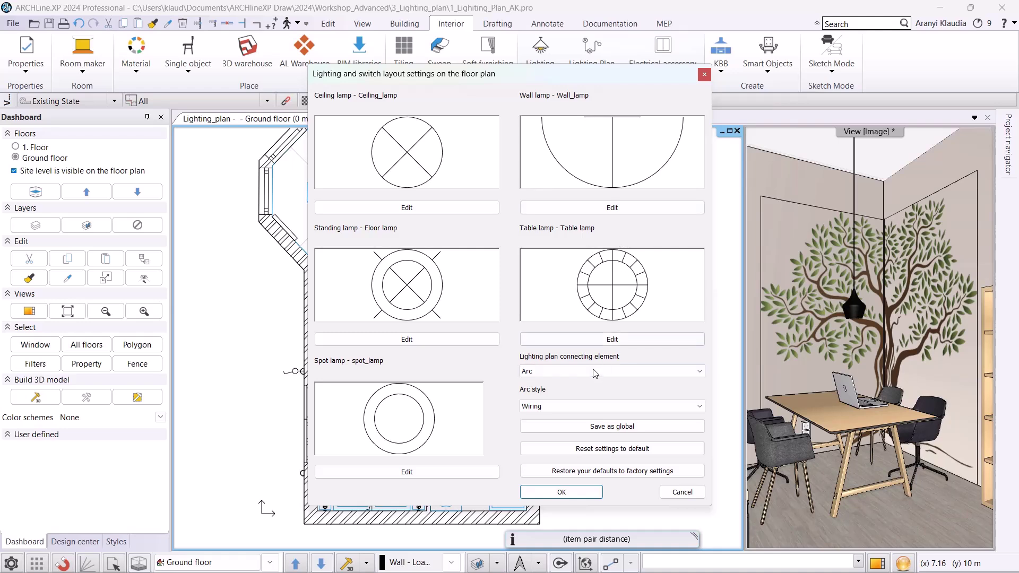
{"action": "left_click", "coordinate": [535, 408]}
{"action": "left_click", "coordinate": [535, 451]}
{"action": "left_click", "coordinate": [561, 491]}
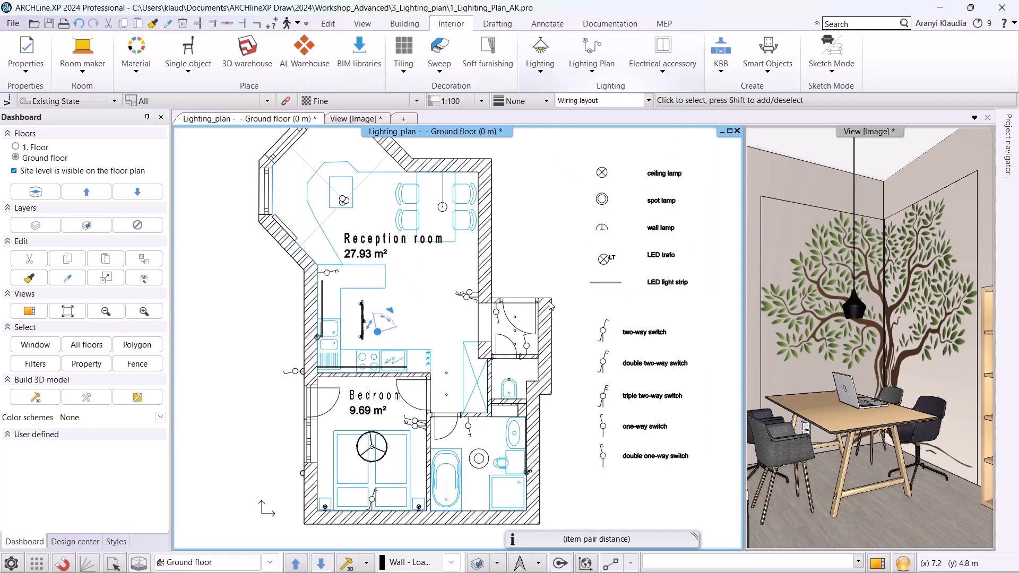
Step: Switch the floor plan's lighting fixtures from top view to symbolic representation
{"action": "left_click", "coordinate": [591, 58]}
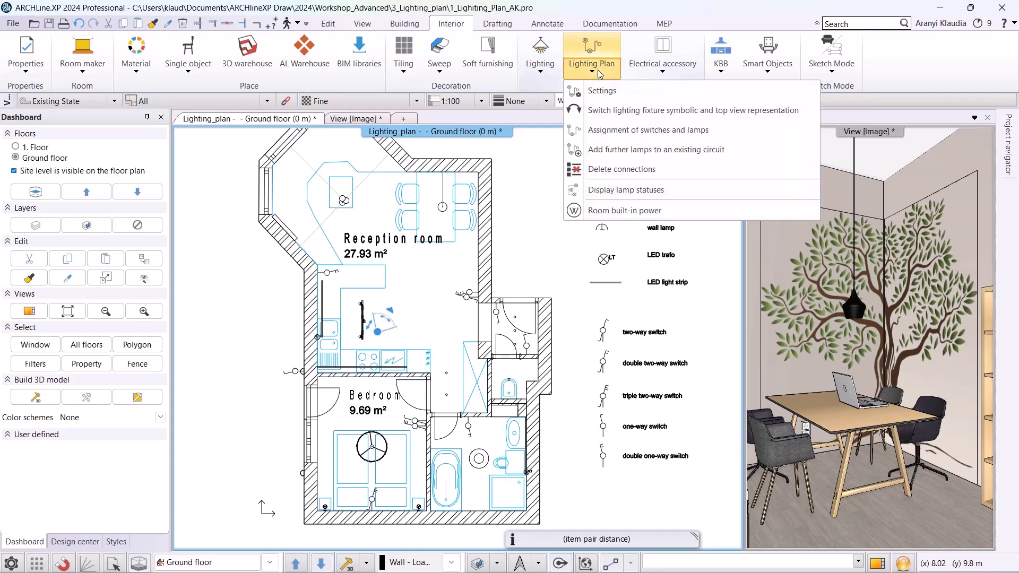
{"action": "left_click", "coordinate": [618, 111]}
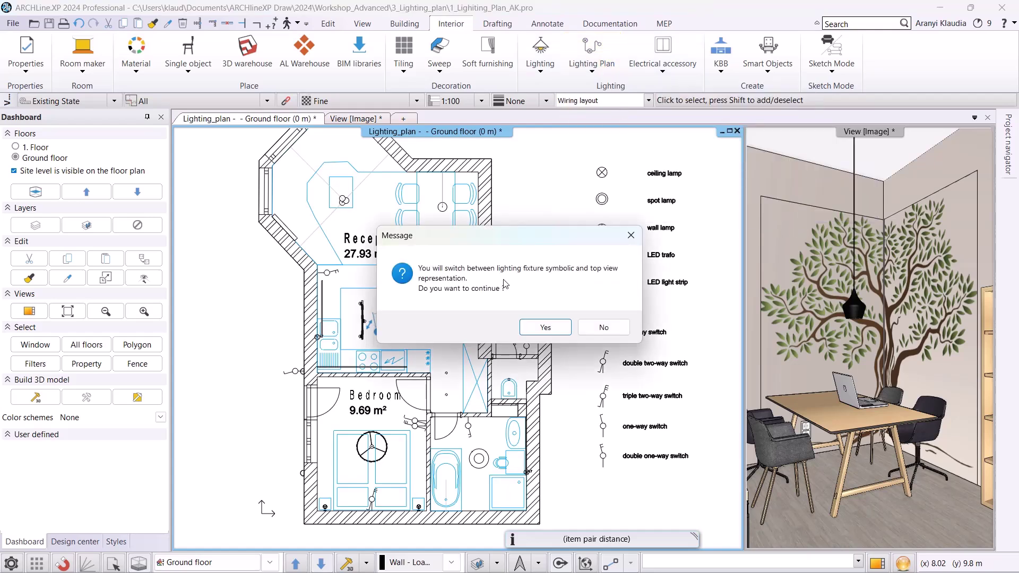
{"action": "left_click", "coordinate": [535, 328]}
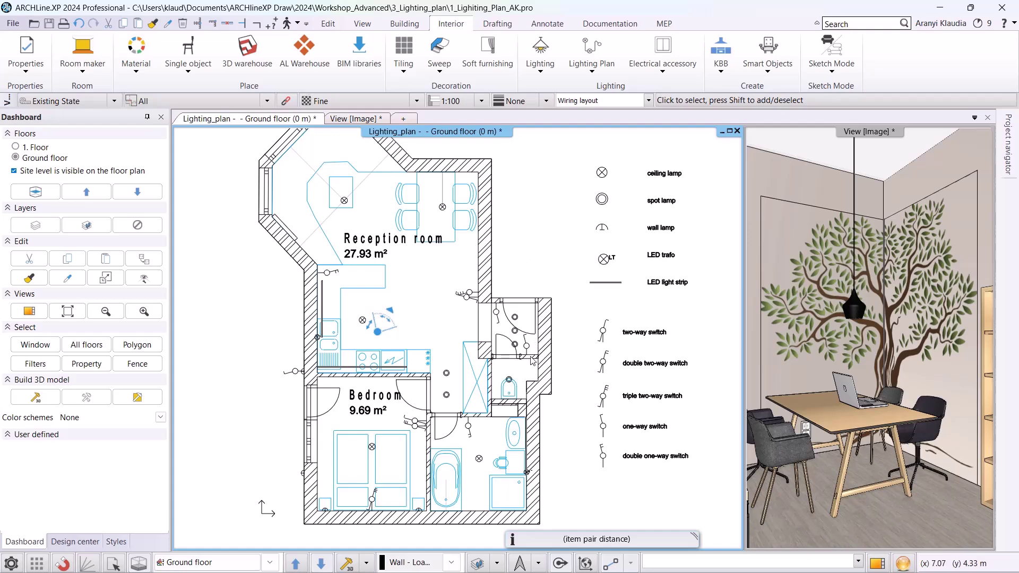
Step: Assign the switch beside the WC door to the WC spot lamp, connecting them with an arc curving toward the outer wall
{"action": "scroll", "coordinate": [539, 323], "scroll_direction": "up", "scroll_amount": 3}
{"action": "scroll", "coordinate": [514, 338], "scroll_direction": "up", "scroll_amount": 2}
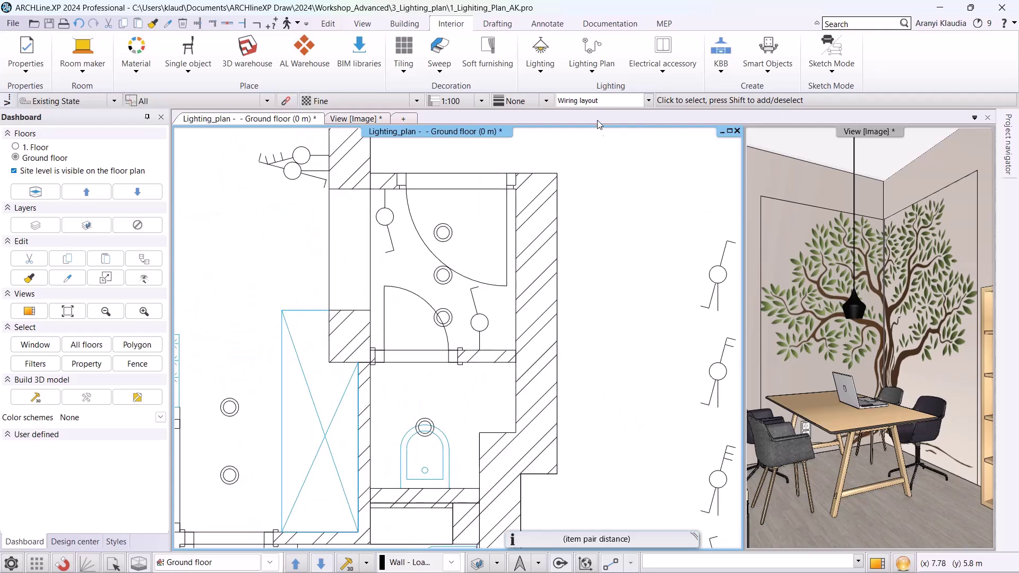
{"action": "left_click", "coordinate": [595, 74]}
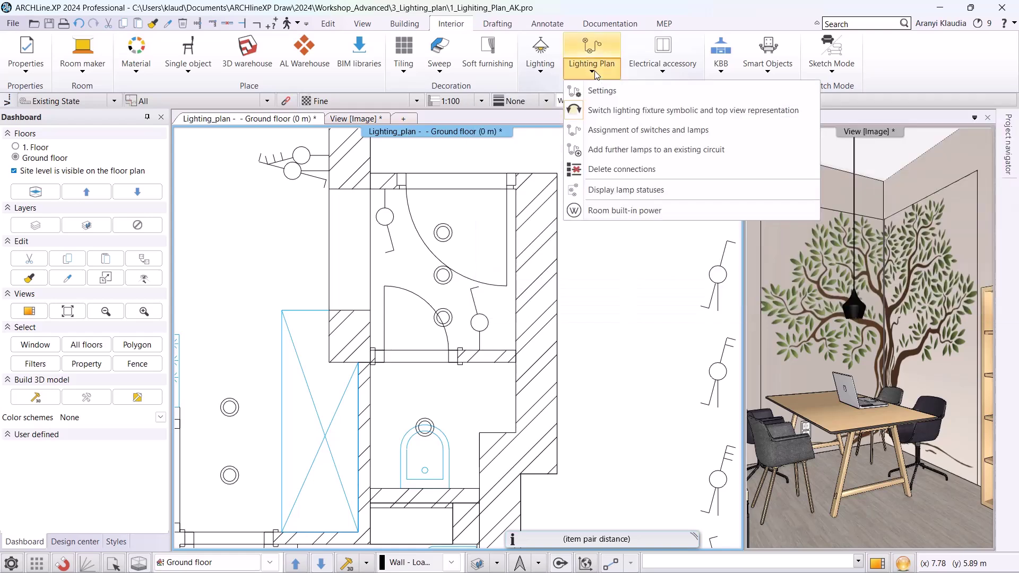
{"action": "left_click", "coordinate": [643, 134]}
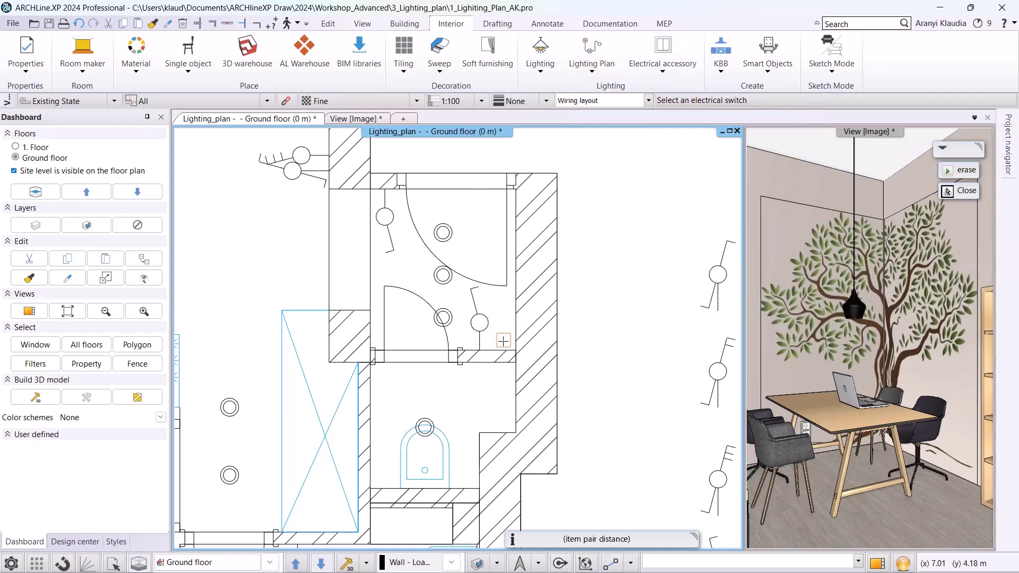
{"action": "left_click", "coordinate": [480, 318]}
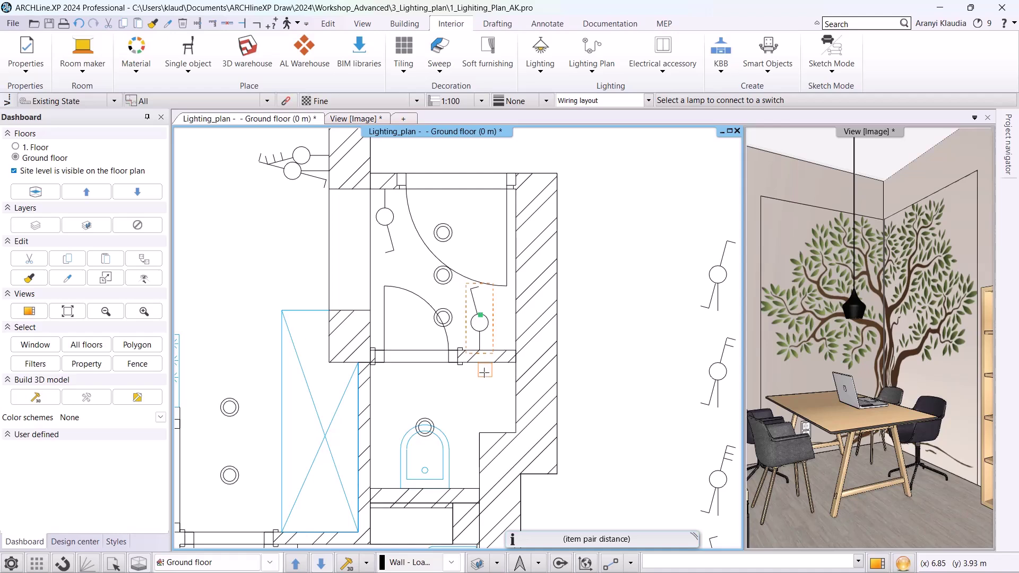
{"action": "left_click", "coordinate": [428, 420]}
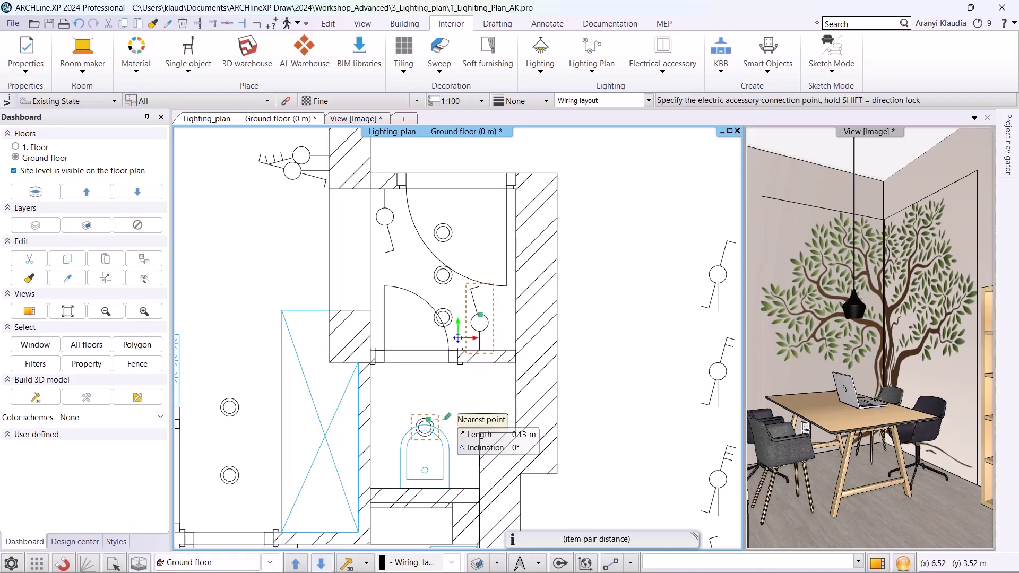
{"action": "left_click", "coordinate": [479, 287]}
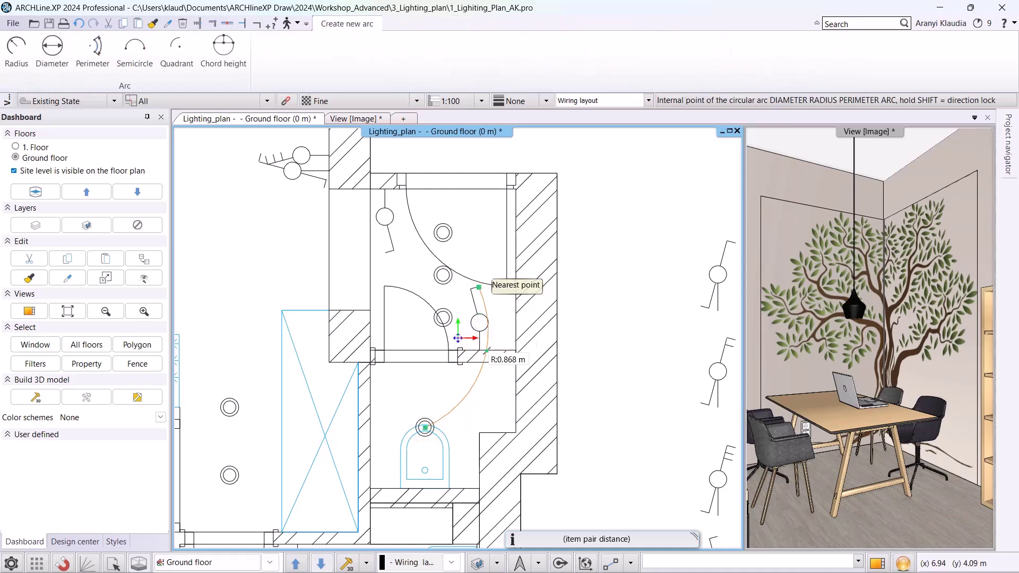
{"action": "left_click", "coordinate": [502, 359]}
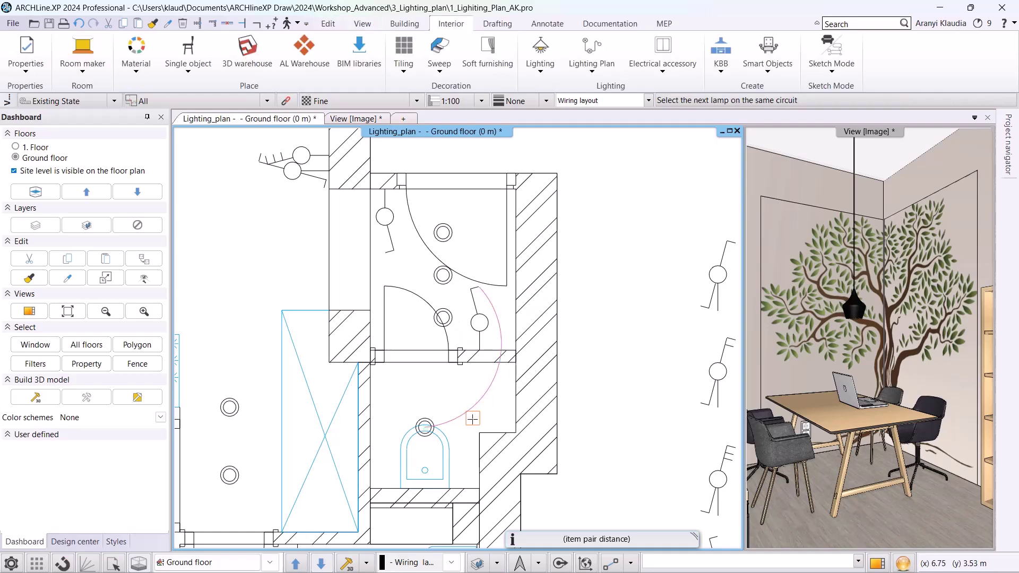
Step: Assign the entrance hall switch to the spot lamp nearest the entrance door, connecting them with an arc
{"action": "key", "text": "Escape"}
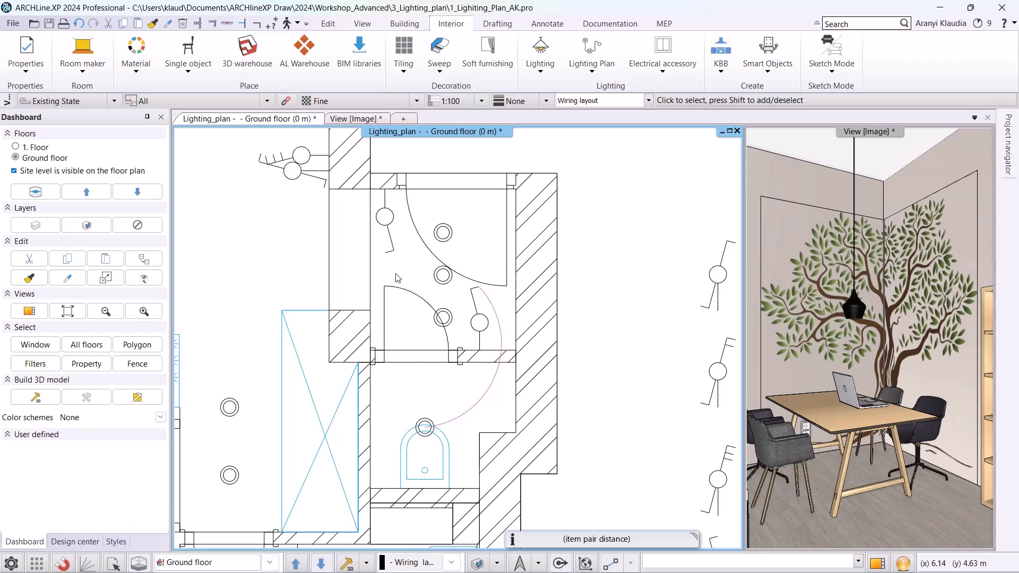
{"action": "left_click", "coordinate": [391, 254]}
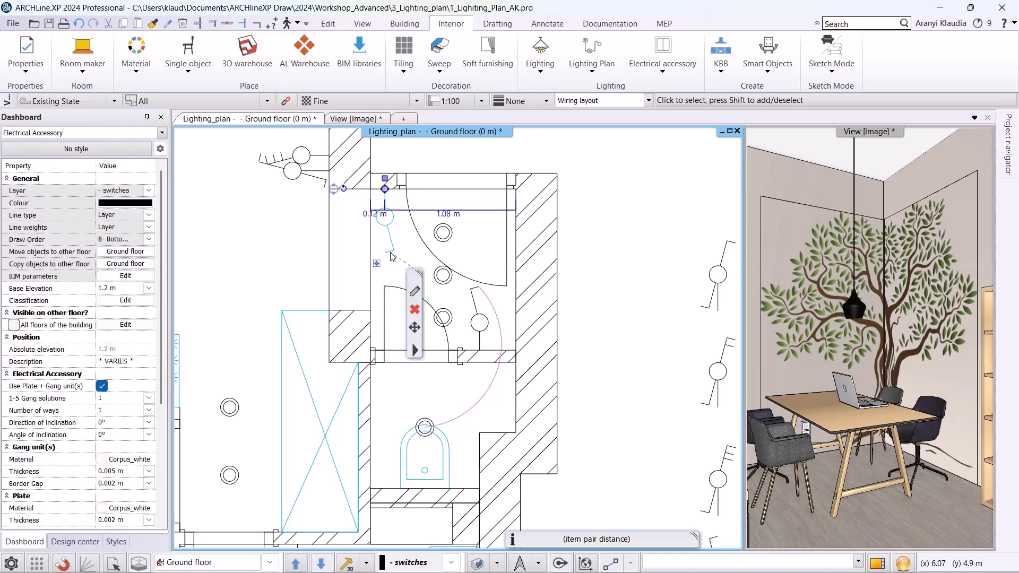
{"action": "mouse_move", "coordinate": [377, 264]}
{"action": "left_click", "coordinate": [427, 274]}
{"action": "left_click", "coordinate": [444, 234]}
{"action": "left_click", "coordinate": [386, 252]}
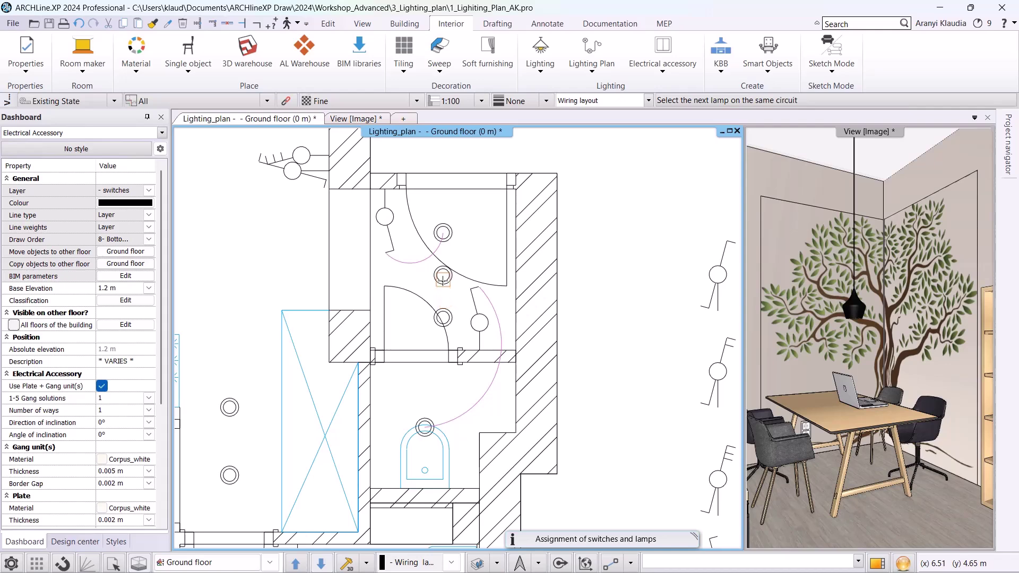
Step: Add the hall's other two spot lamps to the same circuit, linking them in sequence with arcs curving toward the outer wall, the last about 0.18 m radius
{"action": "left_click", "coordinate": [443, 275]}
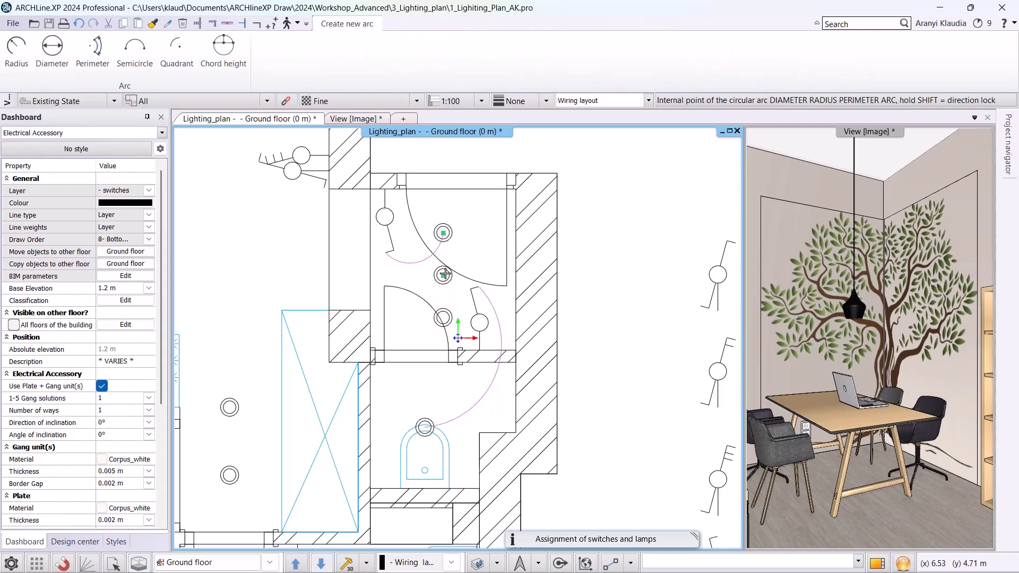
{"action": "left_click", "coordinate": [459, 250]}
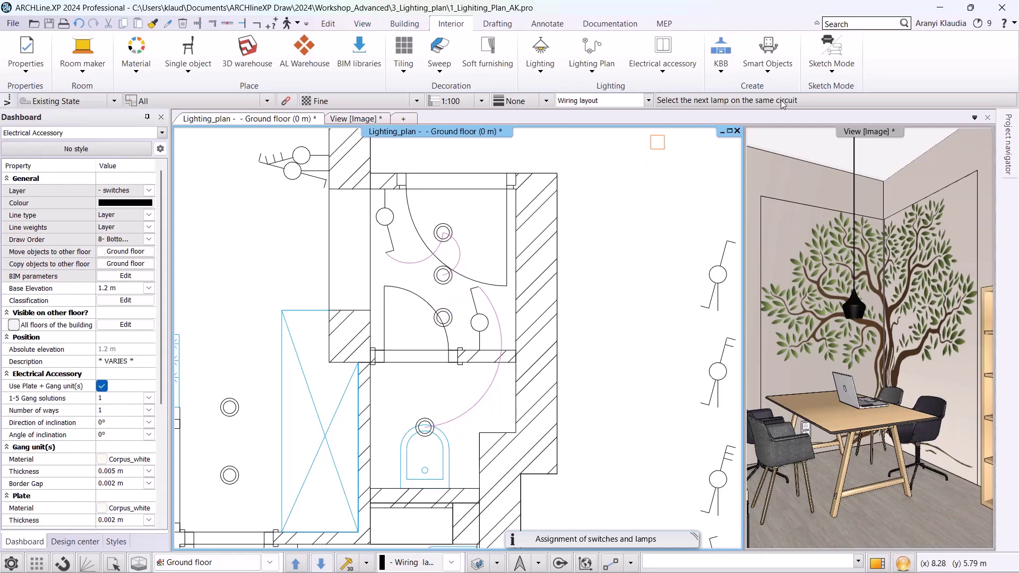
{"action": "left_click", "coordinate": [452, 318]}
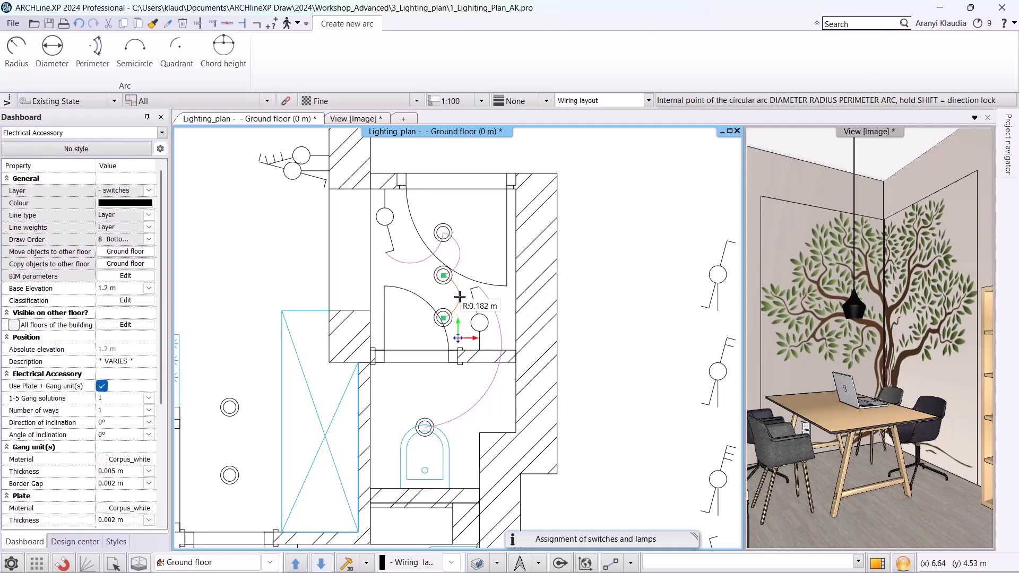
{"action": "left_click", "coordinate": [459, 298]}
{"action": "key", "text": "Escape"}
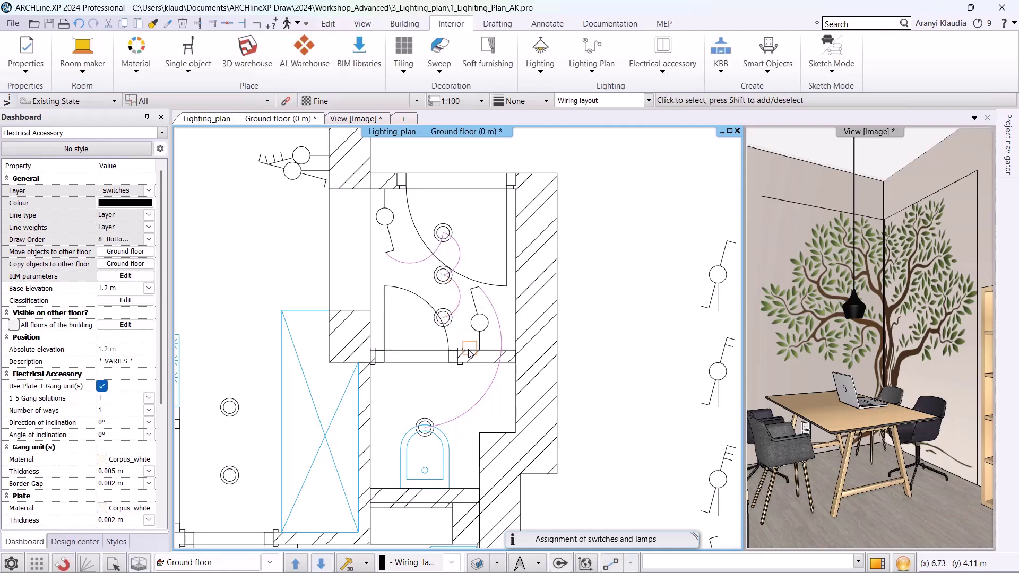
Step: Assign the bathroom double switch's first gang to the ceiling lamp with an arc of about 0.35 m radius bulging toward the bathtub
{"action": "scroll", "coordinate": [456, 366], "scroll_direction": "down", "scroll_amount": 4}
{"action": "middle_click_drag", "start_coordinate": [357, 392], "coordinate": [417, 384]}
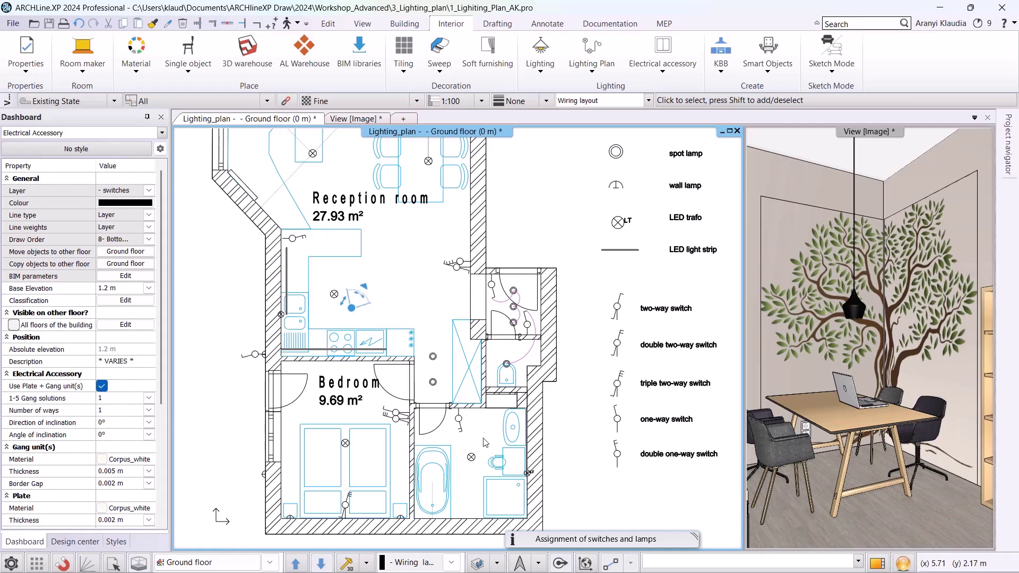
{"action": "scroll", "coordinate": [480, 431], "scroll_direction": "up", "scroll_amount": 5}
{"action": "left_click", "coordinate": [460, 431]}
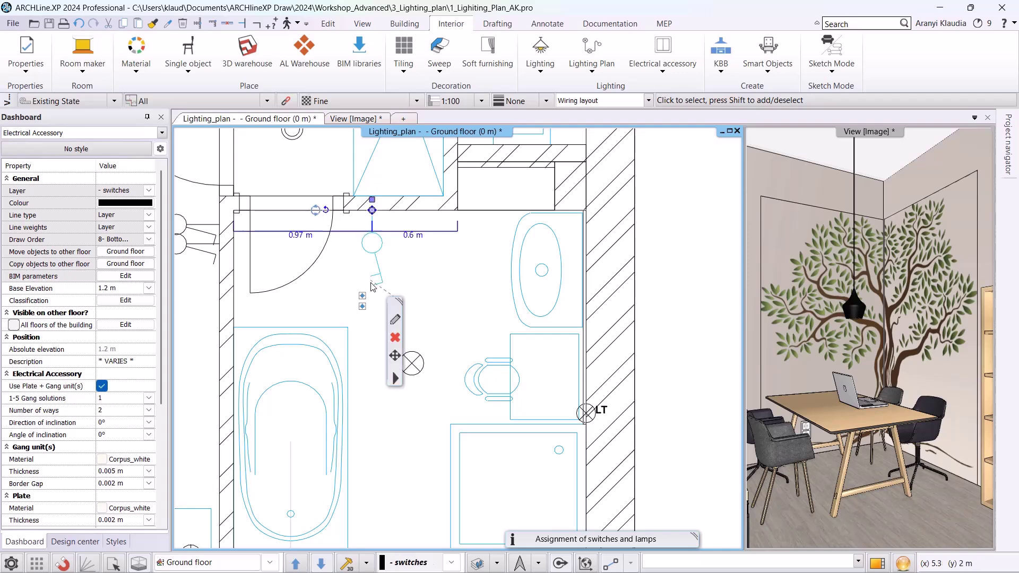
{"action": "left_click", "coordinate": [363, 296]}
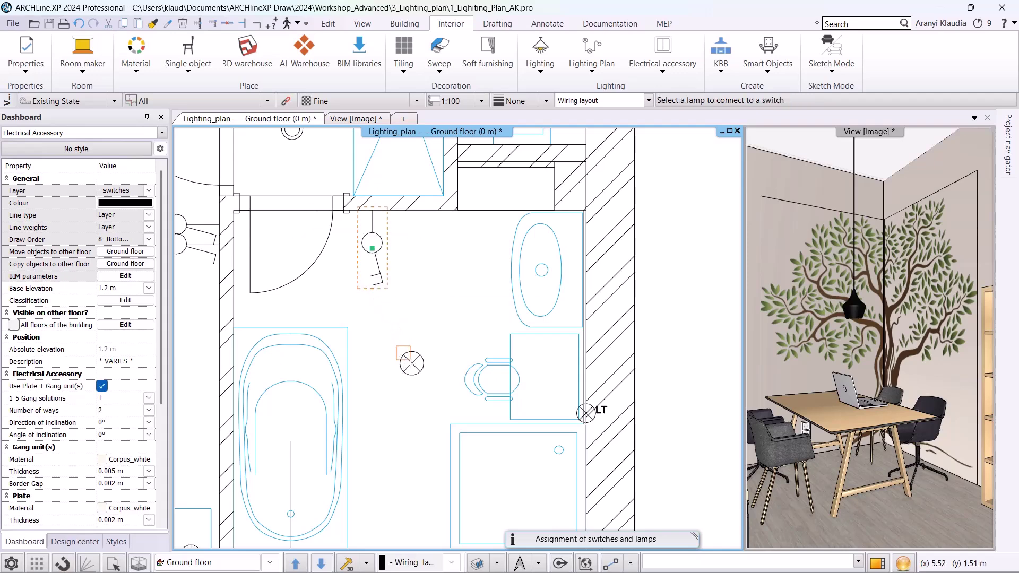
{"action": "left_click", "coordinate": [406, 361]}
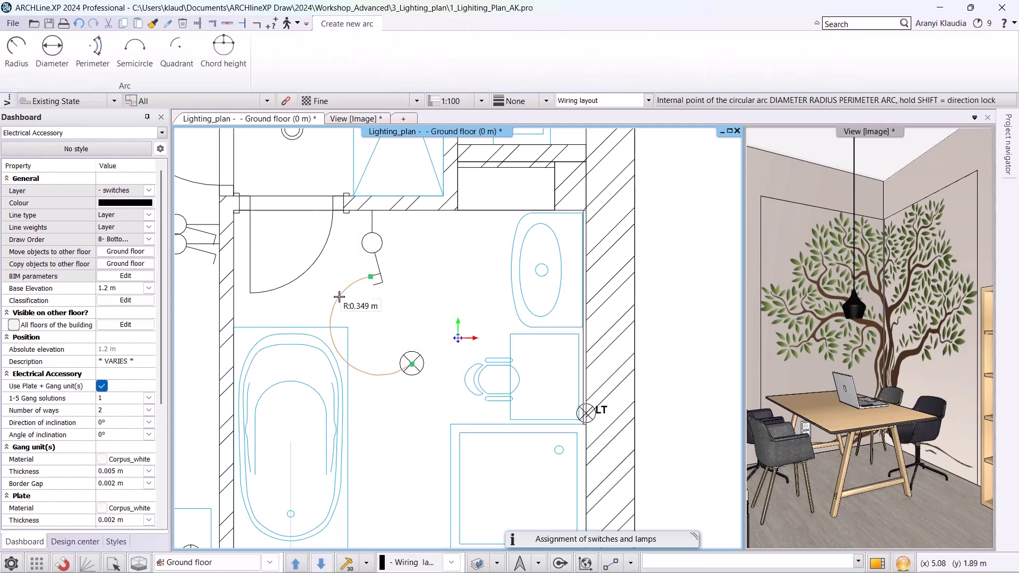
{"action": "left_click", "coordinate": [406, 371]}
{"action": "key", "text": "Escape"}
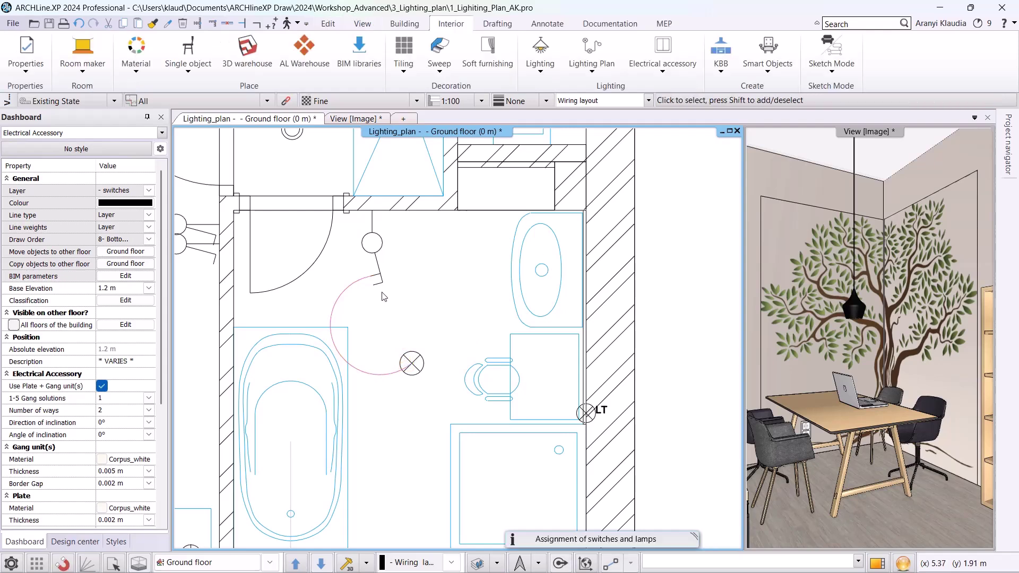
Step: Assign the bathroom switch's second gang to the LED light strip on the washbasin wall, connecting them with a shallow arc
{"action": "left_click", "coordinate": [381, 285]}
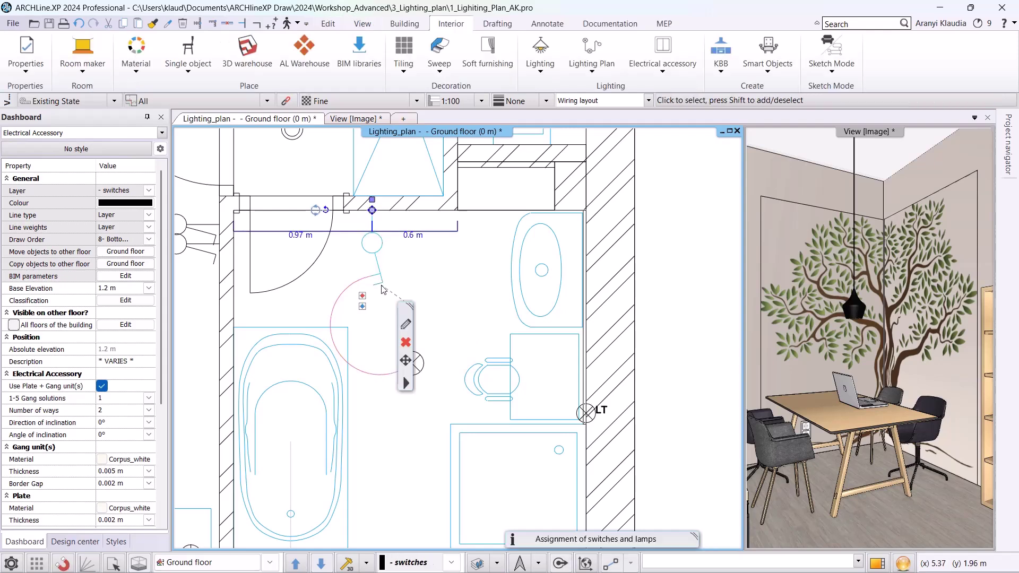
{"action": "left_click", "coordinate": [364, 315]}
{"action": "left_click", "coordinate": [583, 333]}
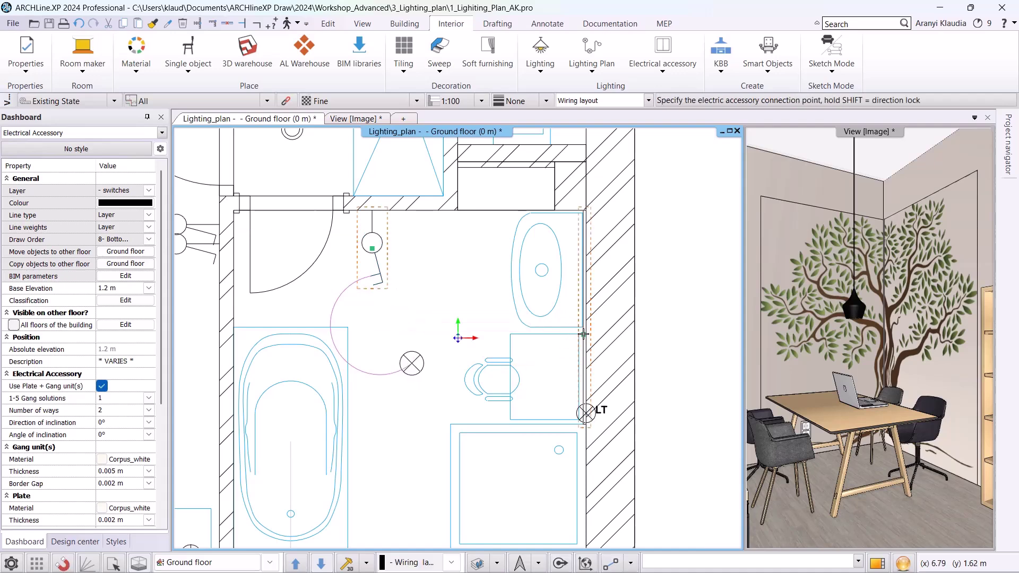
{"action": "left_click", "coordinate": [378, 285]}
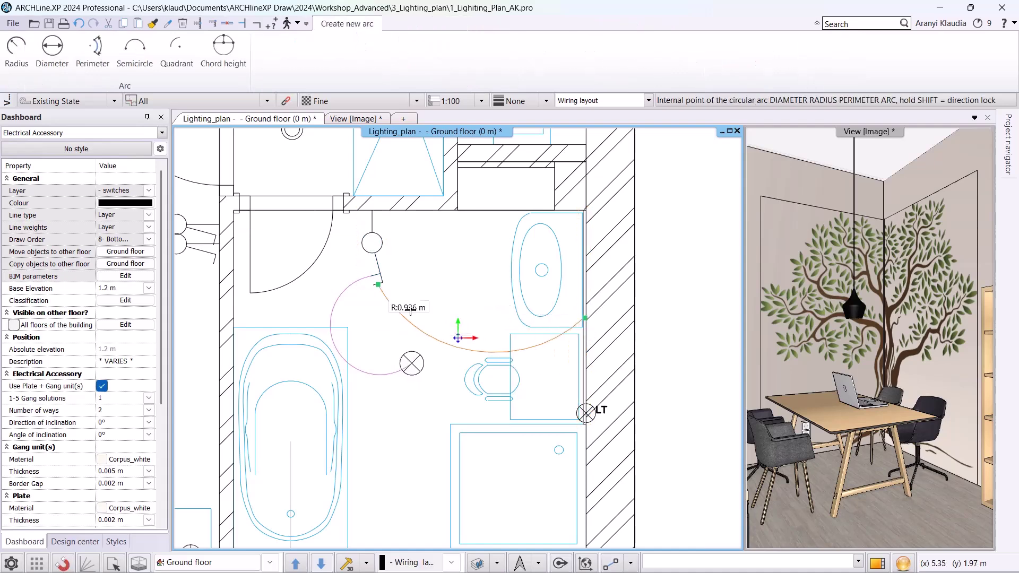
{"action": "left_click", "coordinate": [436, 321]}
{"action": "key", "text": "Escape"}
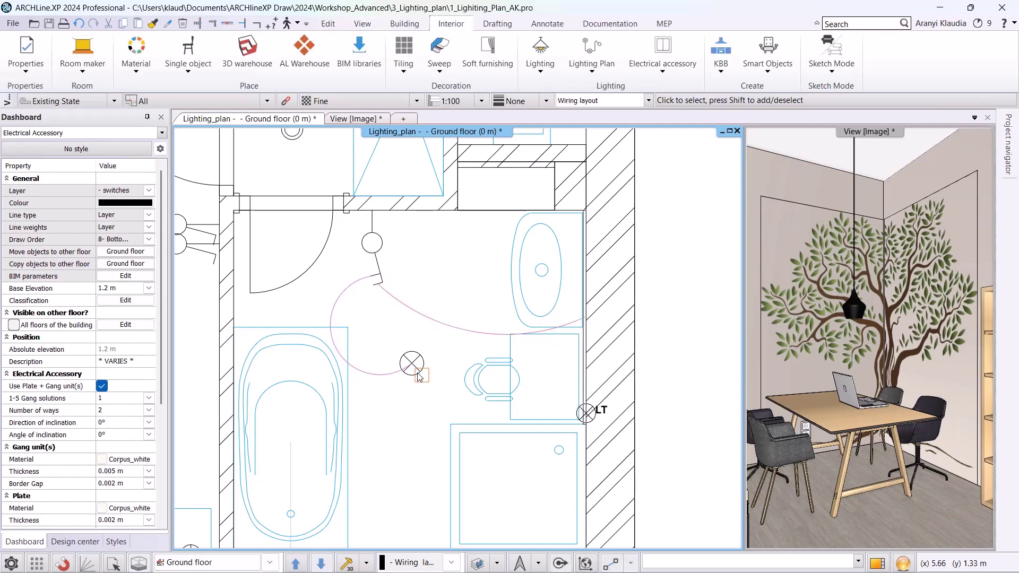
Step: Assign the first gang of the reception room's triple switch to the dining table lamp, with an arc curving toward the outer wall
{"action": "scroll", "coordinate": [366, 319], "scroll_direction": "down", "scroll_amount": 5}
{"action": "middle_click_drag", "start_coordinate": [356, 279], "coordinate": [376, 412]}
{"action": "middle_click_drag", "start_coordinate": [409, 234], "coordinate": [411, 337]}
{"action": "scroll", "coordinate": [411, 337], "scroll_direction": "up", "scroll_amount": 3}
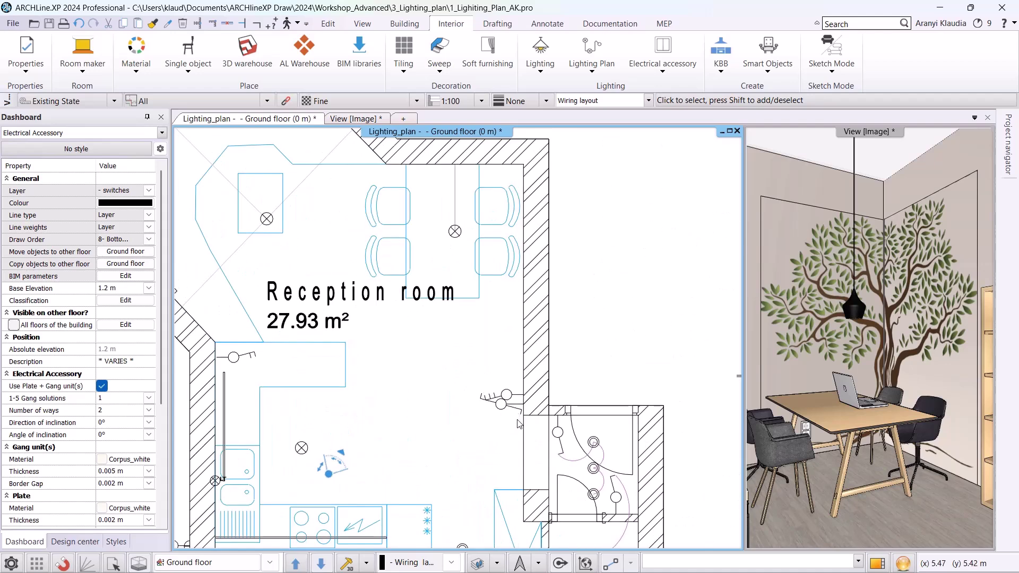
{"action": "left_click", "coordinate": [508, 401]}
{"action": "scroll", "coordinate": [481, 414], "scroll_direction": "up", "scroll_amount": 1}
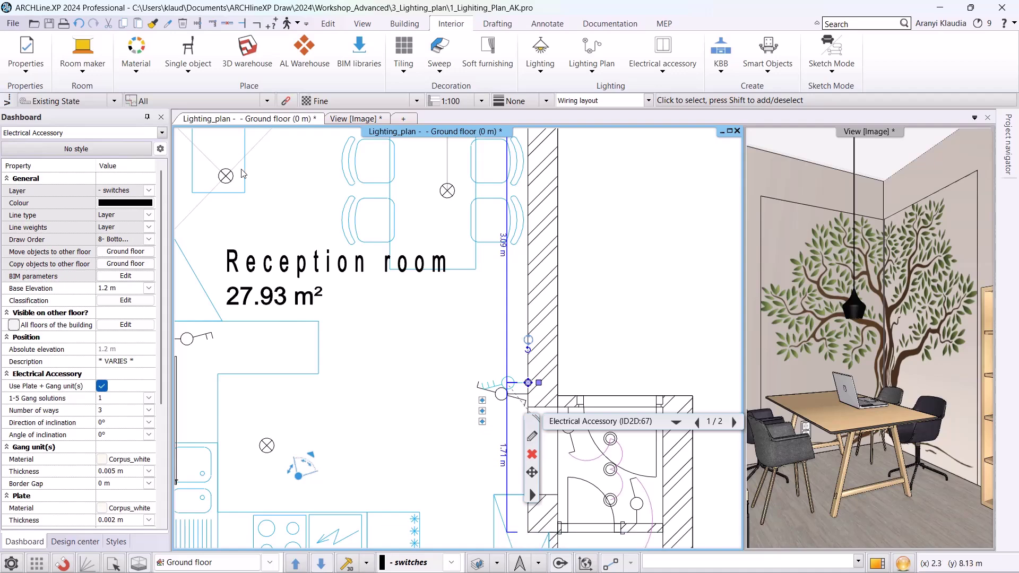
{"action": "left_click", "coordinate": [480, 402]}
{"action": "left_click", "coordinate": [448, 192]}
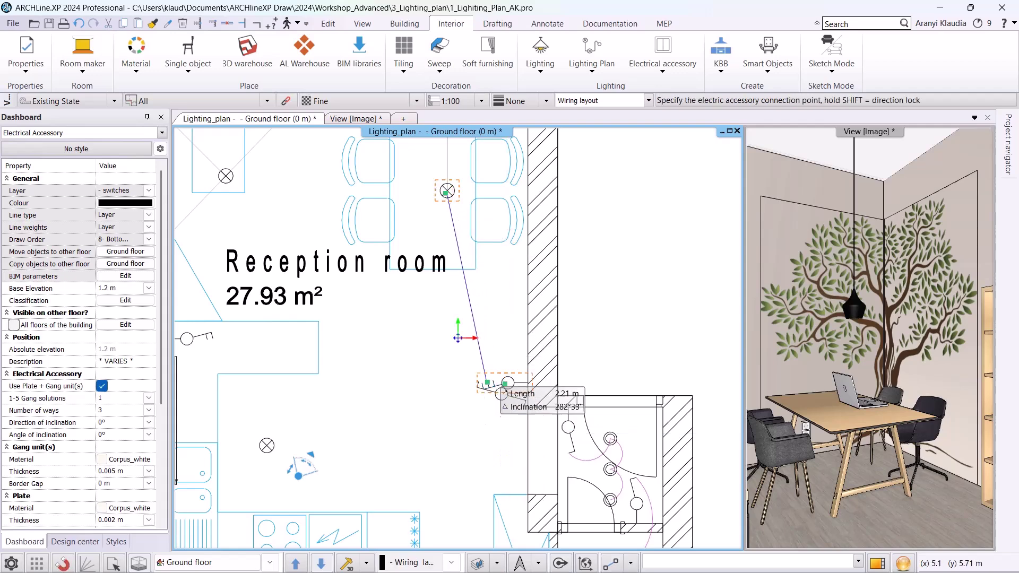
{"action": "left_click", "coordinate": [507, 383]}
{"action": "left_click", "coordinate": [496, 298]}
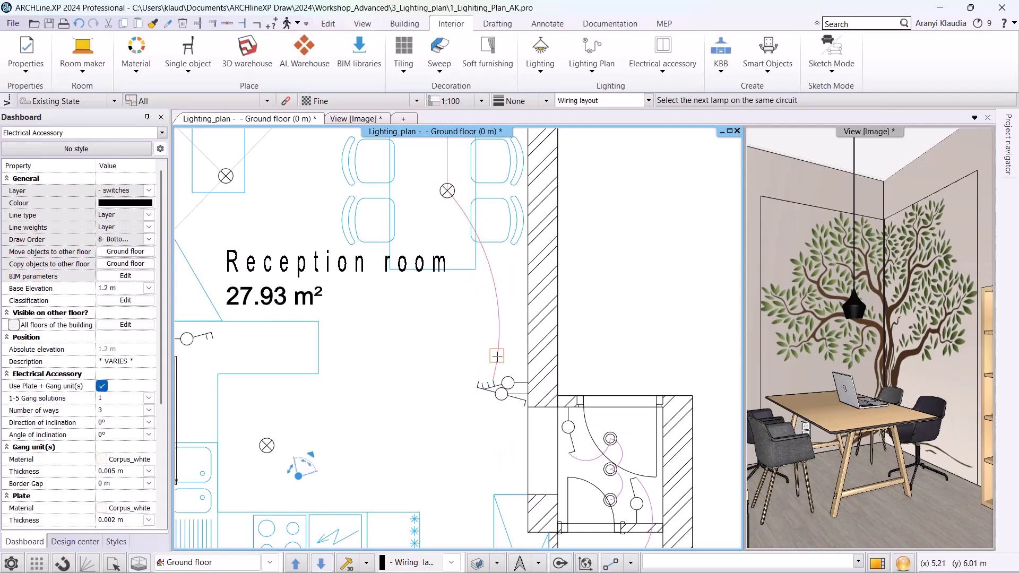
Step: Assign the triple switch's second gang to the lamp above the coffee table, with a shallow arc across the reception room
{"action": "left_click", "coordinate": [489, 402]}
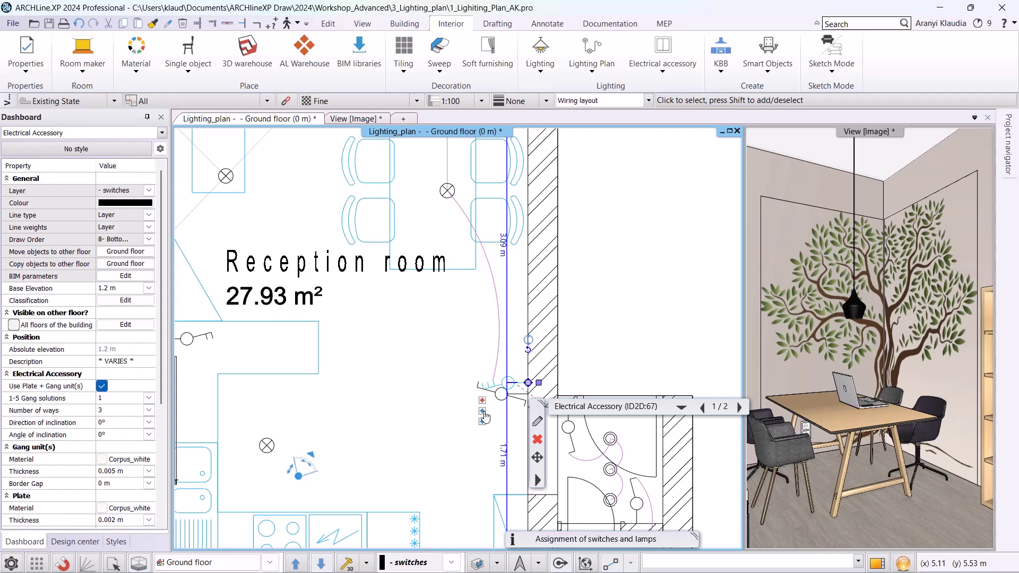
{"action": "left_click", "coordinate": [482, 413]}
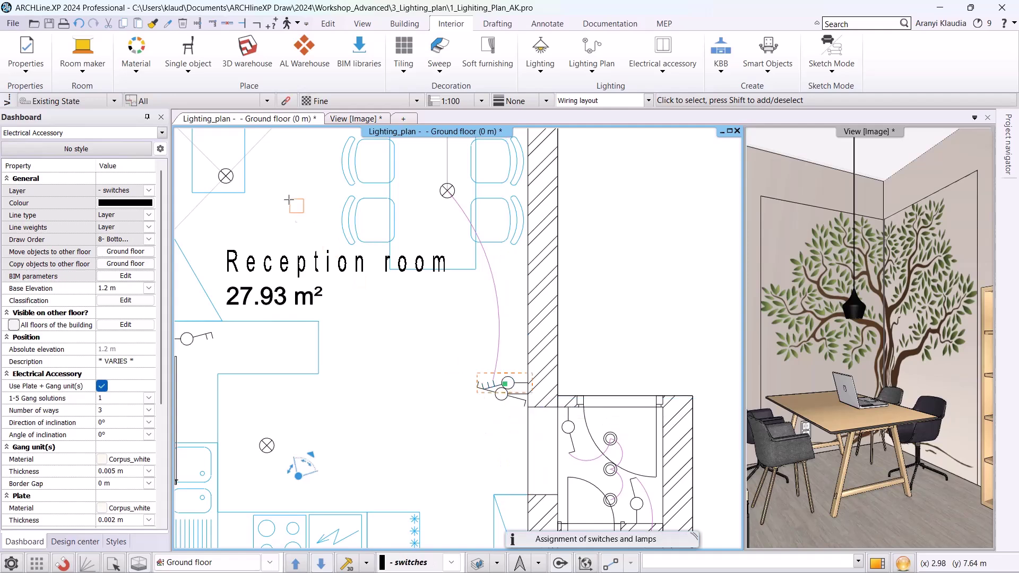
{"action": "left_click", "coordinate": [226, 176]}
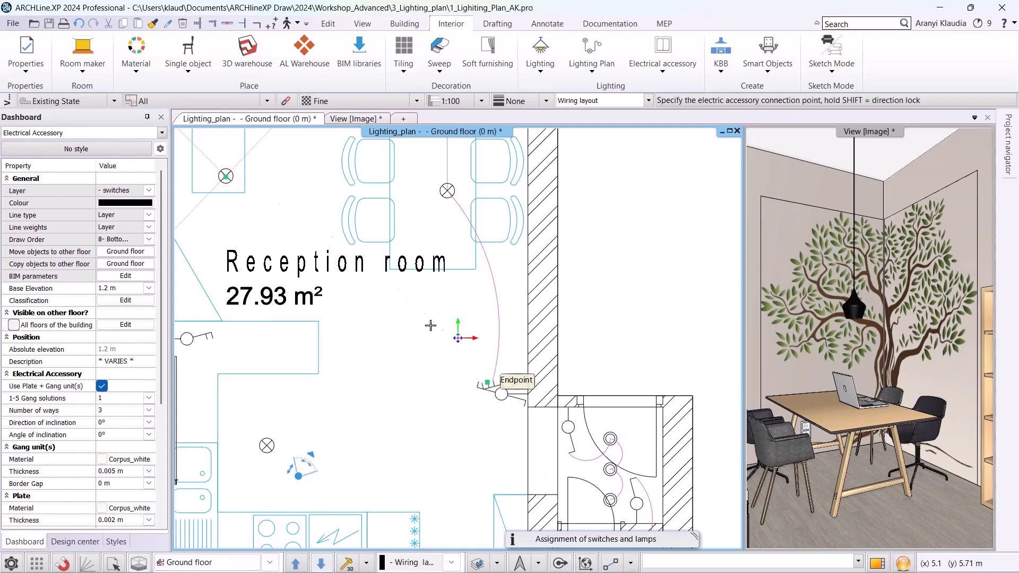
{"action": "left_click", "coordinate": [487, 382]}
{"action": "left_click", "coordinate": [358, 301]}
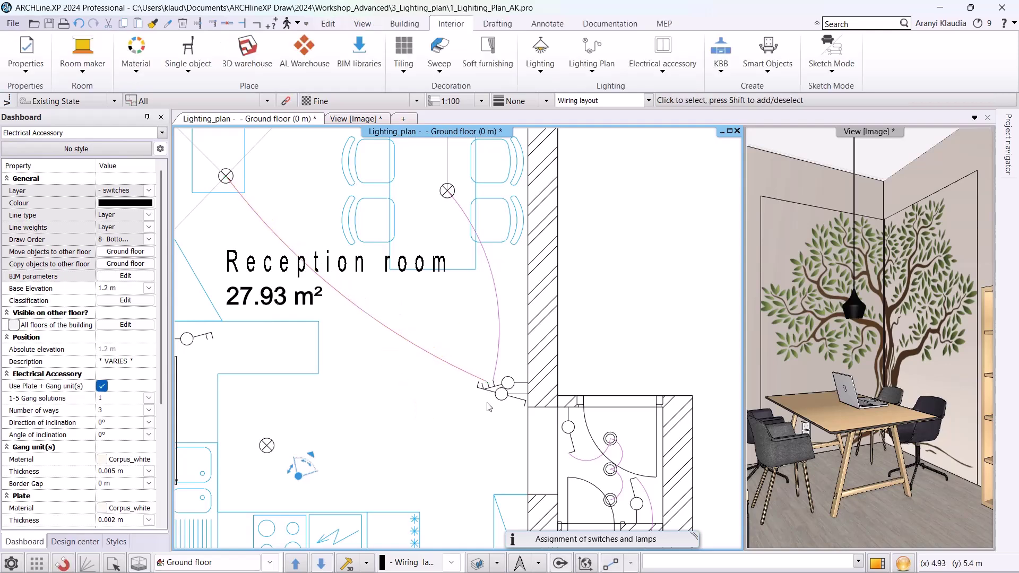
Step: Assign the triple switch's third gang to the kitchen ceiling lamp with an arc of about 1.64 m radius
{"action": "left_click", "coordinate": [505, 393]}
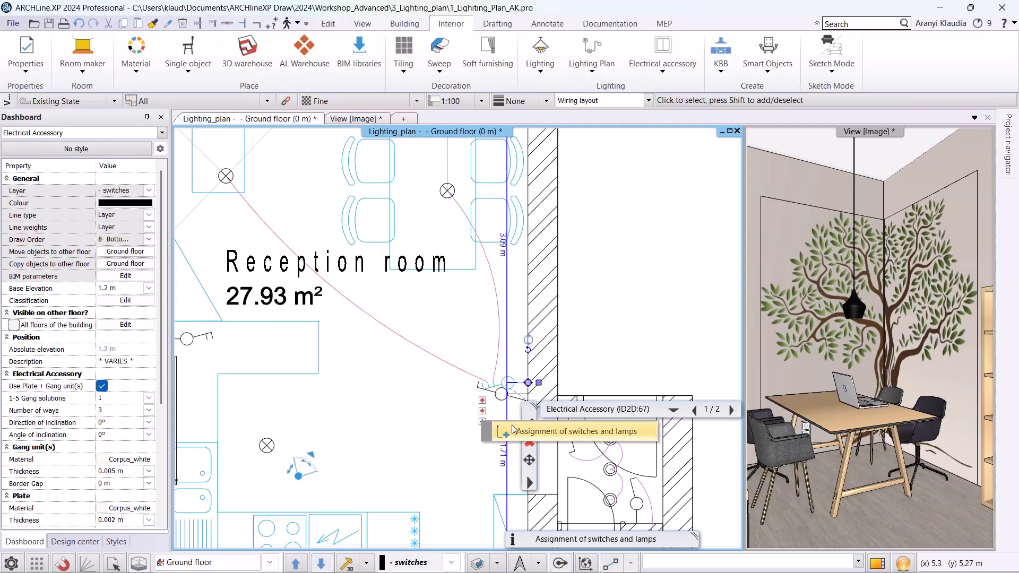
{"action": "left_click", "coordinate": [482, 422]}
{"action": "left_click", "coordinate": [266, 446]}
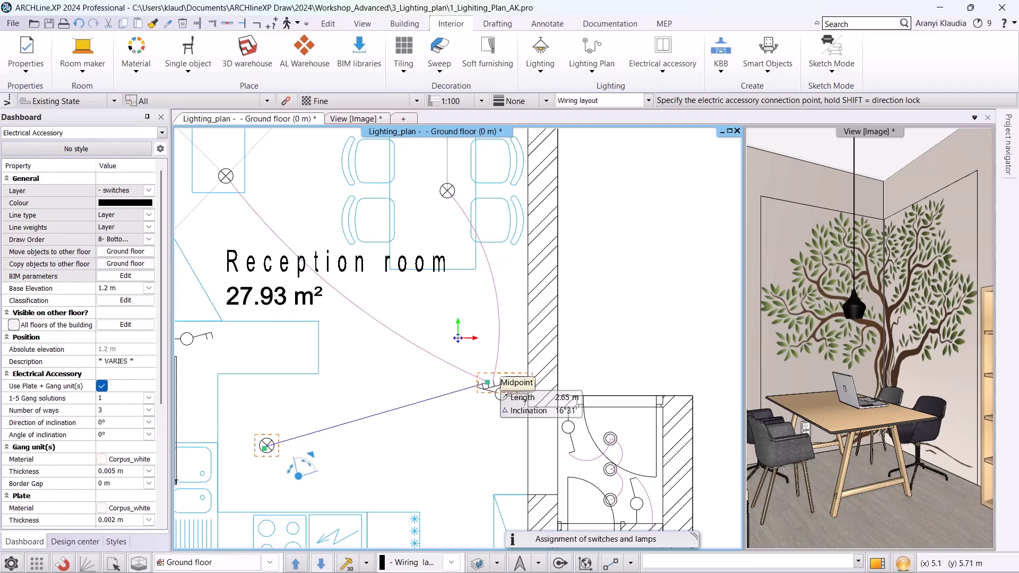
{"action": "left_click", "coordinate": [482, 383]}
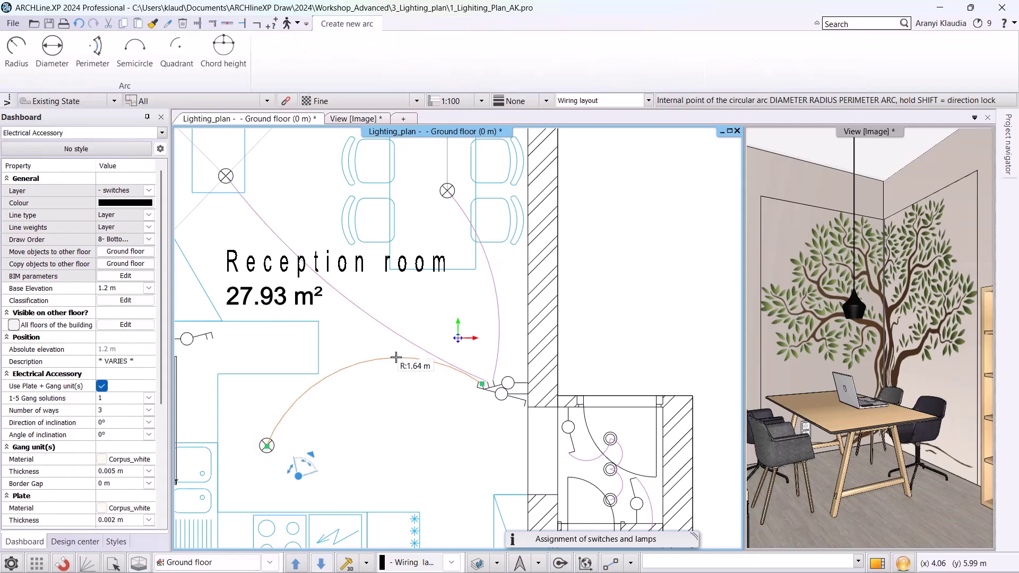
{"action": "left_click", "coordinate": [398, 359]}
Step: Assign the kitchen double switch's first gang to the LED light strip over the cooktop with an arc of about 4.55 m radius
{"action": "scroll", "coordinate": [391, 419], "scroll_direction": "down", "scroll_amount": 1}
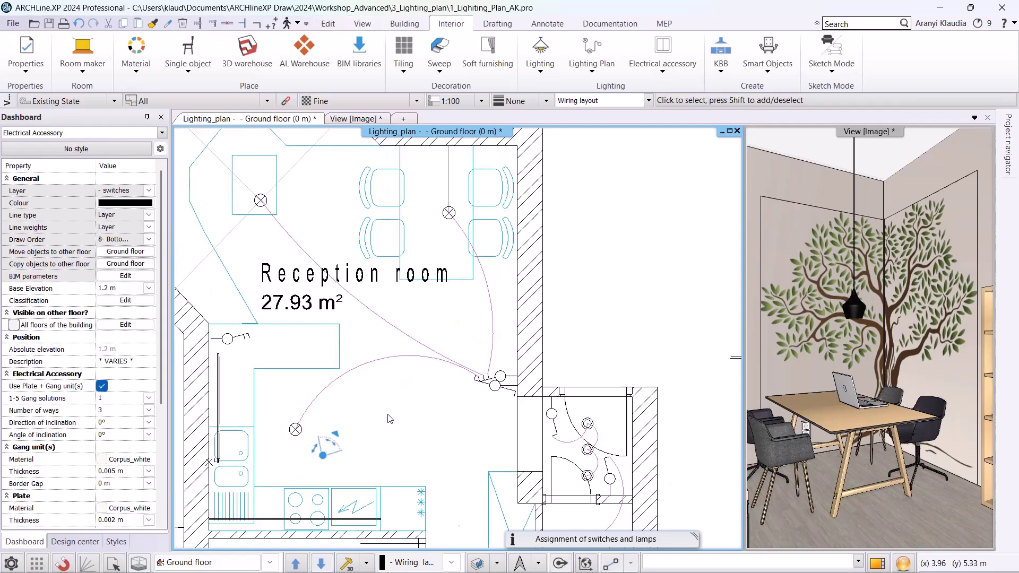
{"action": "scroll", "coordinate": [329, 434], "scroll_direction": "down", "scroll_amount": 1}
{"action": "middle_click_drag", "start_coordinate": [330, 433], "coordinate": [392, 353]}
{"action": "scroll", "coordinate": [350, 292], "scroll_direction": "up", "scroll_amount": 1}
{"action": "left_click", "coordinate": [350, 267]}
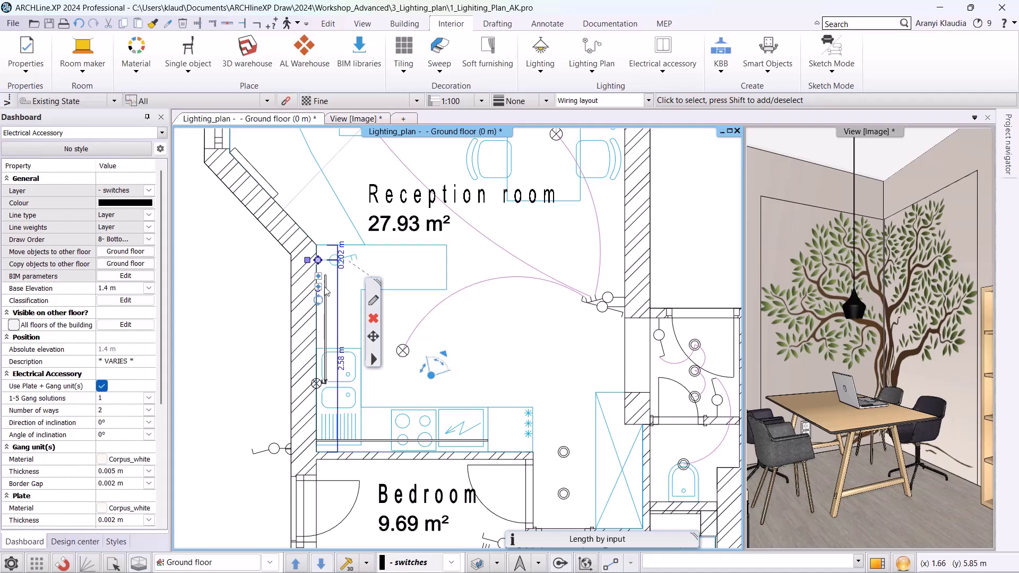
{"action": "left_click", "coordinate": [370, 294]}
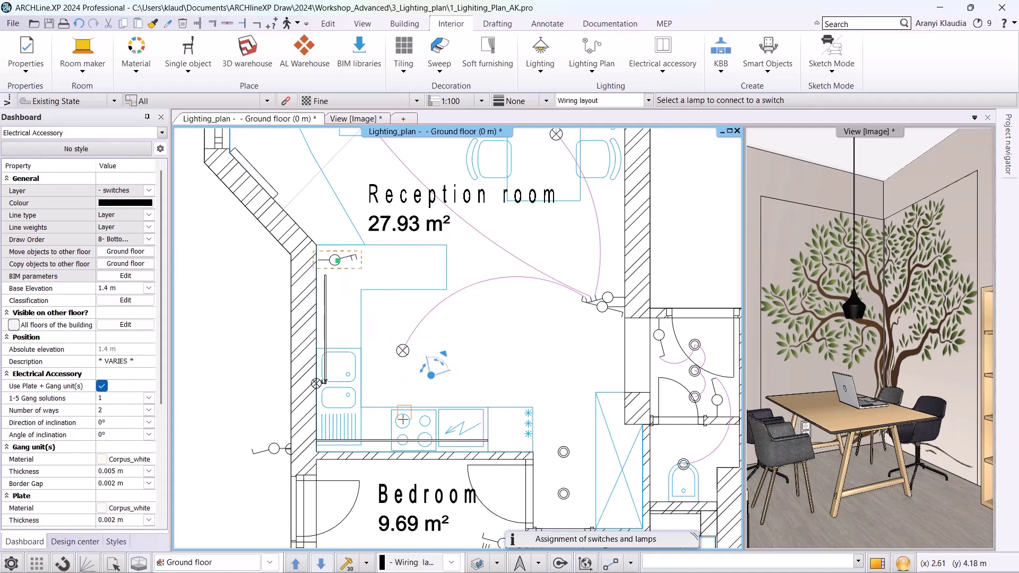
{"action": "left_click", "coordinate": [356, 260]}
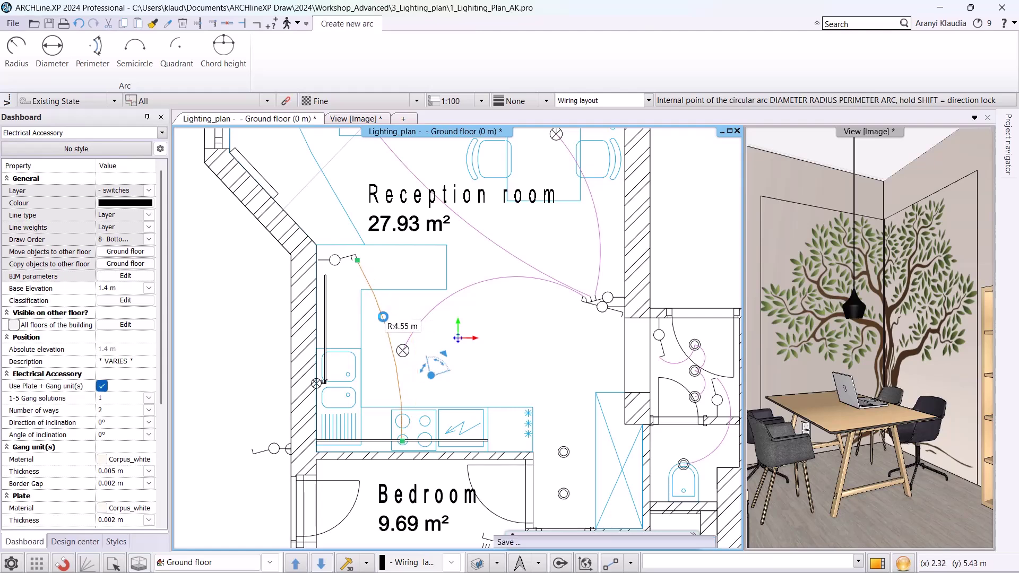
Step: Assign the kitchen switch's second gang to the LED light strip on the sink wall, connecting them with an arc
{"action": "left_click", "coordinate": [341, 257]}
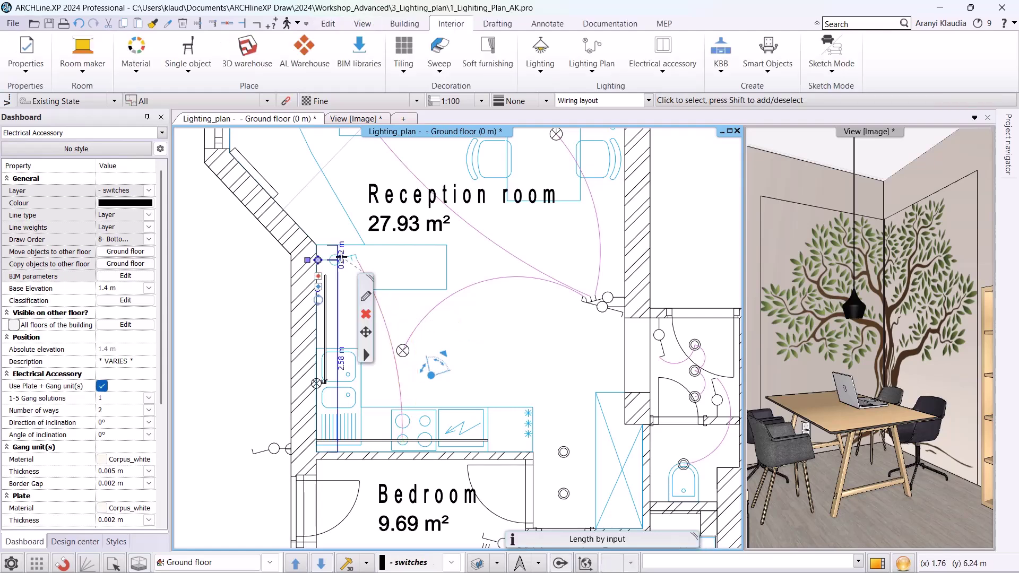
{"action": "scroll", "coordinate": [281, 252], "scroll_direction": "up", "scroll_amount": 2}
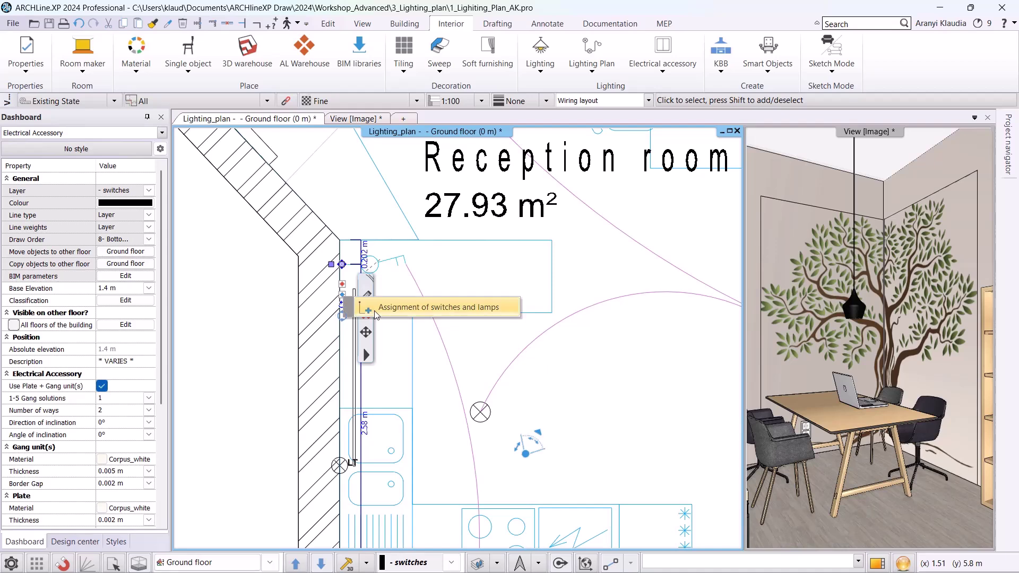
{"action": "left_click", "coordinate": [342, 298]}
{"action": "left_click", "coordinate": [391, 260]}
{"action": "left_click", "coordinate": [409, 346]}
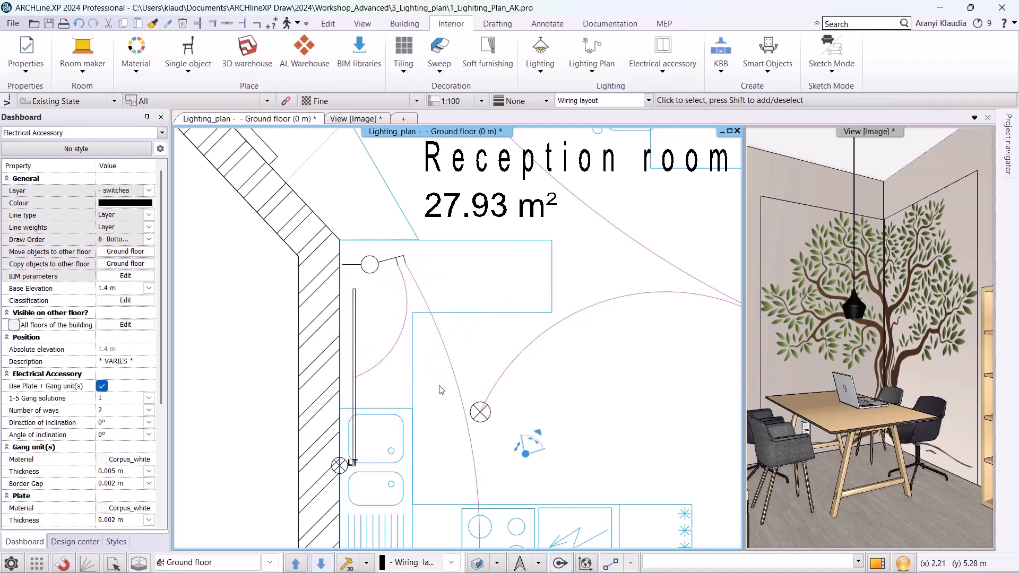
Step: Set the number of ways to 3 for the lower of the two switches beside the bedroom door
{"action": "scroll", "coordinate": [450, 403], "scroll_direction": "down", "scroll_amount": 4}
{"action": "middle_click_drag", "start_coordinate": [514, 483], "coordinate": [490, 274]}
{"action": "scroll", "coordinate": [513, 376], "scroll_direction": "up", "scroll_amount": 2}
{"action": "middle_click_drag", "start_coordinate": [513, 376], "coordinate": [516, 348]}
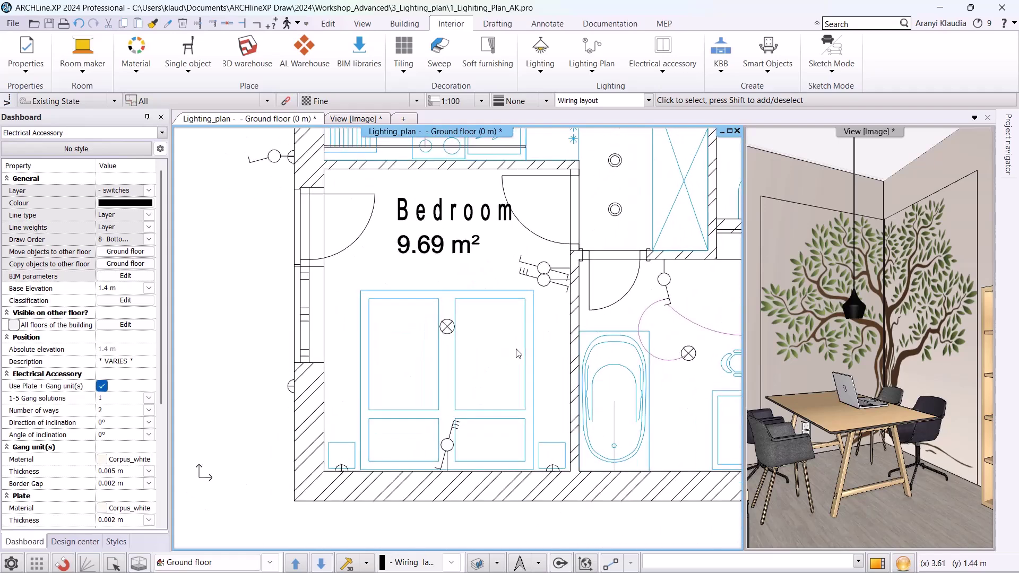
{"action": "left_click", "coordinate": [525, 280]}
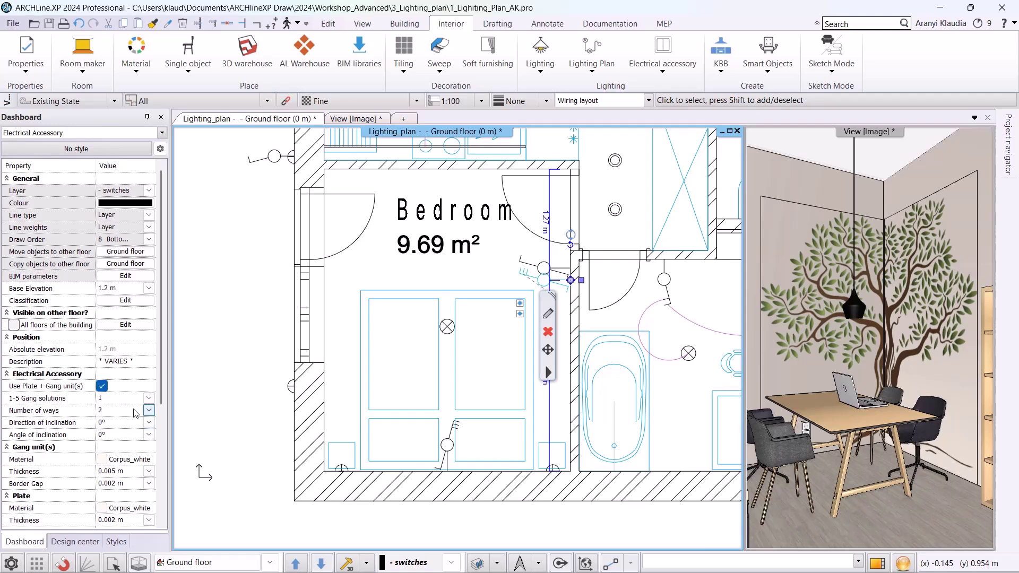
{"action": "left_click", "coordinate": [149, 410]}
{"action": "left_click", "coordinate": [139, 443]}
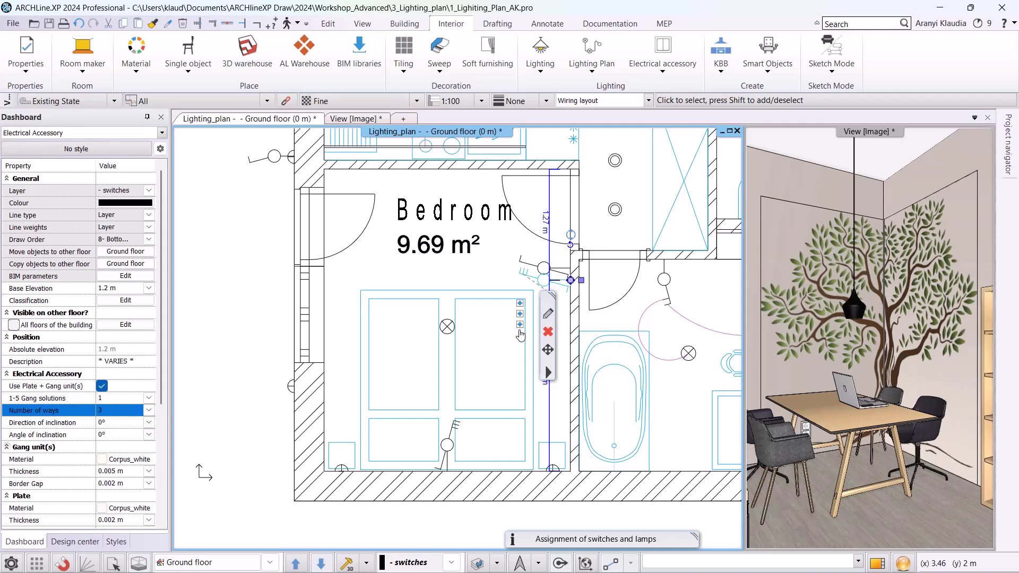
Step: Assign the first gang of the triple switch beside the bedroom door to the bedroom ceiling lamp with a wiring arc
{"action": "left_click", "coordinate": [520, 306]}
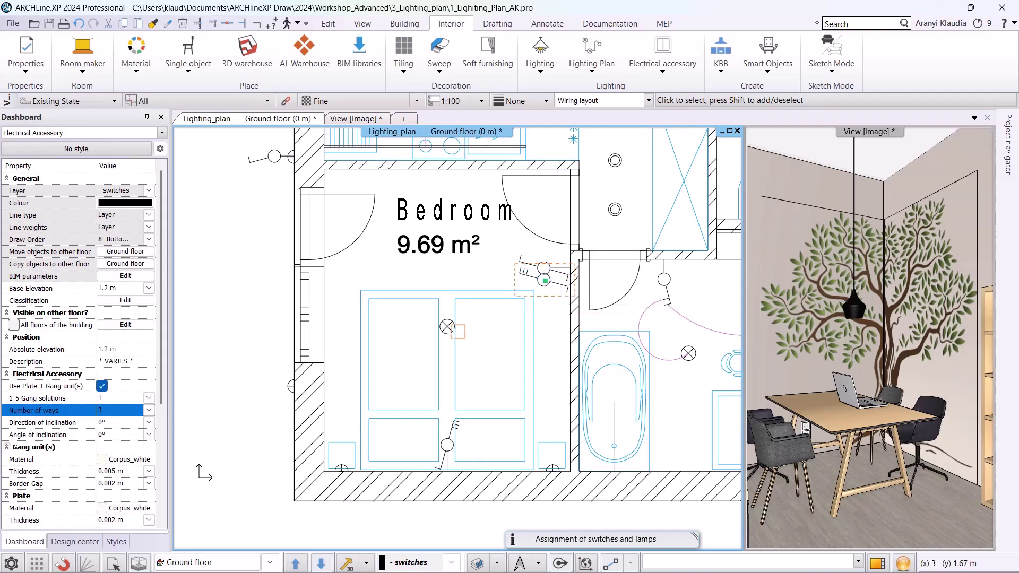
{"action": "left_click", "coordinate": [524, 271]}
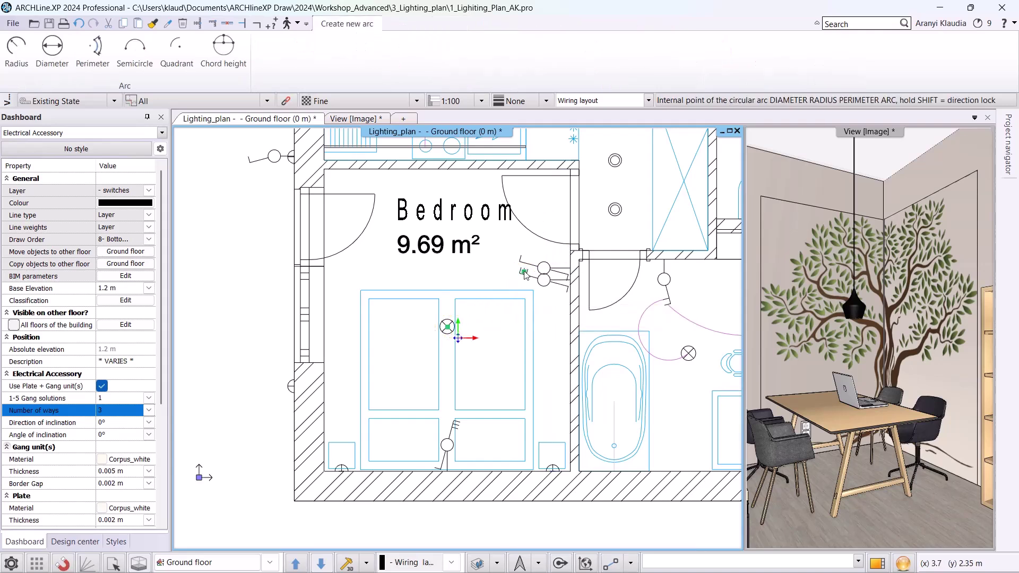
{"action": "left_click", "coordinate": [489, 267]}
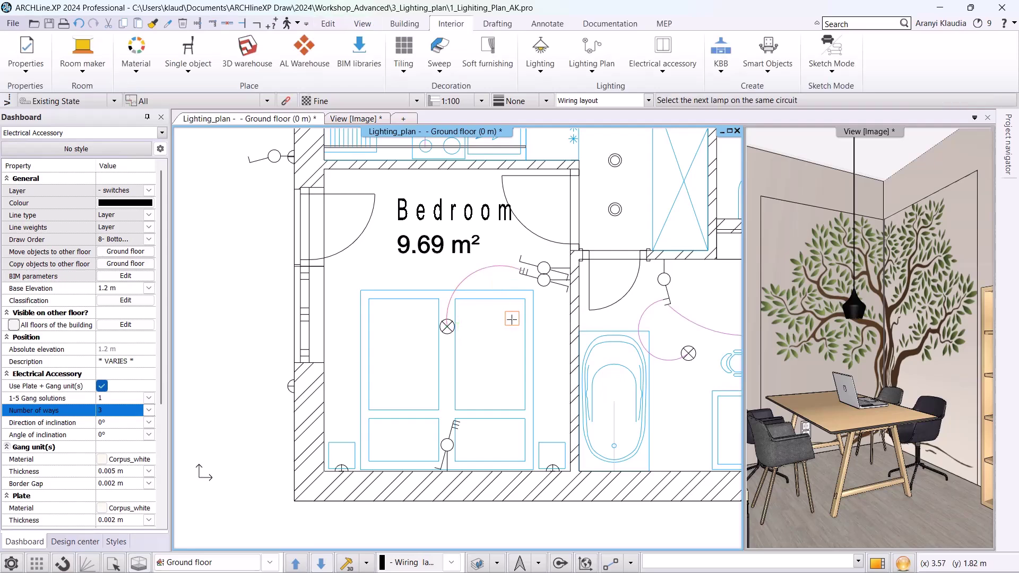
{"action": "key", "text": "Escape"}
Step: Assign the bedroom door switch's second gang to the left bedside wall lamp with an arc of about 1.72 m radius
{"action": "left_click", "coordinate": [537, 284]}
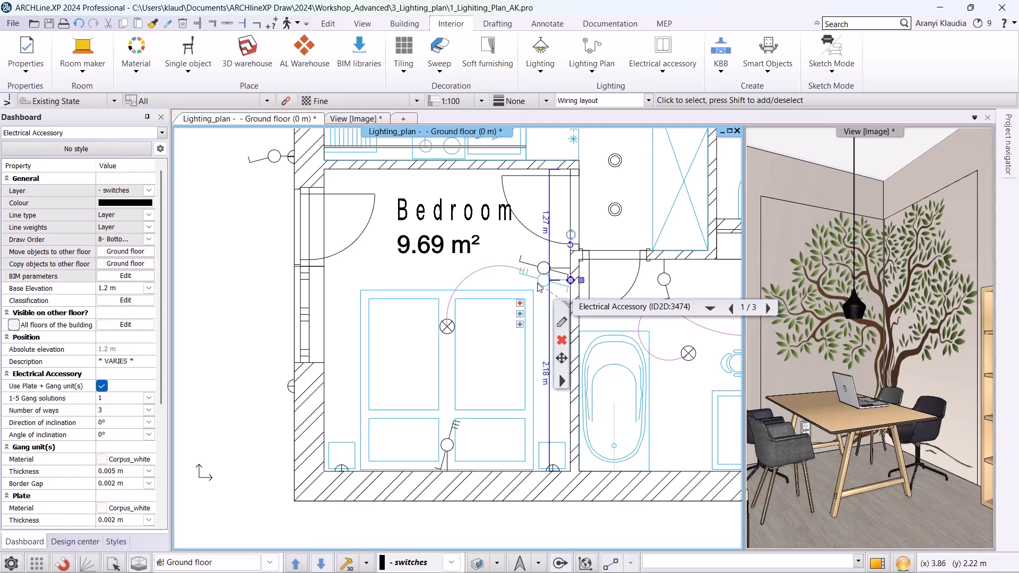
{"action": "left_click", "coordinate": [521, 314]}
{"action": "left_click", "coordinate": [595, 325]}
{"action": "left_click", "coordinate": [341, 467]}
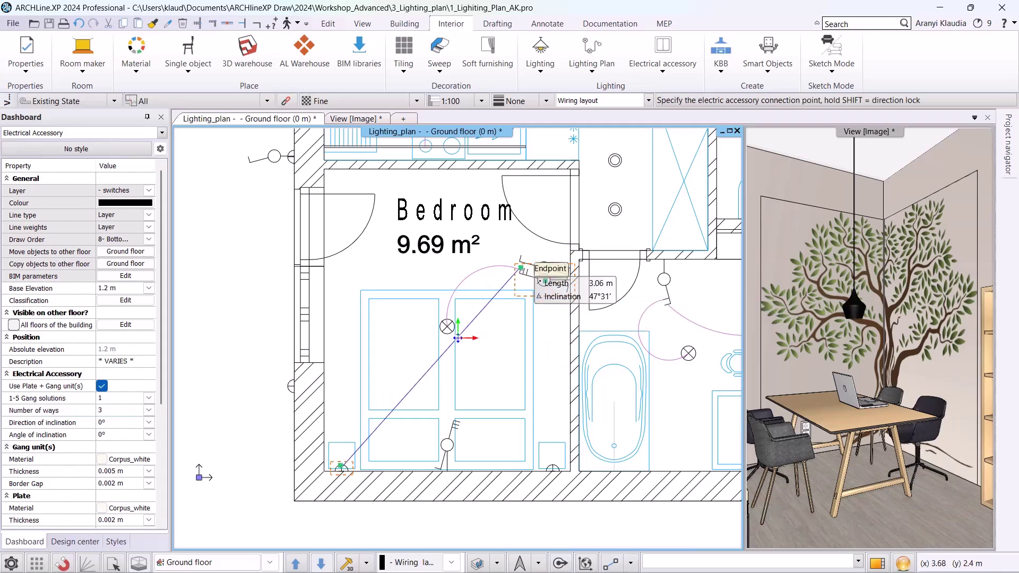
{"action": "left_click", "coordinate": [521, 269]}
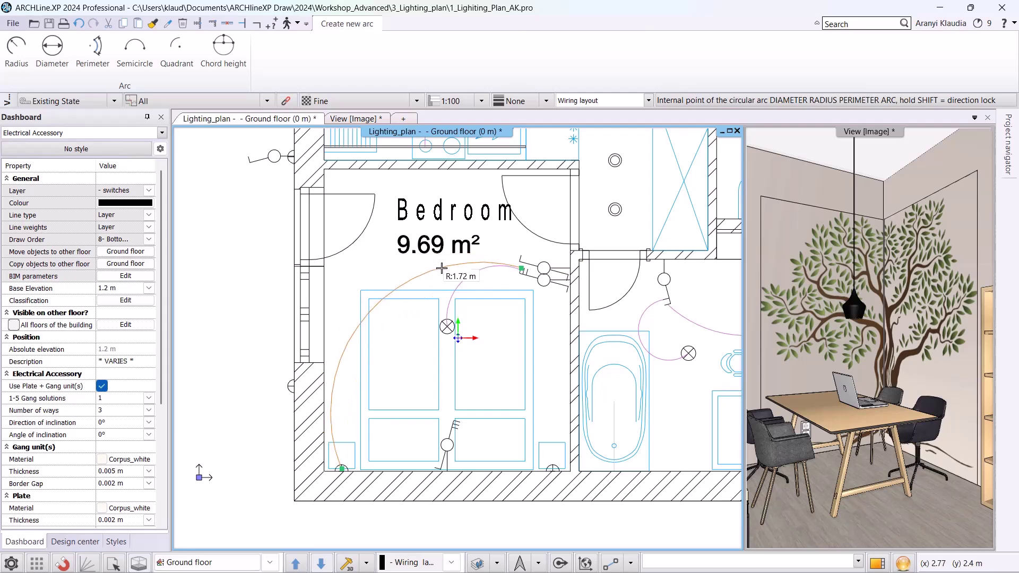
Step: Assign the bedroom door switch's third gang to the right bedside wall lamp, with an arc running down beside the bed
{"action": "left_click", "coordinate": [516, 322]}
{"action": "mouse_move", "coordinate": [521, 326]}
{"action": "left_click", "coordinate": [548, 343]}
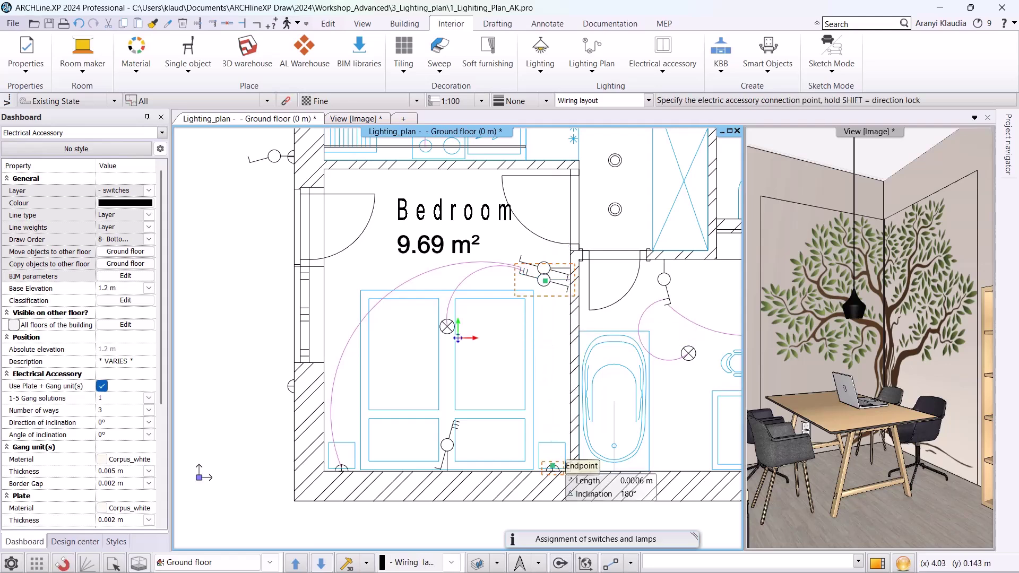
{"action": "left_click", "coordinate": [527, 270]}
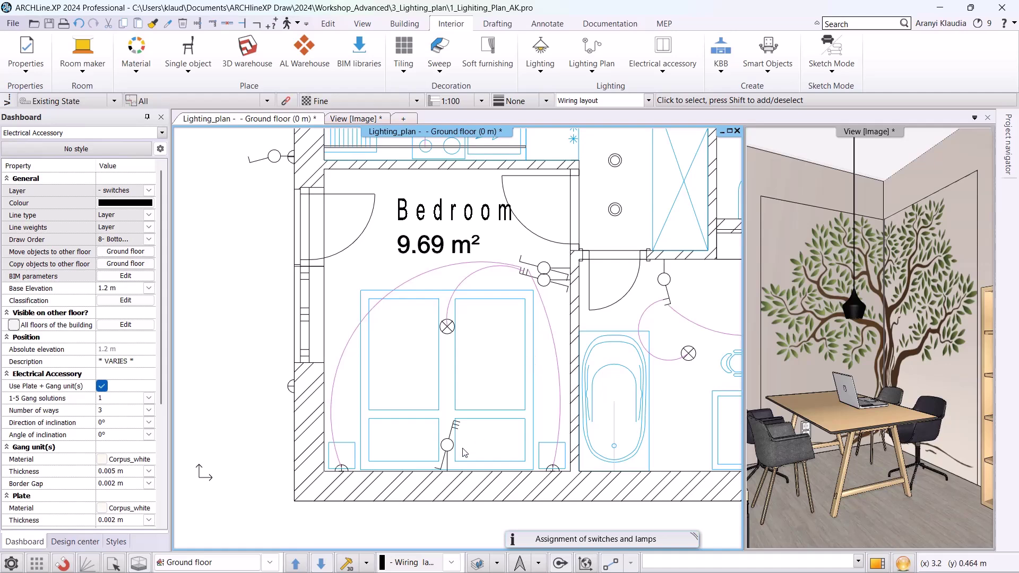
Step: Assign the first gang of the triple switch at the bed's headboard to the bedroom ceiling lamp with an arc
{"action": "left_click", "coordinate": [447, 445]}
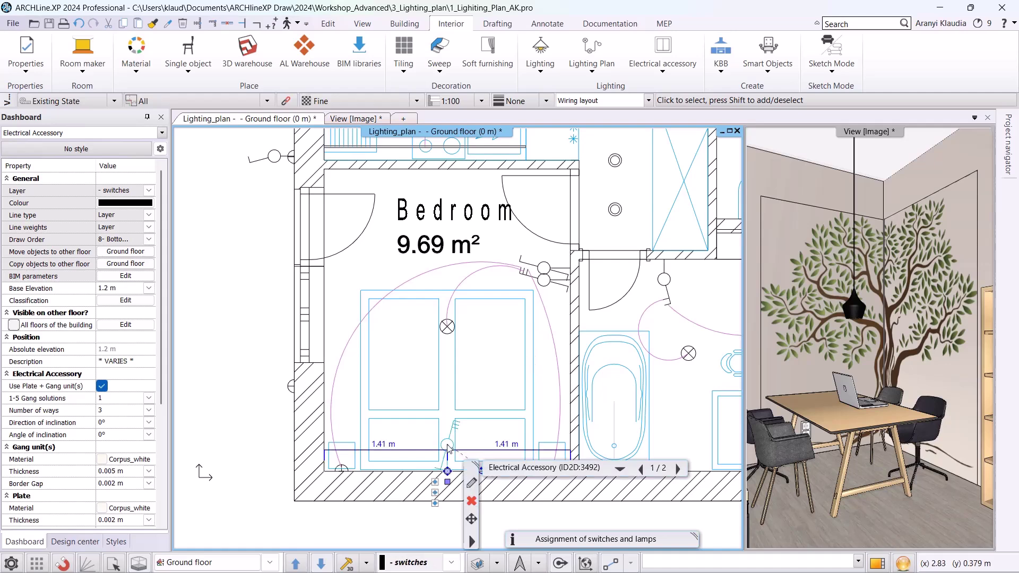
{"action": "left_click", "coordinate": [437, 491]}
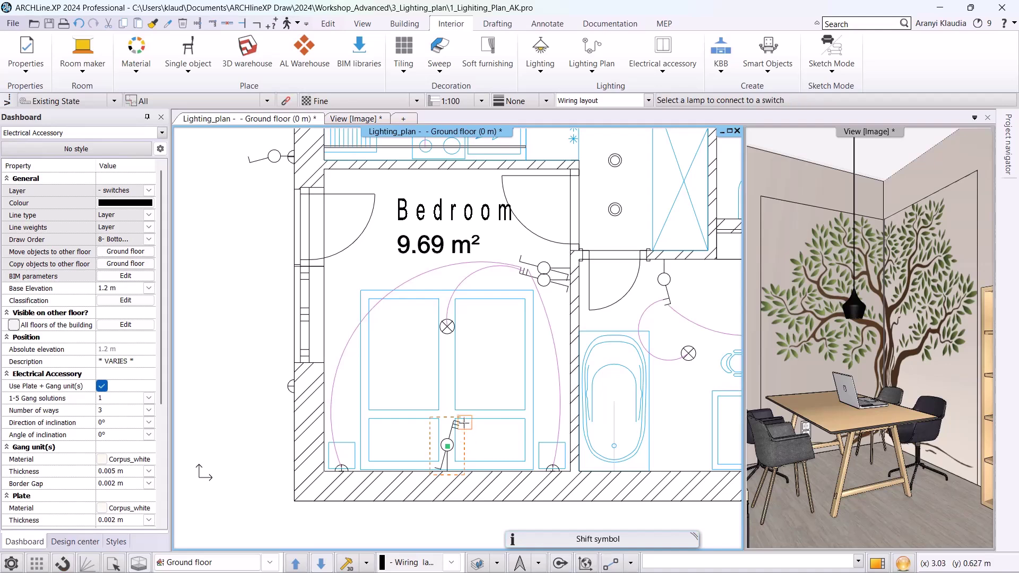
{"action": "left_click", "coordinate": [446, 327]}
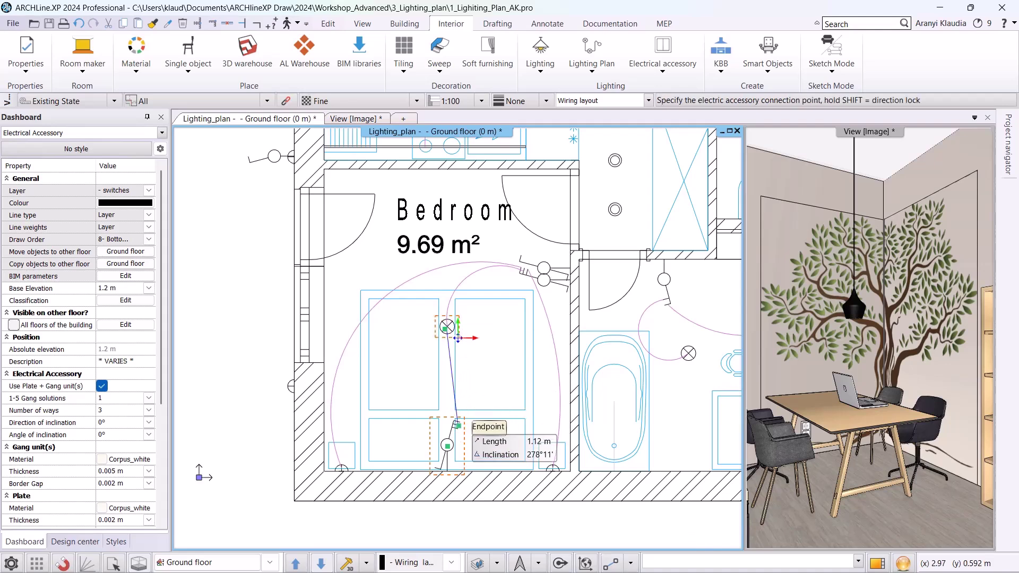
{"action": "left_click", "coordinate": [457, 425]}
{"action": "left_click", "coordinate": [479, 353]}
{"action": "key", "text": "Escape"}
Step: Assign the headboard switch's second gang to the left bedside wall lamp, connecting them with an arc over the pillow
{"action": "left_click", "coordinate": [445, 452]}
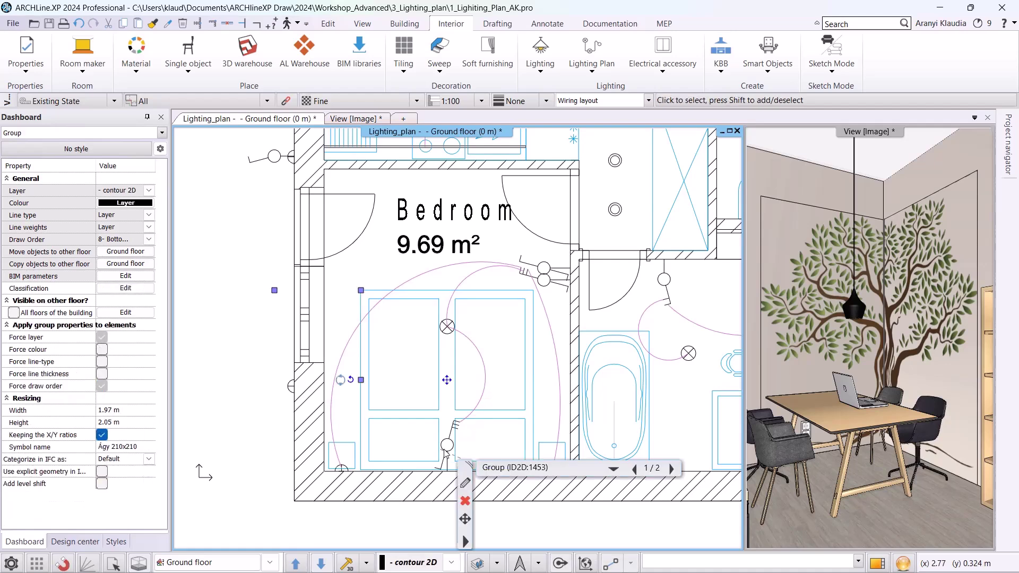
{"action": "left_click", "coordinate": [447, 444]}
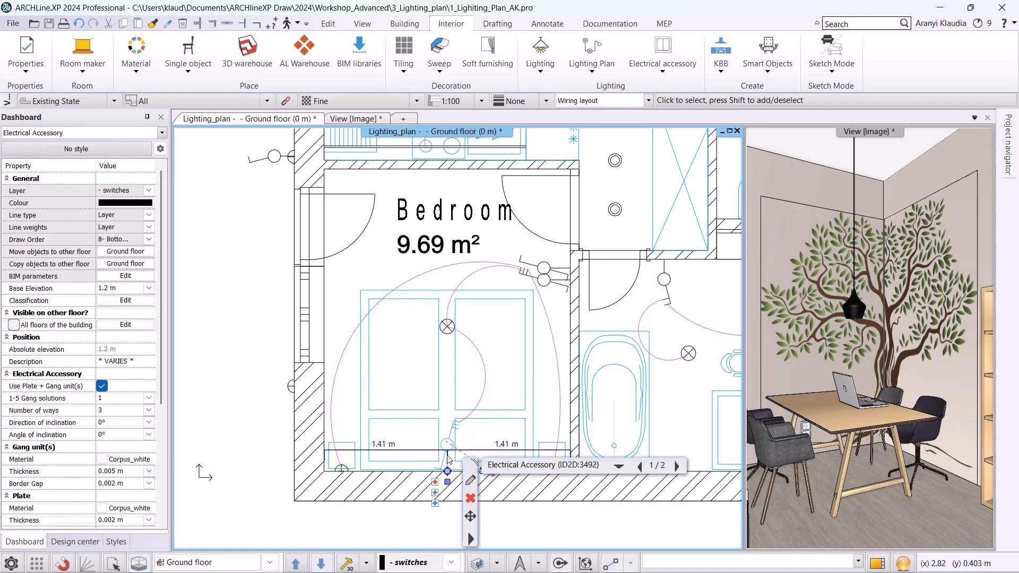
{"action": "key", "text": "Return"}
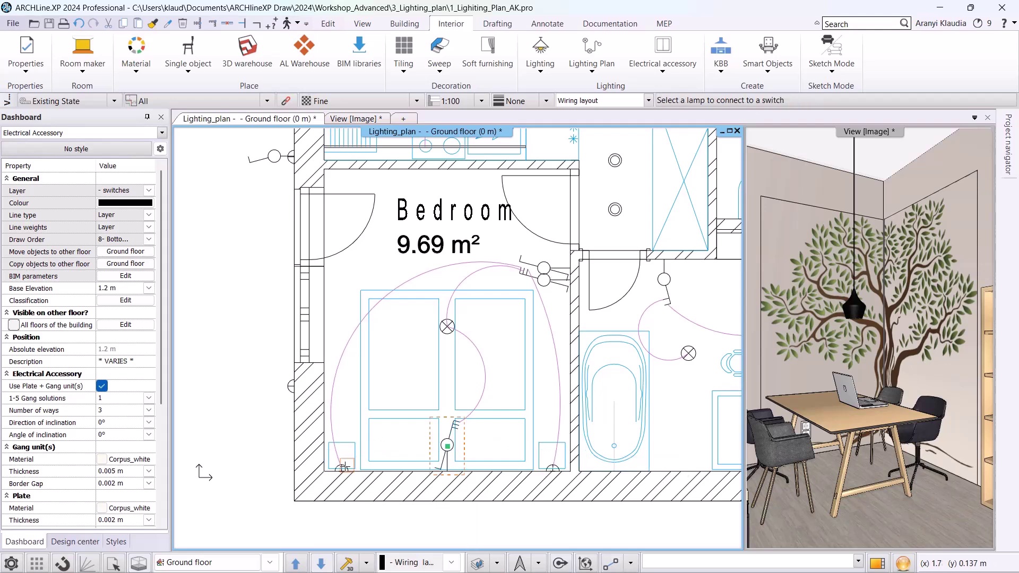
{"action": "left_click", "coordinate": [347, 467]}
{"action": "left_click", "coordinate": [457, 424]}
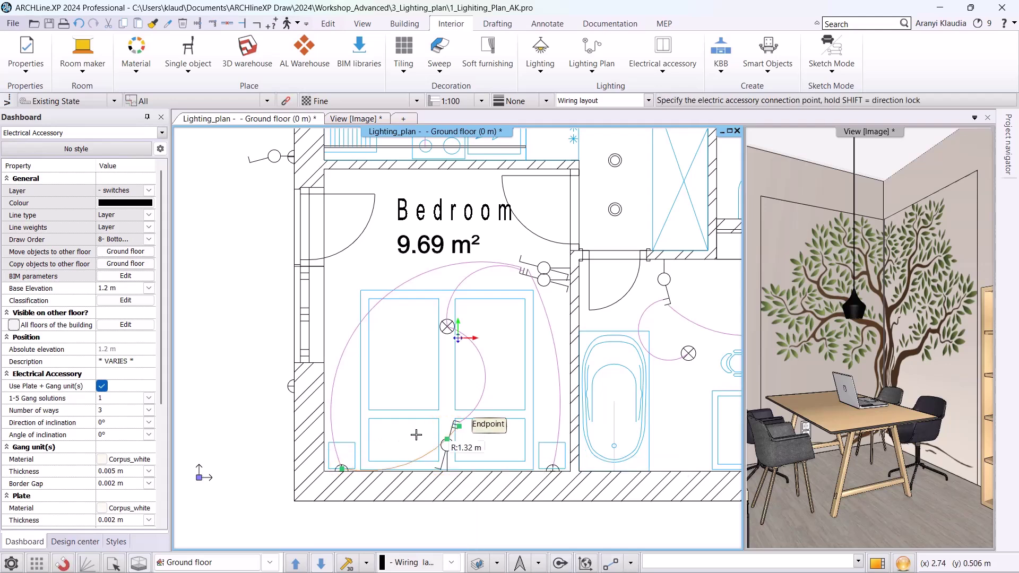
{"action": "left_click", "coordinate": [504, 466]}
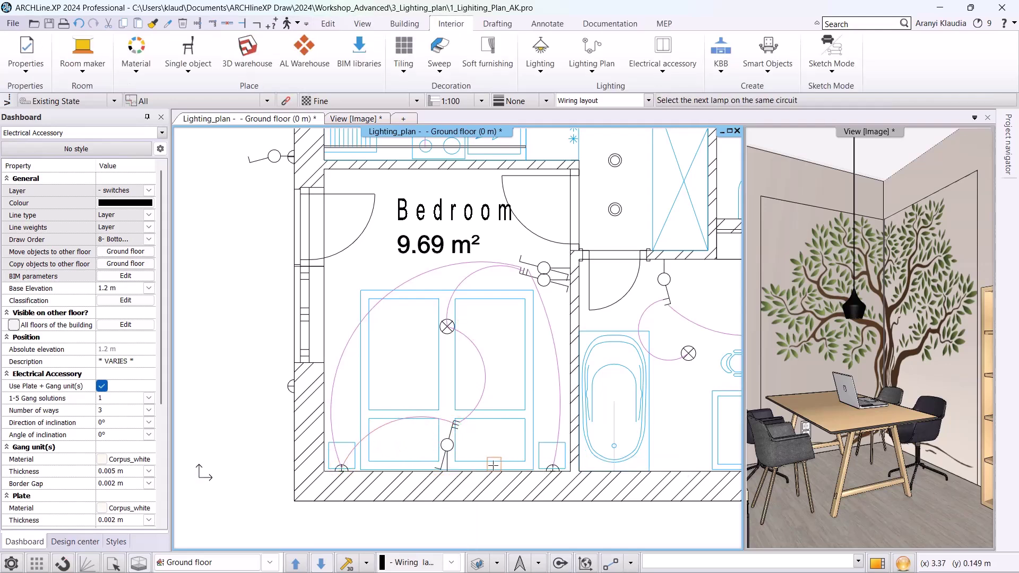
{"action": "key", "text": "Escape"}
Step: Assign the headboard switch's third gang to the right bedside wall lamp with a shallow arc
{"action": "left_click", "coordinate": [448, 456]}
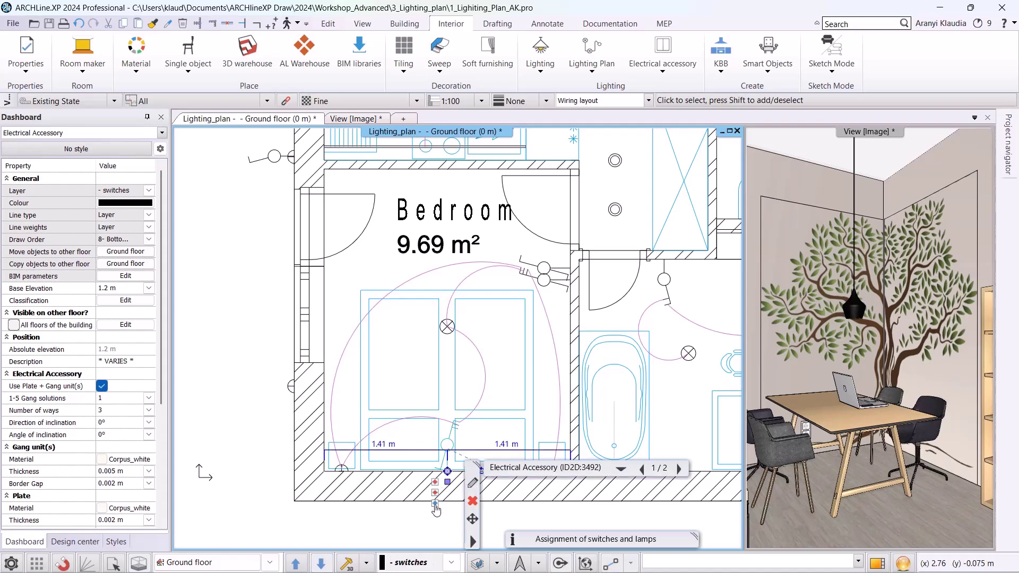
{"action": "left_click", "coordinate": [473, 511]}
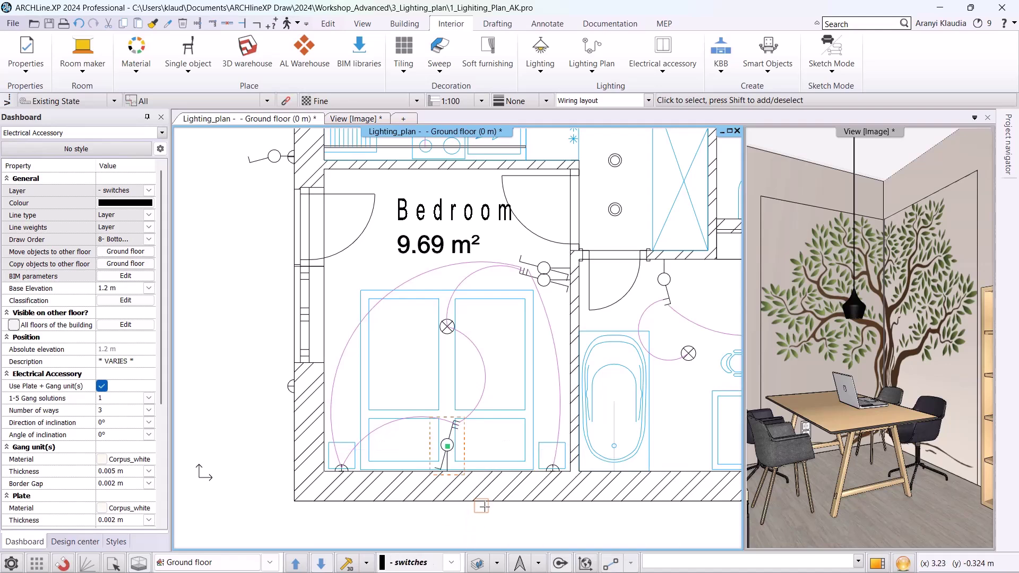
{"action": "left_click", "coordinate": [553, 468]}
{"action": "left_click", "coordinate": [457, 428]}
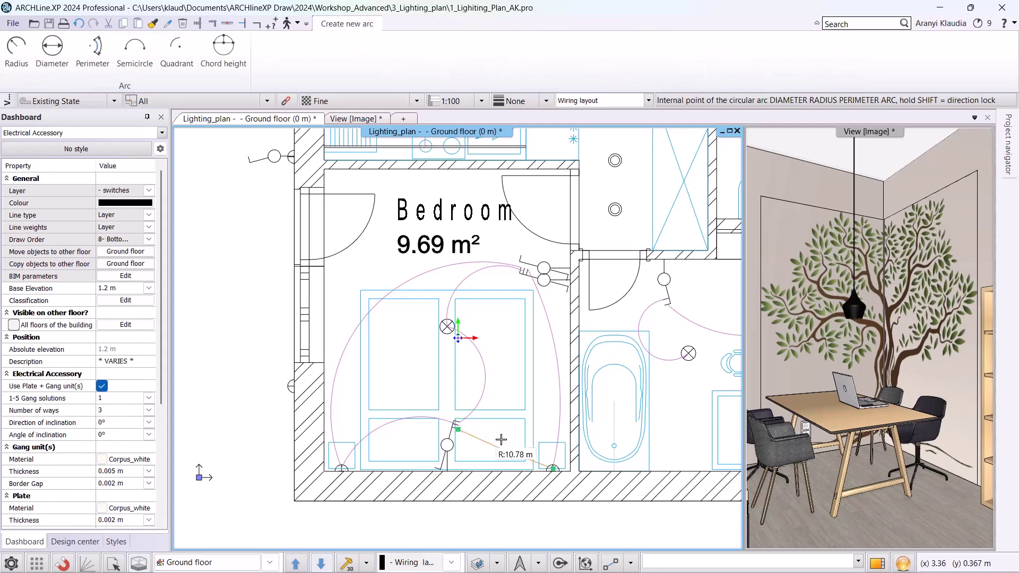
{"action": "left_click", "coordinate": [533, 450]}
{"action": "key", "text": "Escape"}
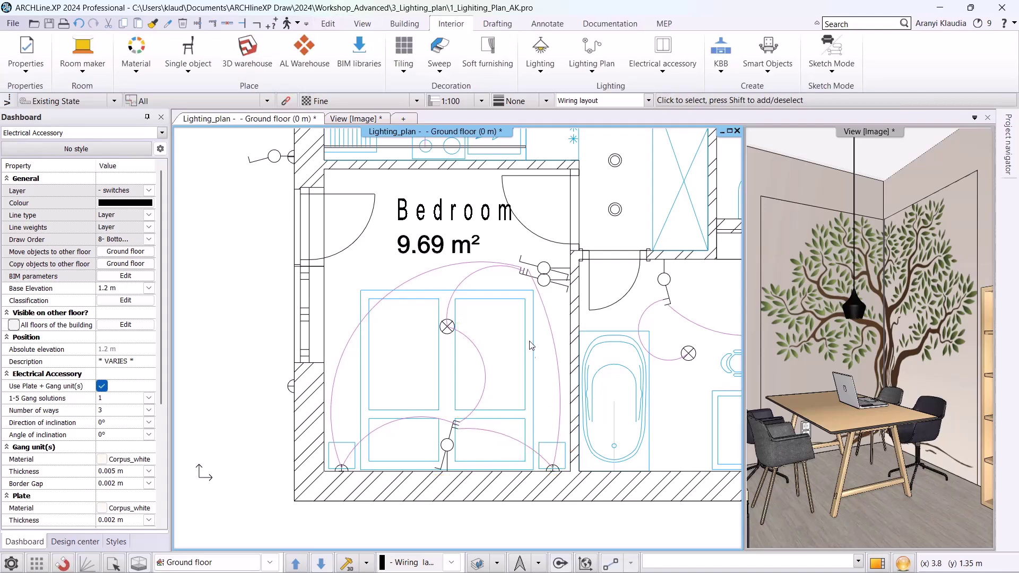
Step: Assign the single switch below the reception room's triple switch to the upper hallway spot lamp with an arc
{"action": "scroll", "coordinate": [610, 246], "scroll_direction": "down", "scroll_amount": 1}
{"action": "middle_click_drag", "start_coordinate": [597, 263], "coordinate": [508, 420]}
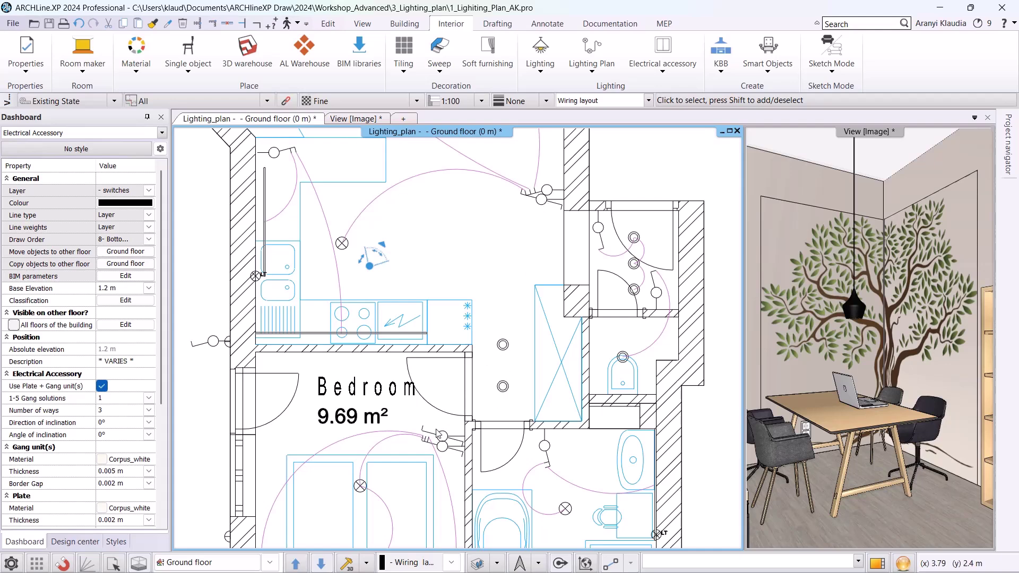
{"action": "left_click", "coordinate": [541, 200]}
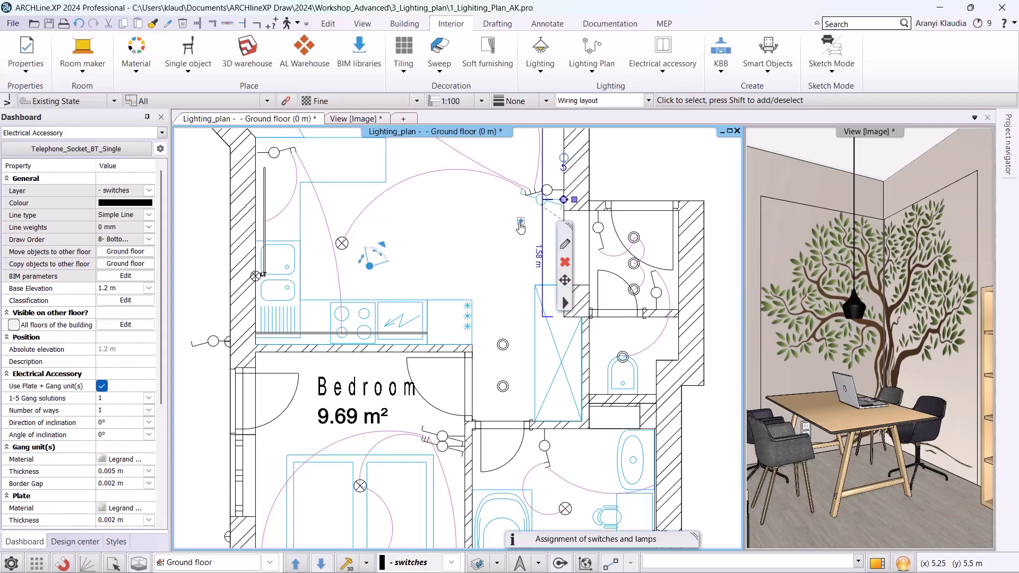
{"action": "left_click", "coordinate": [520, 221]}
{"action": "left_click", "coordinate": [503, 345]}
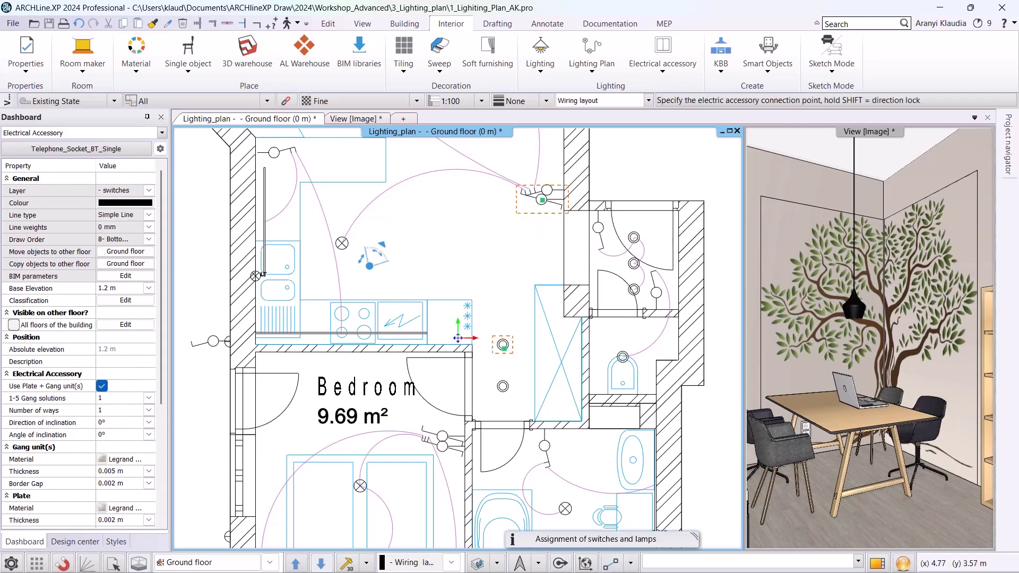
{"action": "left_click", "coordinate": [520, 194]}
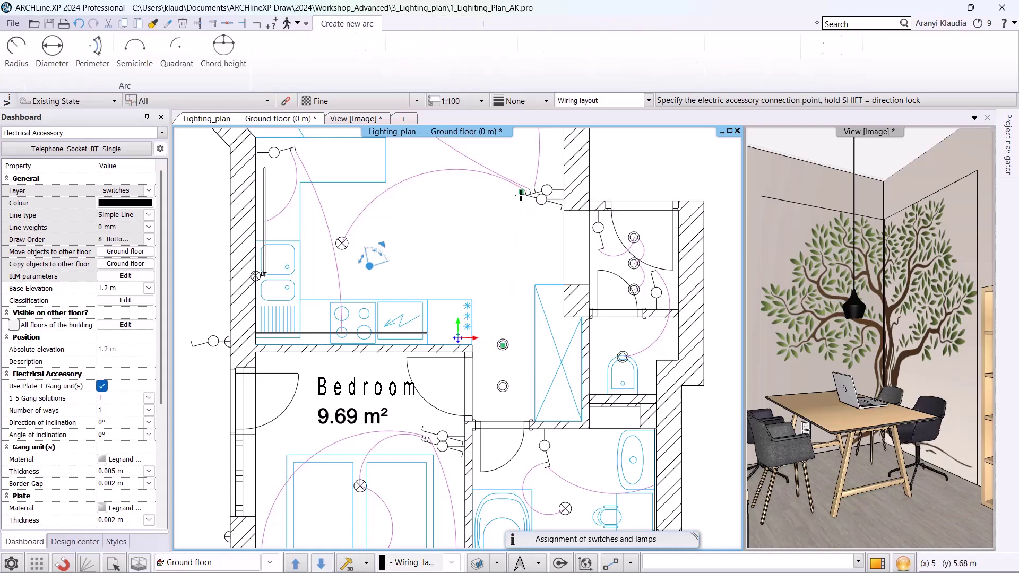
{"action": "left_click", "coordinate": [509, 320]}
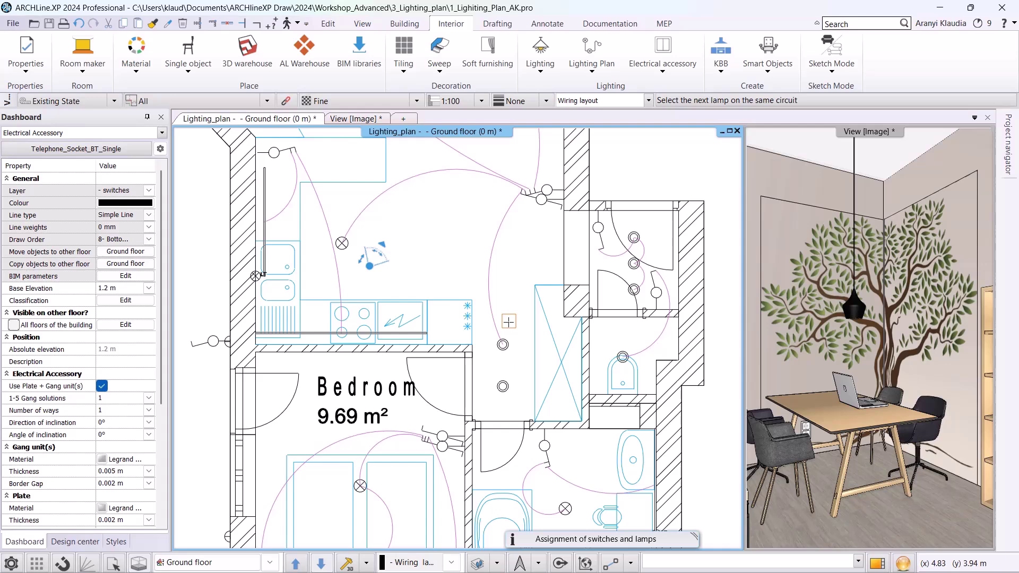
Step: Add the lower hallway spot lamp to the same circuit with an arc of about 0.3 m radius
{"action": "left_click", "coordinate": [505, 387]}
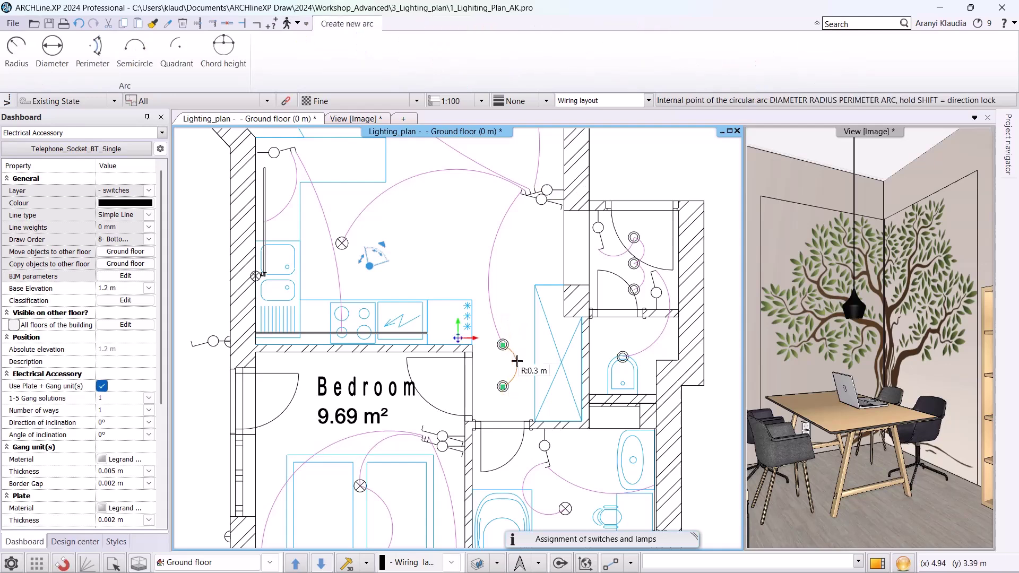
{"action": "left_click", "coordinate": [506, 389]}
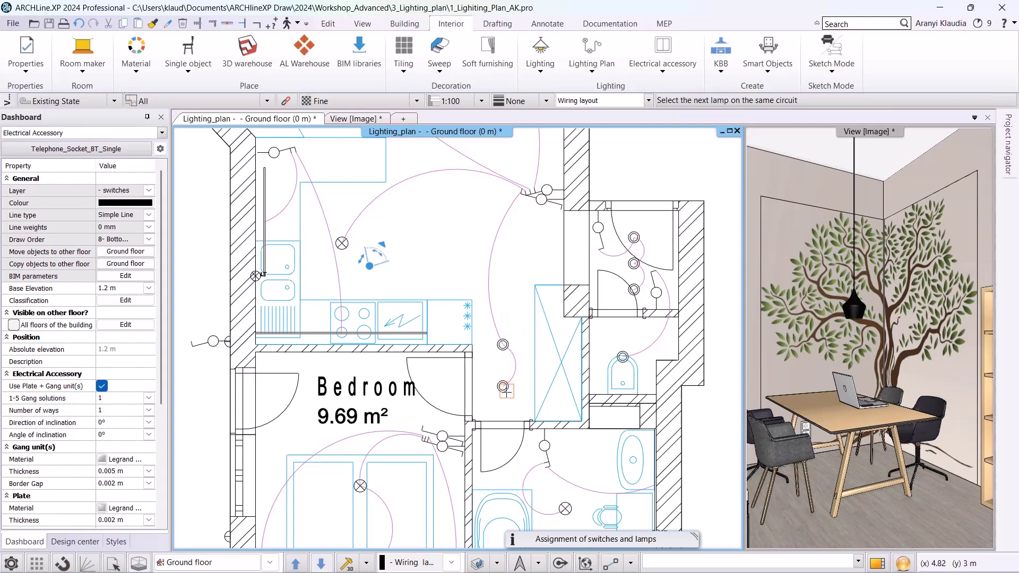
{"action": "key", "text": "Escape"}
Step: Assign the upper single switch beside the bedroom door to the lower hallway spot lamp with an arc
{"action": "left_click", "coordinate": [444, 444]}
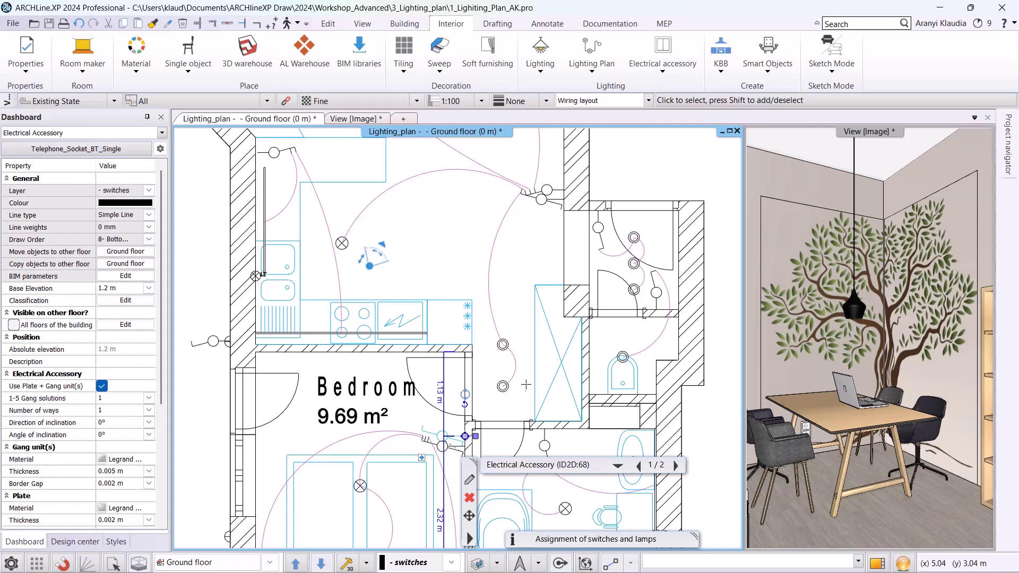
{"action": "left_click", "coordinate": [423, 459]}
{"action": "left_click", "coordinate": [502, 387]}
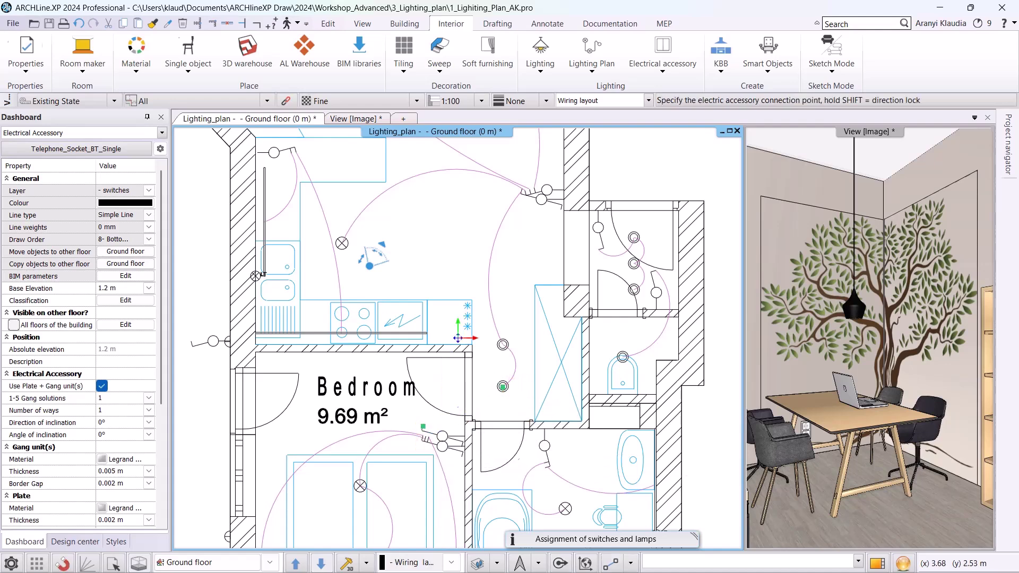
{"action": "left_click", "coordinate": [423, 426]}
{"action": "left_click", "coordinate": [446, 389]}
{"action": "key", "text": "Escape"}
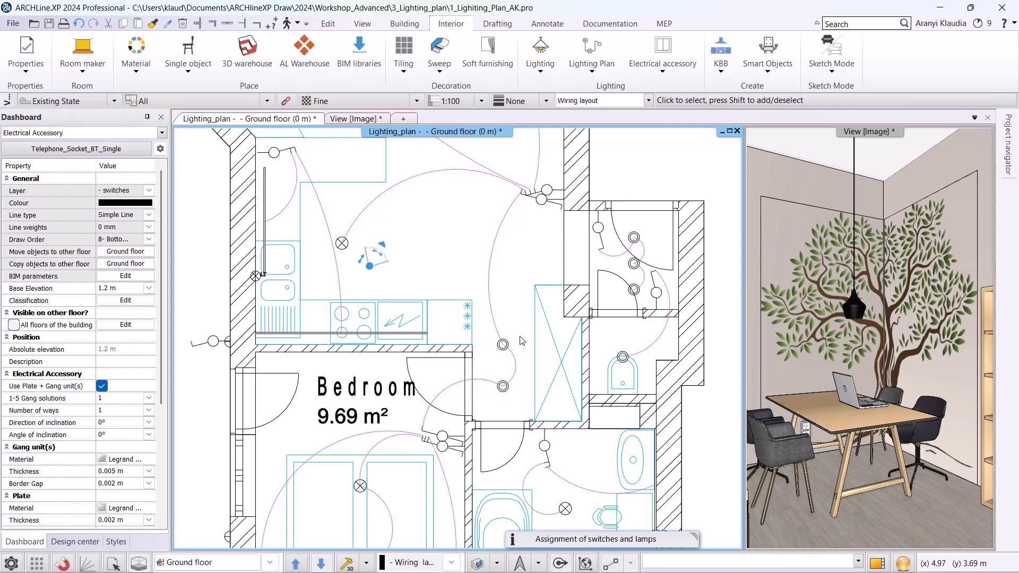
Step: Display the lamp statuses across the whole floor plan and examine the lamps and switches around the kitchen and reception room
{"action": "scroll", "coordinate": [521, 332], "scroll_direction": "down", "scroll_amount": 2}
{"action": "scroll", "coordinate": [520, 325], "scroll_direction": "down", "scroll_amount": 3}
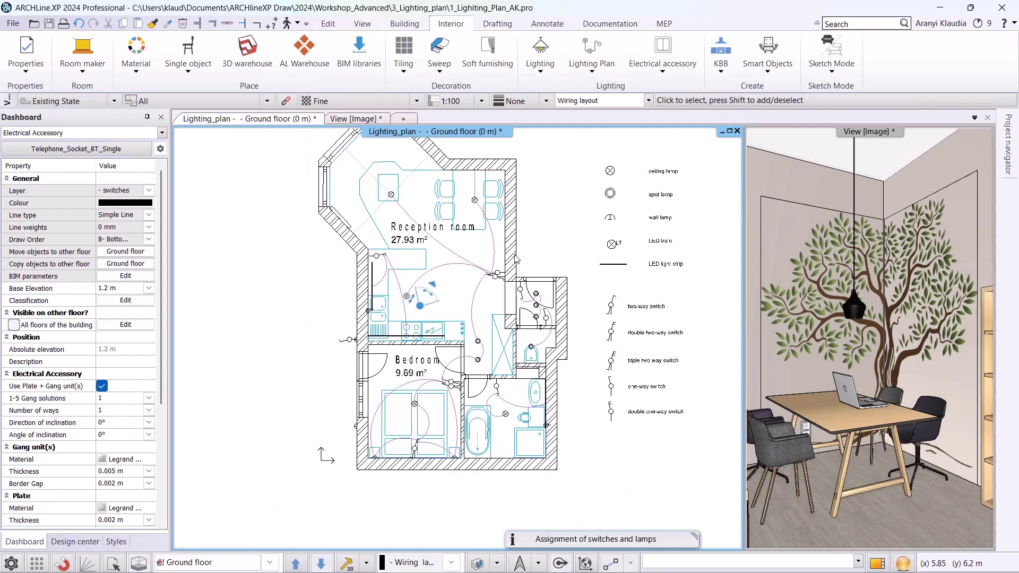
{"action": "left_click", "coordinate": [600, 75]}
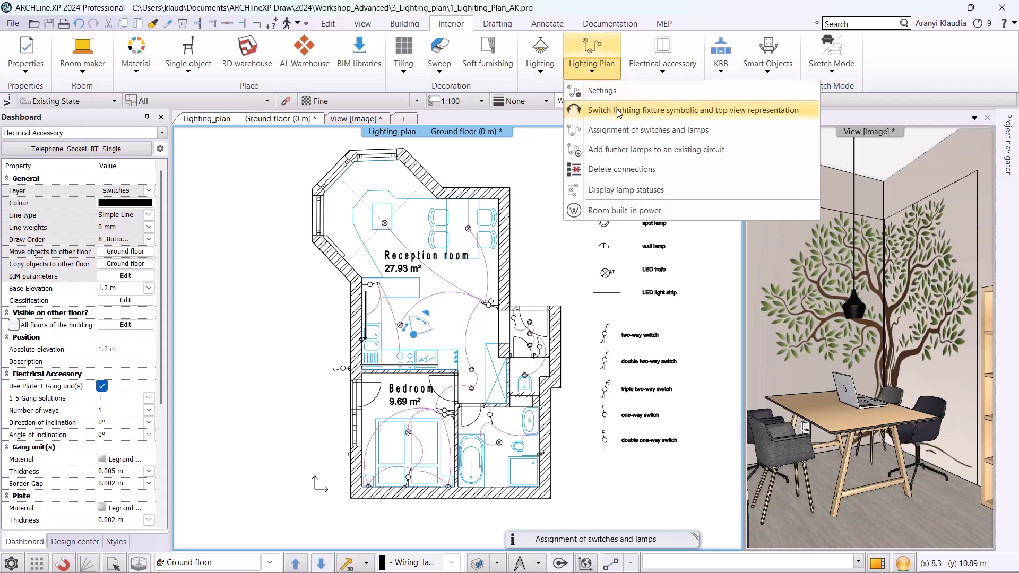
{"action": "left_click", "coordinate": [638, 188]}
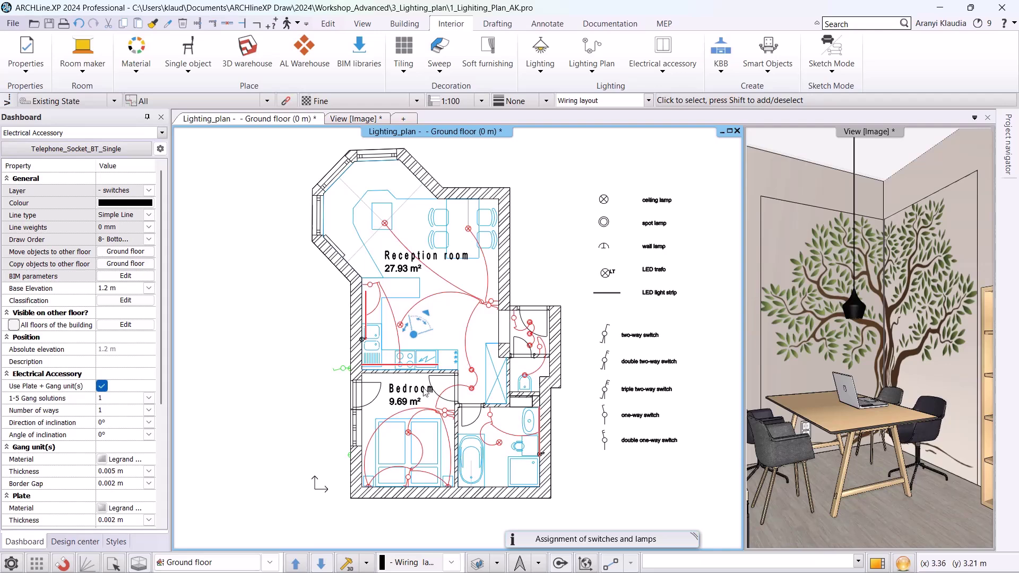
{"action": "scroll", "coordinate": [387, 359], "scroll_direction": "up", "scroll_amount": 3}
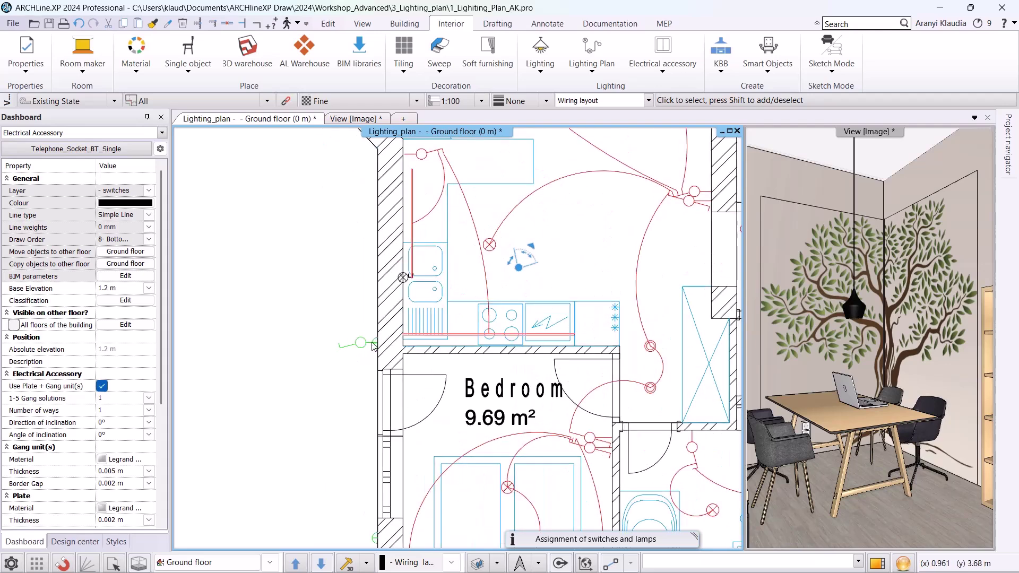
{"action": "middle_click_drag", "start_coordinate": [614, 257], "coordinate": [520, 393]}
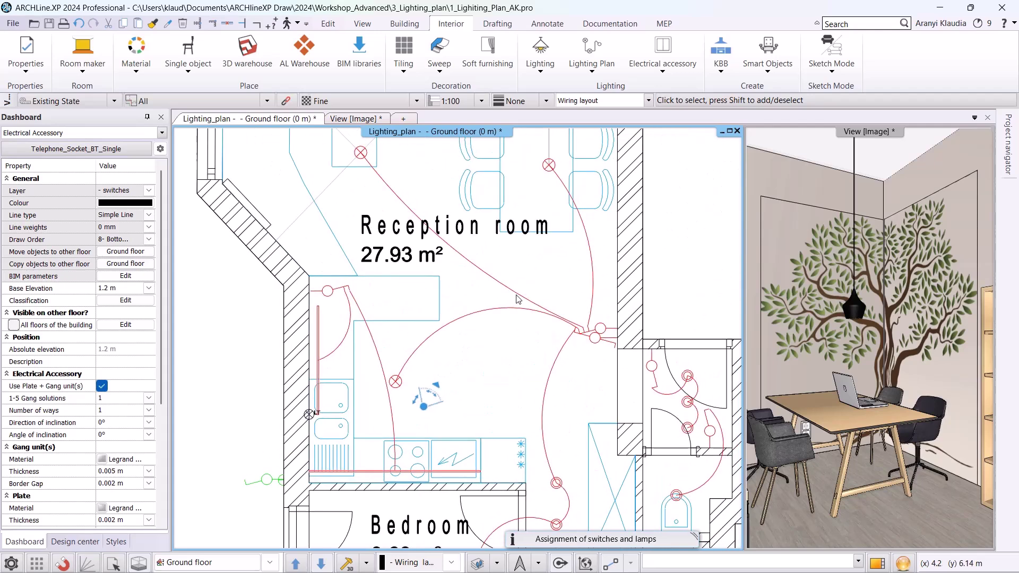
Step: Delete the wiring arc between the reception room's coffee table ceiling lamp and the triple switch, and display the lamp statuses again
{"action": "left_click", "coordinate": [517, 299]}
{"action": "left_click", "coordinate": [540, 351]}
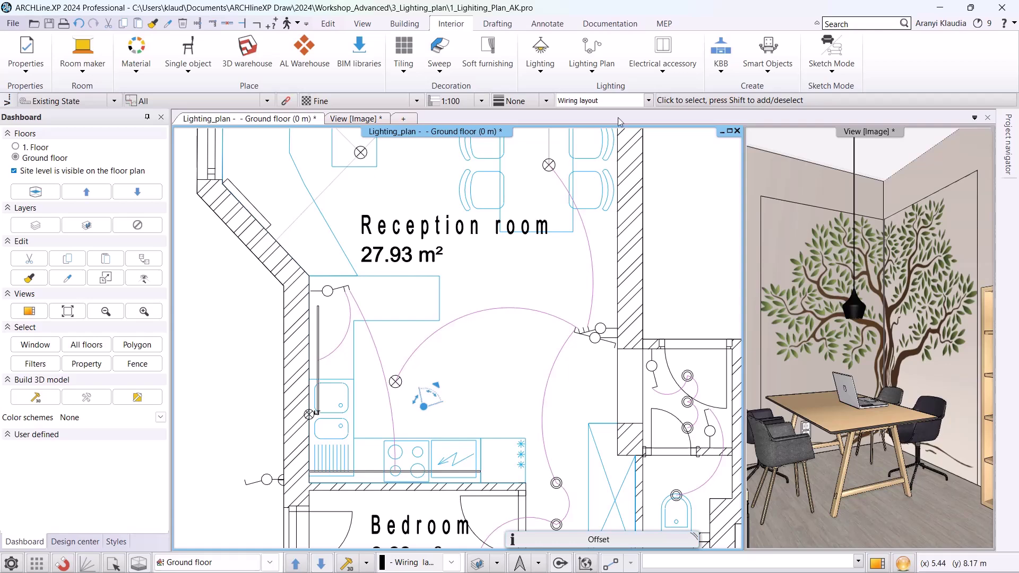
{"action": "left_click", "coordinate": [604, 74]}
{"action": "left_click", "coordinate": [625, 189]}
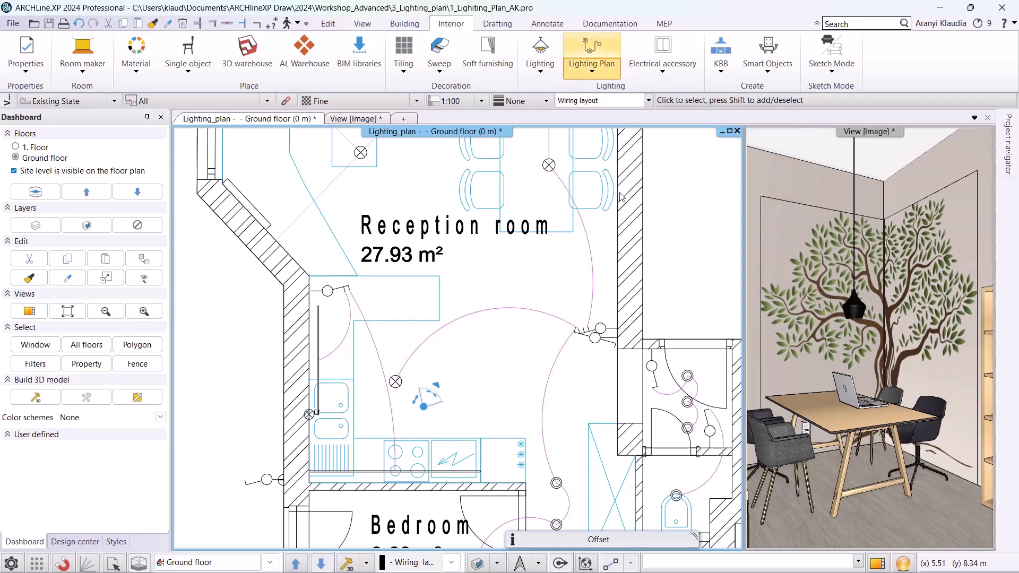
Step: Assign the triple switch's free gang to the ceiling lamp over the reception room's coffee table with a shallow arc
{"action": "left_click", "coordinate": [597, 333]}
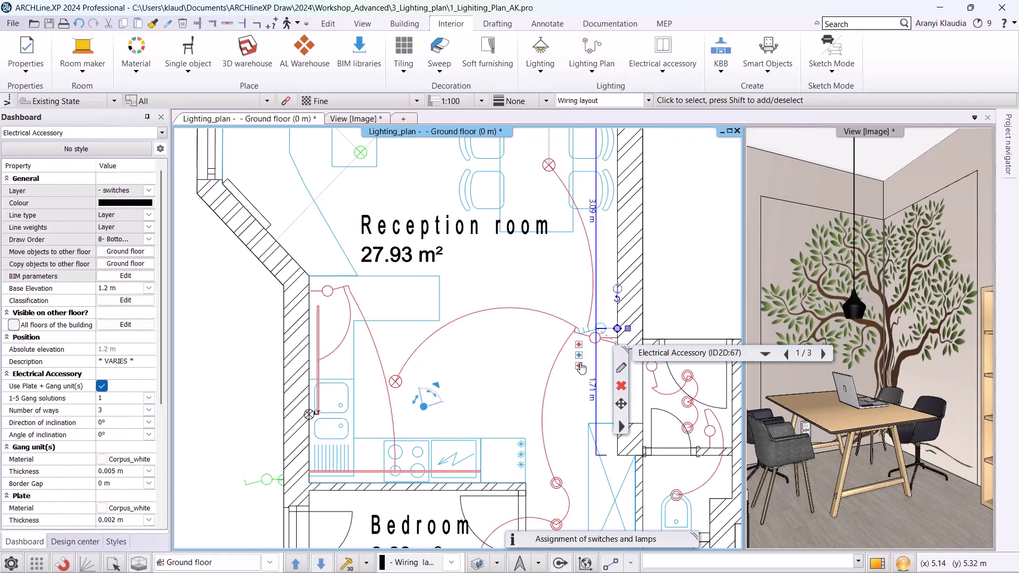
{"action": "left_click", "coordinate": [569, 301]}
{"action": "left_click", "coordinate": [598, 333]}
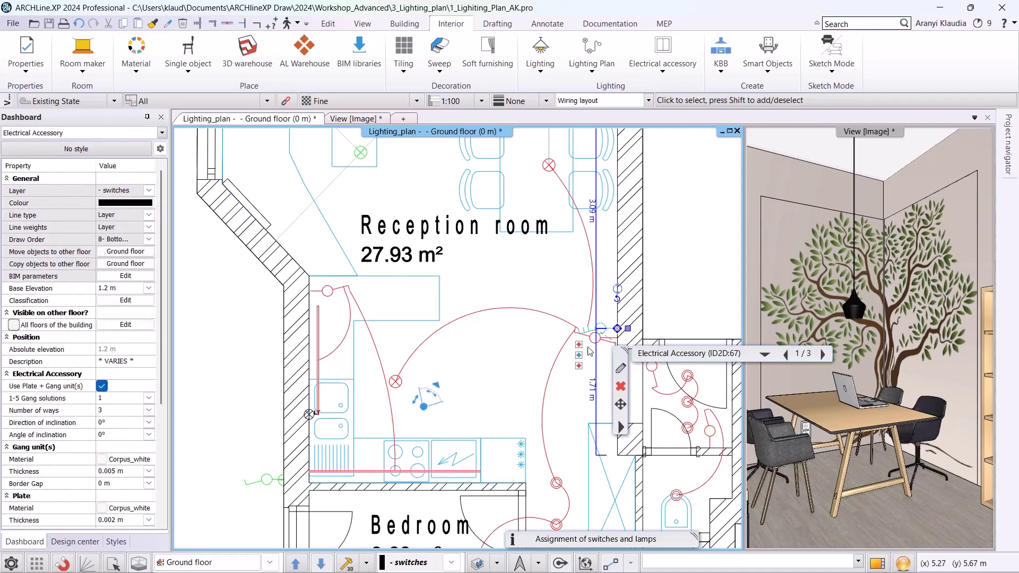
{"action": "left_click", "coordinate": [361, 153]}
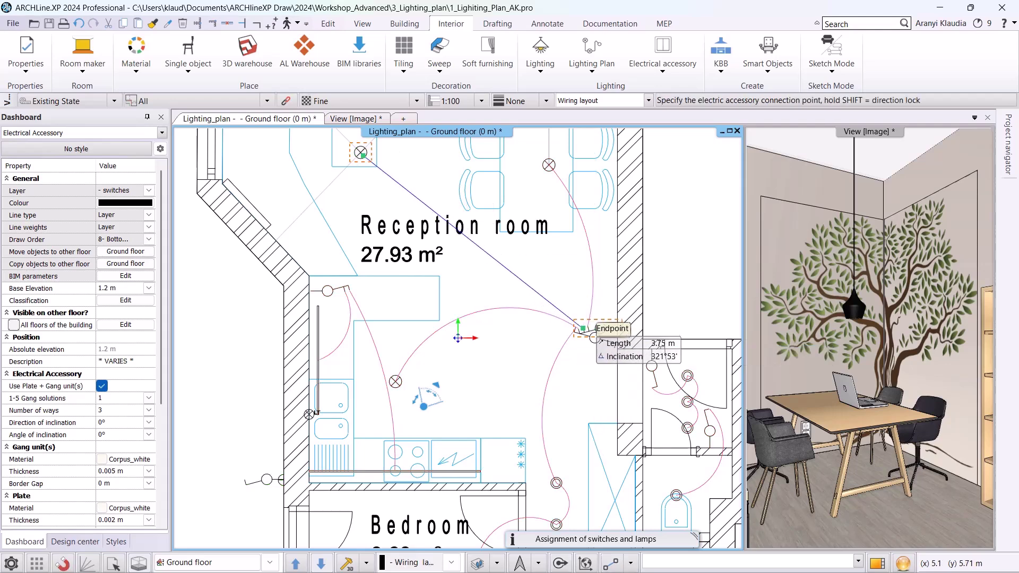
{"action": "left_click", "coordinate": [598, 327]}
{"action": "left_click", "coordinate": [513, 258]}
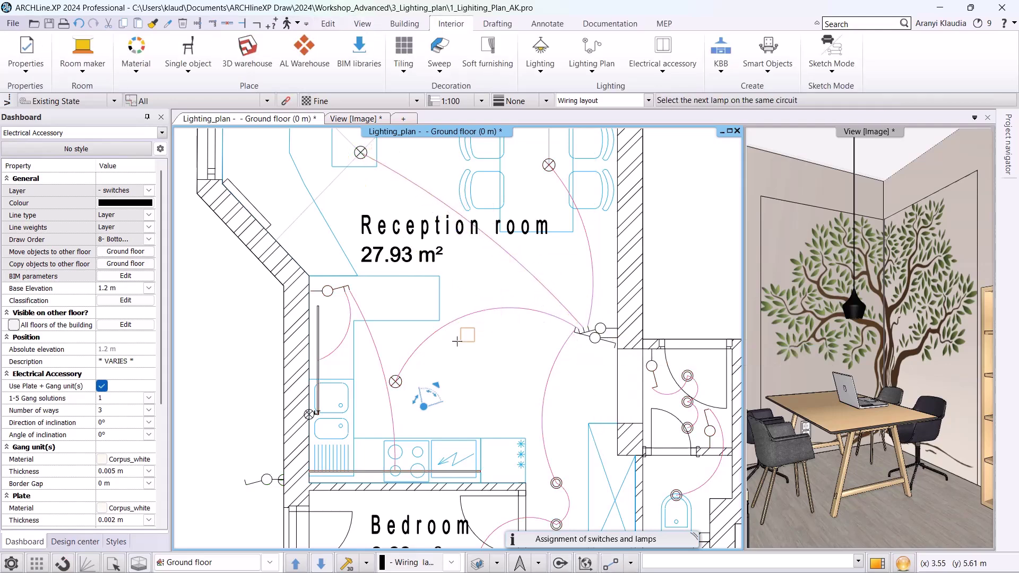
{"action": "middle_click_drag", "start_coordinate": [456, 343], "coordinate": [578, 188]}
{"action": "key", "text": "Escape"}
Step: Assign the single switch outside the exterior wall to the upper outdoor wall lamp with an arc of about 0.28 m radius
{"action": "middle_click_drag", "start_coordinate": [393, 365], "coordinate": [397, 294]}
{"action": "left_click", "coordinate": [393, 253]}
{"action": "left_click", "coordinate": [393, 254]}
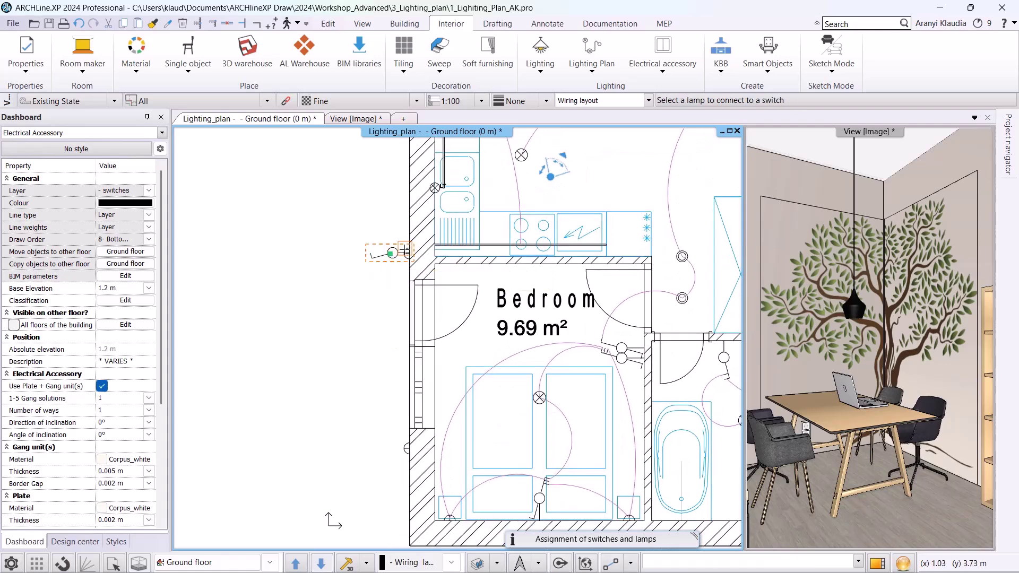
{"action": "left_click", "coordinate": [407, 254]}
{"action": "left_click", "coordinate": [371, 254]}
{"action": "left_click", "coordinate": [383, 223]}
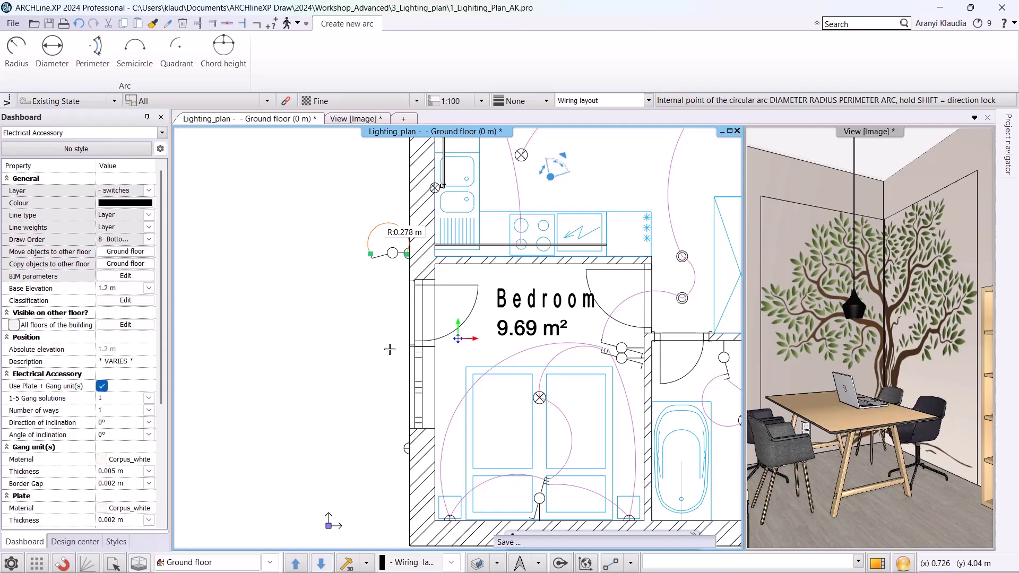
Step: Add the lower outdoor wall lamp beside the bedroom to the same circuit with a shallow arc bulging away from the building
{"action": "left_click", "coordinate": [407, 448]}
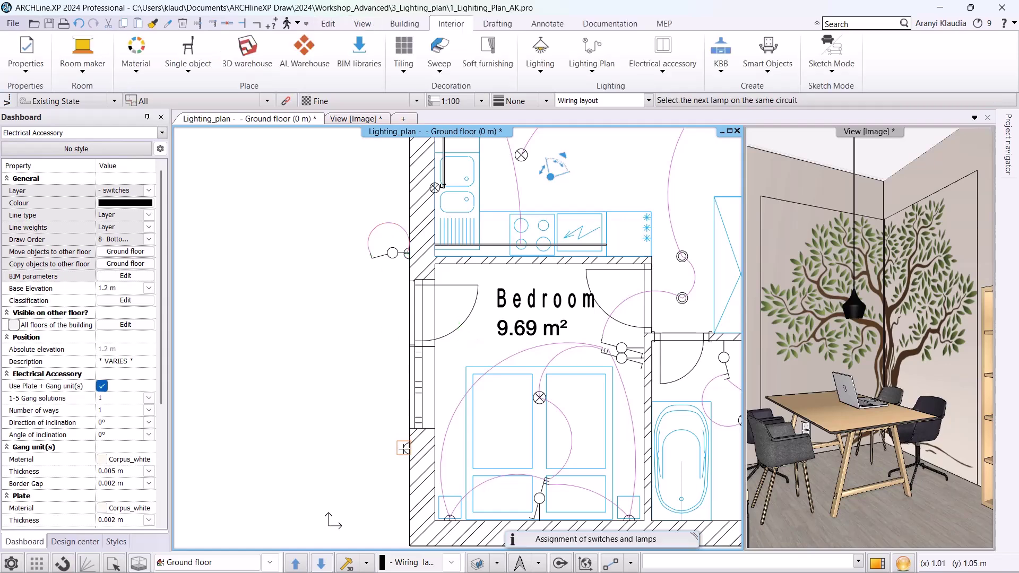
{"action": "left_click", "coordinate": [380, 324]}
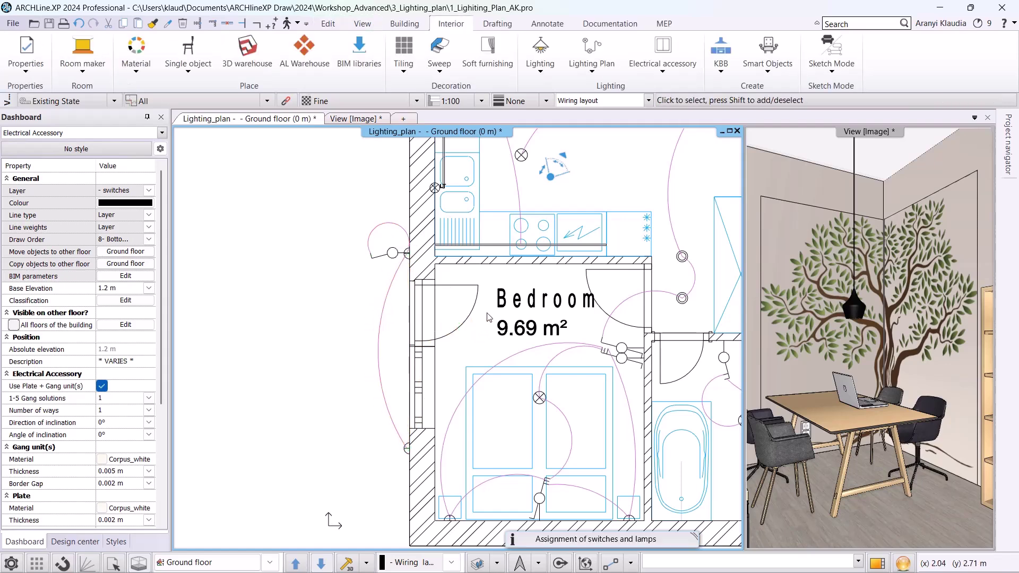
{"action": "middle_click_drag", "start_coordinate": [549, 229], "coordinate": [535, 238]}
{"action": "middle_click", "coordinate": [535, 238]}
{"action": "middle_click", "coordinate": [534, 238]}
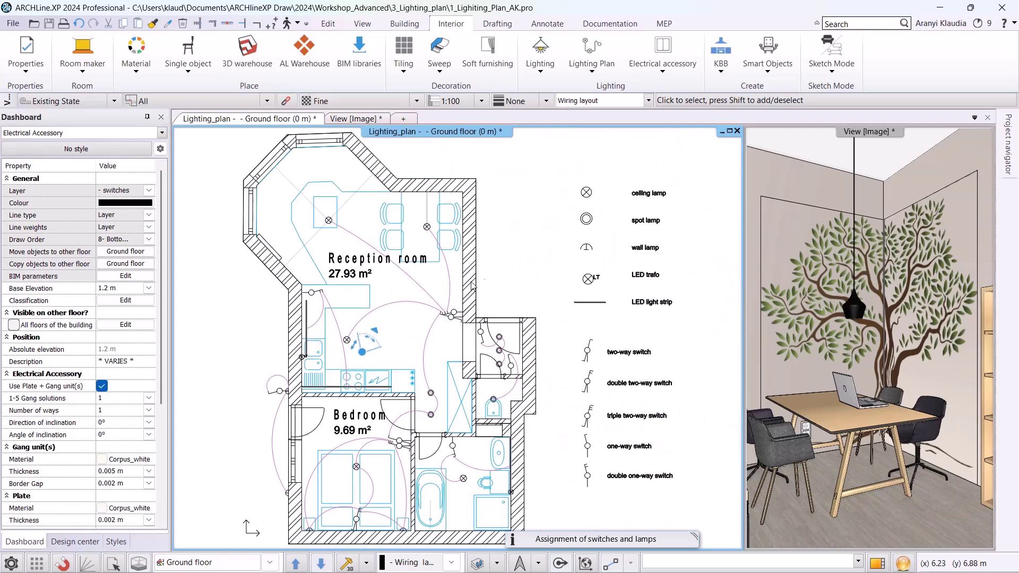
Step: Delete the wiring connection of the ceiling lamp over the reception room's coffee table
{"action": "scroll", "coordinate": [423, 286], "scroll_direction": "up", "scroll_amount": 3}
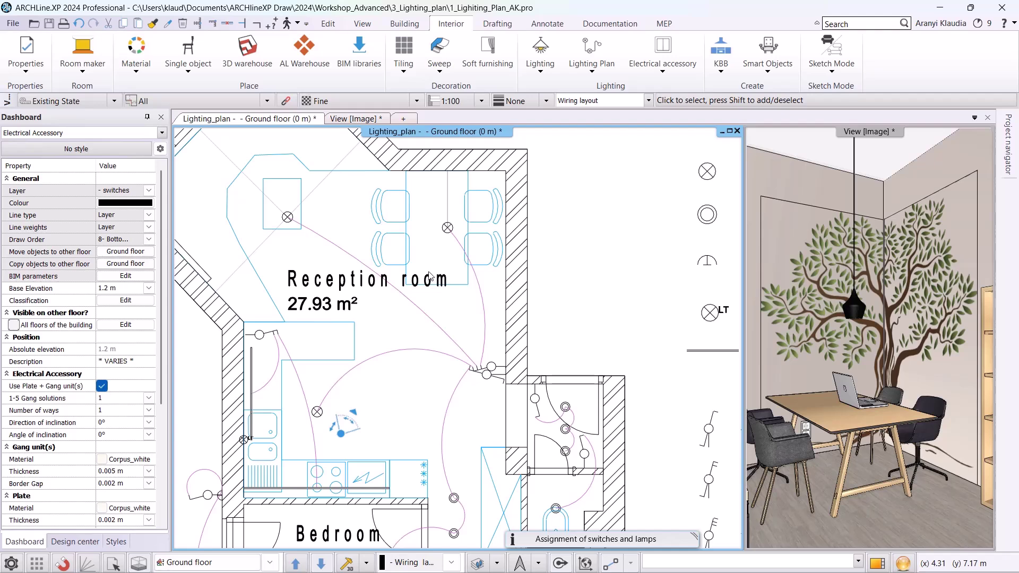
{"action": "left_click", "coordinate": [590, 74]}
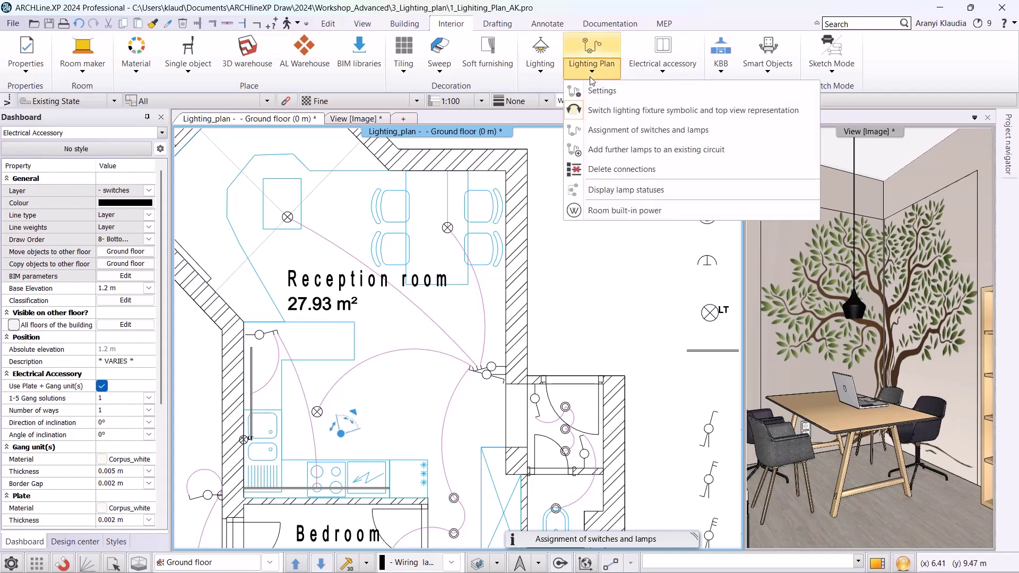
{"action": "left_click", "coordinate": [603, 169]}
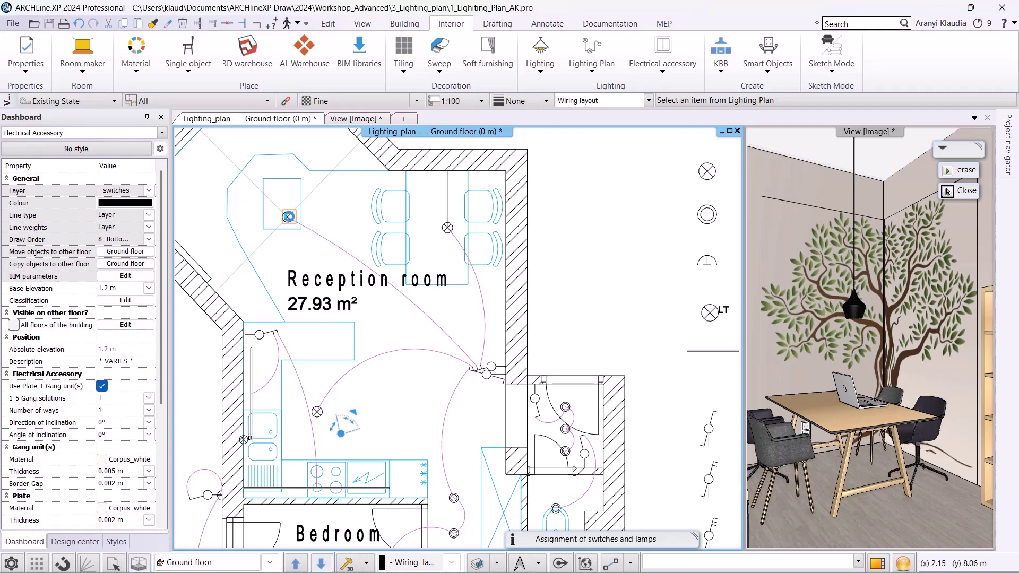
{"action": "left_click", "coordinate": [287, 217]}
{"action": "left_click", "coordinate": [550, 314]}
{"action": "left_click", "coordinate": [289, 214]}
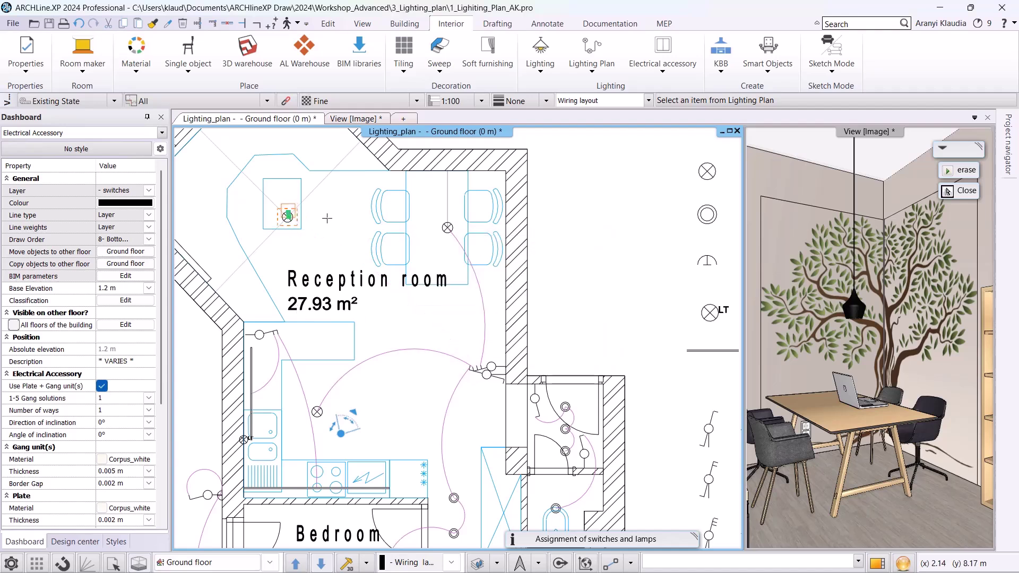
Step: Delete all wiring connections of the reception room's triple switch and undo the connection deletions
{"action": "left_click", "coordinate": [78, 23]}
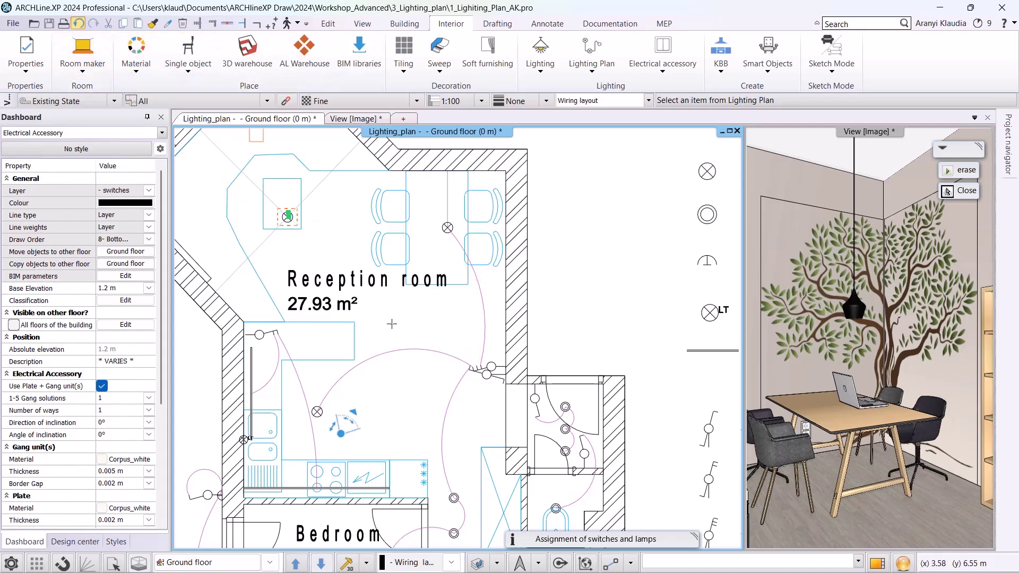
{"action": "left_click", "coordinate": [488, 365]}
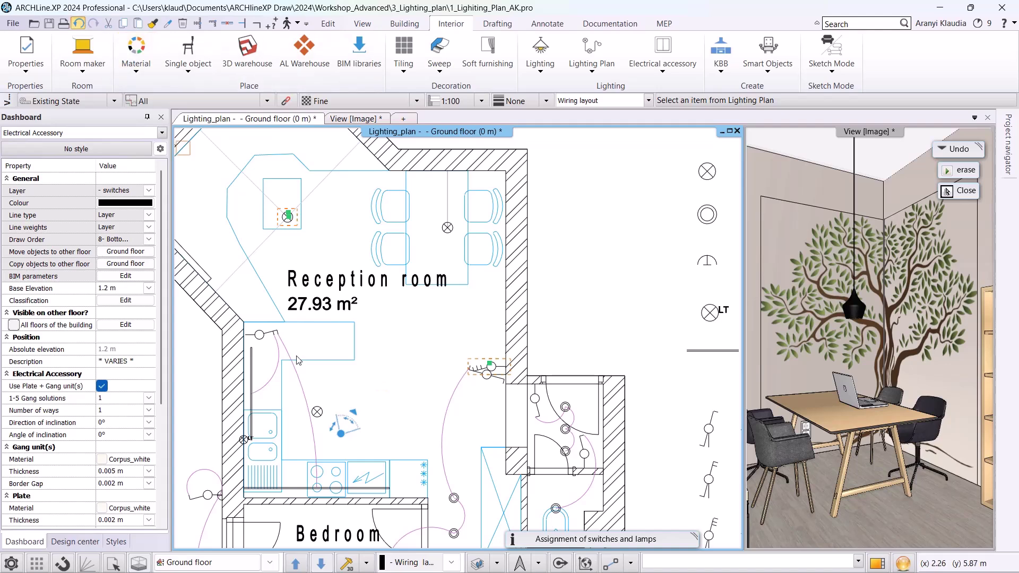
{"action": "key", "text": "Escape"}
{"action": "scroll", "coordinate": [365, 346], "scroll_direction": "down", "scroll_amount": 3}
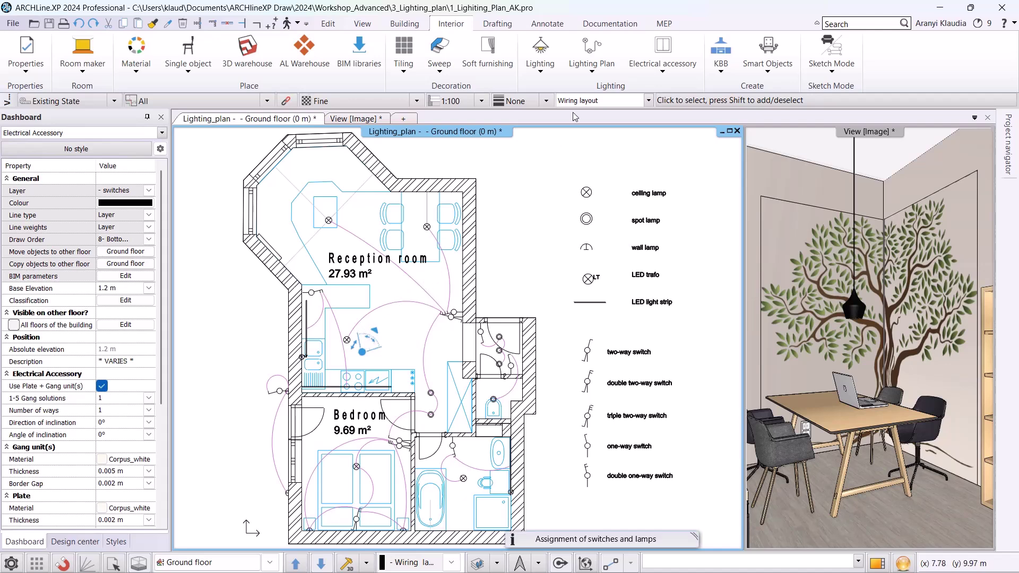
Step: Calculate the reception room's built-in power with environmental factor 1.25 - Clean interior space and illumination 300 - Community spaces
{"action": "left_click", "coordinate": [591, 70]}
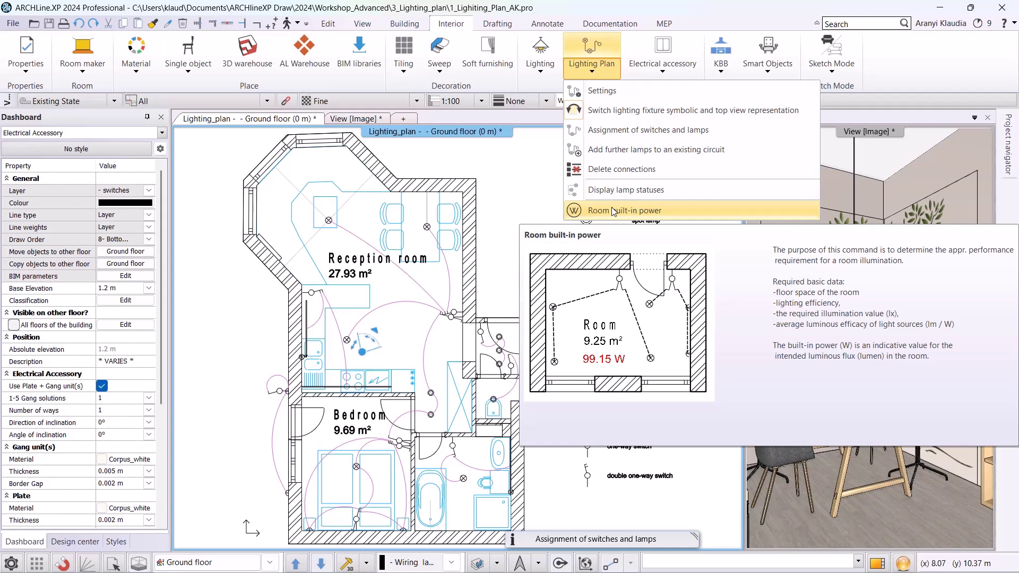
{"action": "left_click", "coordinate": [614, 212]}
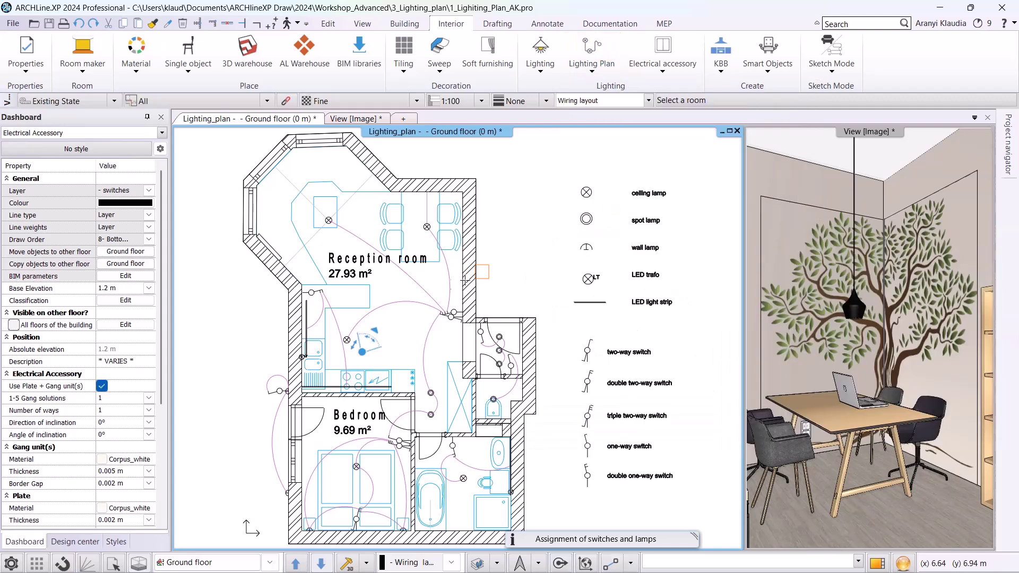
{"action": "left_click", "coordinate": [348, 263]}
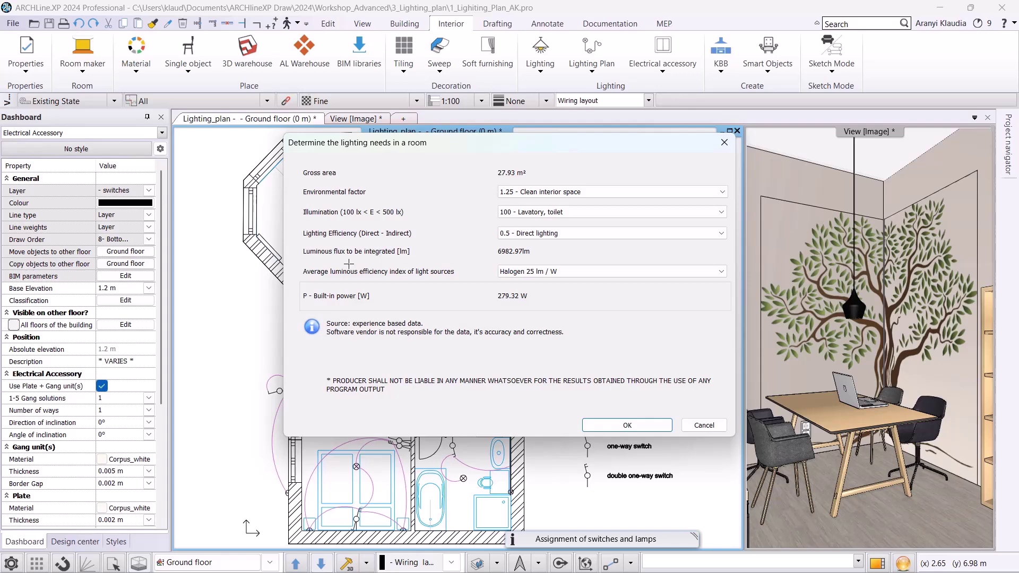
{"action": "left_click", "coordinate": [577, 194]}
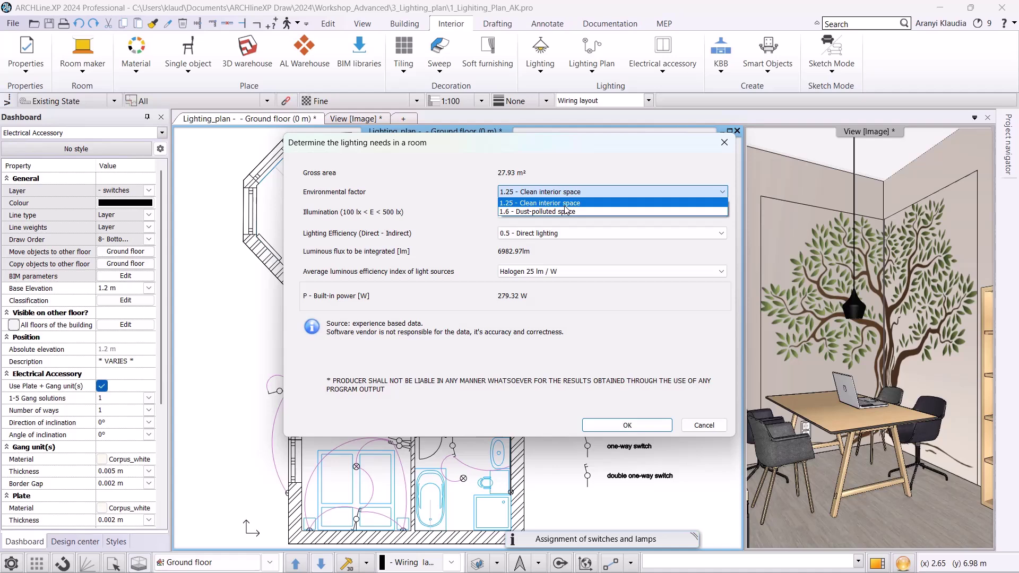
{"action": "left_click", "coordinate": [565, 206]}
{"action": "left_click", "coordinate": [557, 216]}
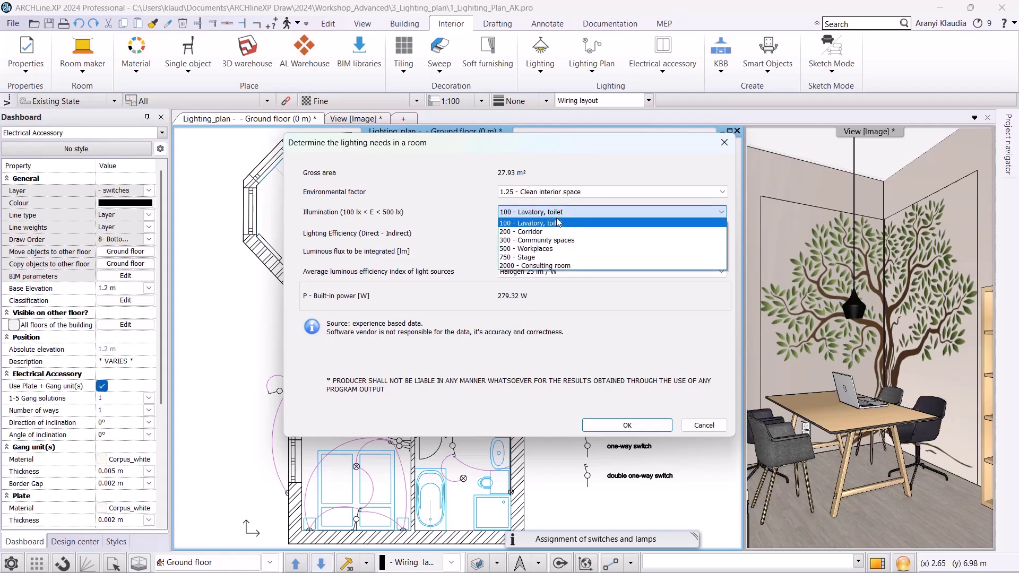
{"action": "left_click", "coordinate": [558, 240]}
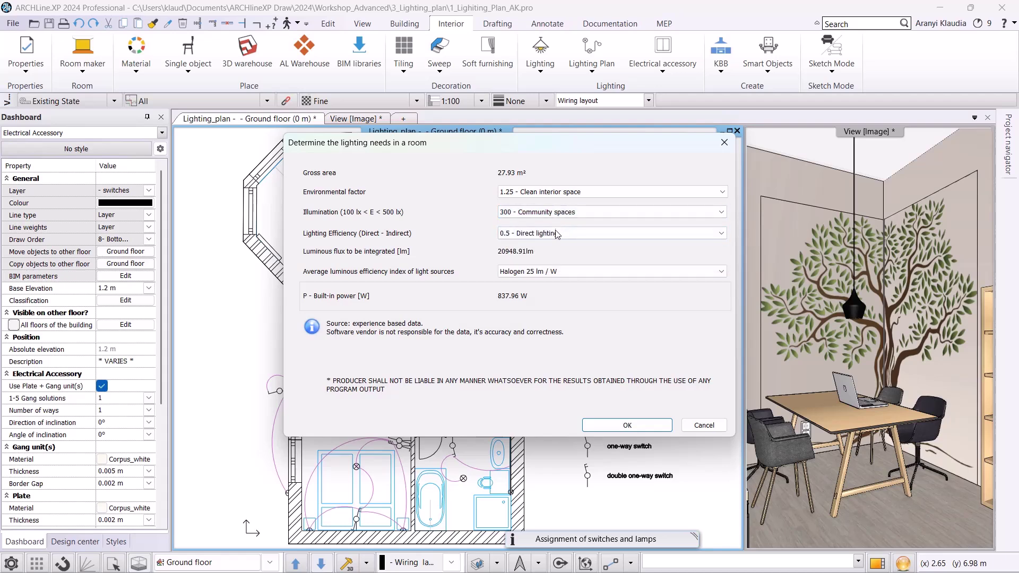
Step: Set the lighting efficiency to 0.5 - Direct lighting and the light sources to LED light source 90 lm/W, and accept the calculation
{"action": "left_click", "coordinate": [557, 233]}
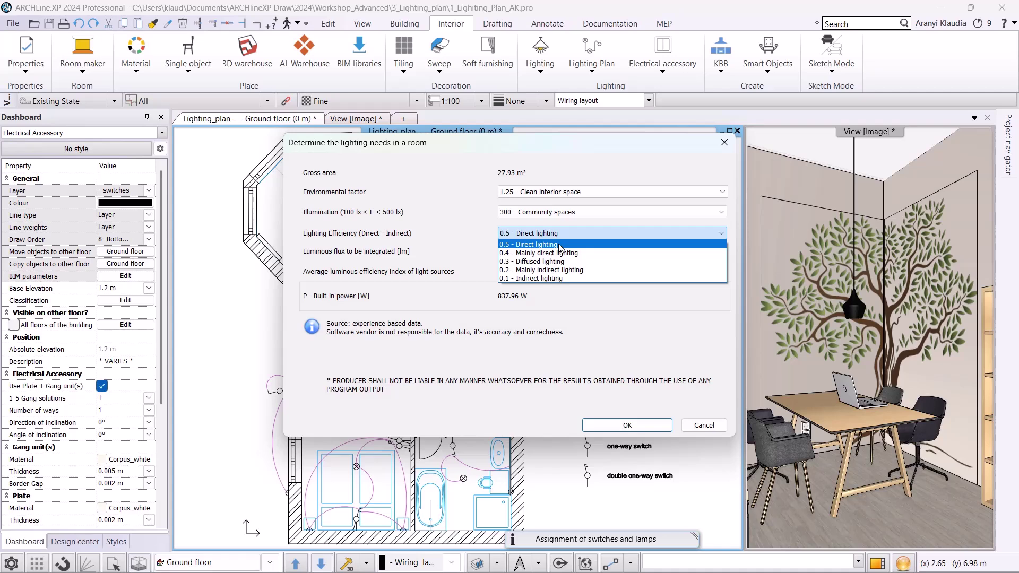
{"action": "left_click", "coordinate": [559, 245]}
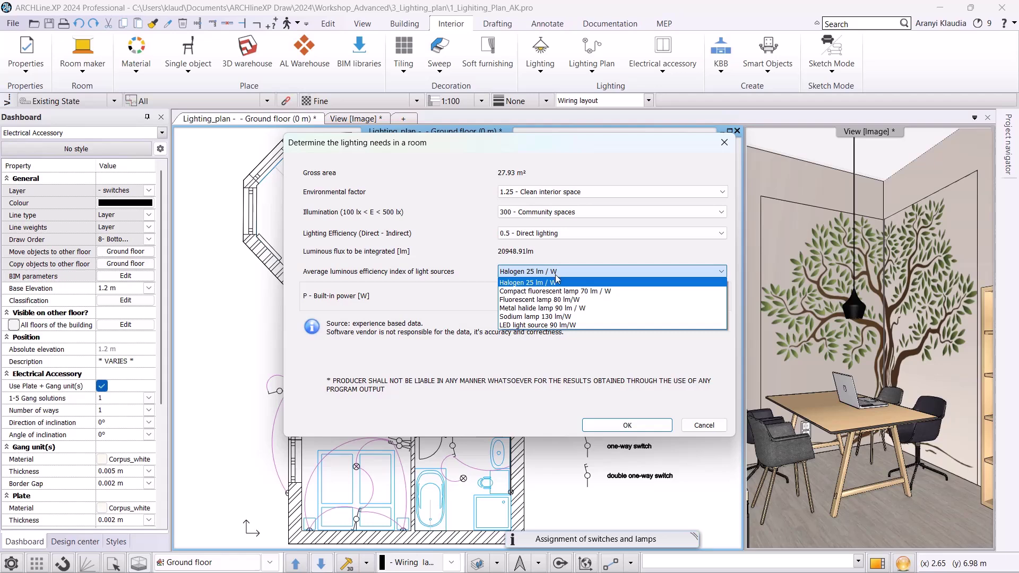
{"action": "left_click", "coordinate": [561, 325]}
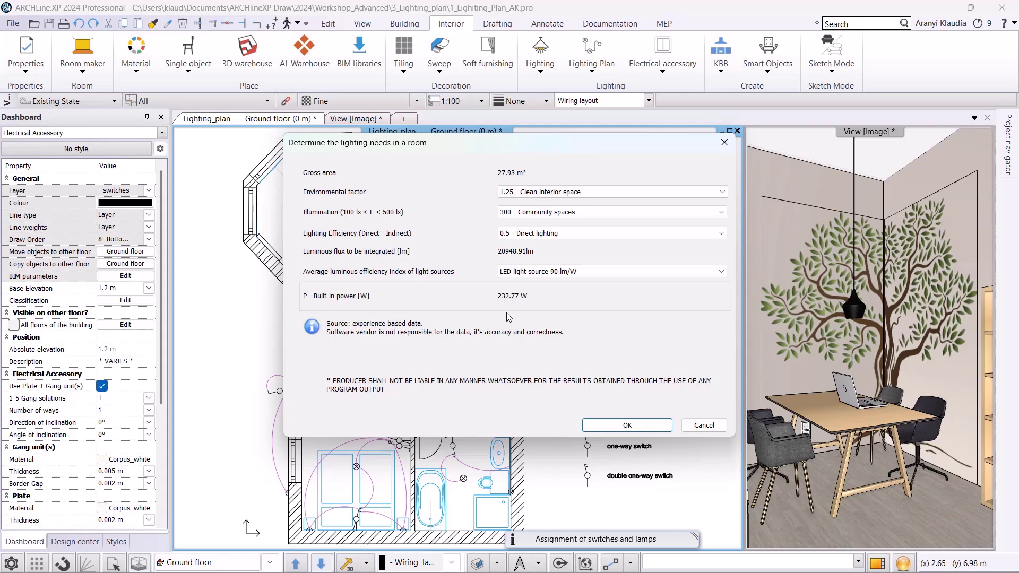
{"action": "left_click", "coordinate": [602, 426]}
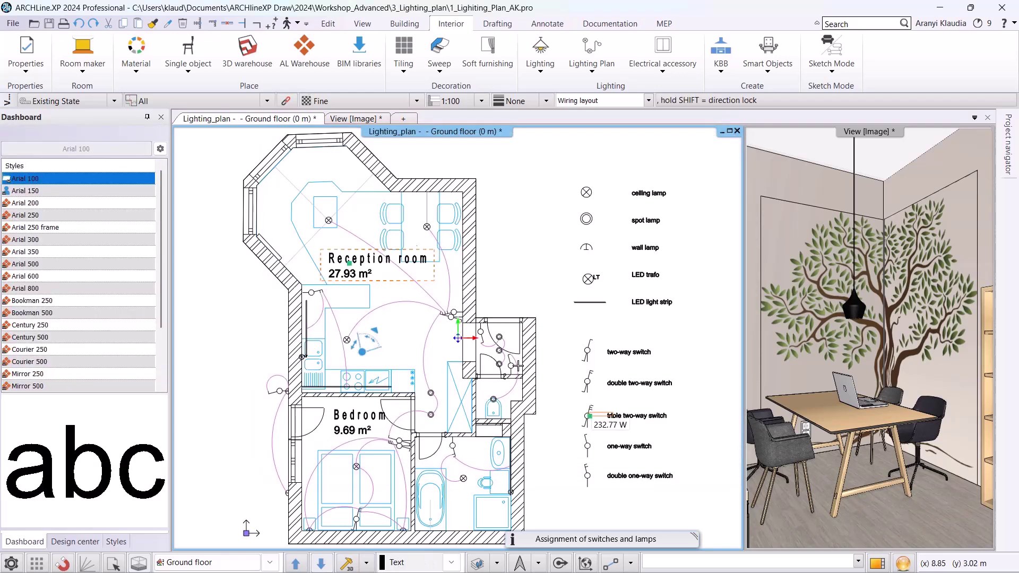
Step: Place the calculated built-in power text just below the reception room's area label
{"action": "scroll", "coordinate": [414, 319], "scroll_direction": "up", "scroll_amount": 4}
{"action": "left_click", "coordinate": [412, 338]}
{"action": "scroll", "coordinate": [452, 392], "scroll_direction": "down", "scroll_amount": 2}
{"action": "scroll", "coordinate": [452, 393], "scroll_direction": "down", "scroll_amount": 3}
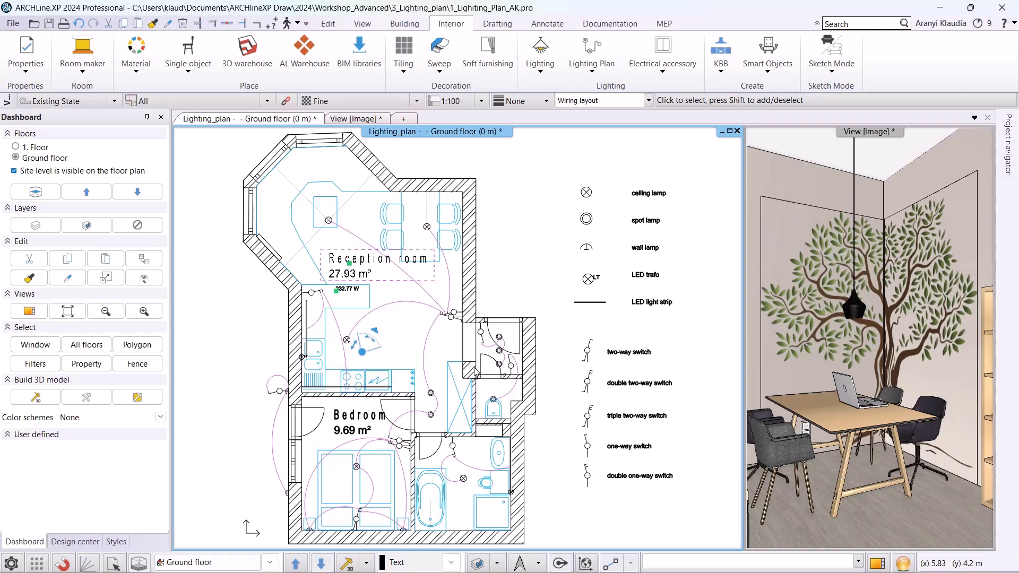
Step: Switch the floor plan to the Sockets layout and turn on the Dimension - Sockets layer using Layer Walk
{"action": "left_click", "coordinate": [648, 100]}
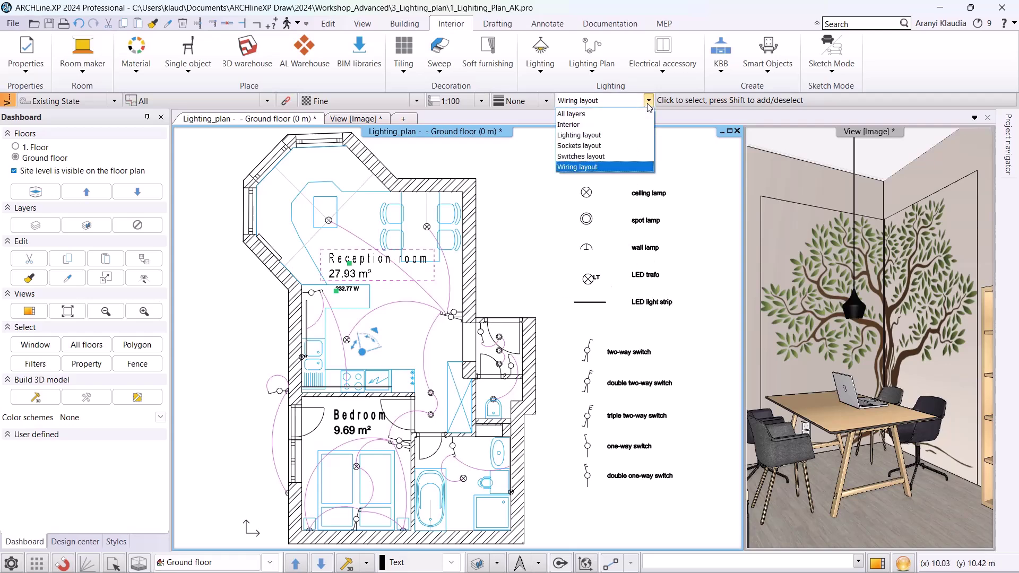
{"action": "left_click", "coordinate": [619, 147]}
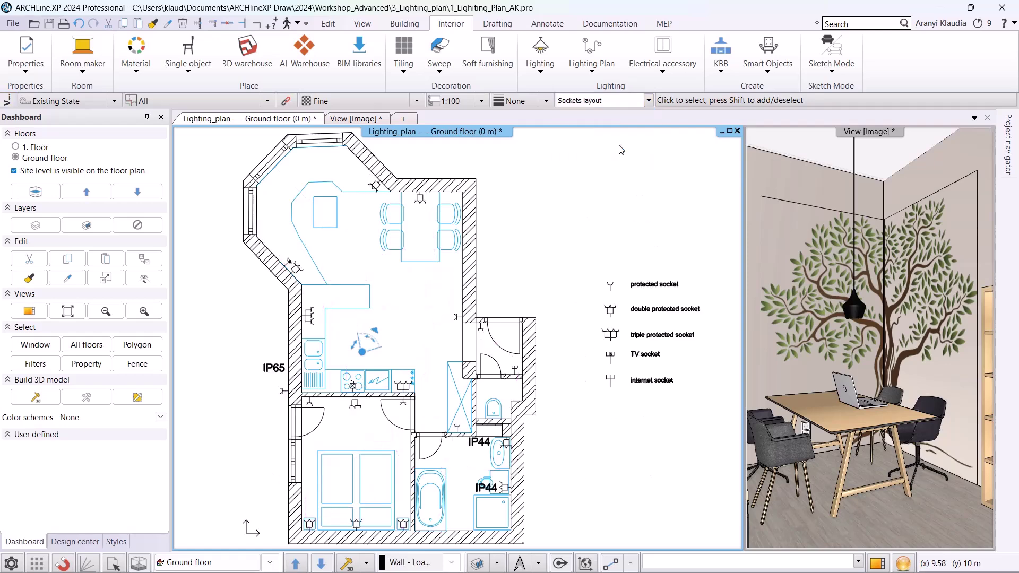
{"action": "left_click", "coordinate": [498, 562]}
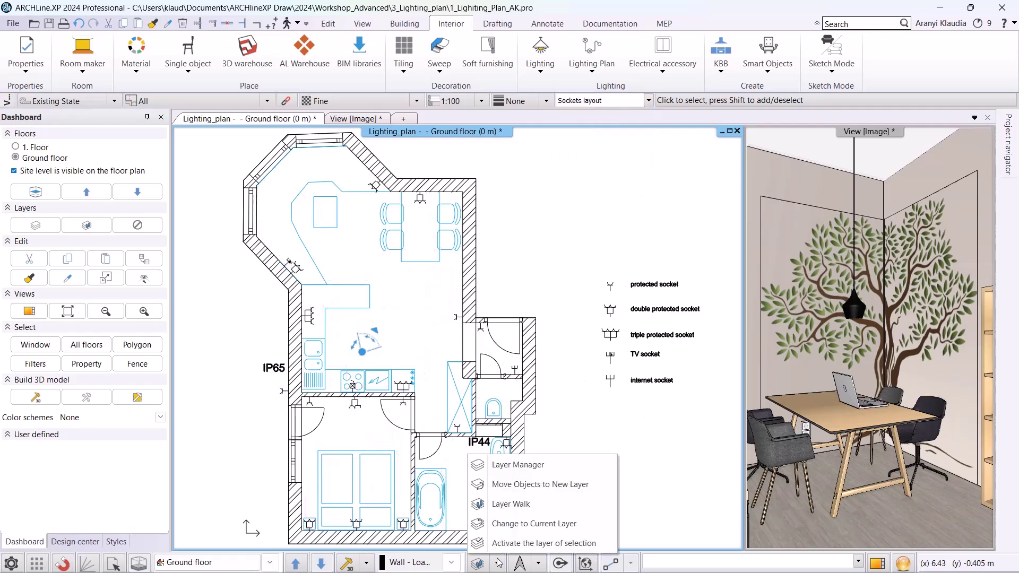
{"action": "left_click", "coordinate": [511, 504]}
{"action": "left_click", "coordinate": [379, 293]}
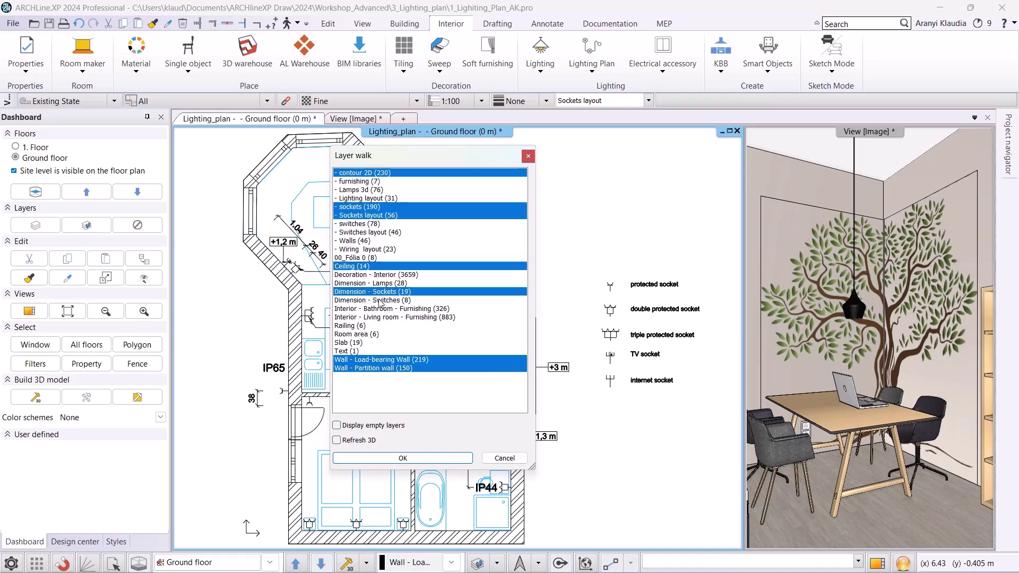
{"action": "left_click", "coordinate": [407, 459]}
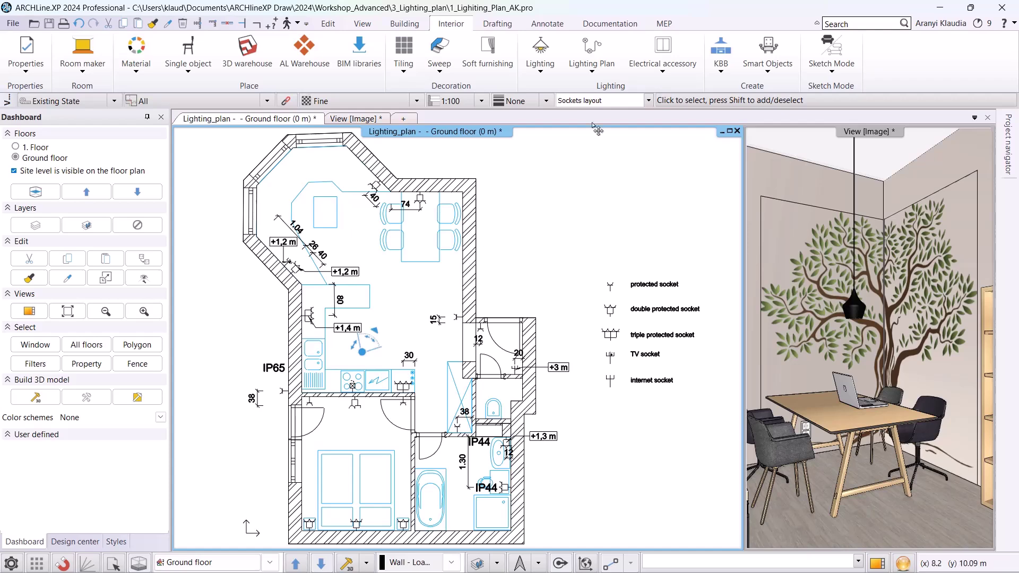
{"action": "left_click", "coordinate": [658, 68]}
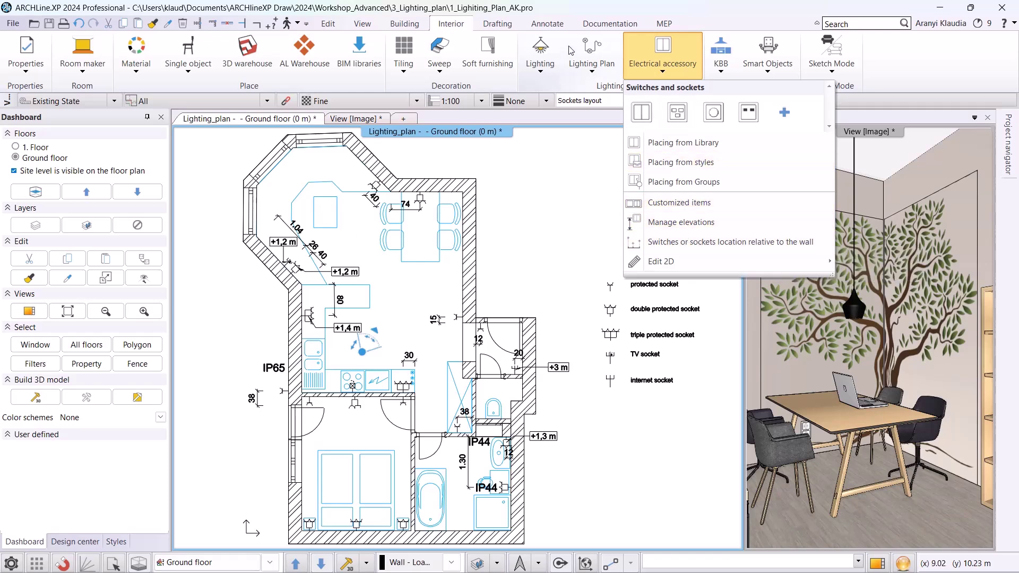
{"action": "left_click", "coordinate": [549, 24]}
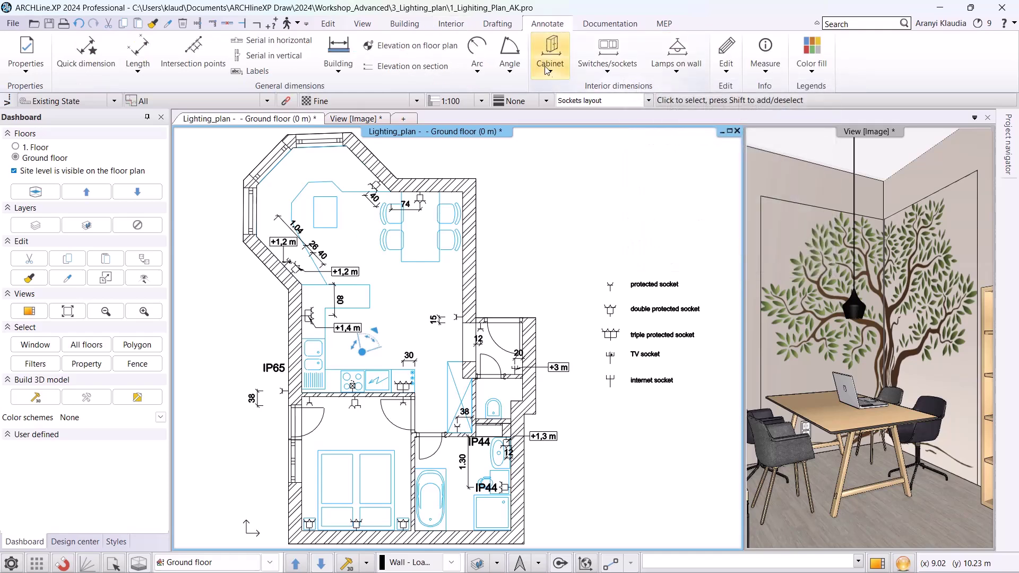
{"action": "left_click", "coordinate": [603, 73]}
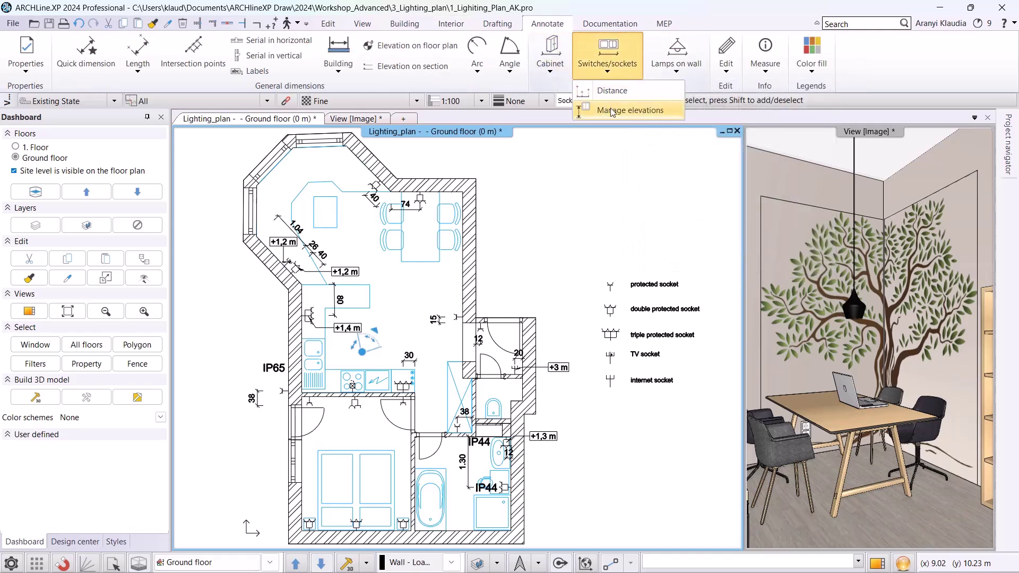
{"action": "left_click", "coordinate": [610, 92]}
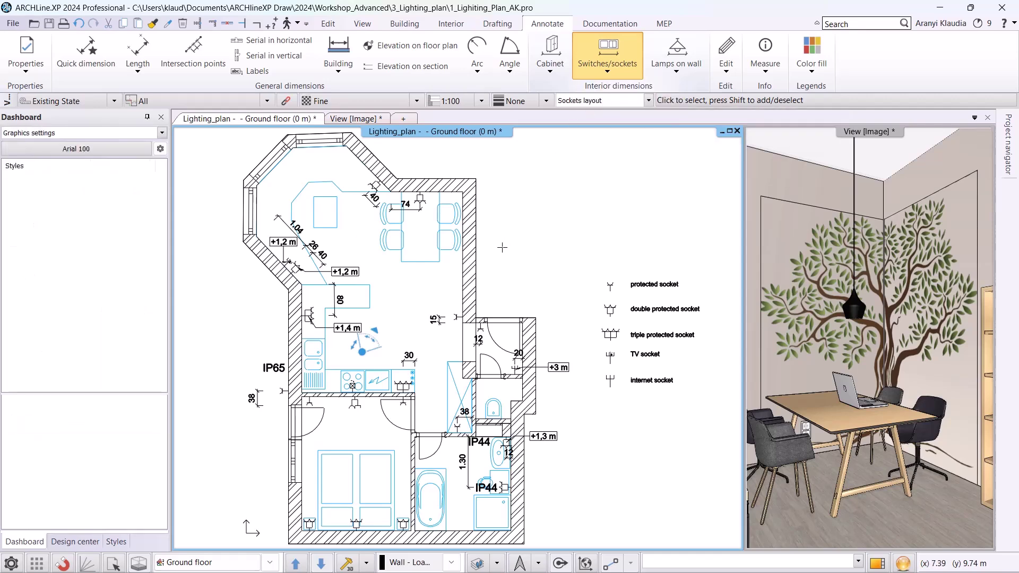
{"action": "scroll", "coordinate": [493, 269], "scroll_direction": "up", "scroll_amount": 4}
{"action": "left_click", "coordinate": [459, 327]}
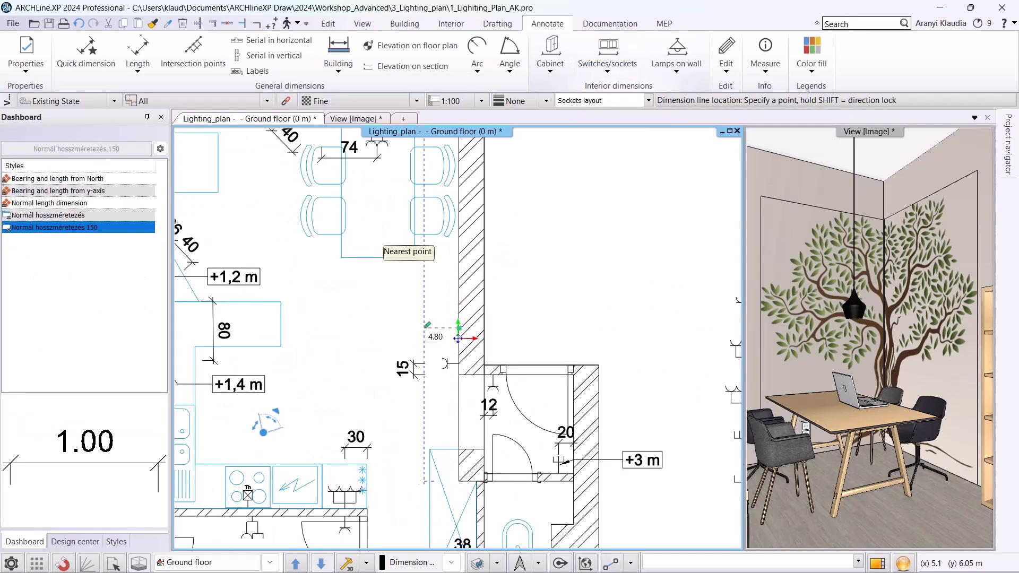
{"action": "scroll", "coordinate": [457, 337], "scroll_direction": "down", "scroll_amount": 2}
{"action": "middle_click_drag", "start_coordinate": [419, 359], "coordinate": [478, 231]}
{"action": "key", "text": "Escape"}
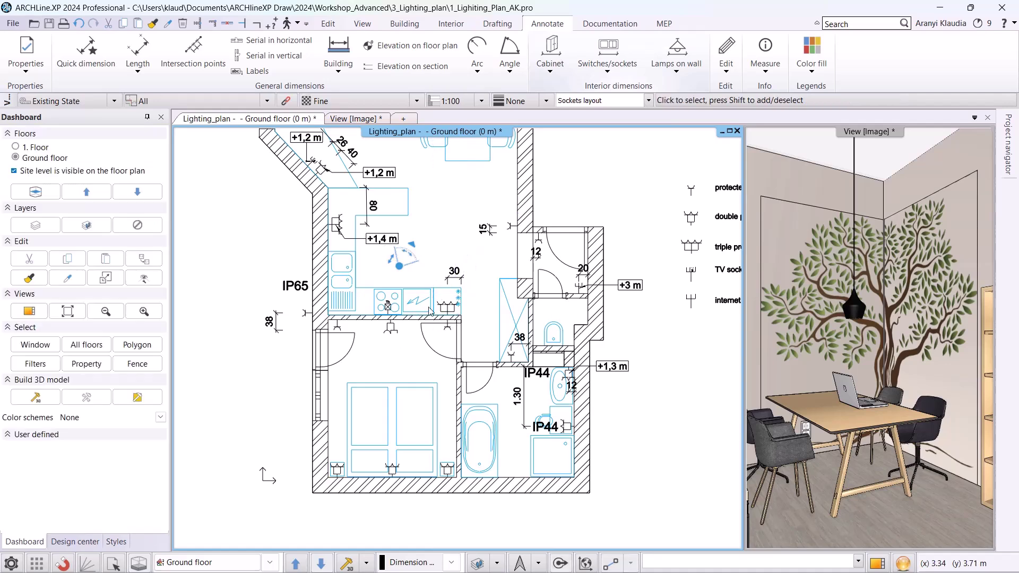
Step: Dimension the socket distances along the bedroom's upper wall, placing the dimension line just inside the room below the sockets
{"action": "left_click", "coordinate": [607, 66]}
{"action": "left_click", "coordinate": [610, 93]}
{"action": "scroll", "coordinate": [430, 344], "scroll_direction": "up", "scroll_amount": 2}
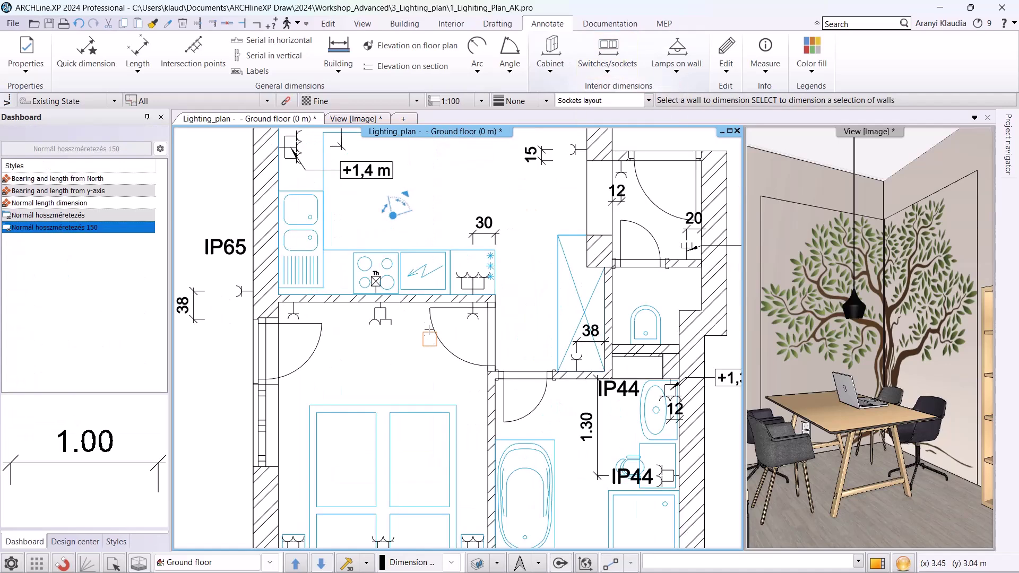
{"action": "left_click", "coordinate": [429, 303]}
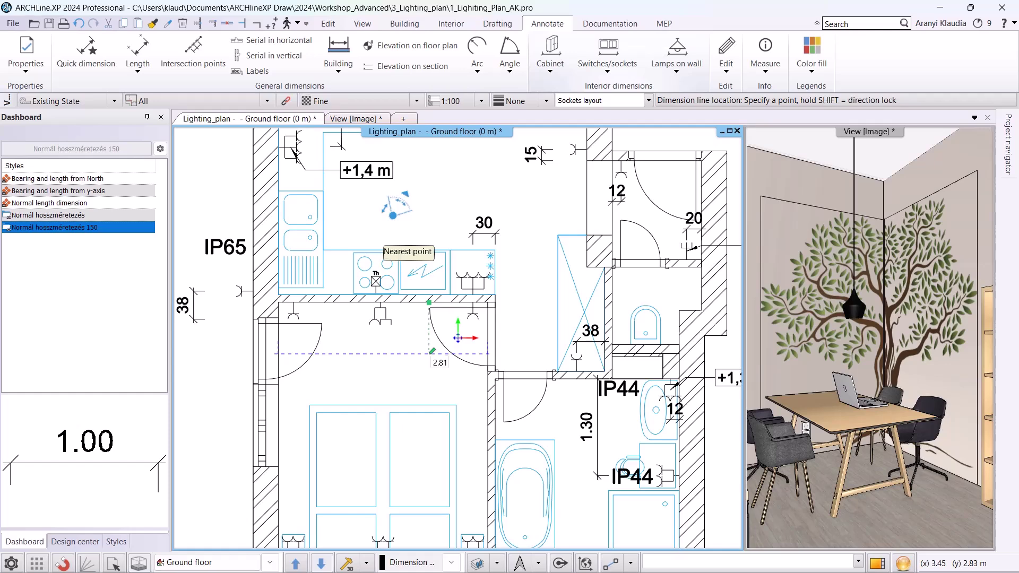
{"action": "left_click", "coordinate": [429, 354]}
Step: Dimension the socket distances along the bedroom's lower wall, placing the dimension line across the bed above the sockets
{"action": "middle_click_drag", "start_coordinate": [400, 451], "coordinate": [419, 329]}
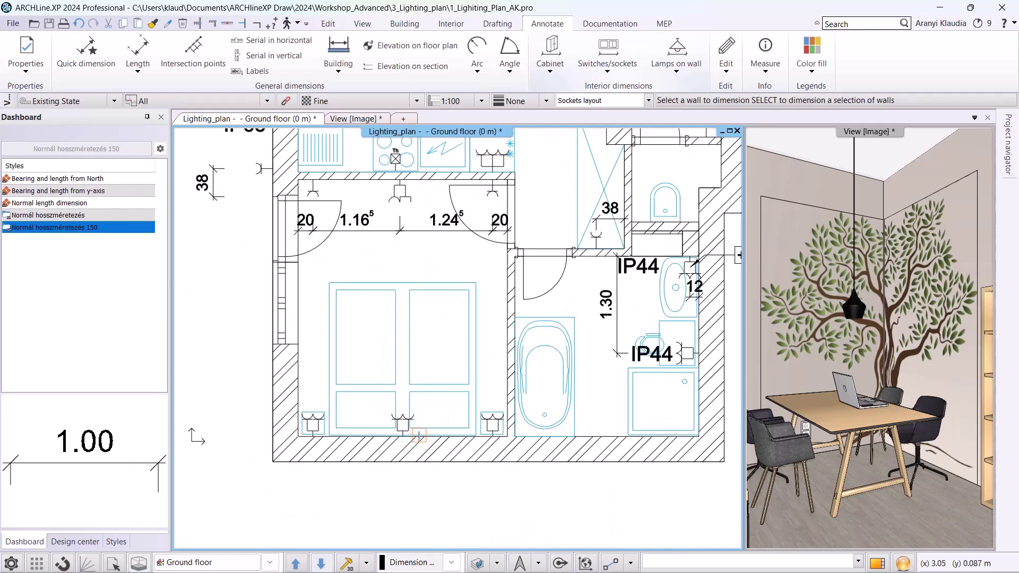
{"action": "left_click", "coordinate": [419, 436]}
{"action": "left_click", "coordinate": [419, 384]}
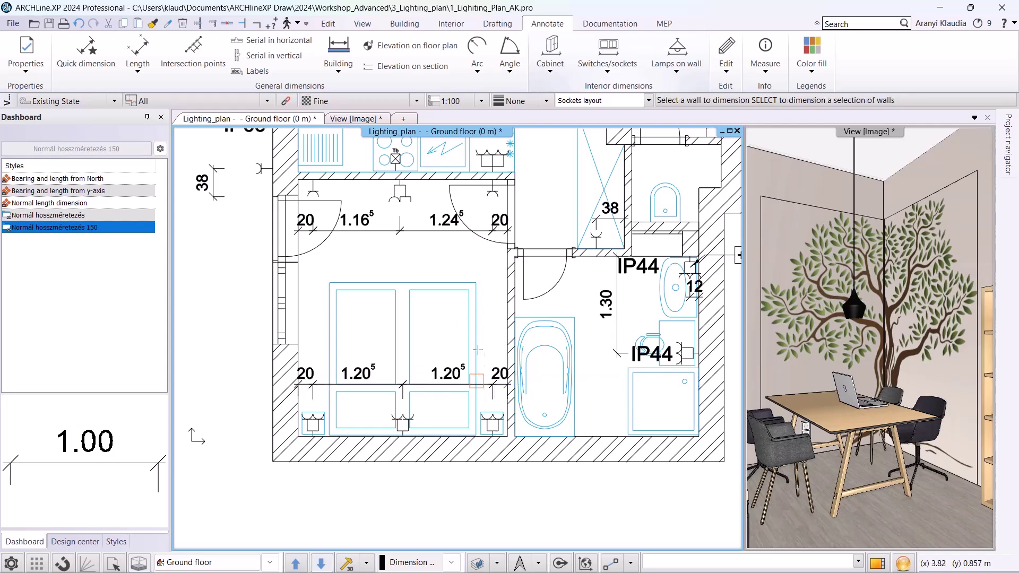
{"action": "key", "text": "Escape"}
Step: Close the Lighting_plan.pdf reference sheet and return to the ground floor plan in ARCHLine.XP
{"action": "scroll", "coordinate": [578, 343], "scroll_direction": "down", "scroll_amount": 1}
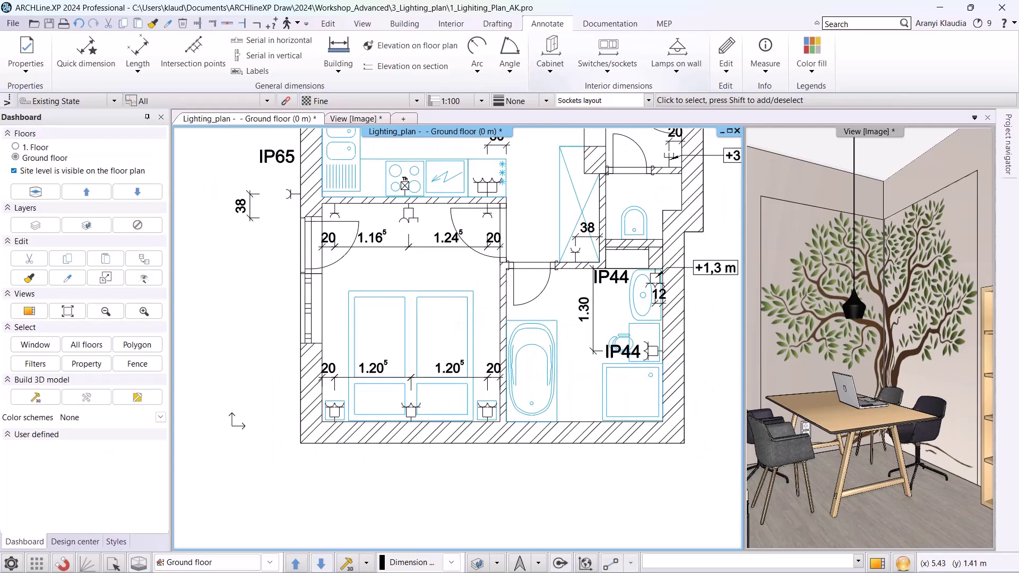
{"action": "middle_click_drag", "start_coordinate": [576, 339], "coordinate": [471, 407]}
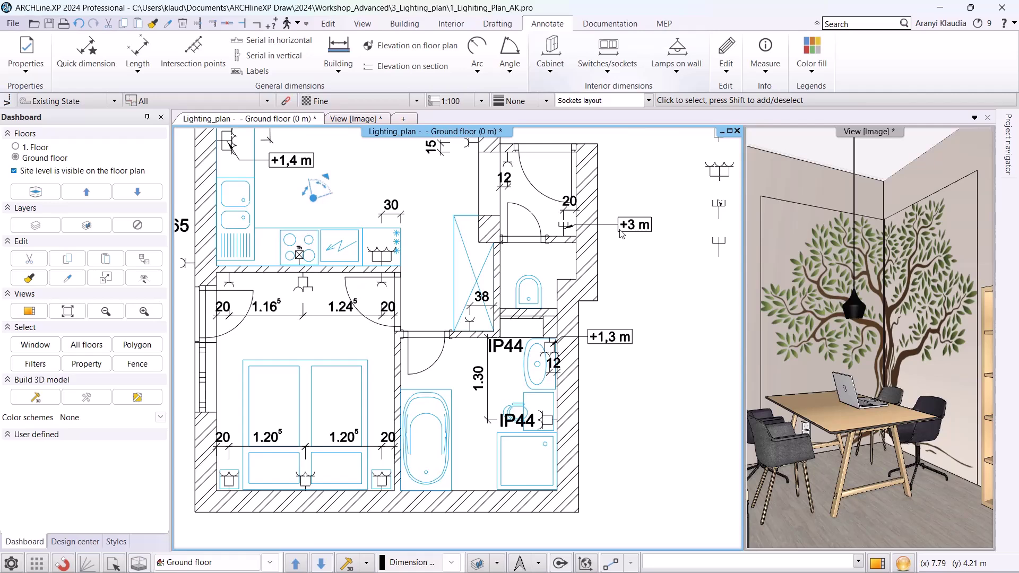
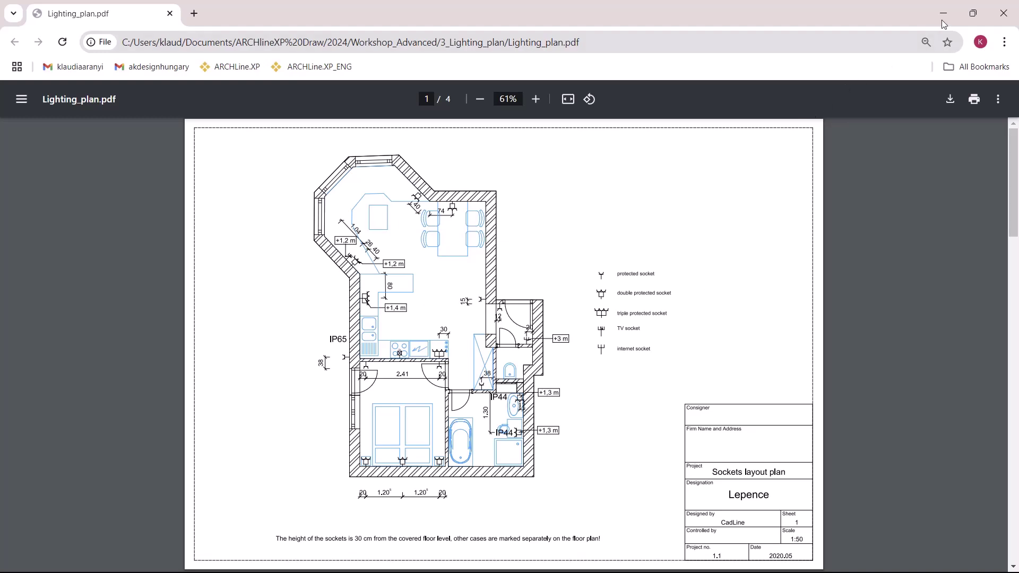
{"action": "left_click", "coordinate": [1003, 13]}
{"action": "left_click", "coordinate": [857, 135]}
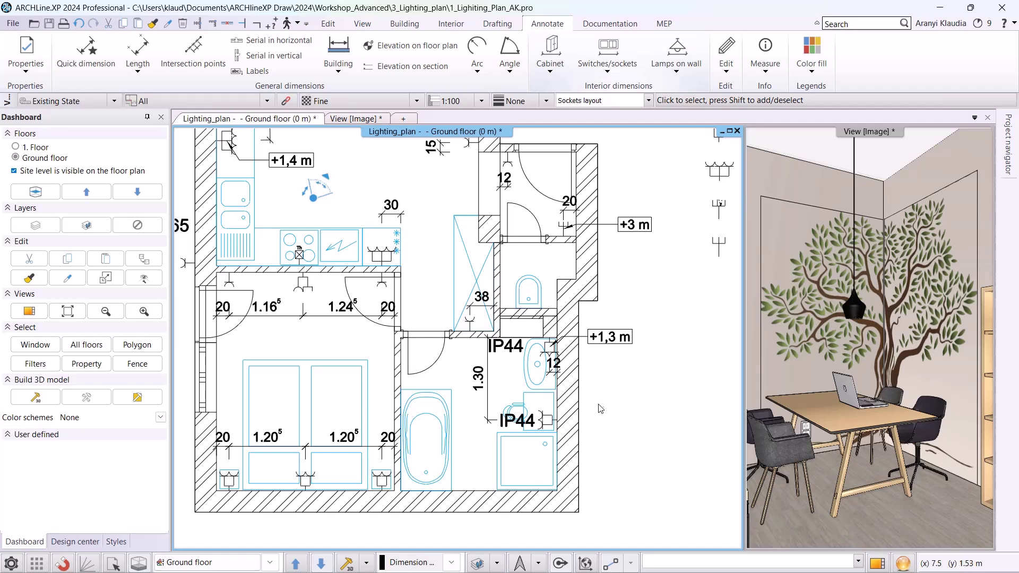
Step: Label the elevation of the lower IP44 bathroom socket with One by one elevations, placing the label outside the exterior wall
{"action": "scroll", "coordinate": [552, 320], "scroll_direction": "up", "scroll_amount": 3}
{"action": "left_click", "coordinate": [621, 71]}
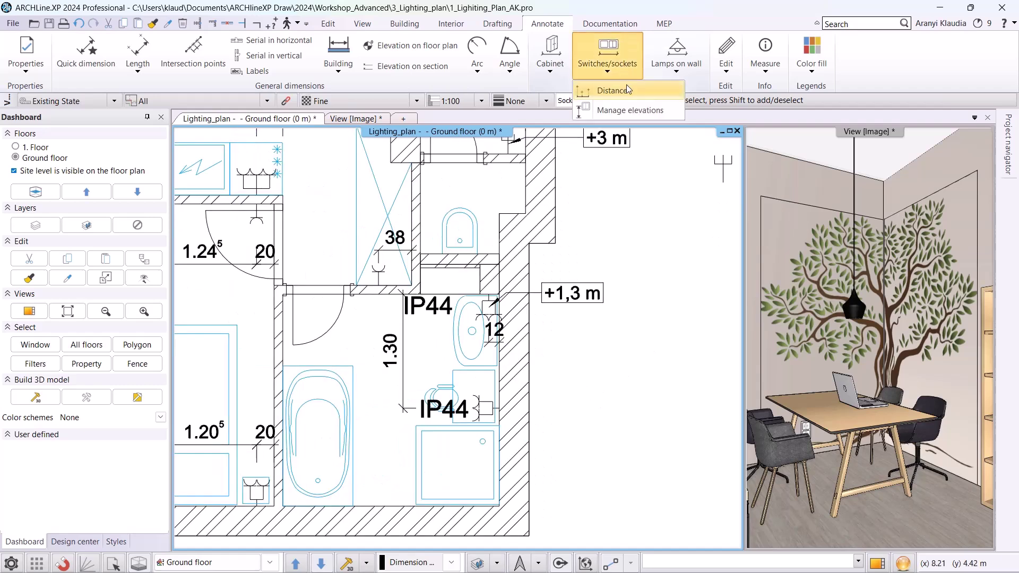
{"action": "left_click", "coordinate": [626, 88]}
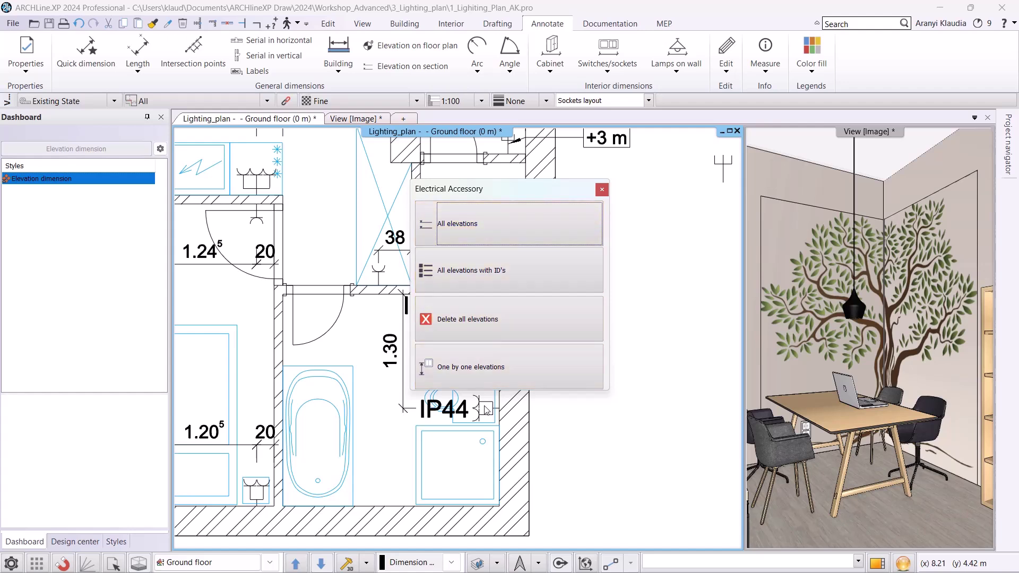
{"action": "left_click", "coordinate": [485, 376]}
{"action": "left_click", "coordinate": [478, 405]}
{"action": "left_click", "coordinate": [559, 405]}
{"action": "left_click", "coordinate": [546, 371]}
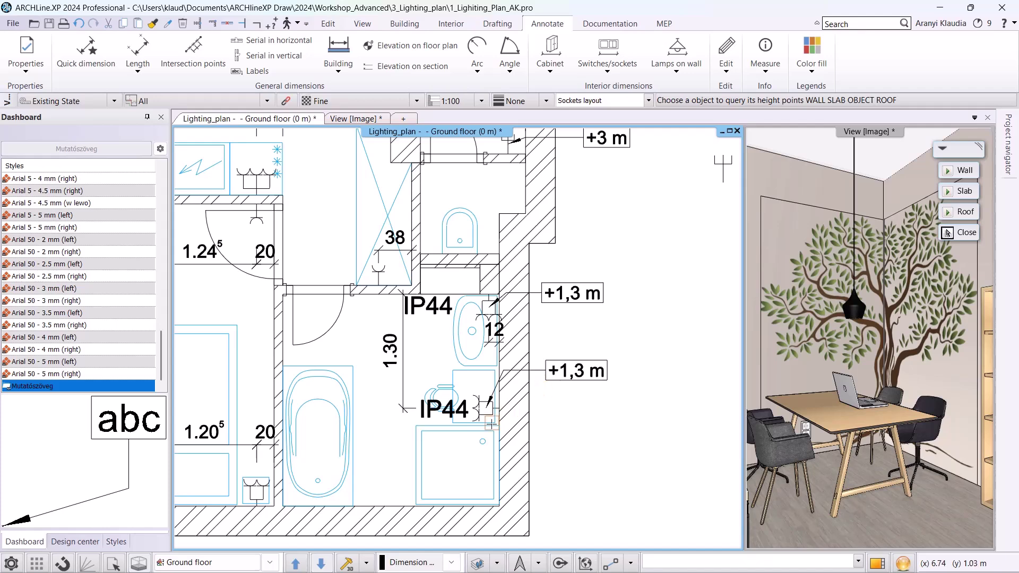
{"action": "key", "text": "Escape"}
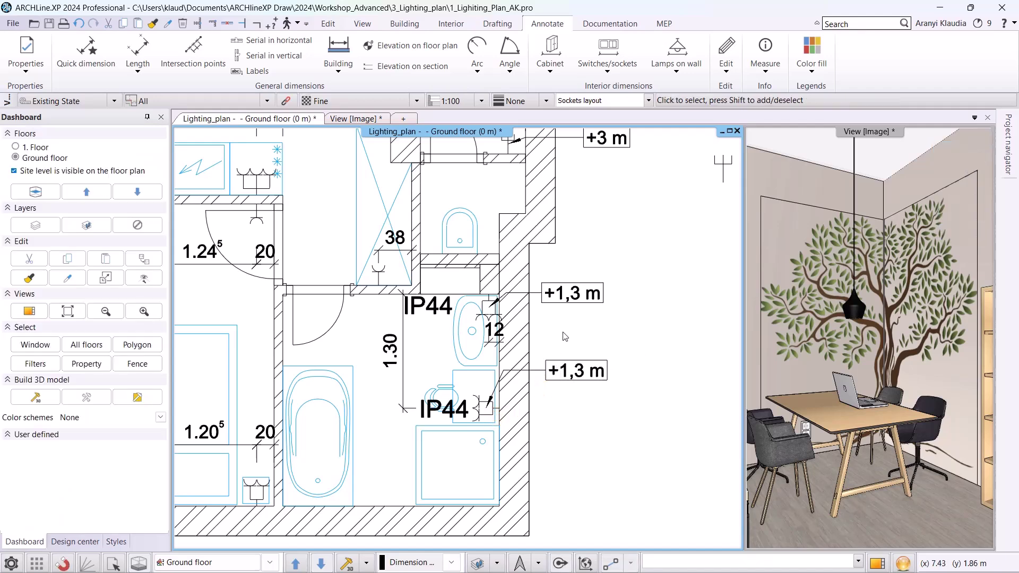
Step: Select all dimensions on the sockets plan and assign them to the Dimension - Sockets layer
{"action": "scroll", "coordinate": [537, 300], "scroll_direction": "down", "scroll_amount": 3}
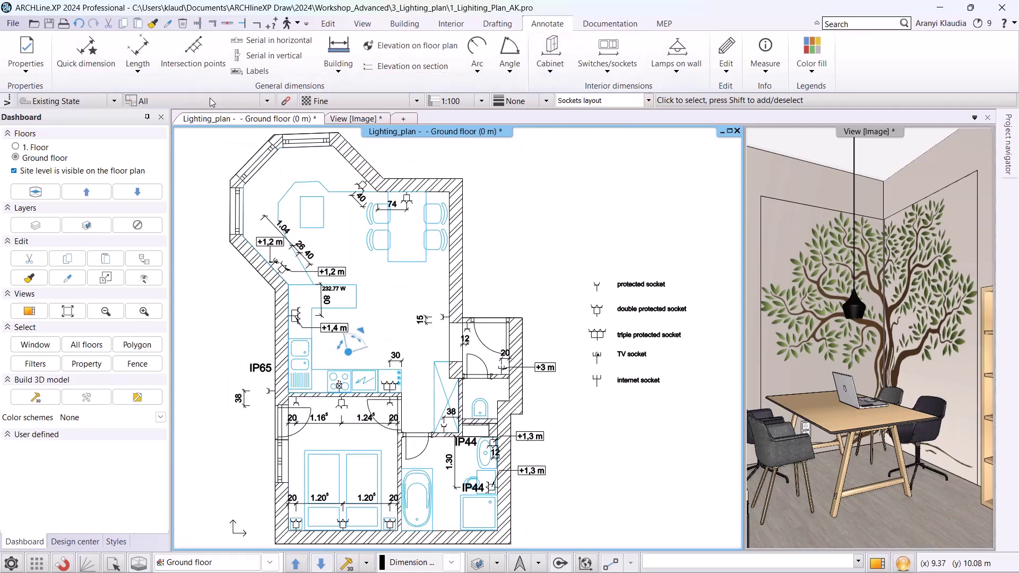
{"action": "right_click", "coordinate": [149, 49]}
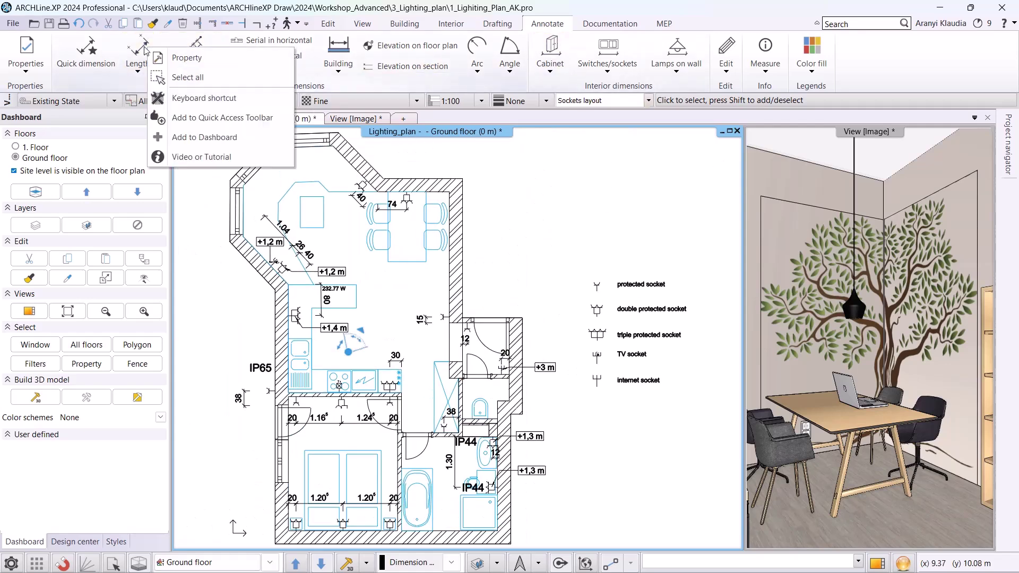
{"action": "left_click", "coordinate": [197, 87]}
{"action": "left_click", "coordinate": [148, 192]}
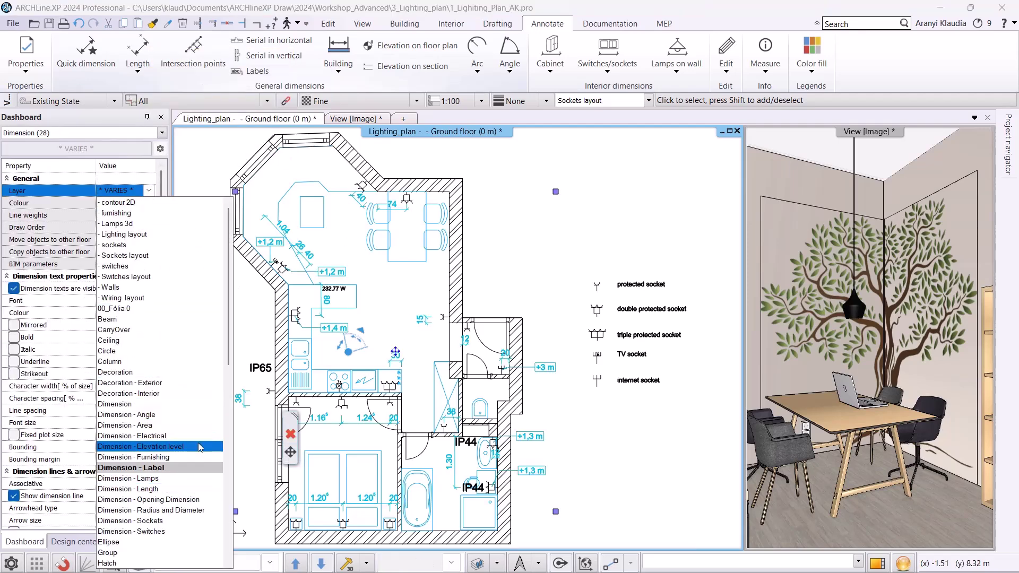
{"action": "left_click", "coordinate": [175, 521]}
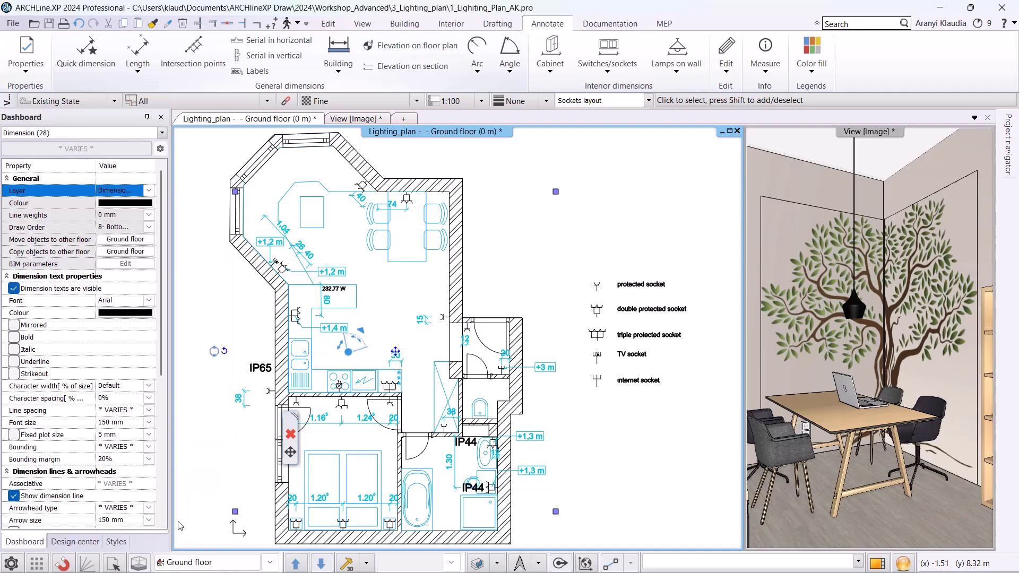
Step: Assign the lower bathroom socket's elevation label to the Dimension - Sockets layer and deselect it
{"action": "left_click", "coordinate": [530, 470]}
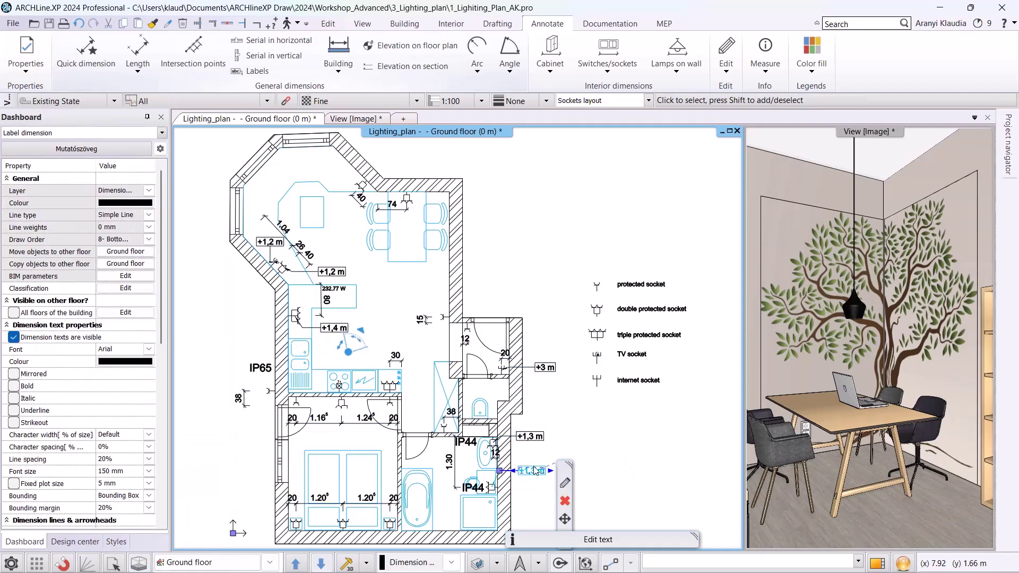
{"action": "left_click", "coordinate": [149, 190]}
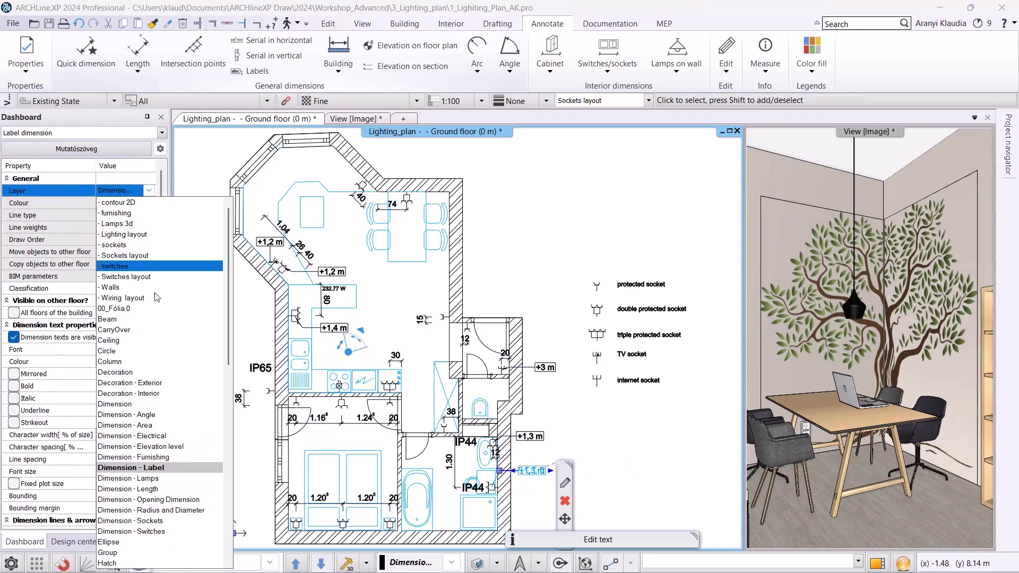
{"action": "left_click", "coordinate": [167, 523]}
{"action": "left_click", "coordinate": [594, 455]}
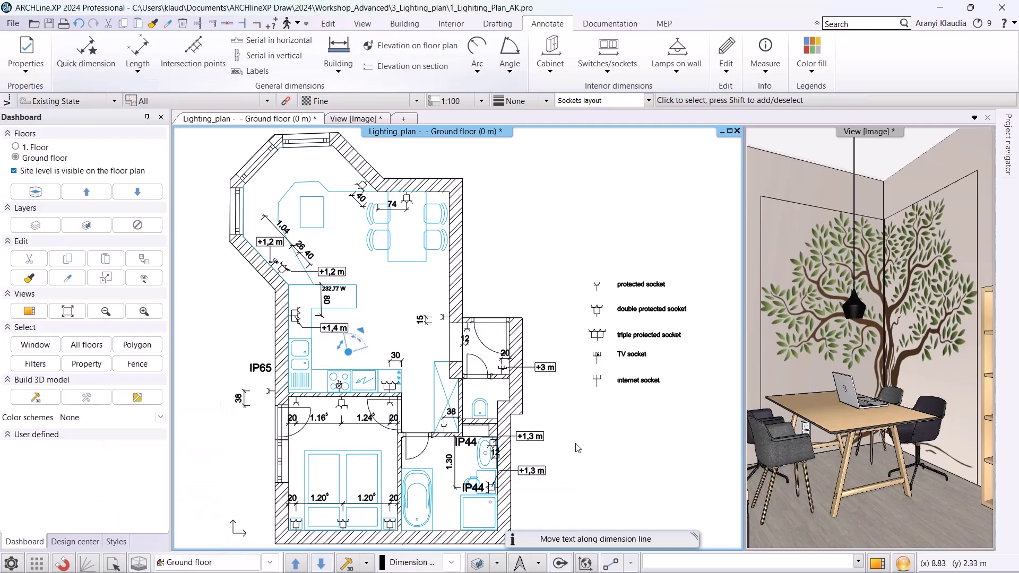
Step: Switch the floor plan to the Switches layout and turn on the Dimension - Switches layer using Layer Walk
{"action": "left_click", "coordinate": [648, 101]}
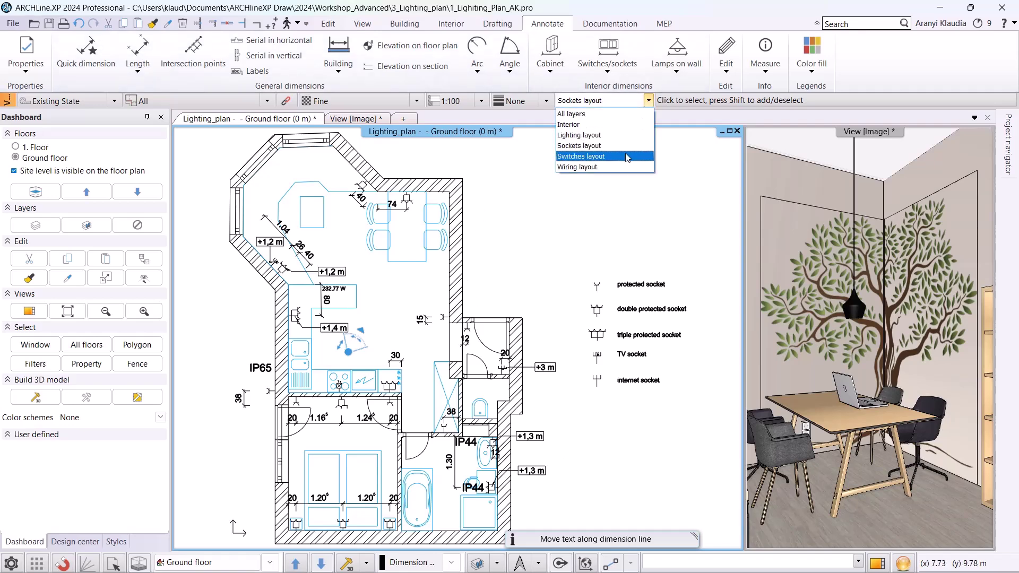
{"action": "left_click", "coordinate": [581, 156]}
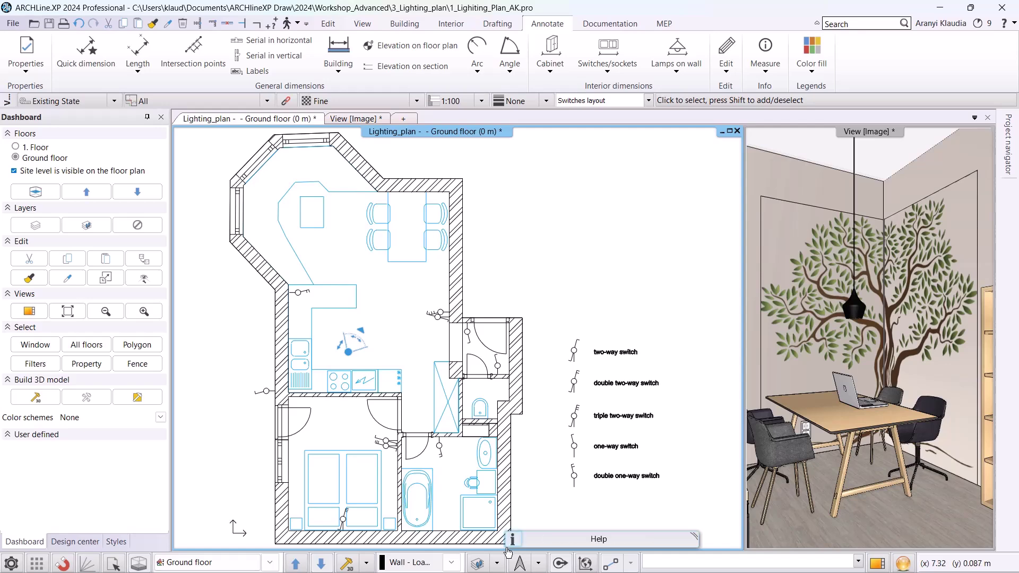
{"action": "left_click", "coordinate": [496, 563]}
{"action": "left_click", "coordinate": [530, 504]}
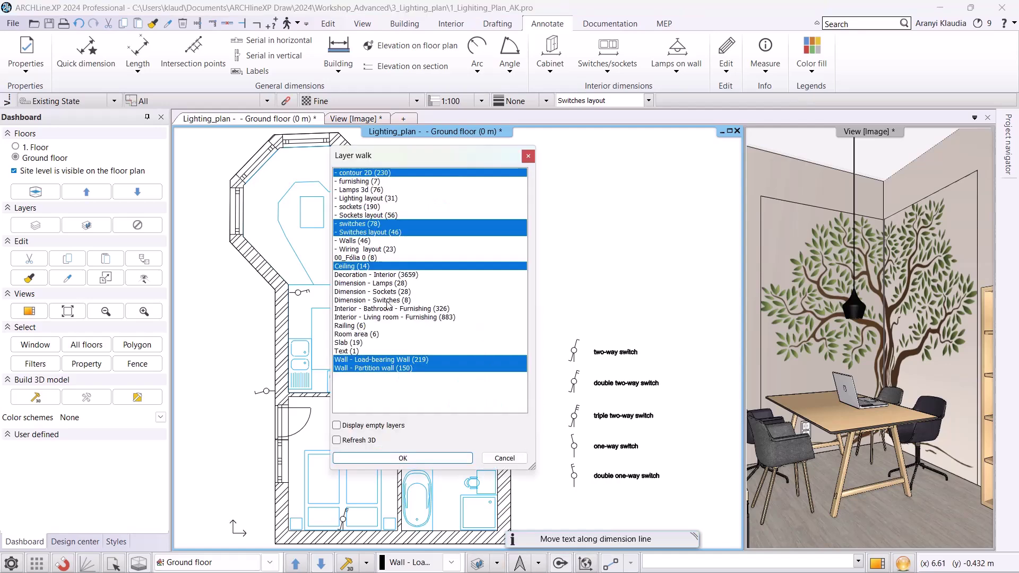
{"action": "left_click", "coordinate": [438, 459]}
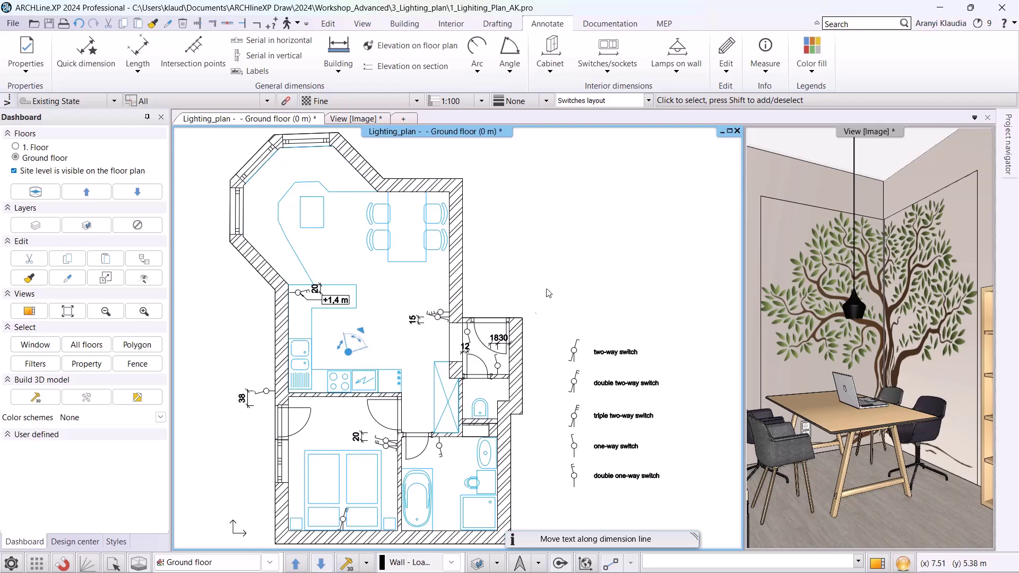
Step: Dimension the bedroom switch along the lower exterior wall with the Switches/sockets Distance command, placing the dimension line across the bed
{"action": "left_click", "coordinate": [625, 79]}
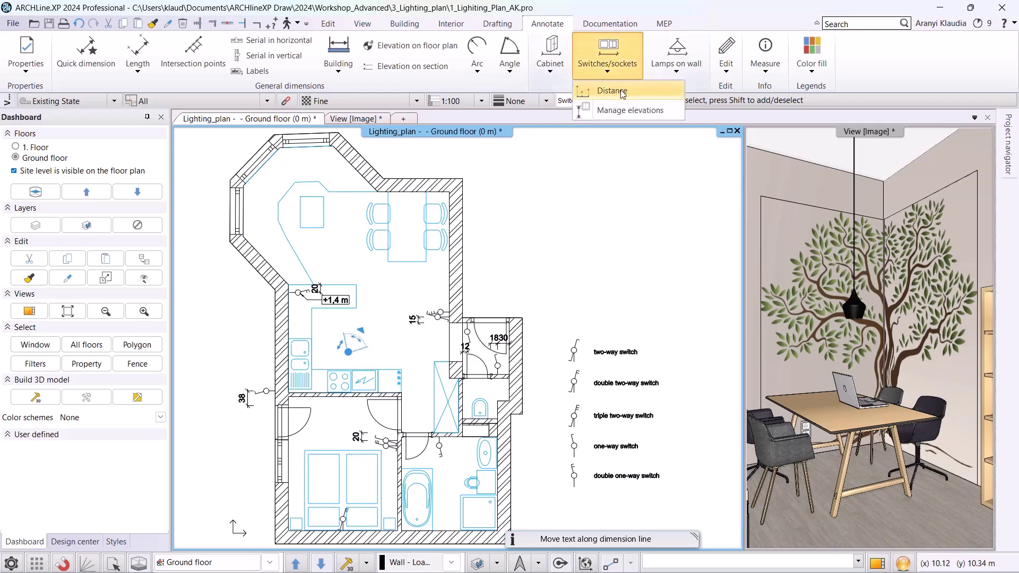
{"action": "left_click", "coordinate": [611, 90]}
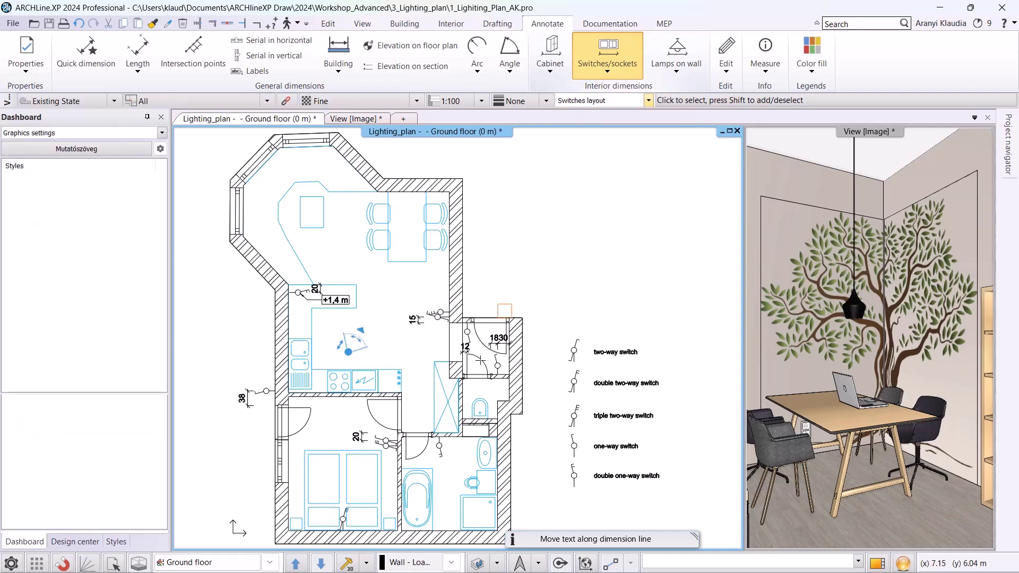
{"action": "scroll", "coordinate": [366, 522], "scroll_direction": "up", "scroll_amount": 2}
{"action": "left_click", "coordinate": [366, 523]}
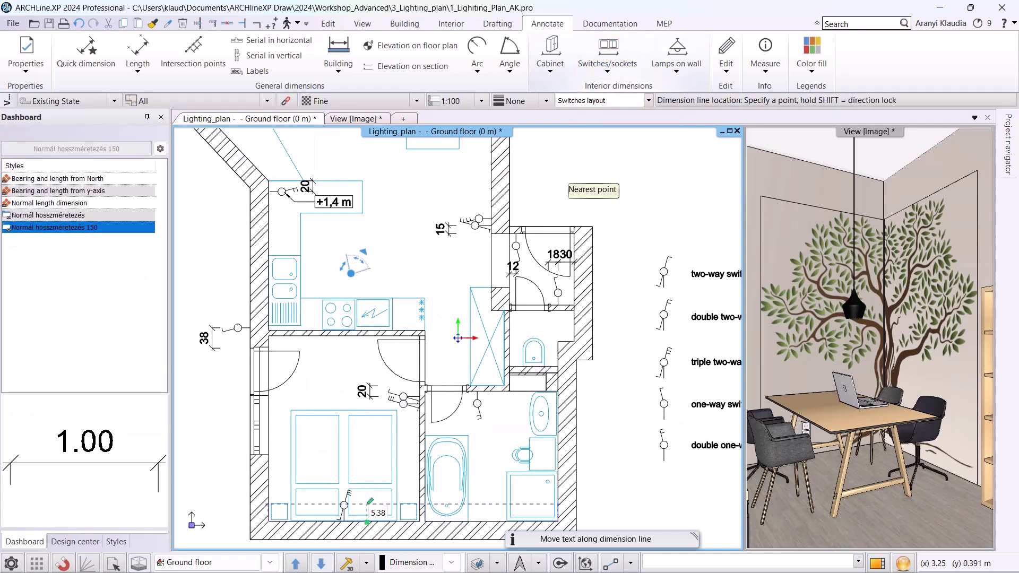
{"action": "left_click", "coordinate": [384, 472]}
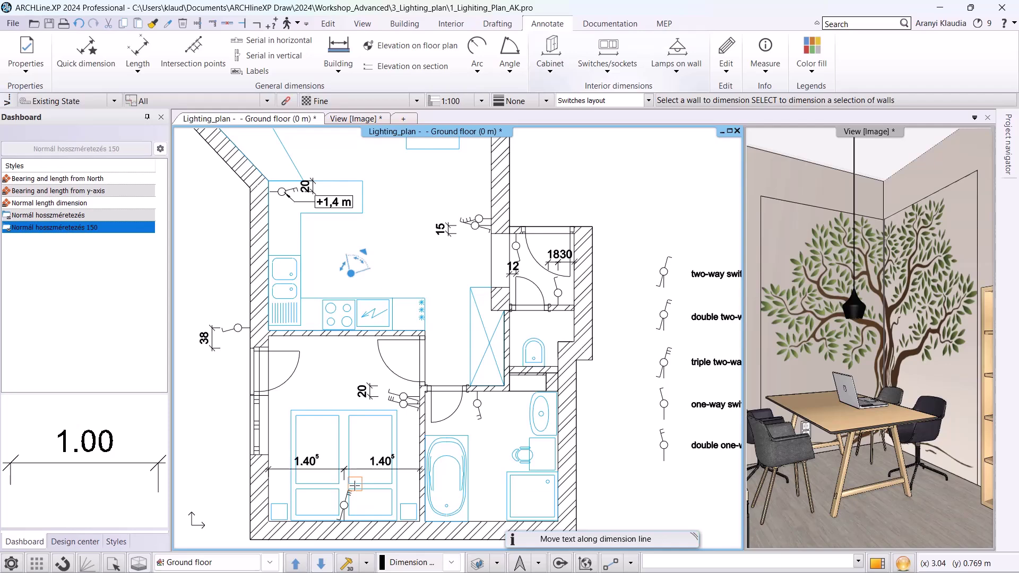
Step: Dimension the bathroom switch along the wall beside the door, placing the dimension line inside the room, and end the command
{"action": "left_click", "coordinate": [494, 391]}
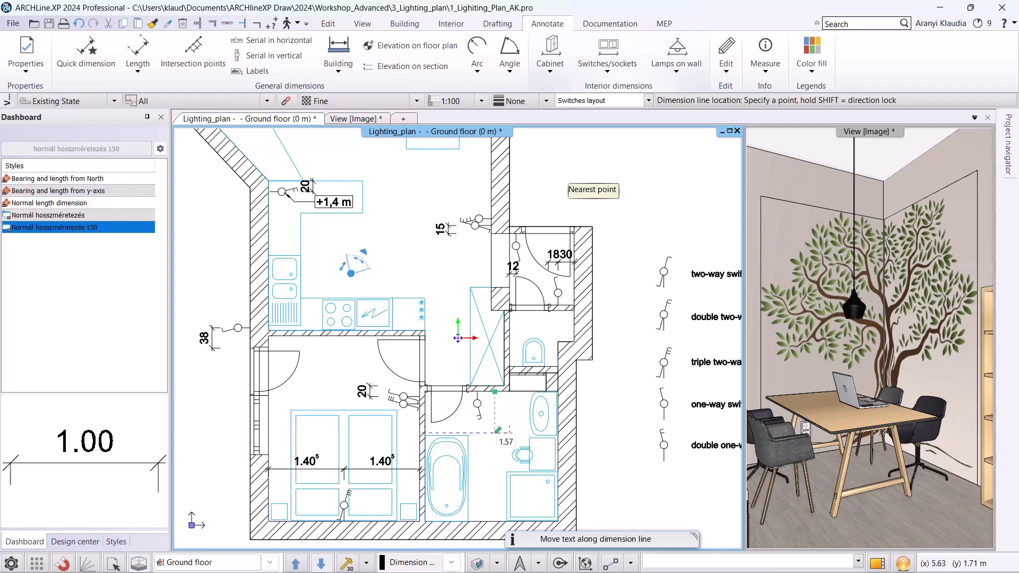
{"action": "left_click", "coordinate": [498, 430]}
{"action": "scroll", "coordinate": [455, 340], "scroll_direction": "down", "scroll_amount": 3}
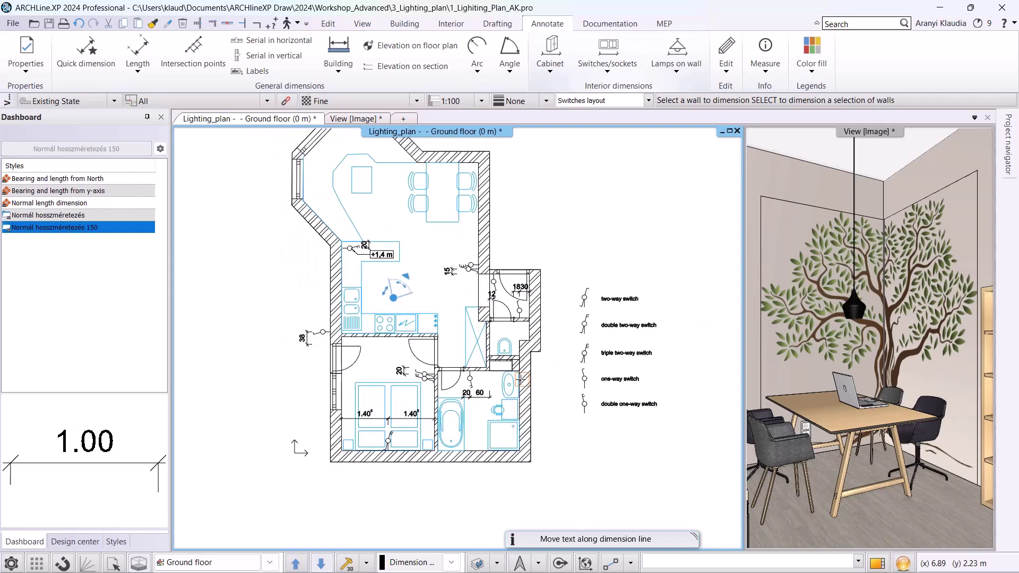
{"action": "key", "text": "Escape"}
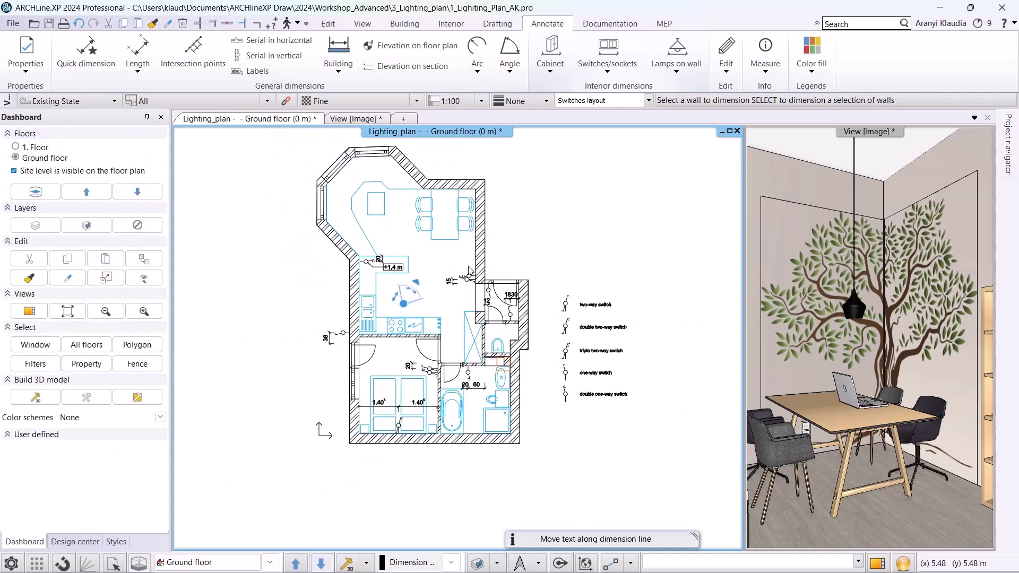
Step: Select all dimensions on the switches plan, assign them to the Dimension - Switches layer and deselect them
{"action": "right_click", "coordinate": [137, 50]}
{"action": "left_click", "coordinate": [187, 79]}
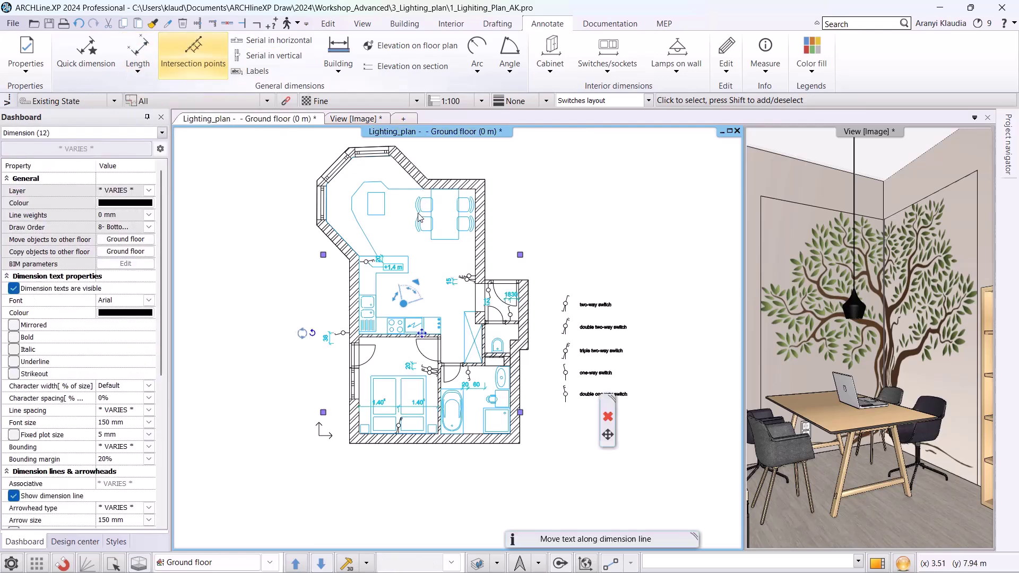
{"action": "left_click", "coordinate": [149, 190]}
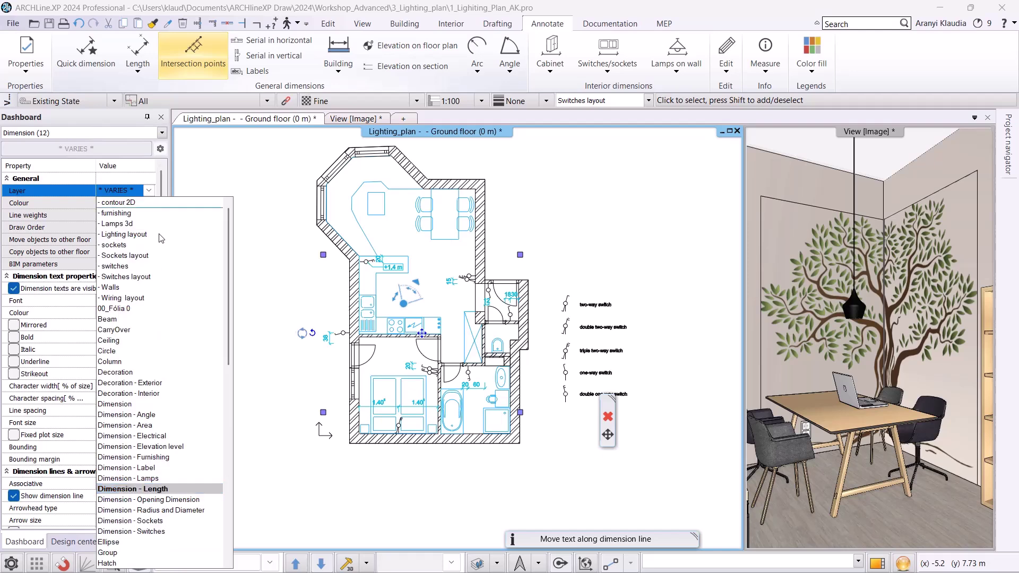
{"action": "left_click", "coordinate": [183, 532]}
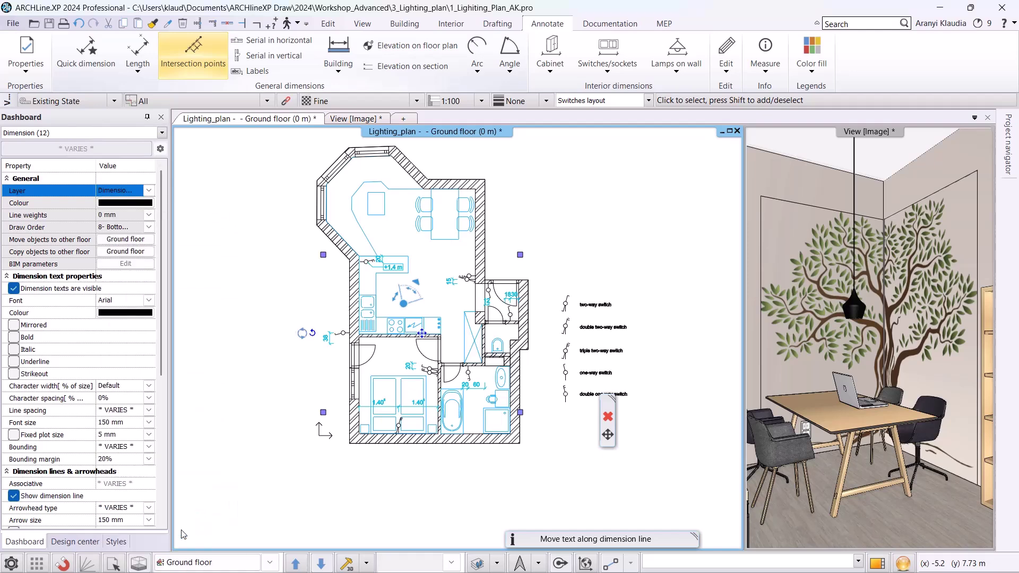
{"action": "left_click", "coordinate": [380, 484]}
{"action": "left_click", "coordinate": [380, 484]}
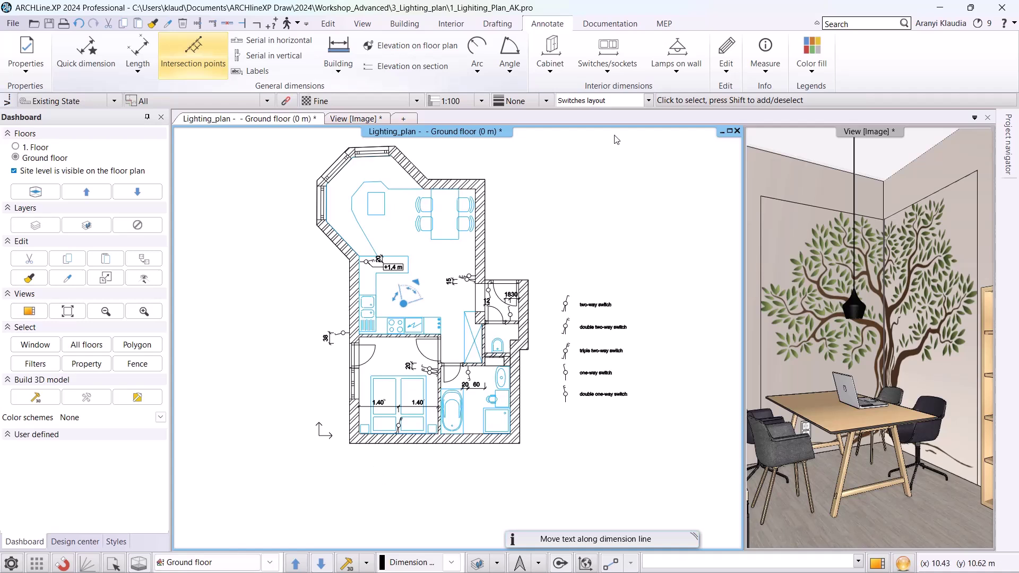
Step: Switch the floor plan to the Lighting layout and turn on the Dimension - Lamps layer using Layer Walk
{"action": "left_click", "coordinate": [648, 100]}
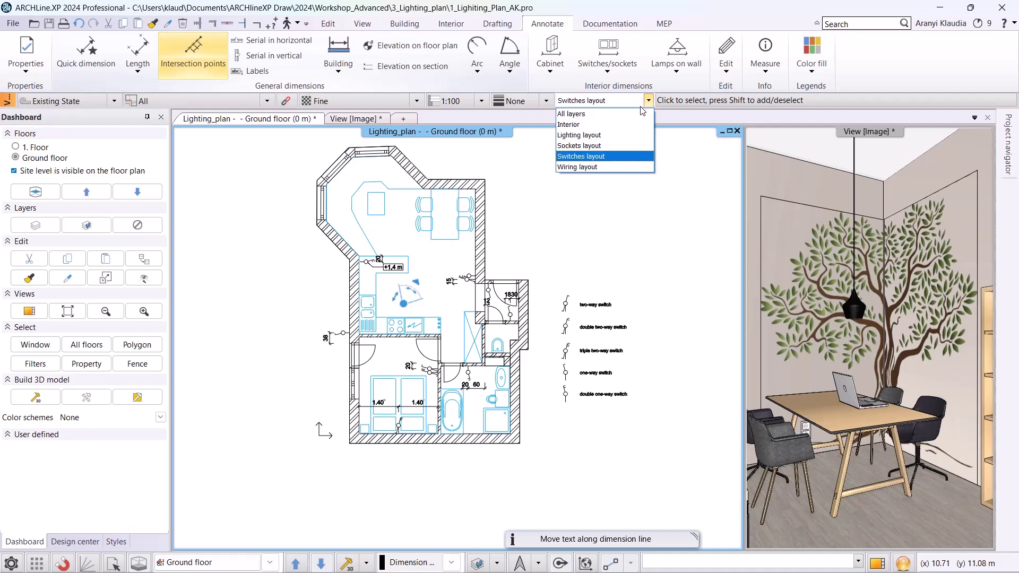
{"action": "left_click", "coordinate": [579, 135]}
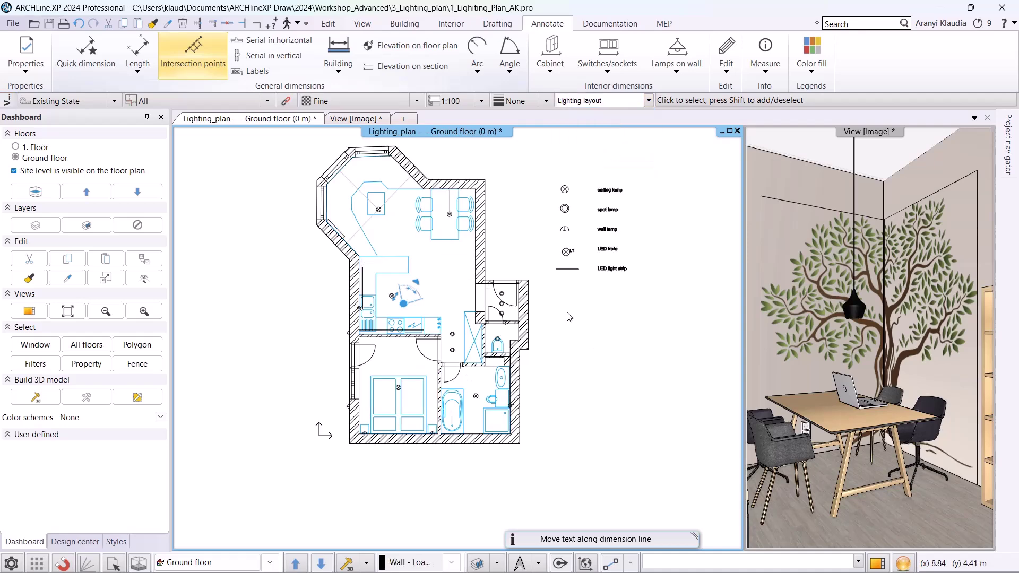
{"action": "left_click", "coordinate": [497, 563]}
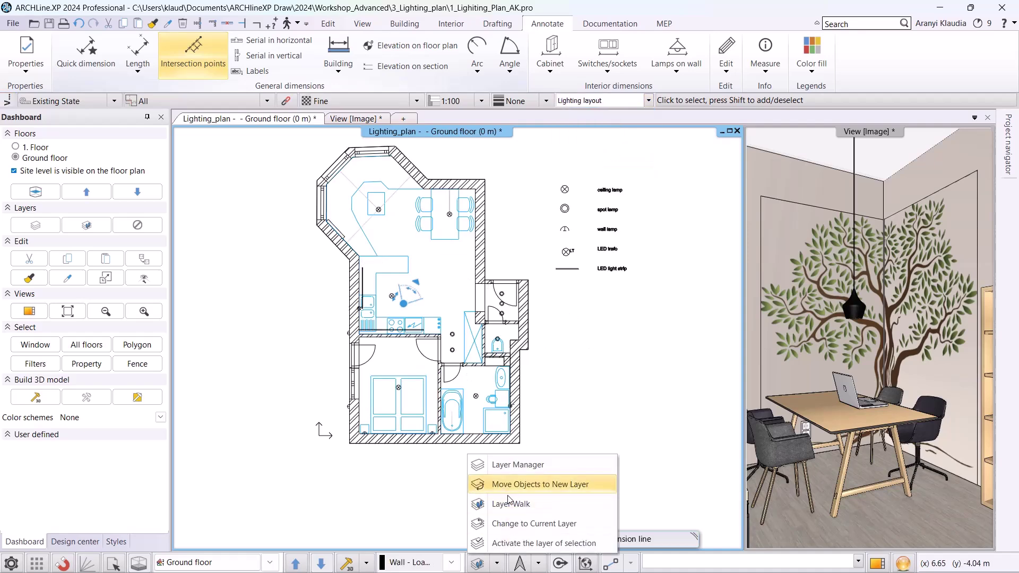
{"action": "left_click", "coordinate": [509, 503]}
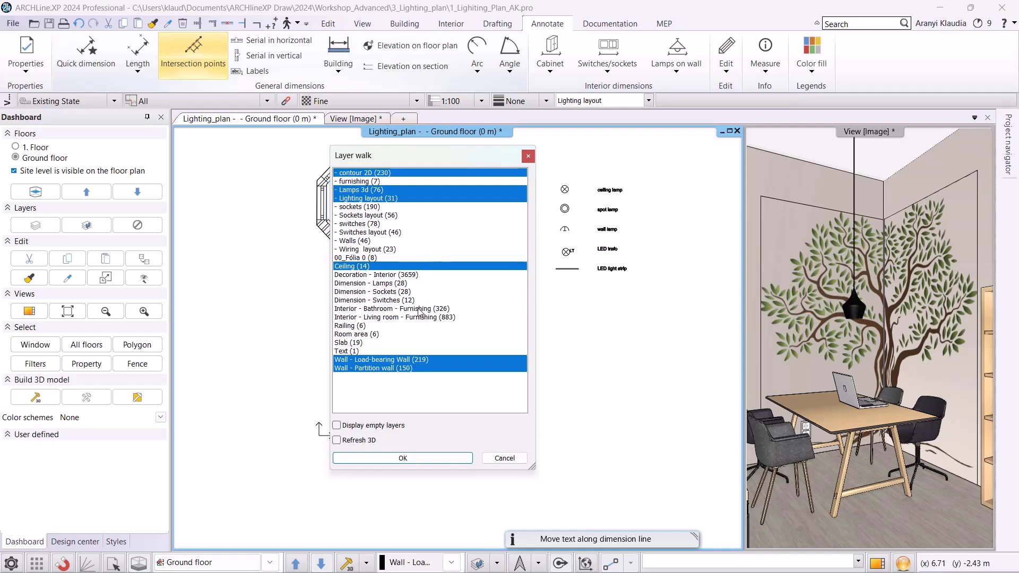
{"action": "left_click", "coordinate": [387, 284]}
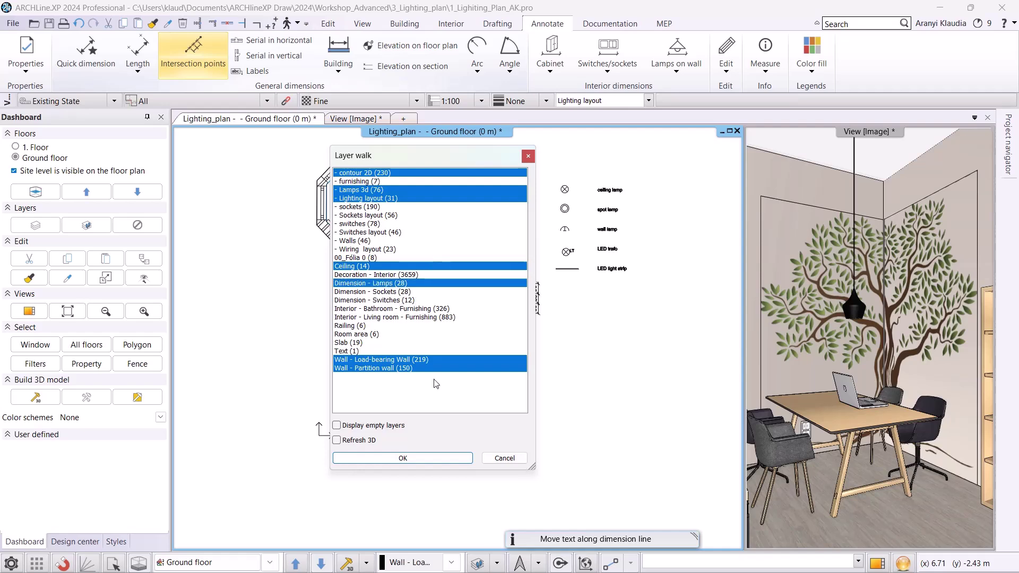
{"action": "left_click", "coordinate": [434, 458]}
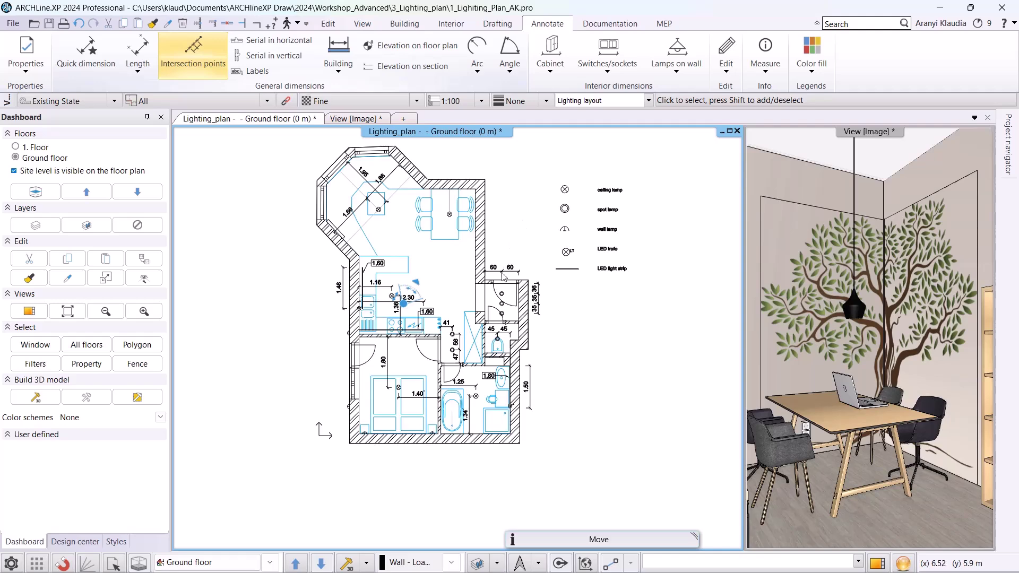
Step: Dimension the wall lamps along the left exterior wall with Lamps on wall, placing the dimension line outside the building
{"action": "scroll", "coordinate": [341, 379], "scroll_direction": "up", "scroll_amount": 3}
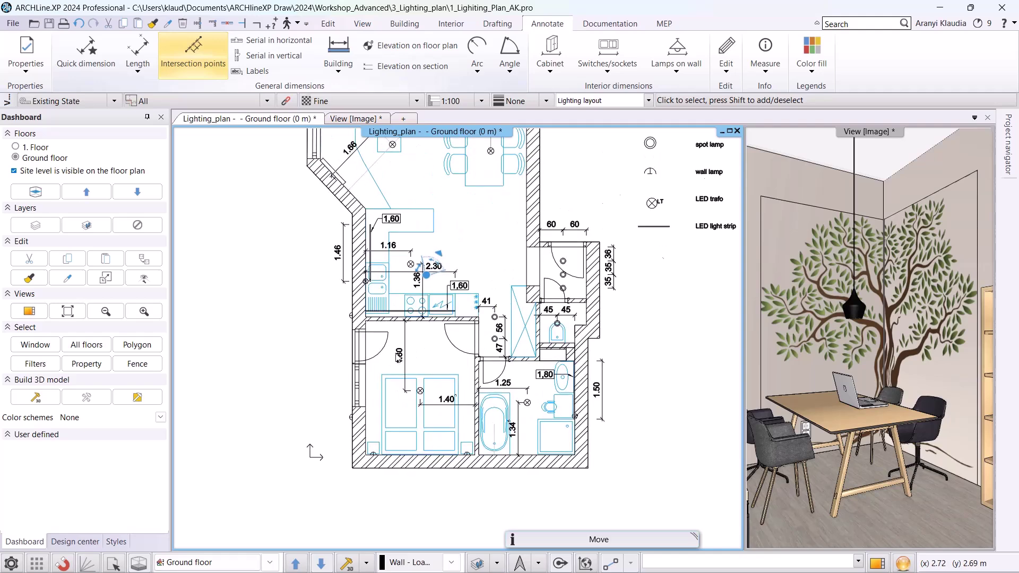
{"action": "left_click", "coordinate": [676, 71]}
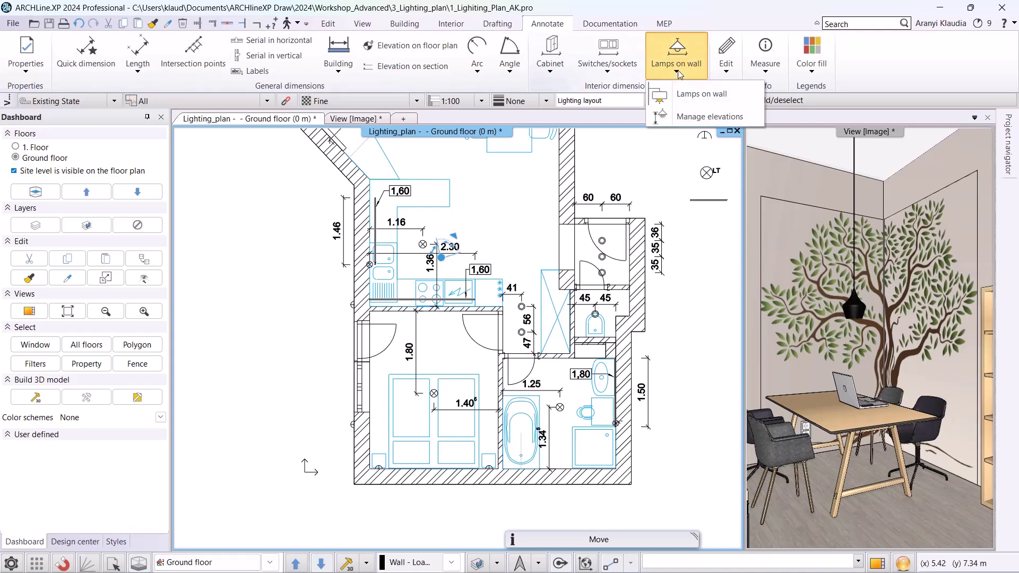
{"action": "left_click", "coordinate": [691, 94]}
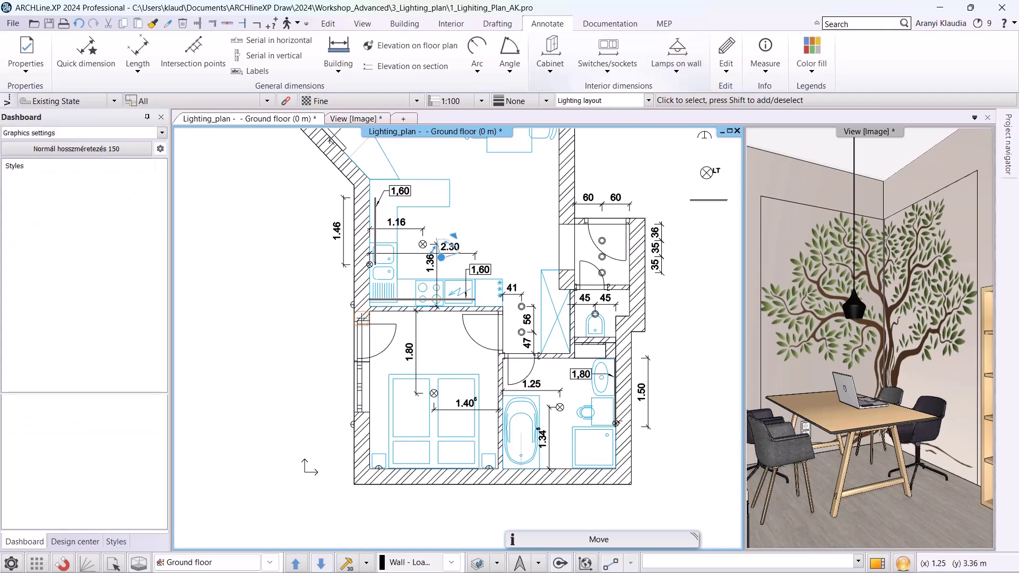
{"action": "left_click", "coordinate": [355, 316]}
{"action": "left_click", "coordinate": [323, 297]}
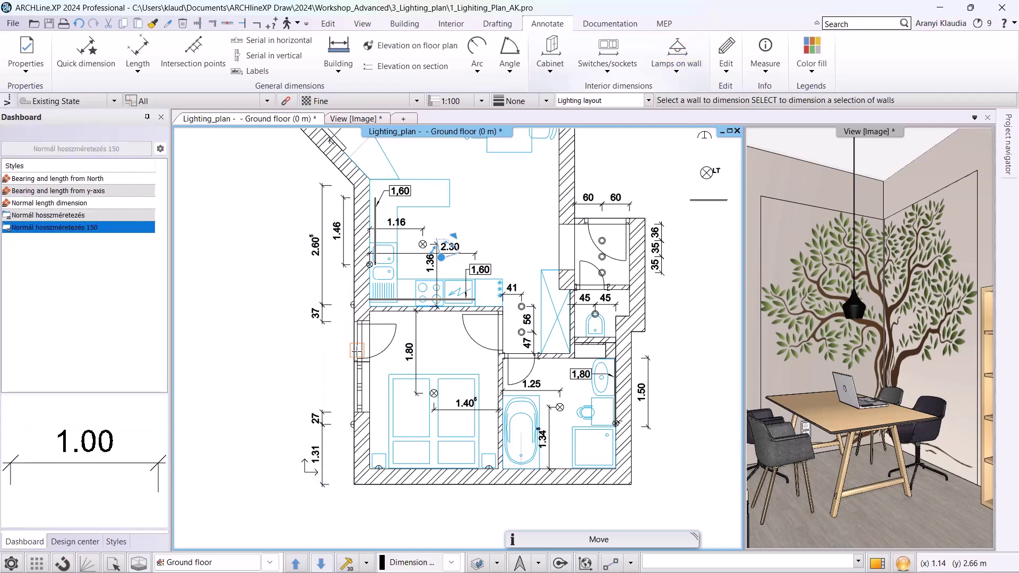
Step: Dimension the two bedside wall lamps along the bedroom's lower wall, placing the dimension line across the bed, and end the command
{"action": "scroll", "coordinate": [457, 459], "scroll_direction": "up", "scroll_amount": 2}
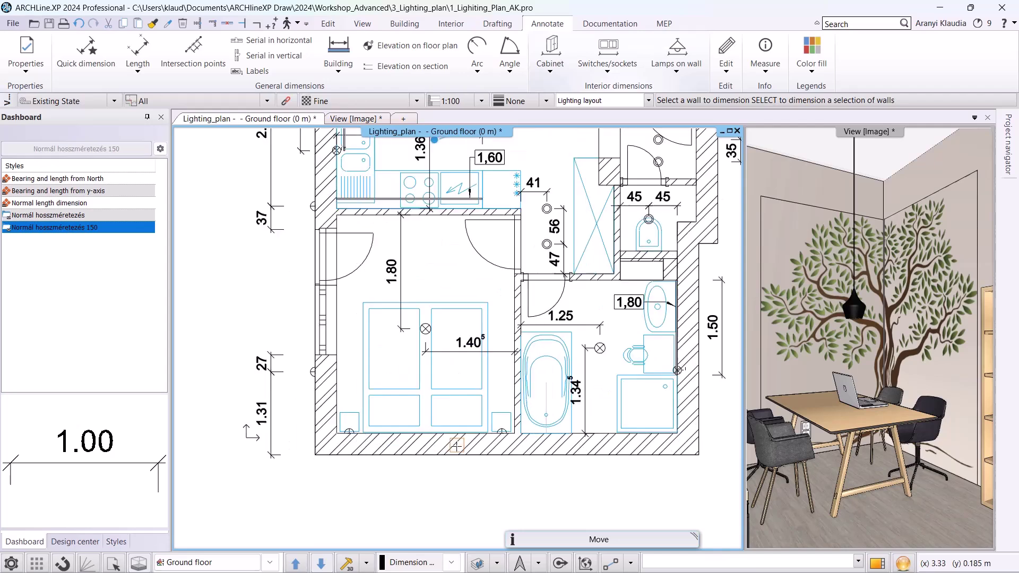
{"action": "left_click", "coordinate": [461, 433]}
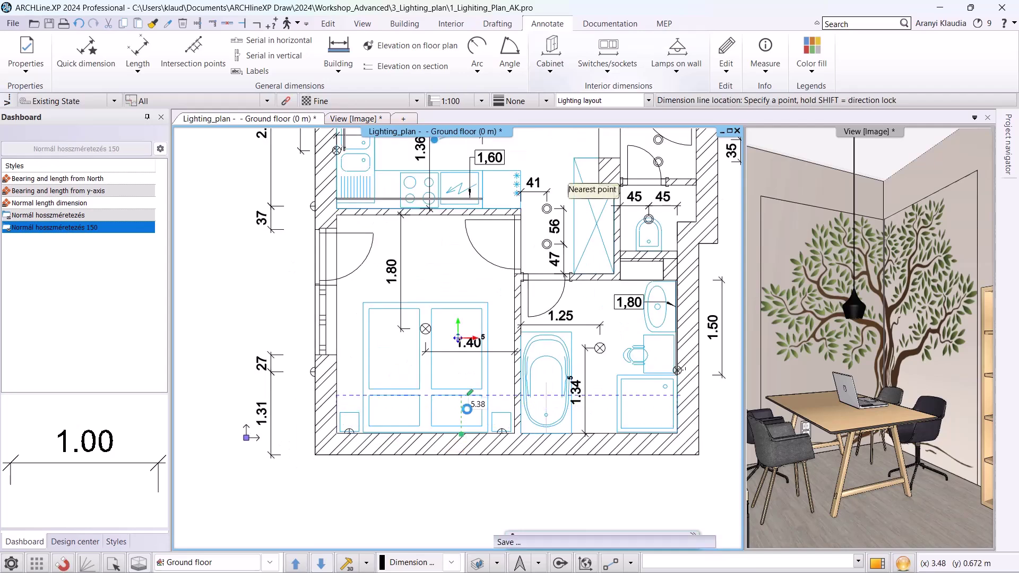
{"action": "left_click", "coordinate": [470, 392]}
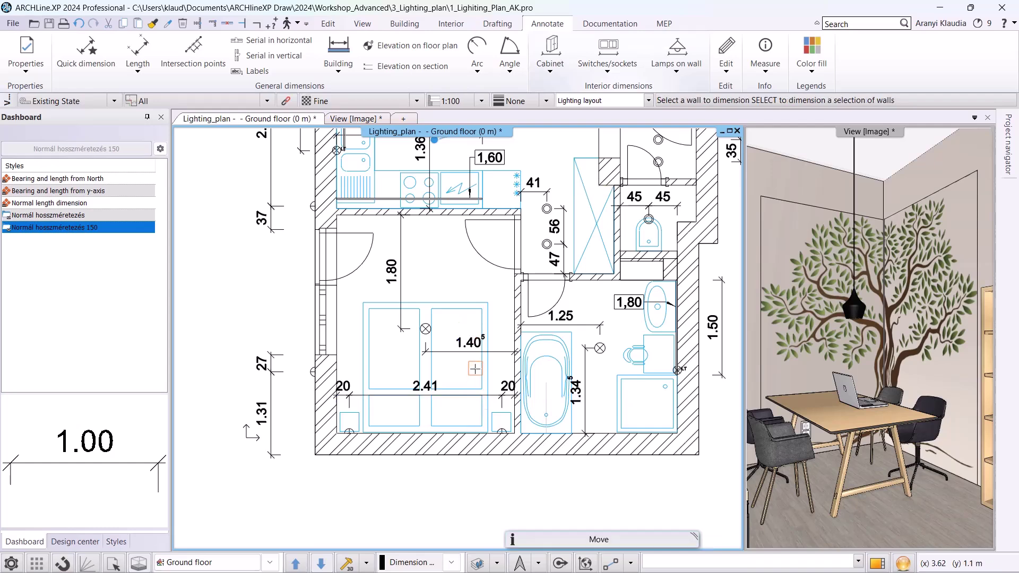
{"action": "scroll", "coordinate": [520, 302], "scroll_direction": "down", "scroll_amount": 2}
{"action": "scroll", "coordinate": [505, 275], "scroll_direction": "down", "scroll_amount": 2}
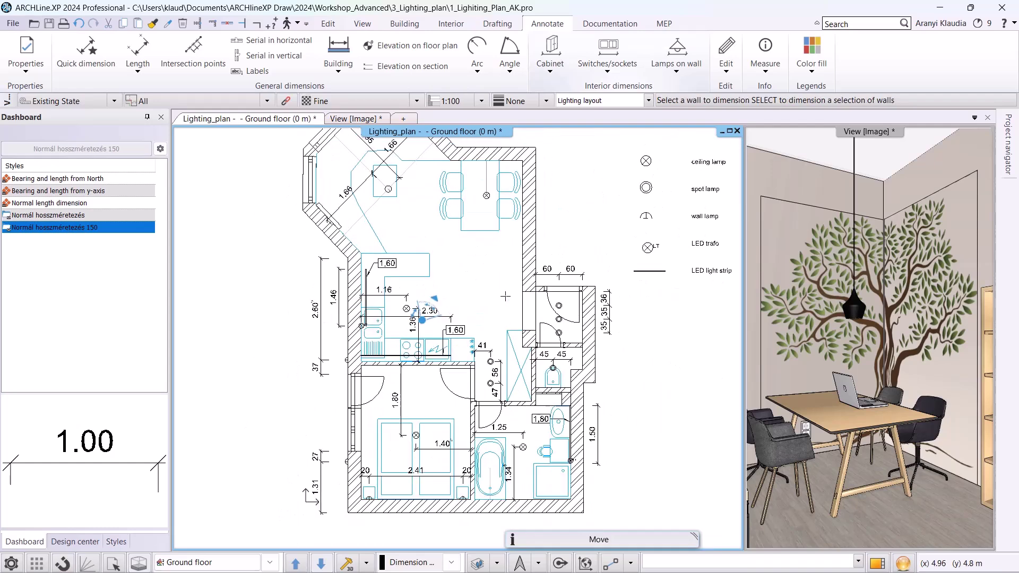
{"action": "key", "text": "Escape"}
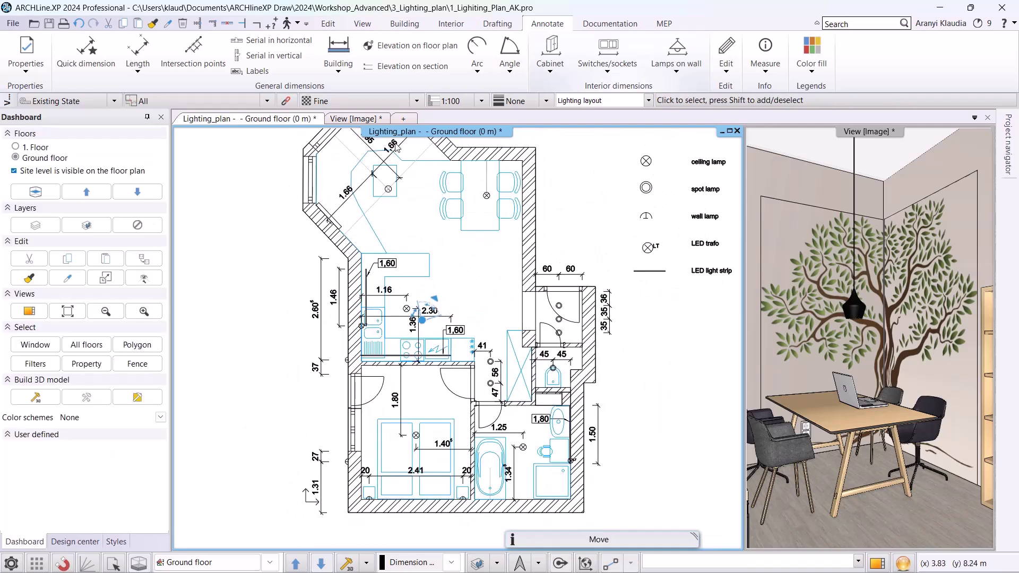
Step: Add a serial horizontal dimension from the dining area's right wall corner through the table's ceiling lamp to the left corner, above the exterior wall
{"action": "left_click", "coordinate": [285, 41]}
{"action": "scroll", "coordinate": [481, 238], "scroll_direction": "up", "scroll_amount": 4}
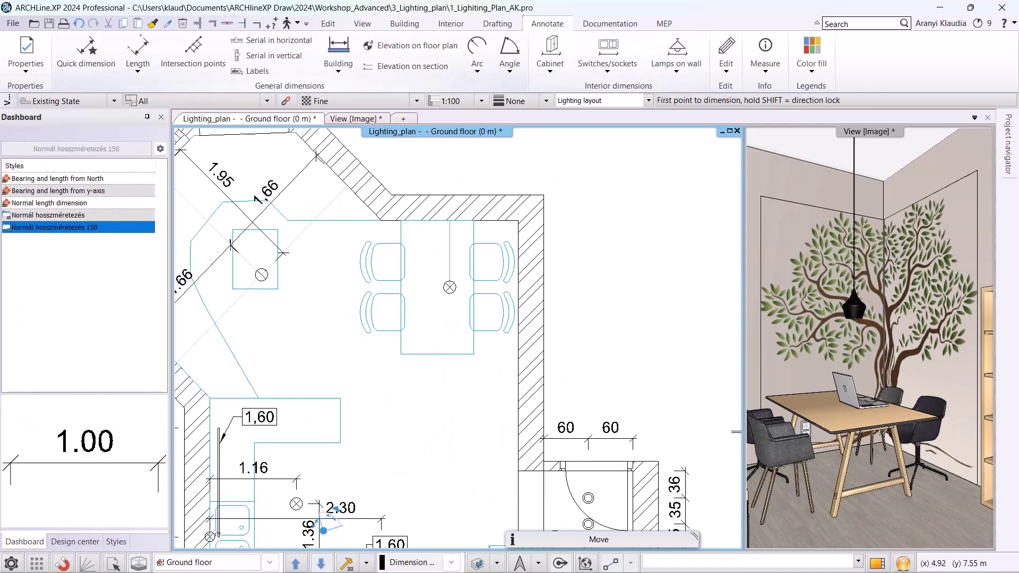
{"action": "left_click", "coordinate": [527, 242]}
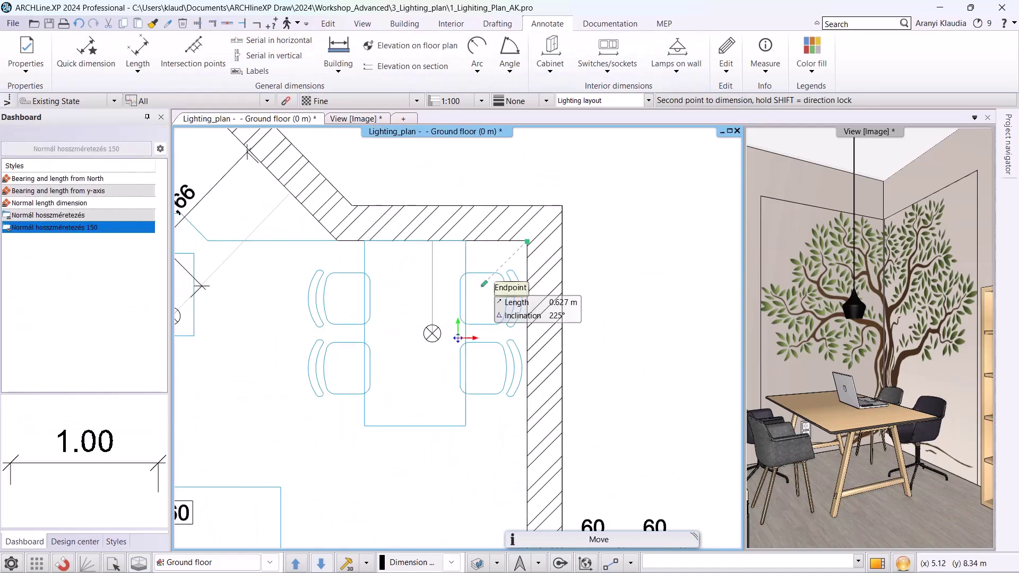
{"action": "left_click", "coordinate": [432, 334]}
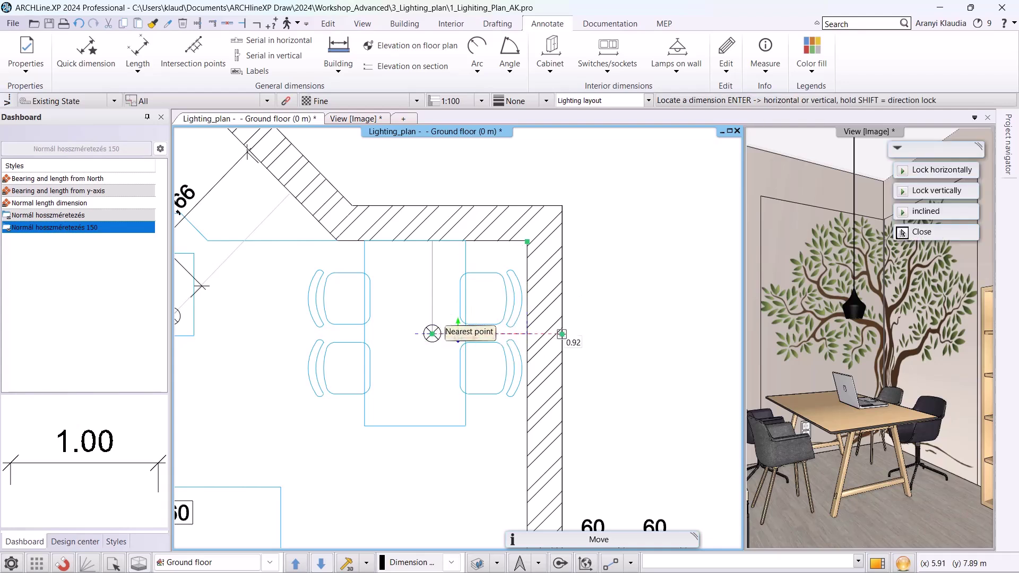
{"action": "left_click", "coordinate": [526, 161]}
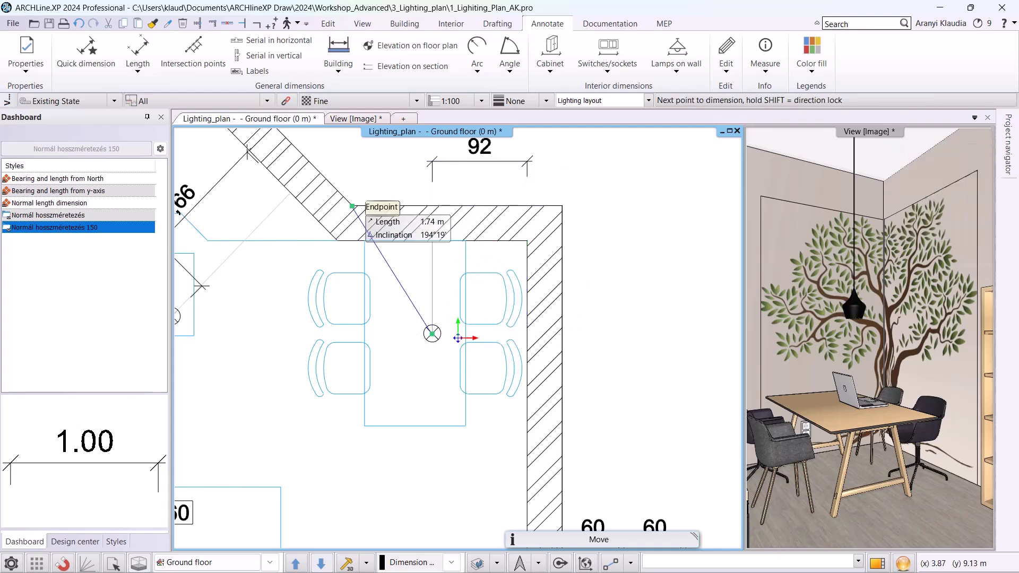
{"action": "left_click", "coordinate": [337, 241]}
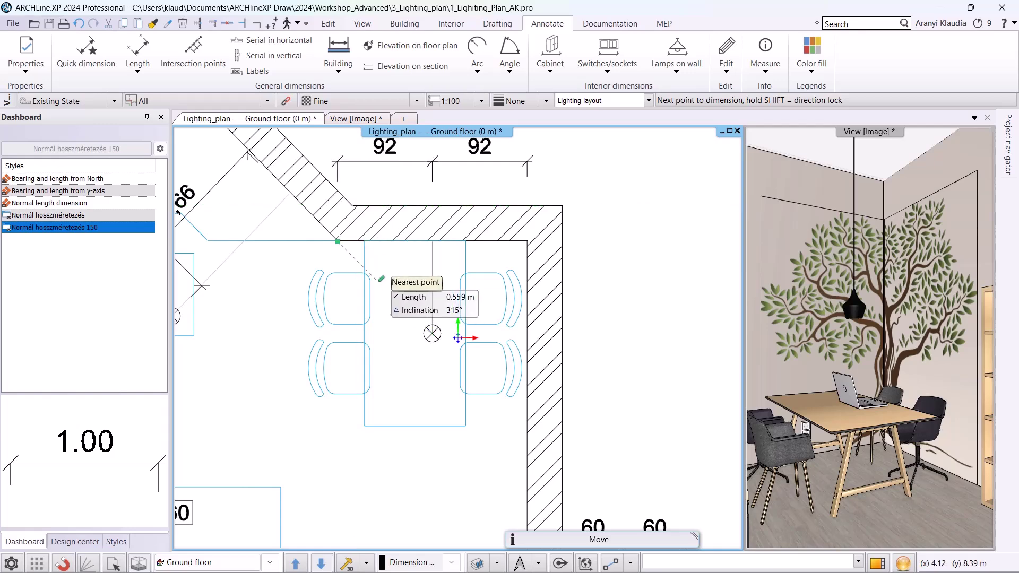
{"action": "key", "text": "Escape"}
Step: Add a serial vertical dimension from the dining area's upper right corner to the table's ceiling lamp, placed outside the right exterior wall
{"action": "left_click", "coordinate": [292, 54]}
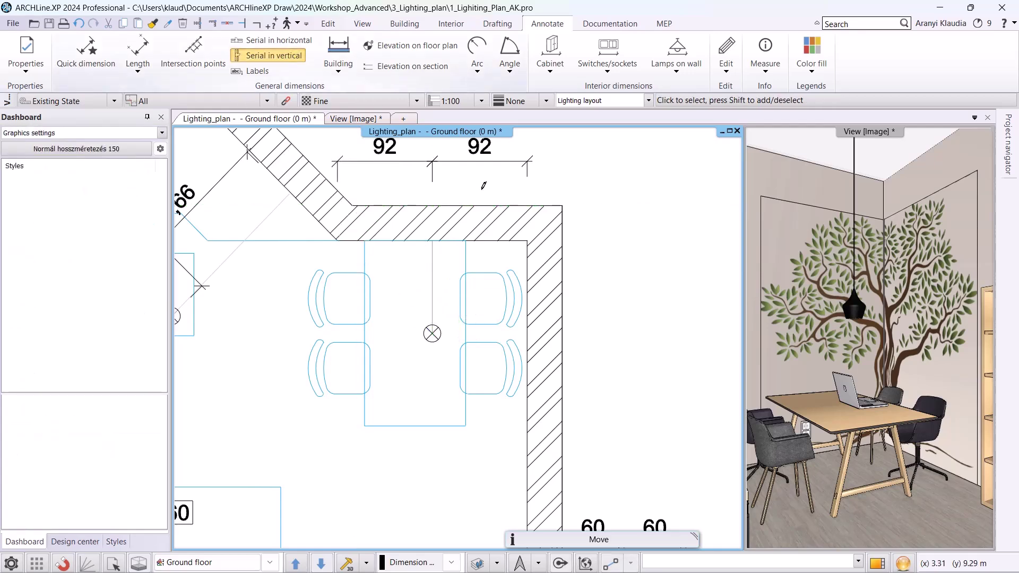
{"action": "left_click", "coordinate": [527, 241]}
{"action": "left_click", "coordinate": [432, 333]}
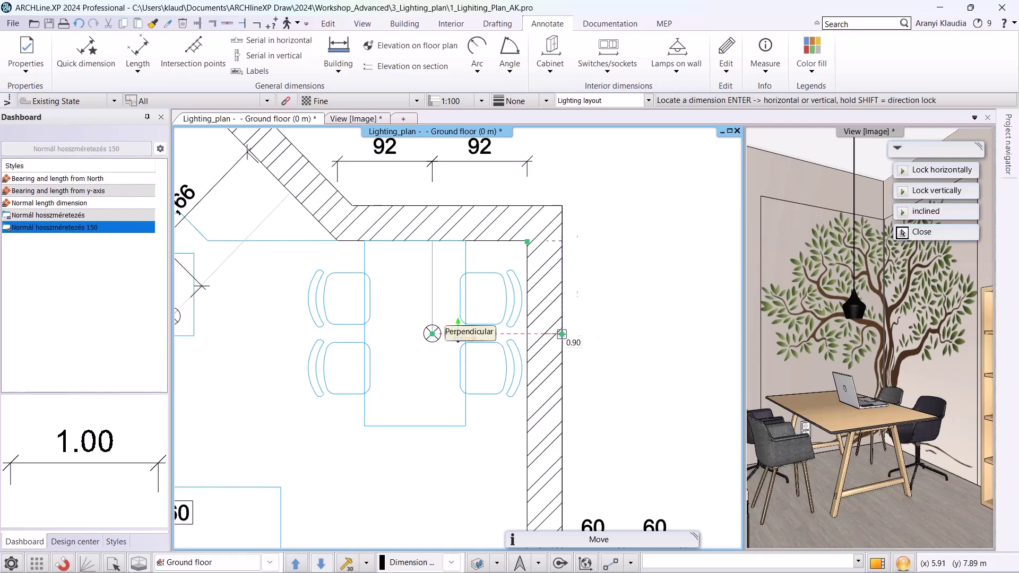
{"action": "left_click", "coordinate": [613, 321]}
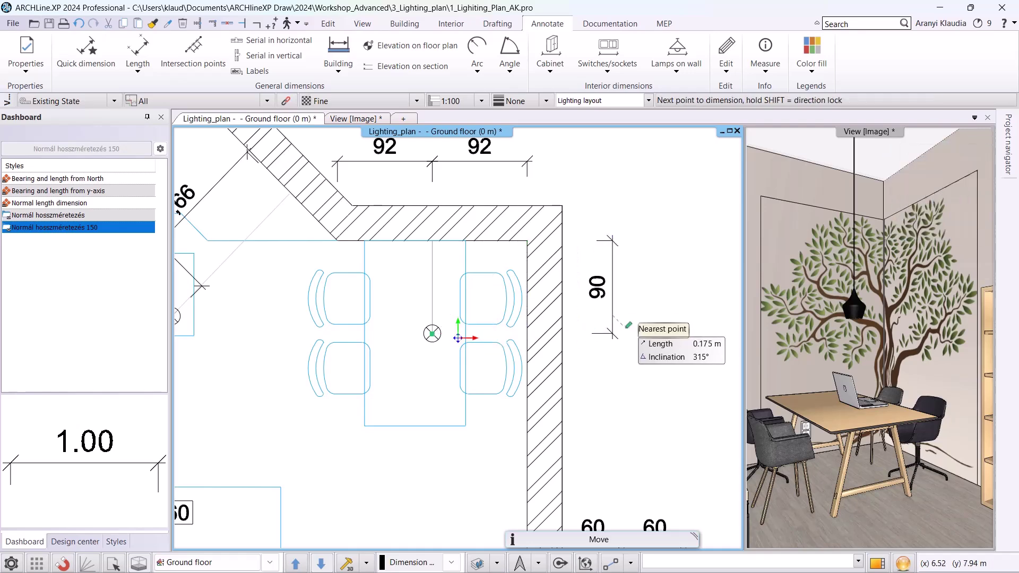
{"action": "key", "text": "Escape"}
{"action": "middle_click", "coordinate": [591, 324]}
{"action": "middle_click", "coordinate": [591, 324]}
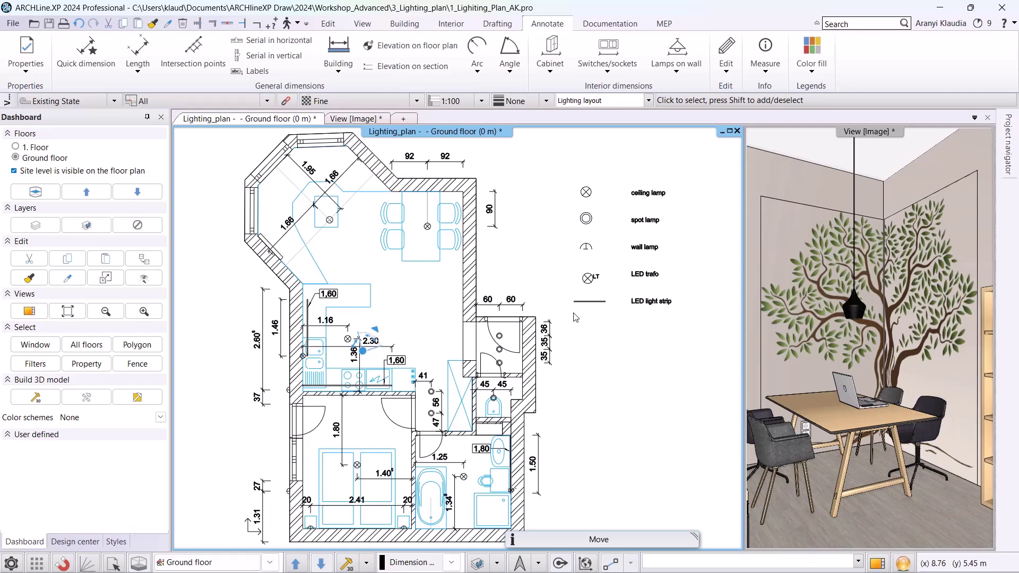
Step: Assign all the lamp dimensions on the floor plan to the Dimension - Lamps layer, and save the project
{"action": "right_click", "coordinate": [180, 51]}
{"action": "left_click", "coordinate": [183, 72]}
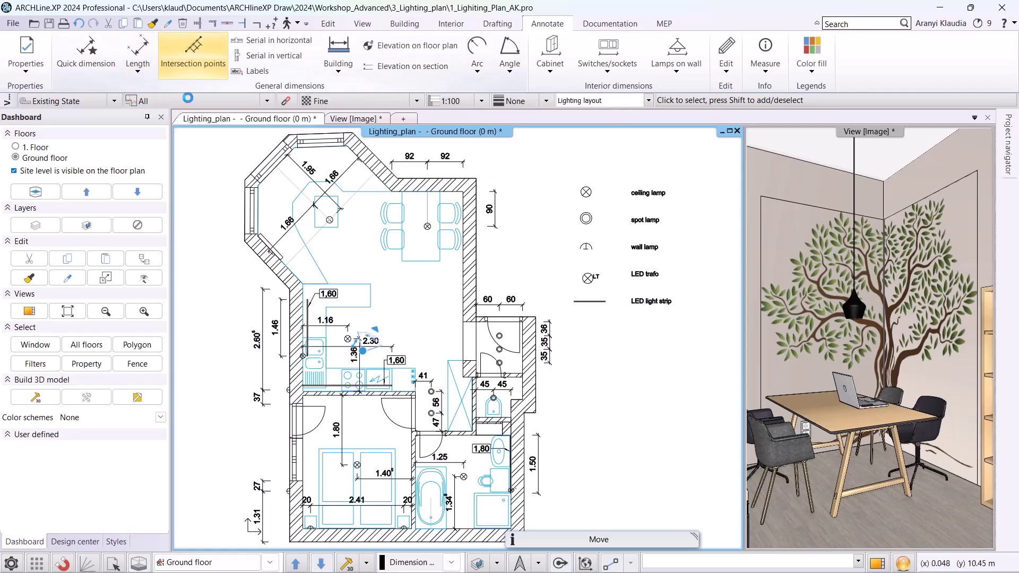
{"action": "left_click", "coordinate": [149, 190]}
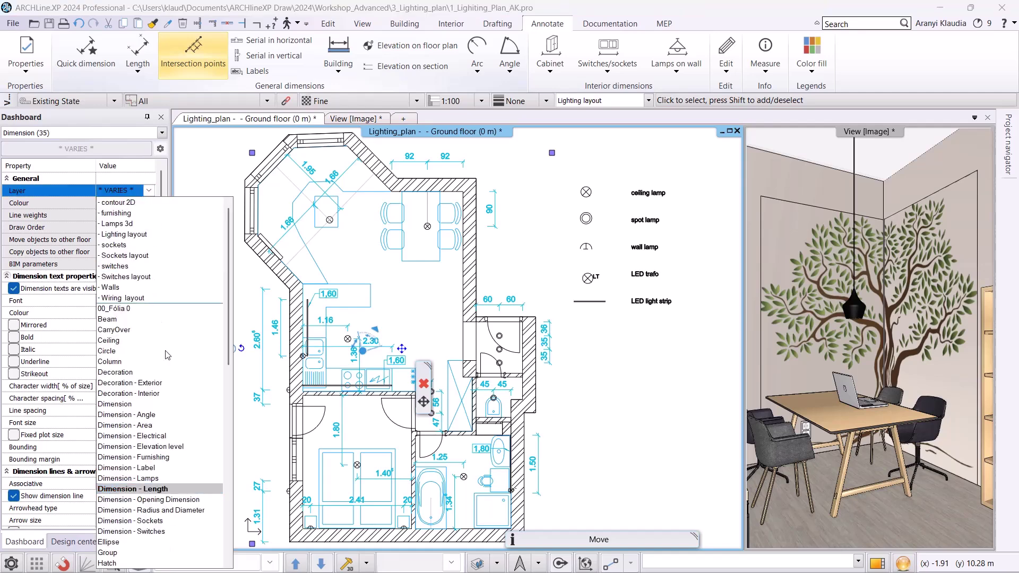
{"action": "left_click", "coordinate": [182, 479]}
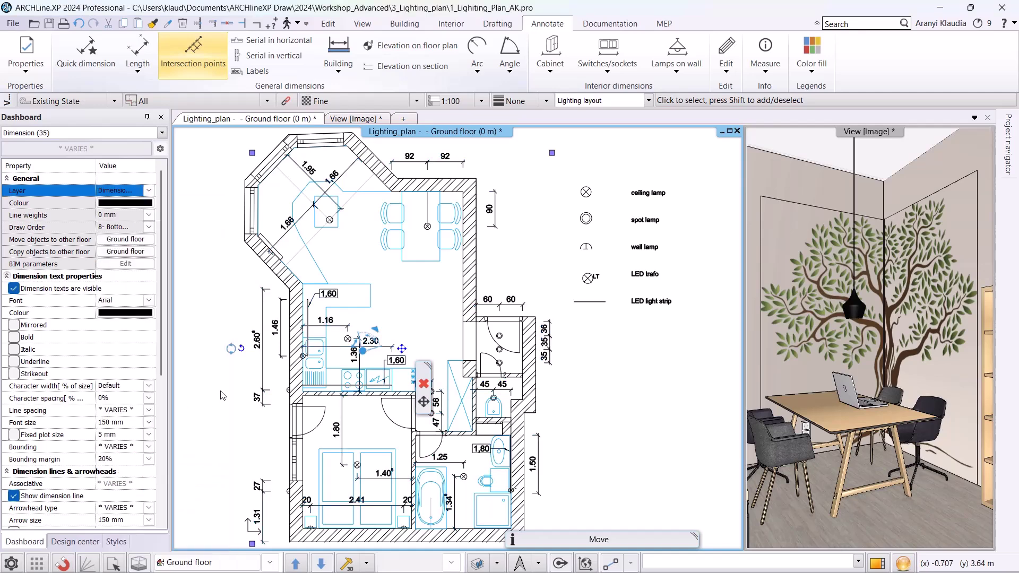
{"action": "left_click", "coordinate": [222, 395]}
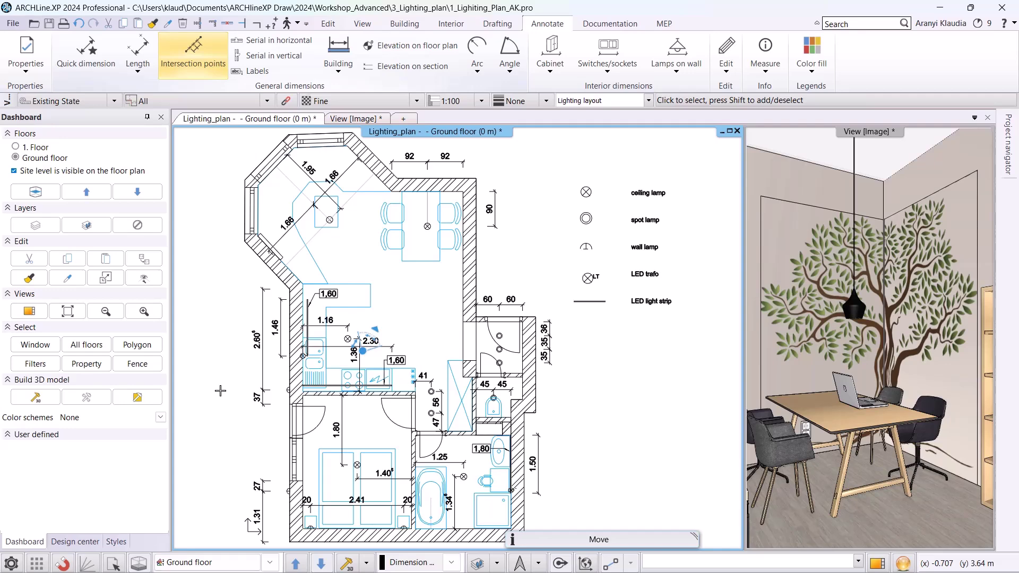
{"action": "key", "text": "ctrl+s"}
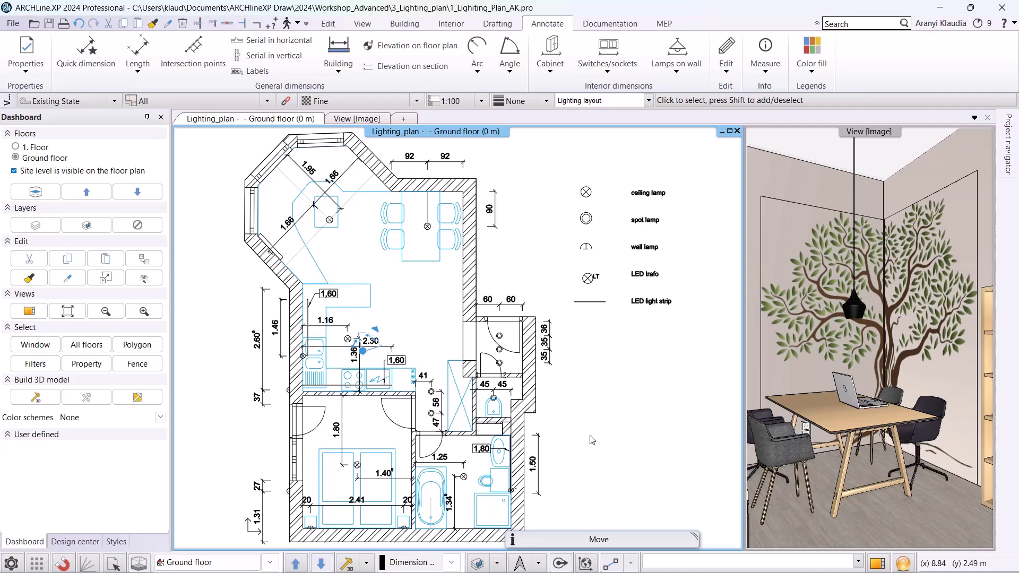
Step: Update the Lighting layout layer variation in the Layer Manager with the current layer states
{"action": "left_click", "coordinate": [497, 562]}
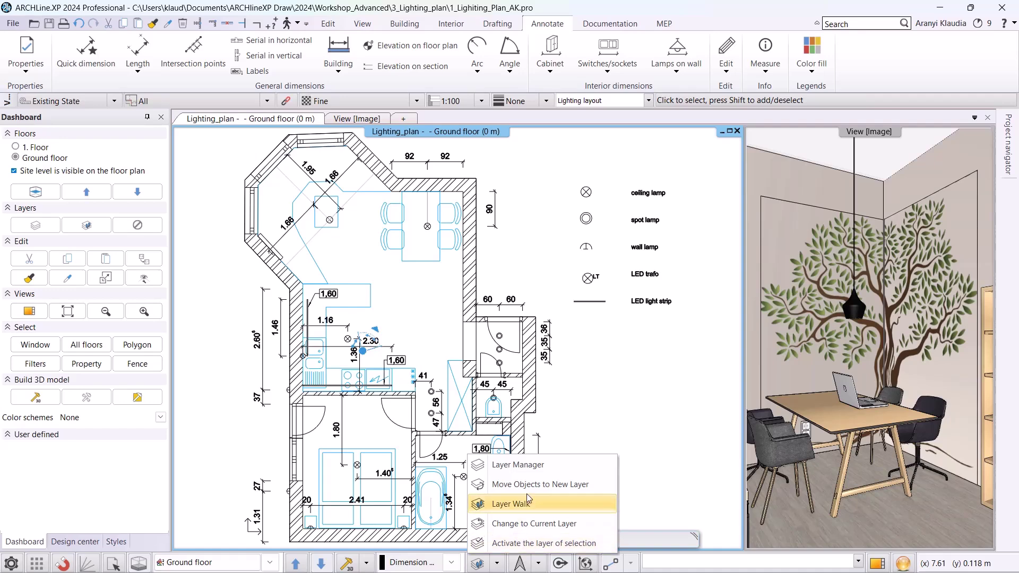
{"action": "left_click", "coordinate": [530, 464]}
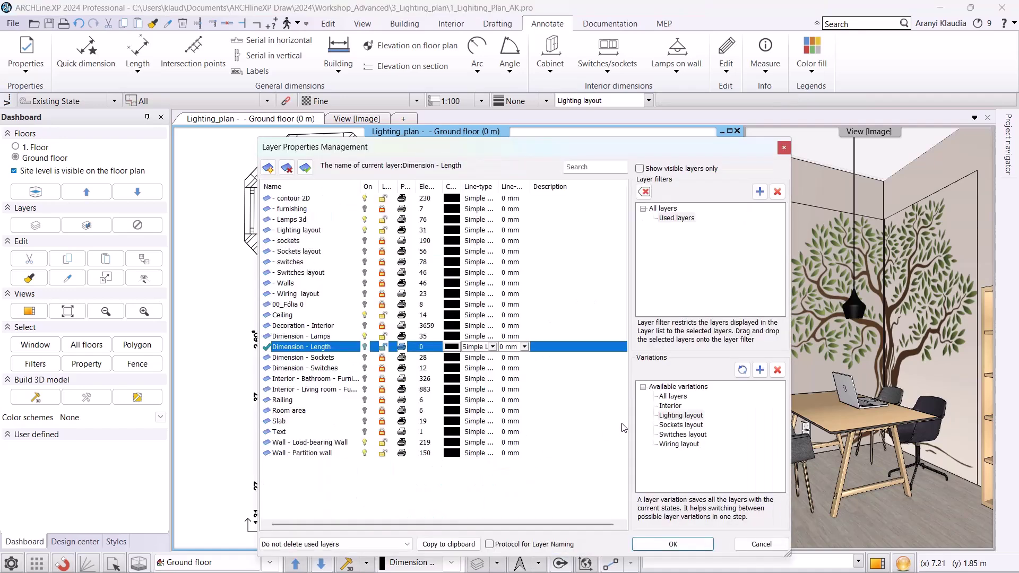
{"action": "left_click", "coordinate": [681, 417]}
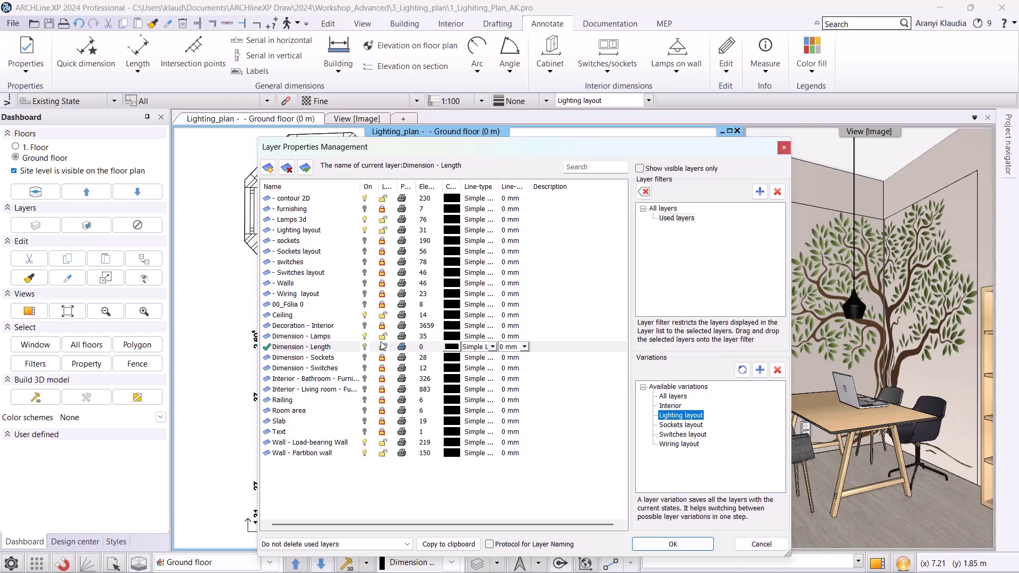
{"action": "left_click", "coordinate": [742, 370]}
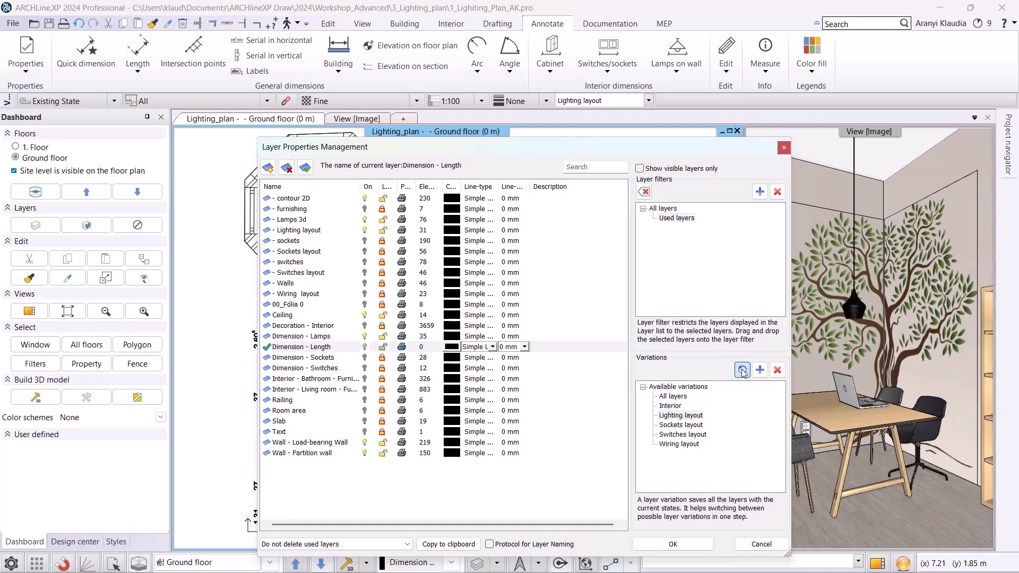
Step: Load the Sockets layout variation, unlock and show the Dimension - Sockets layer, and update the variation
{"action": "left_click", "coordinate": [681, 427]}
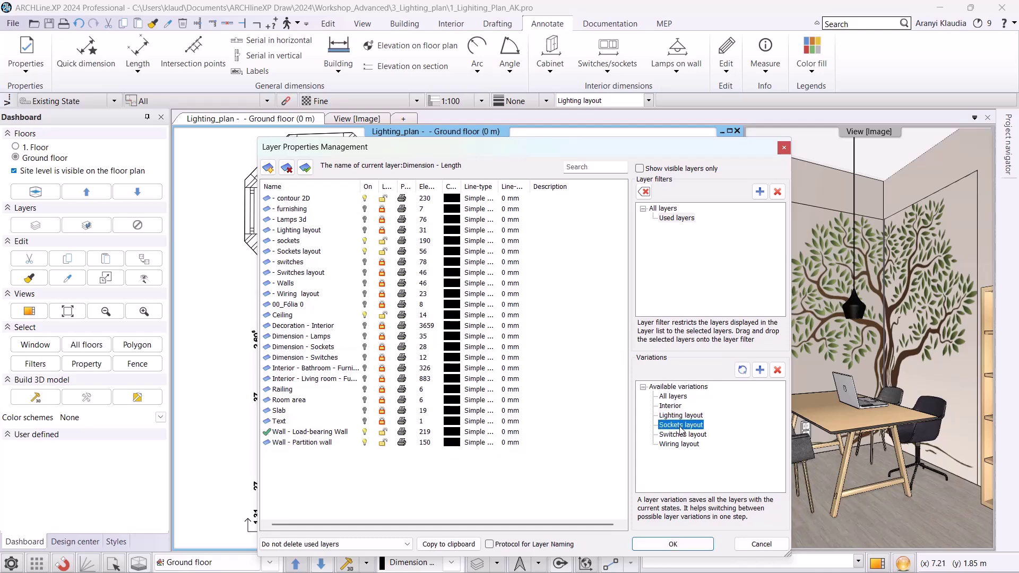
{"action": "left_click", "coordinate": [383, 347]}
{"action": "left_click", "coordinate": [742, 370]}
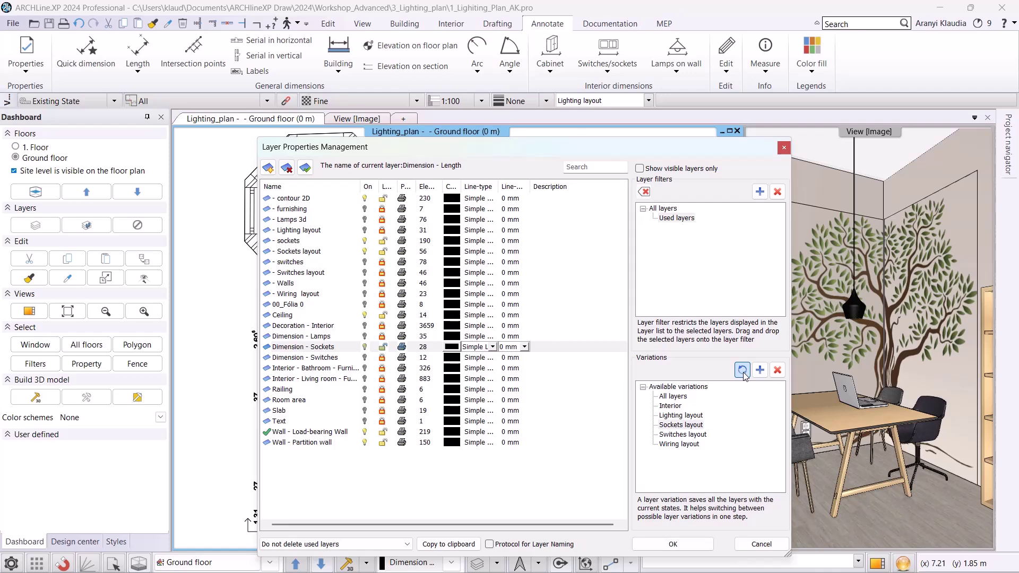
Step: Load the Switches layout variation, unlock and show Dimension - Switches, update the variation, and accept the layer changes
{"action": "left_click", "coordinate": [681, 435]}
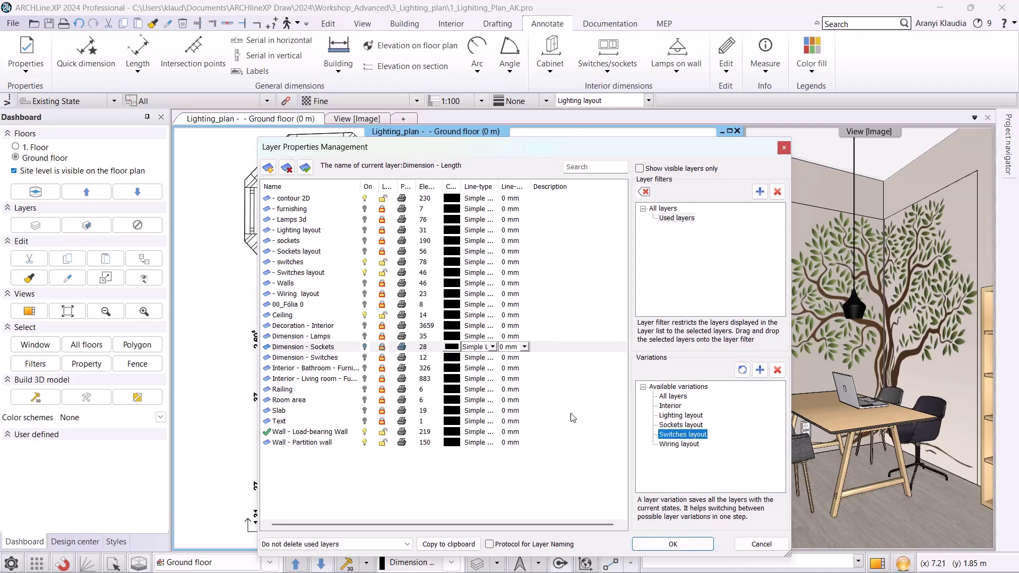
{"action": "left_click", "coordinate": [383, 361]}
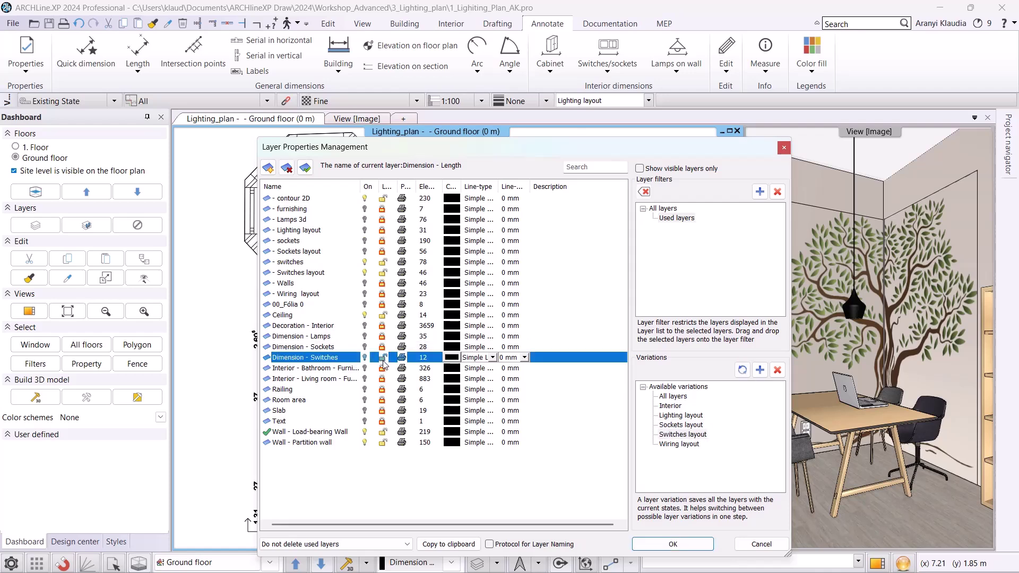
{"action": "left_click", "coordinate": [742, 371]}
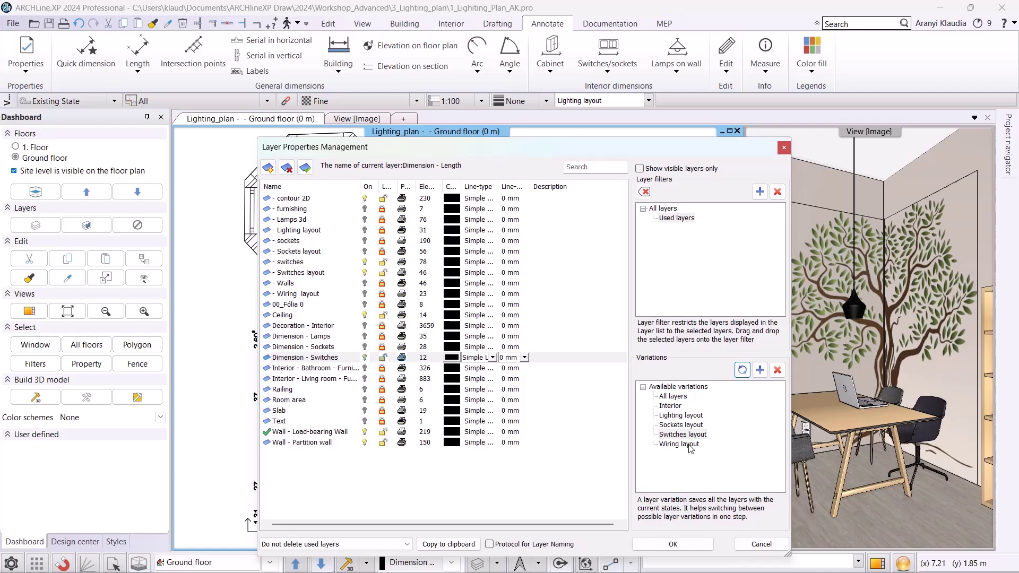
{"action": "left_click", "coordinate": [675, 545]}
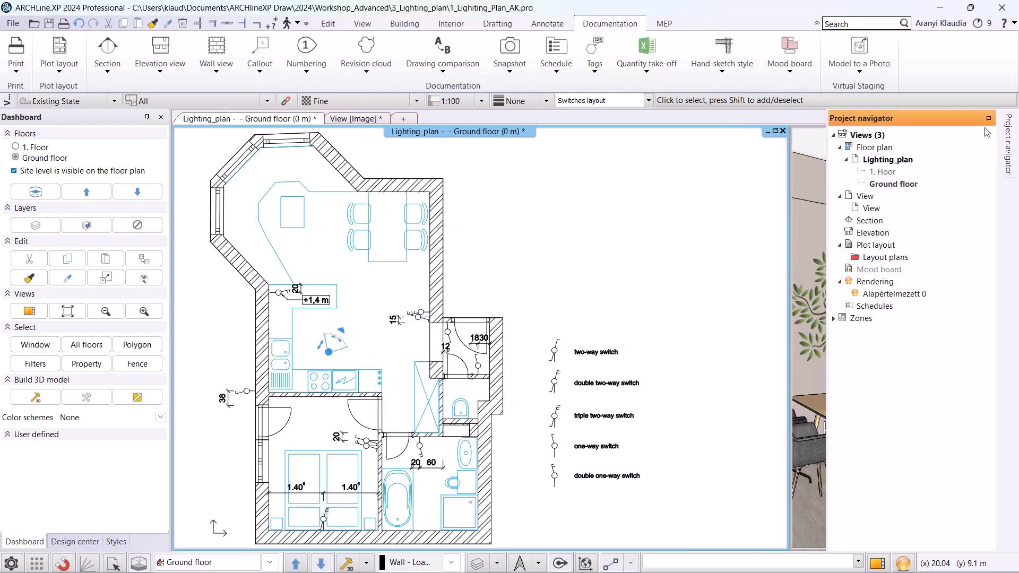
Step: Pin the project navigator, open the Layout plans plot layout, and tile it alongside the floor plan and 3D view
{"action": "left_click", "coordinate": [988, 117]}
{"action": "right_click", "coordinate": [893, 261]}
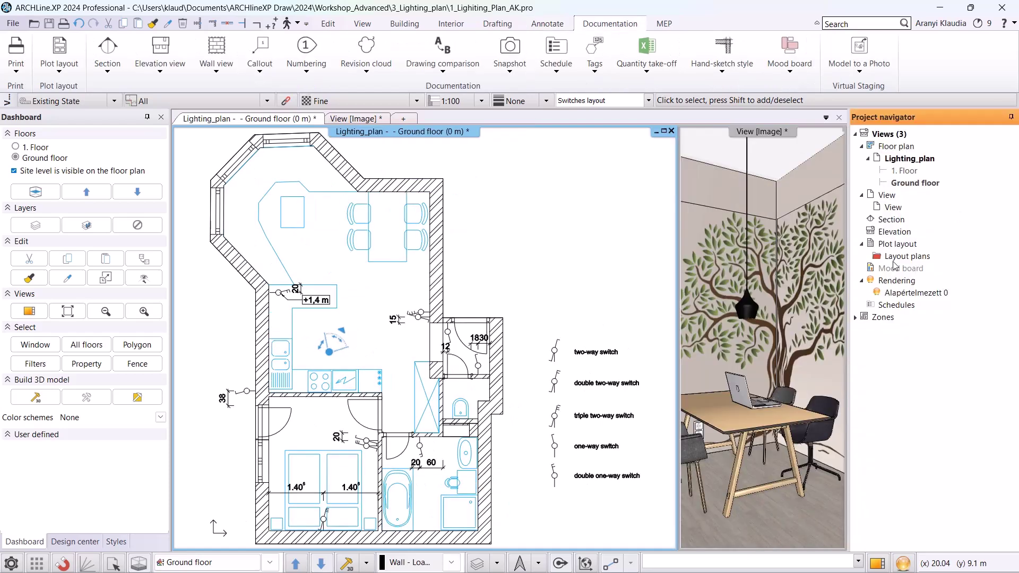
{"action": "right_click", "coordinate": [896, 261]}
{"action": "left_click", "coordinate": [909, 266]}
{"action": "left_click", "coordinate": [875, 563]}
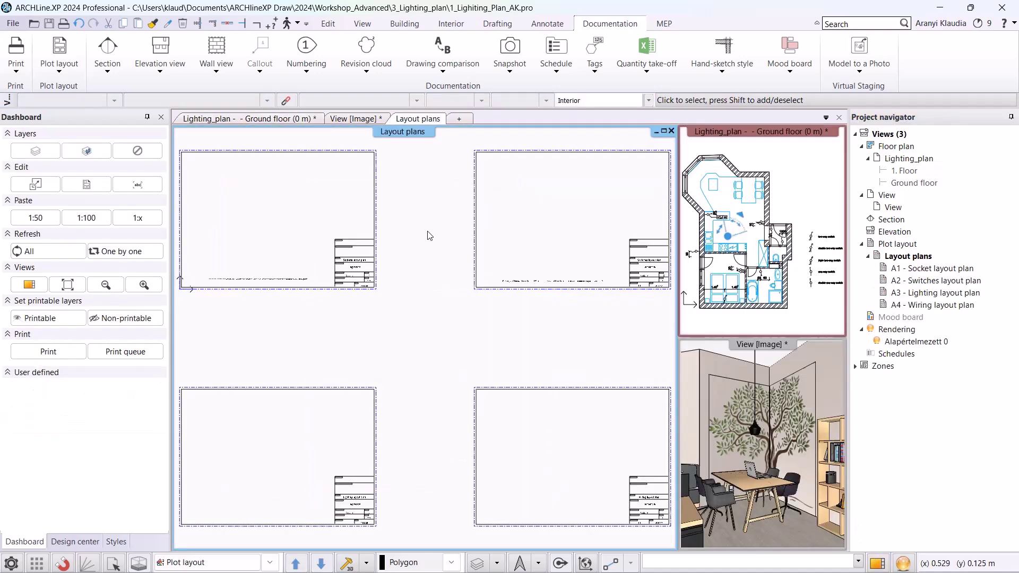
{"action": "scroll", "coordinate": [329, 191], "scroll_direction": "up", "scroll_amount": 2}
{"action": "scroll", "coordinate": [391, 298], "scroll_direction": "up", "scroll_amount": 1}
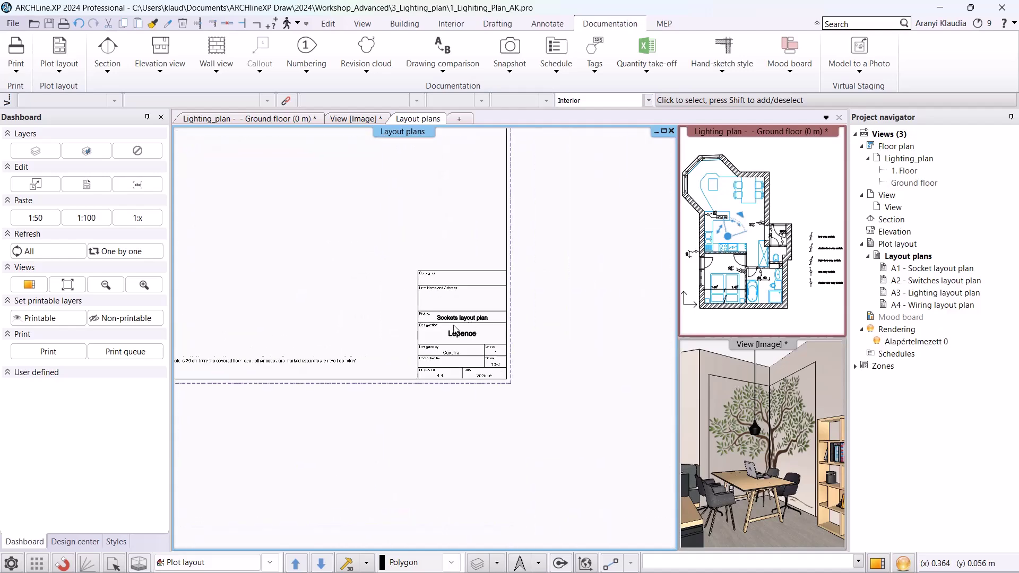
{"action": "scroll", "coordinate": [441, 334], "scroll_direction": "down", "scroll_amount": 2}
Step: Switch the floor plan to the Sockets layout variation and place the ground floor at 1:50 on the A1 socket sheet
{"action": "left_click", "coordinate": [801, 194]}
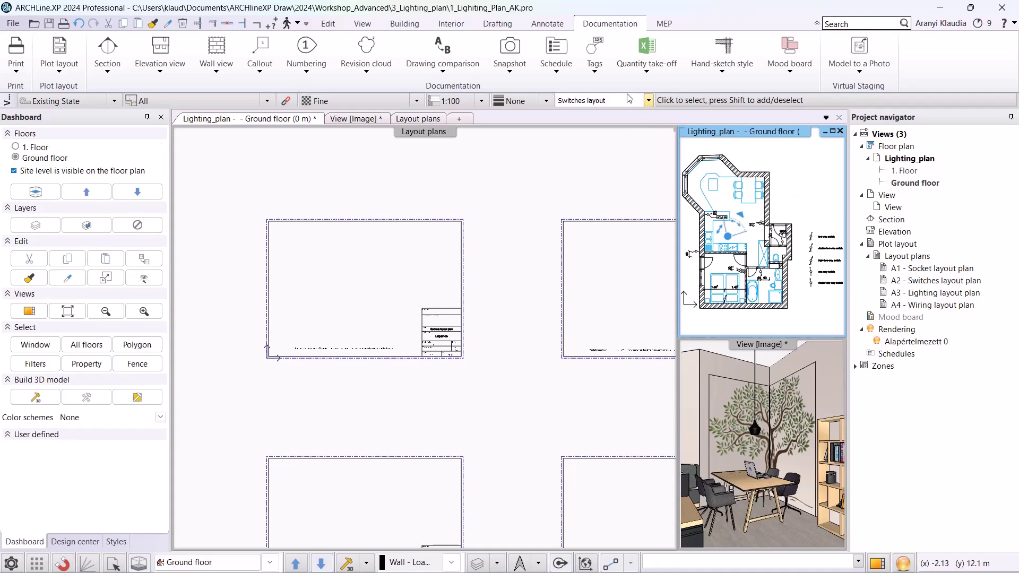
{"action": "left_click", "coordinate": [648, 104]}
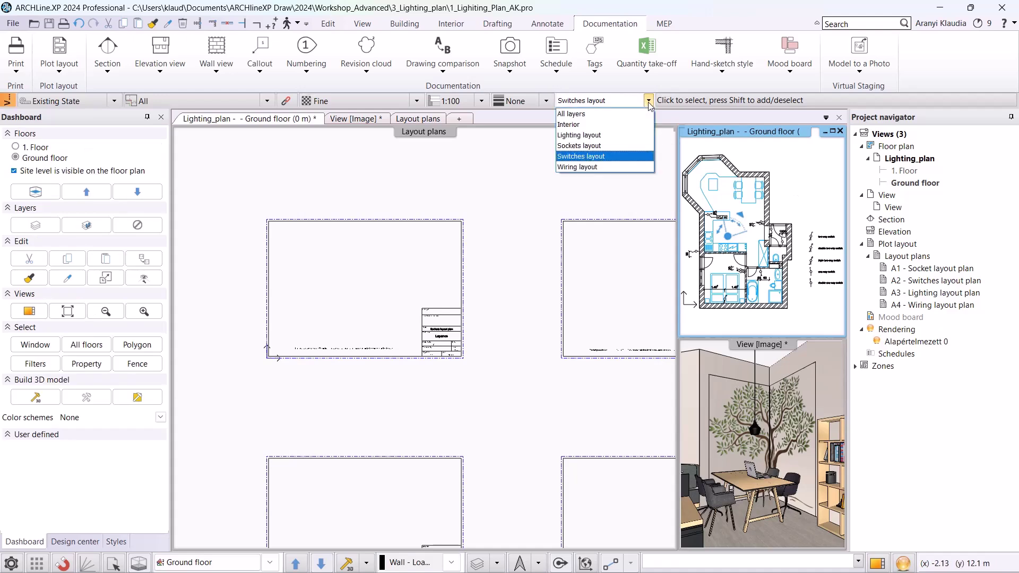
{"action": "left_click", "coordinate": [605, 152]}
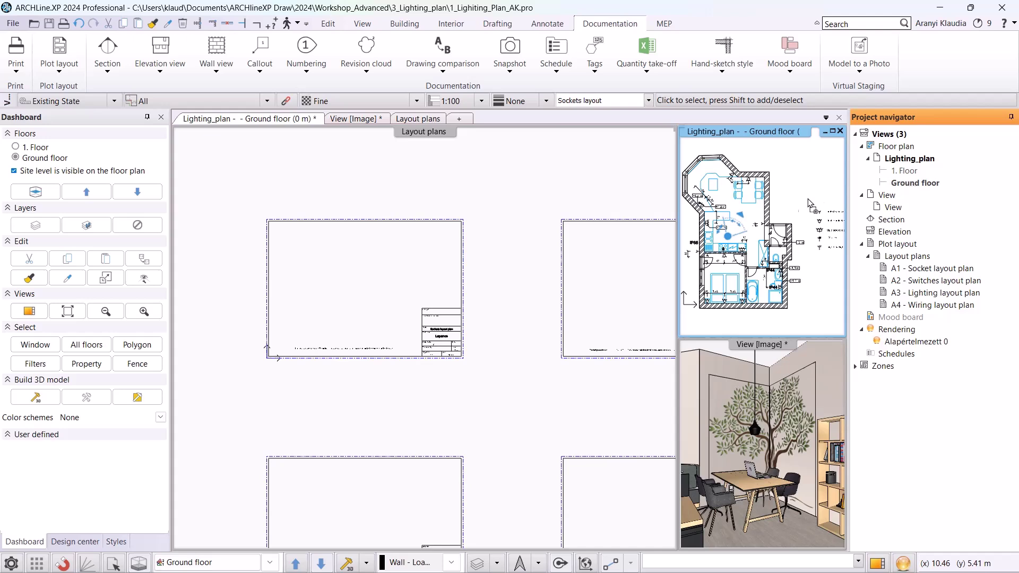
{"action": "right_click", "coordinate": [341, 283]}
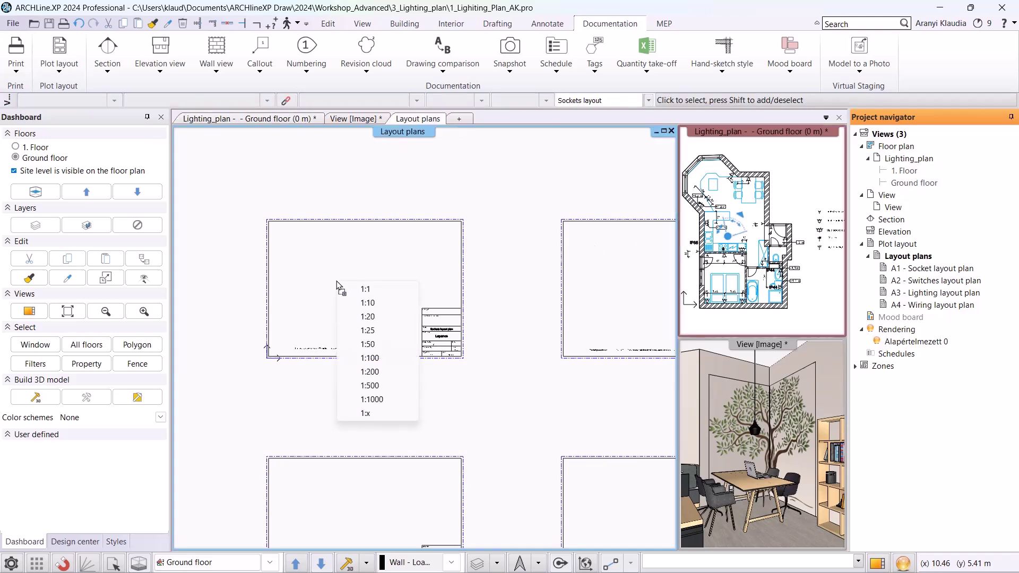
{"action": "left_click", "coordinate": [380, 345]}
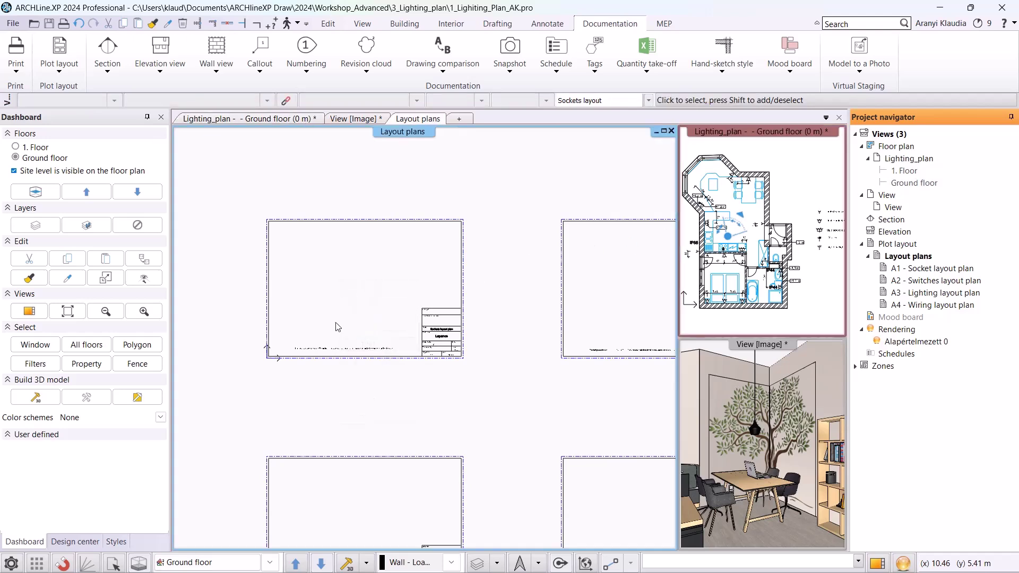
{"action": "left_click", "coordinate": [306, 338]}
Step: Switch the floor plan to the Switches layout variation and place the ground floor at 1:50 on the A2 switches sheet
{"action": "middle_click_drag", "start_coordinate": [638, 322], "coordinate": [597, 381]}
{"action": "scroll", "coordinate": [442, 350], "scroll_direction": "up", "scroll_amount": 3}
{"action": "scroll", "coordinate": [530, 347], "scroll_direction": "up", "scroll_amount": 2}
{"action": "left_click", "coordinate": [773, 178]}
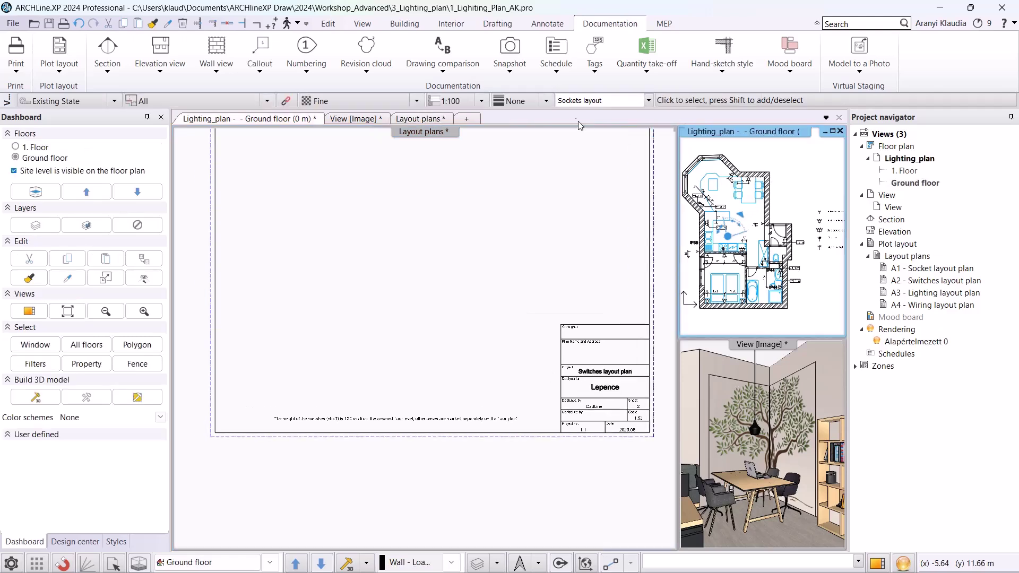
{"action": "left_click", "coordinate": [647, 100]}
{"action": "left_click", "coordinate": [599, 164]}
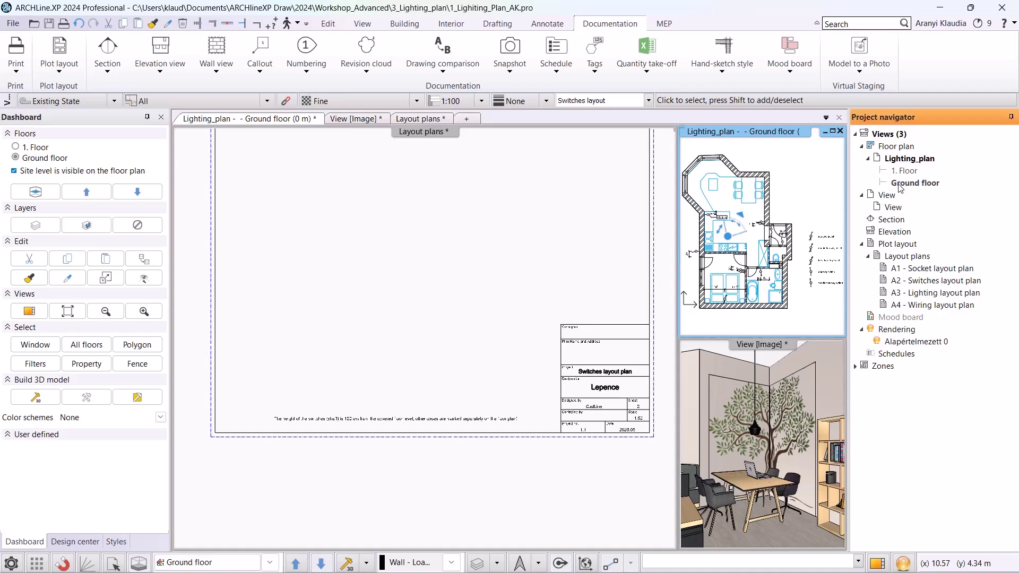
{"action": "key", "text": "ctrl+v"}
{"action": "left_click", "coordinate": [488, 308]}
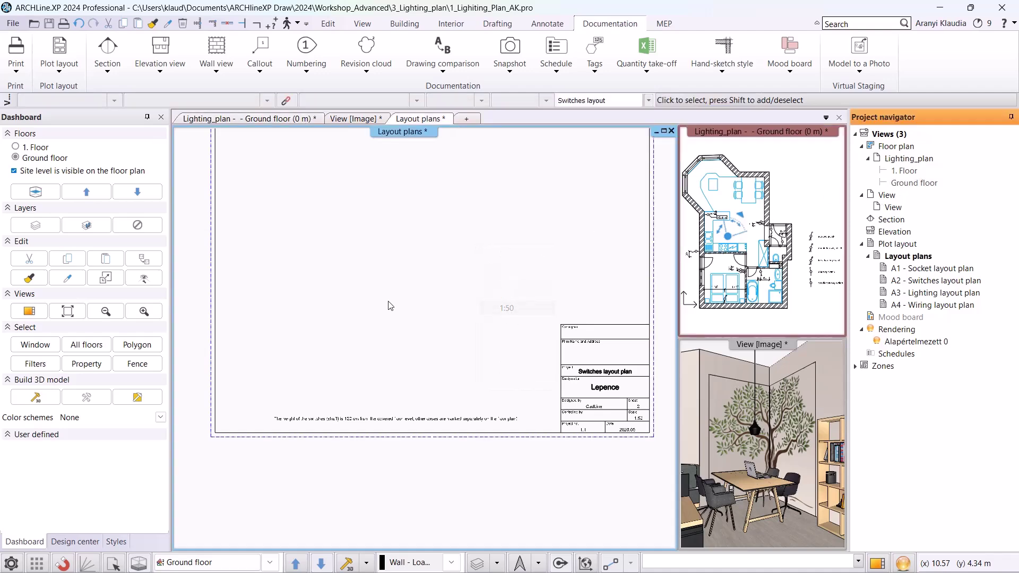
{"action": "left_click", "coordinate": [294, 375]}
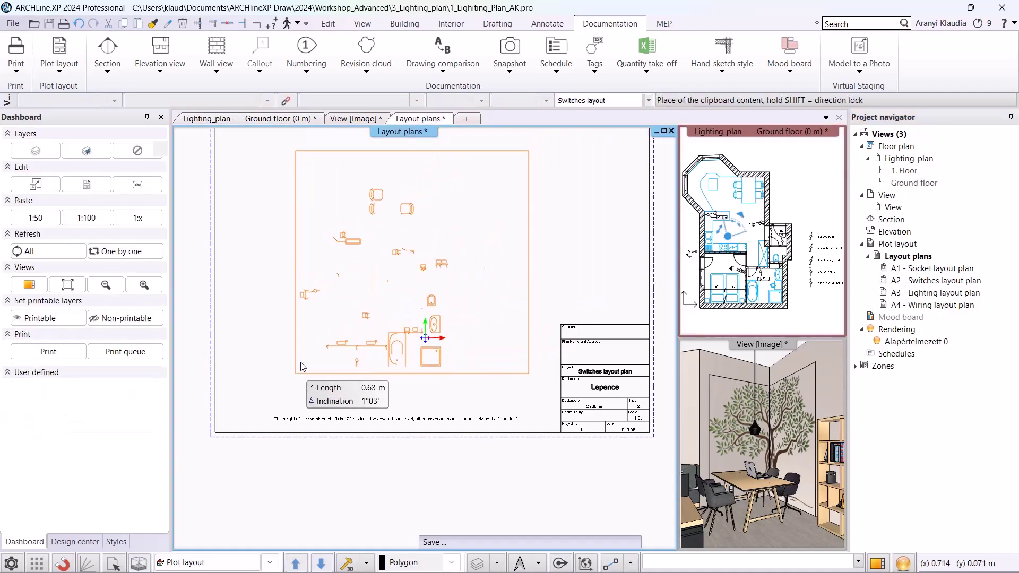
Step: Switch the floor plan to the Lighting layout variation and place the ground floor at 1:50 on the A3 lighting sheet
{"action": "scroll", "coordinate": [303, 367], "scroll_direction": "down", "scroll_amount": 3}
{"action": "scroll", "coordinate": [301, 366], "scroll_direction": "down", "scroll_amount": 4}
{"action": "middle_click_drag", "start_coordinate": [192, 512], "coordinate": [500, 366]}
{"action": "scroll", "coordinate": [544, 324], "scroll_direction": "up", "scroll_amount": 5}
{"action": "left_click", "coordinate": [758, 131]}
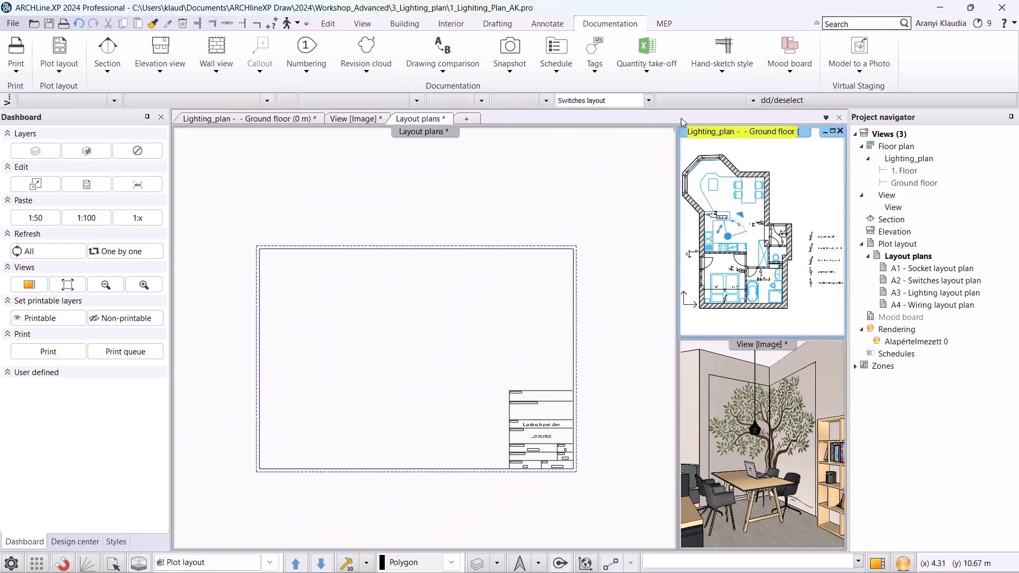
{"action": "left_click", "coordinate": [648, 100]}
{"action": "left_click", "coordinate": [579, 134]}
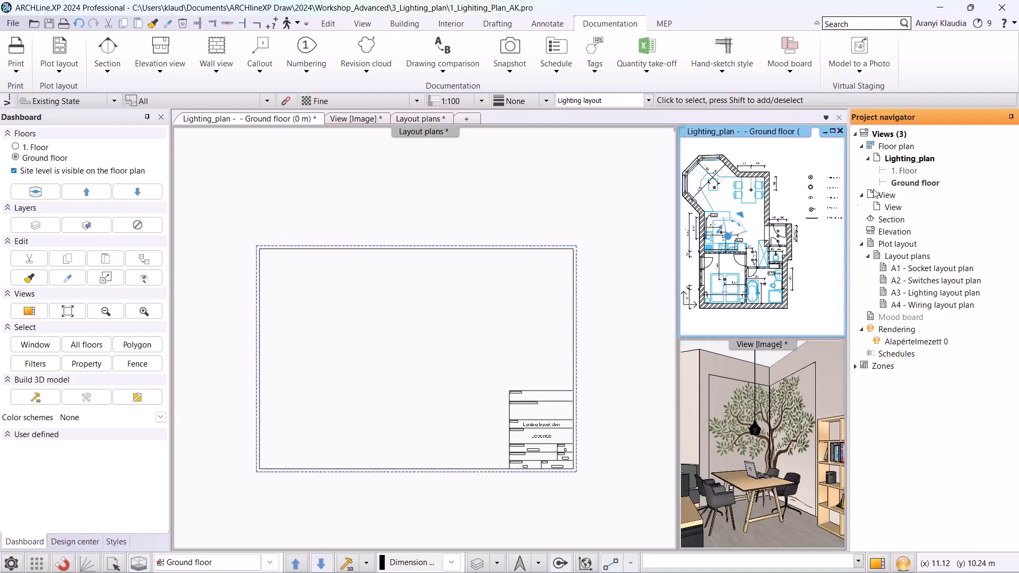
{"action": "right_click", "coordinate": [348, 355]}
{"action": "left_click", "coordinate": [379, 427]}
{"action": "left_click", "coordinate": [324, 440]}
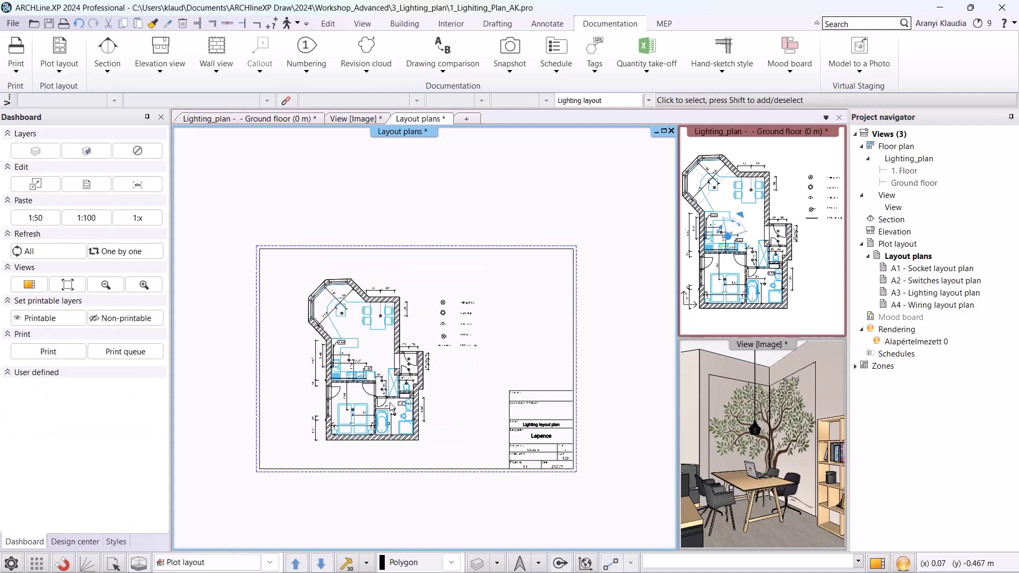
Step: Switch the floor plan to the Wiring layout variation and place the ground floor at 1:50 on the A4 wiring sheet
{"action": "scroll", "coordinate": [612, 313], "scroll_direction": "down", "scroll_amount": 6}
{"action": "middle_click_drag", "start_coordinate": [583, 350], "coordinate": [455, 368]}
{"action": "scroll", "coordinate": [456, 370], "scroll_direction": "up", "scroll_amount": 4}
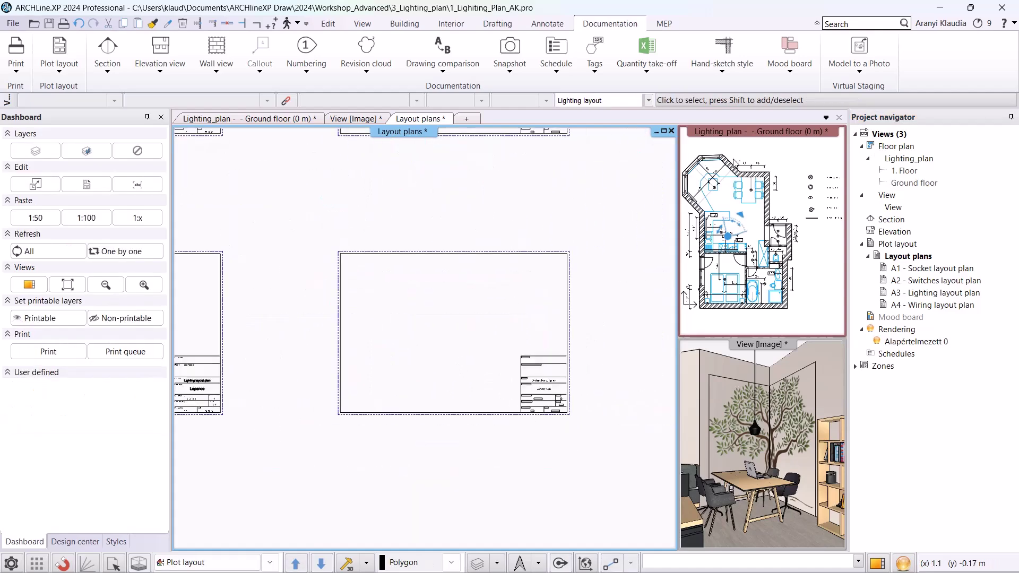
{"action": "left_click", "coordinate": [767, 166]}
{"action": "left_click", "coordinate": [649, 100]}
{"action": "left_click", "coordinate": [602, 167]}
{"action": "left_click", "coordinate": [921, 189]}
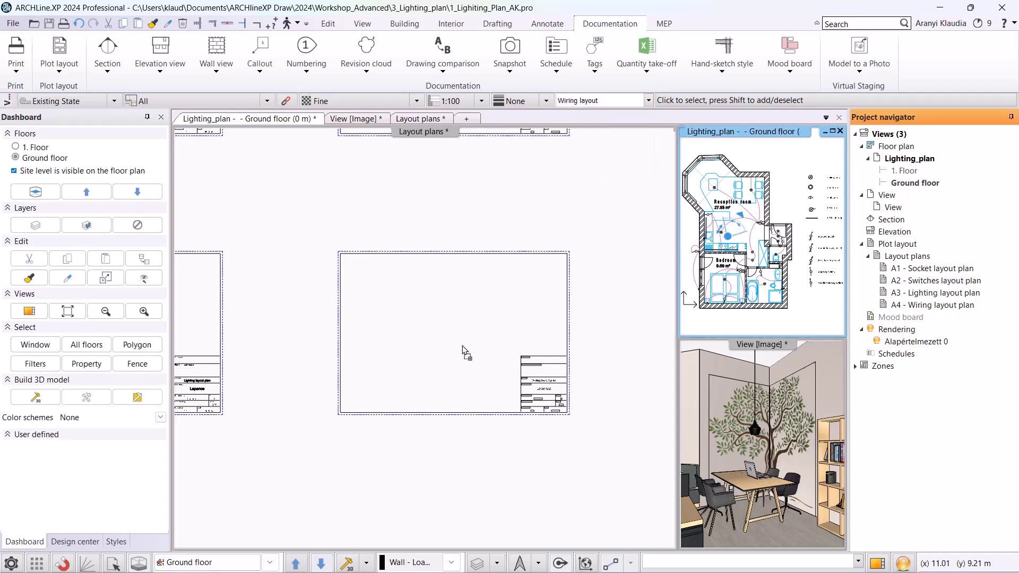
{"action": "left_click_drag", "start_coordinate": [462, 346], "coordinate": [462, 345]}
{"action": "left_click", "coordinate": [494, 410]}
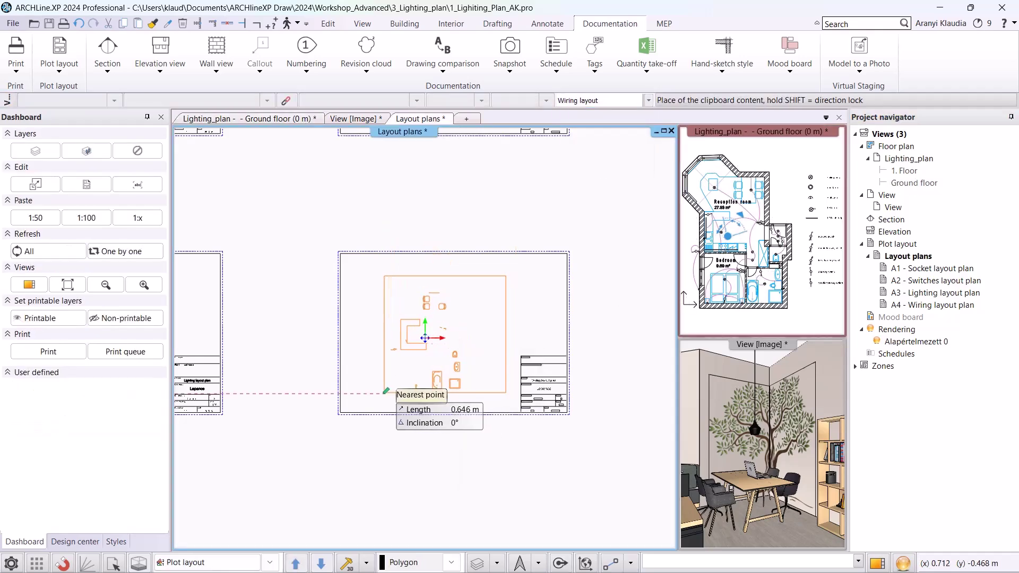
{"action": "left_click", "coordinate": [386, 392]}
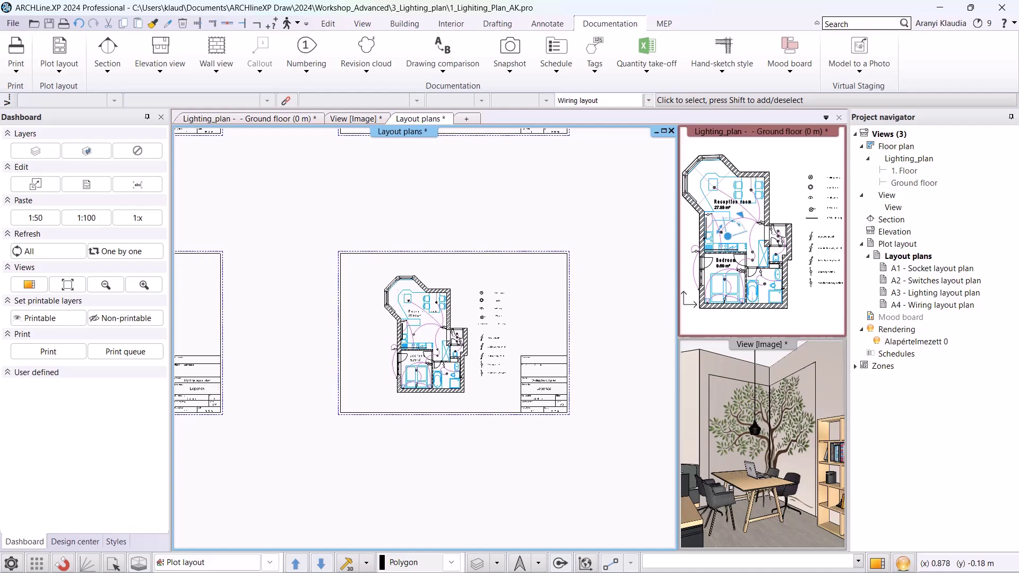
{"action": "middle_click_drag", "start_coordinate": [474, 234], "coordinate": [469, 251]}
{"action": "scroll", "coordinate": [470, 249], "scroll_direction": "up", "scroll_amount": 1}
{"action": "middle_click", "coordinate": [477, 243]}
{"action": "middle_click", "coordinate": [476, 243]}
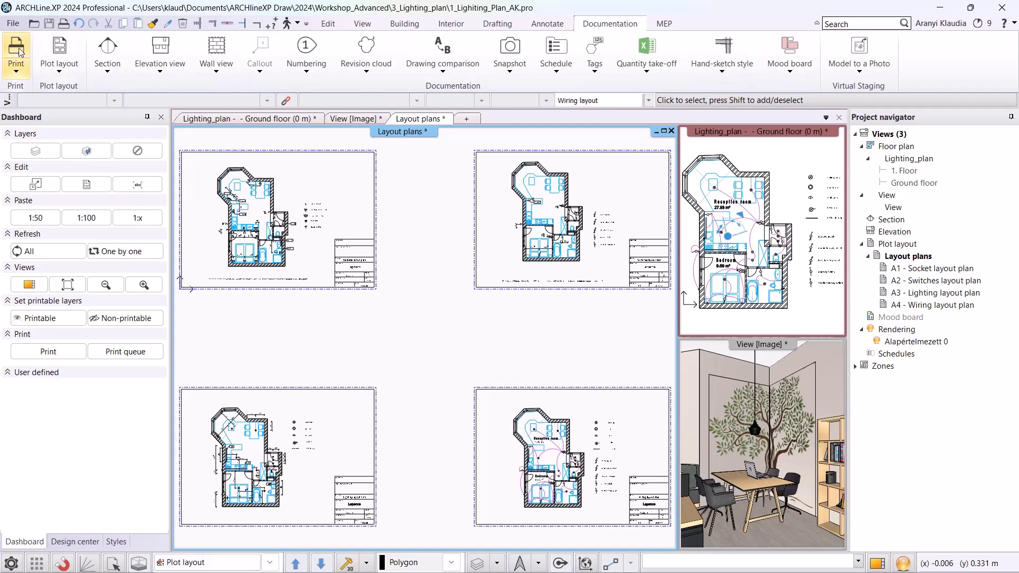
Step: Open the print queue and add the whole Layout plans drawing with its four sheets for printing
{"action": "left_click", "coordinate": [20, 73]}
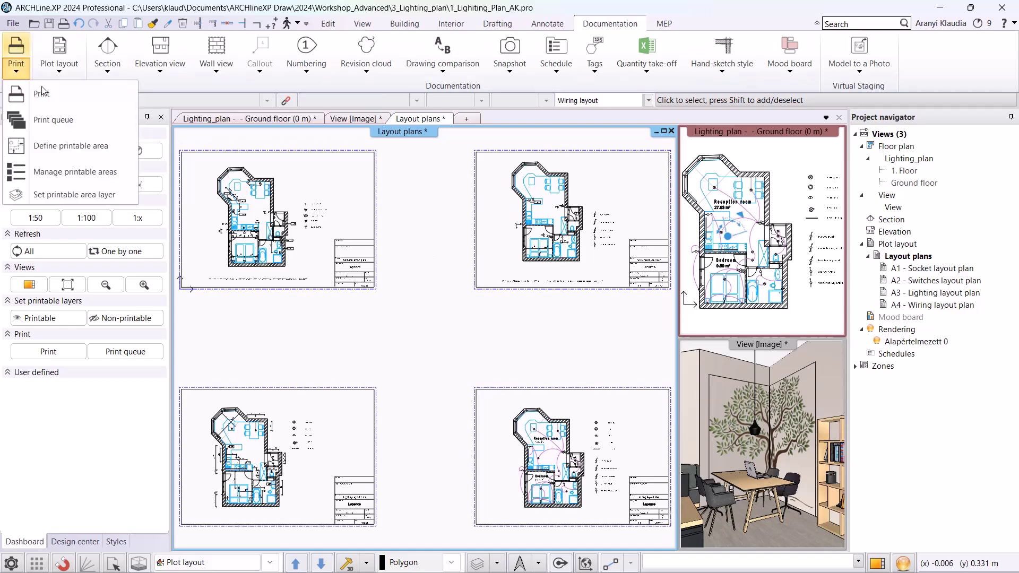
{"action": "left_click", "coordinate": [50, 120]}
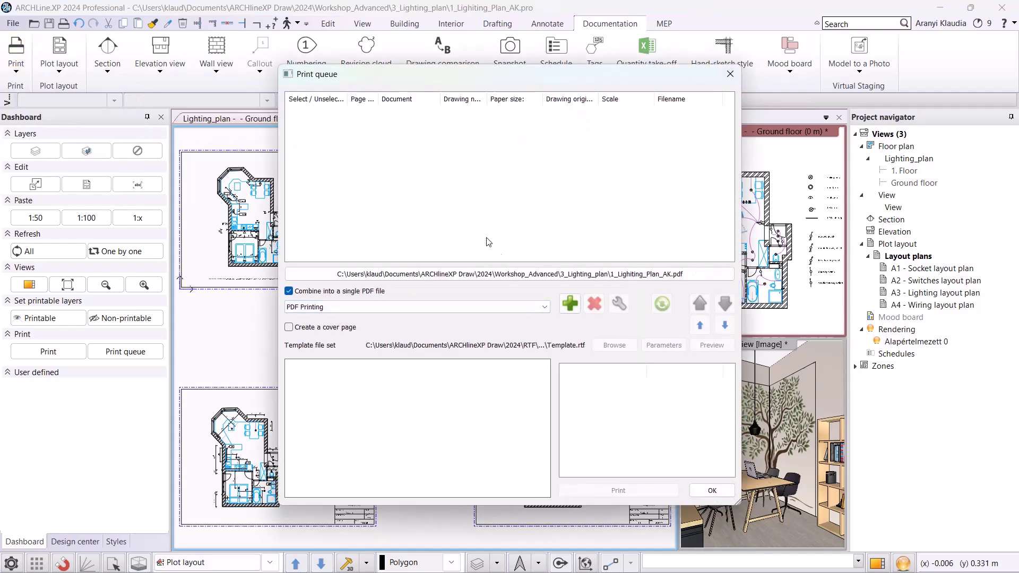
{"action": "left_click", "coordinate": [569, 304]}
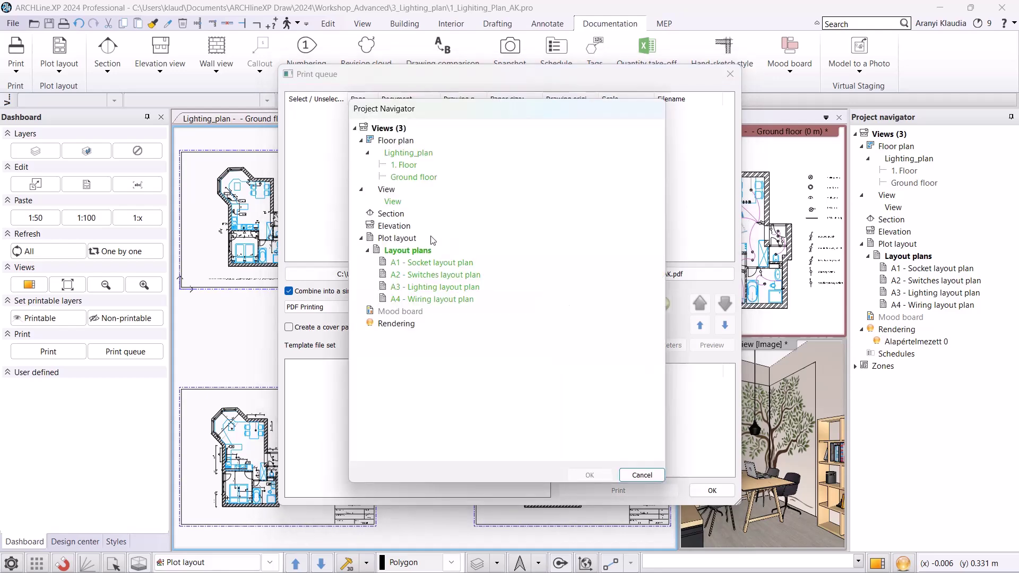
{"action": "left_click", "coordinate": [413, 252]}
{"action": "left_click", "coordinate": [589, 475]}
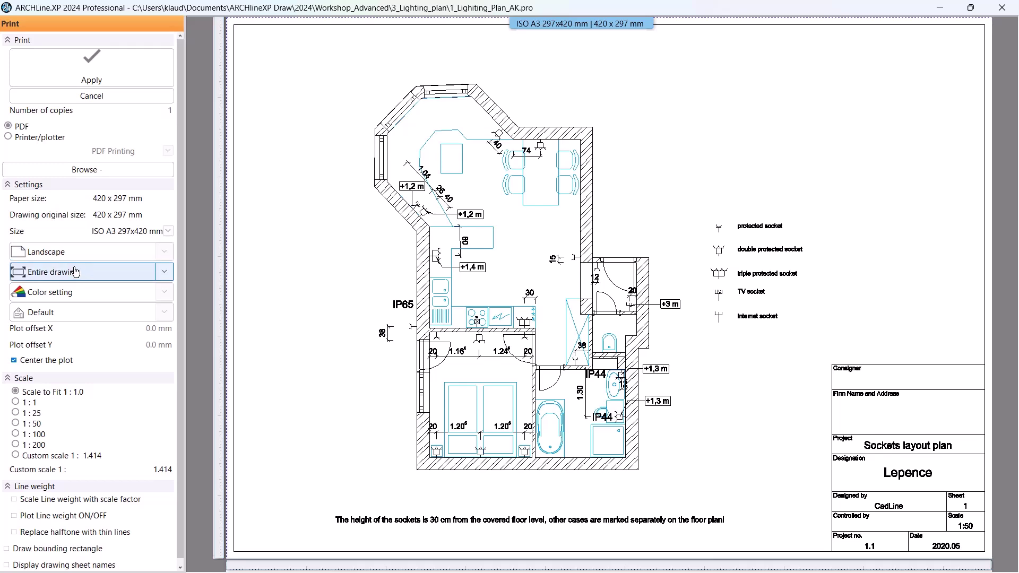
Step: Set the print scale to 1:1, name the output PDF Lighting_plan_1021 in the 3_Lighting_plan folder and apply the print settings
{"action": "left_click", "coordinate": [16, 403]}
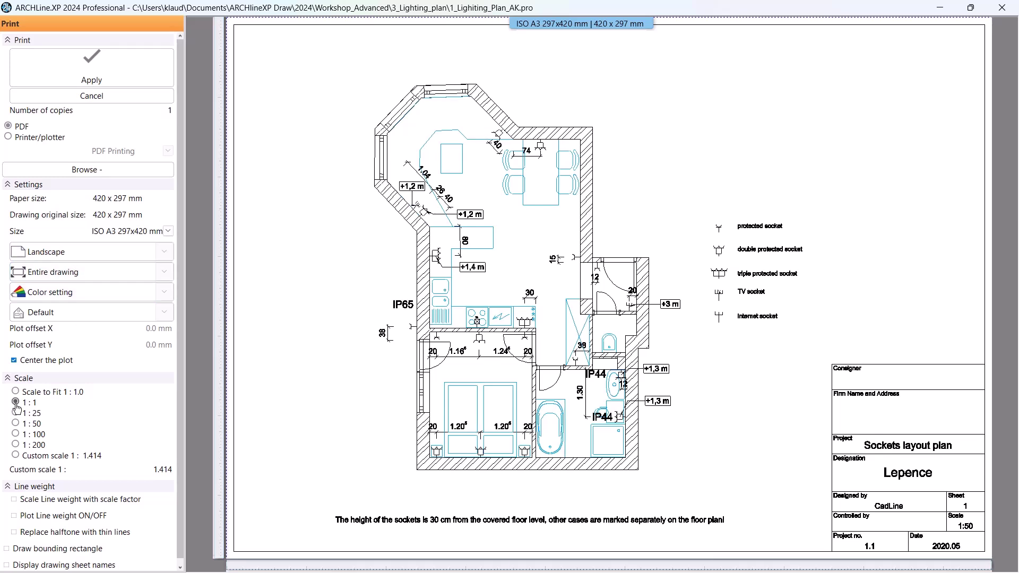
{"action": "left_click", "coordinate": [99, 171]}
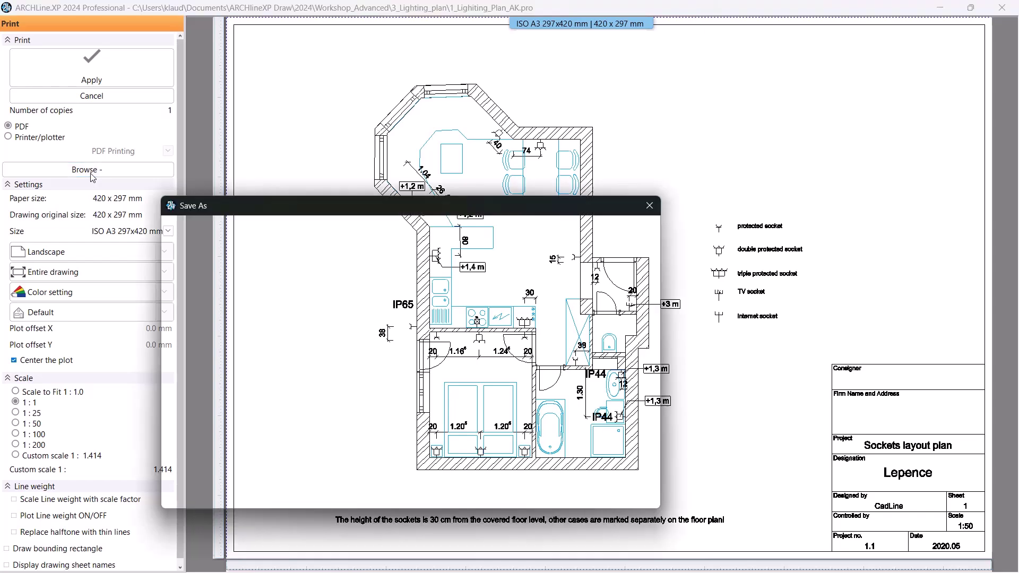
{"action": "left_click", "coordinate": [365, 299]}
{"action": "left_click", "coordinate": [308, 414]}
{"action": "type", "text": "_1021"}
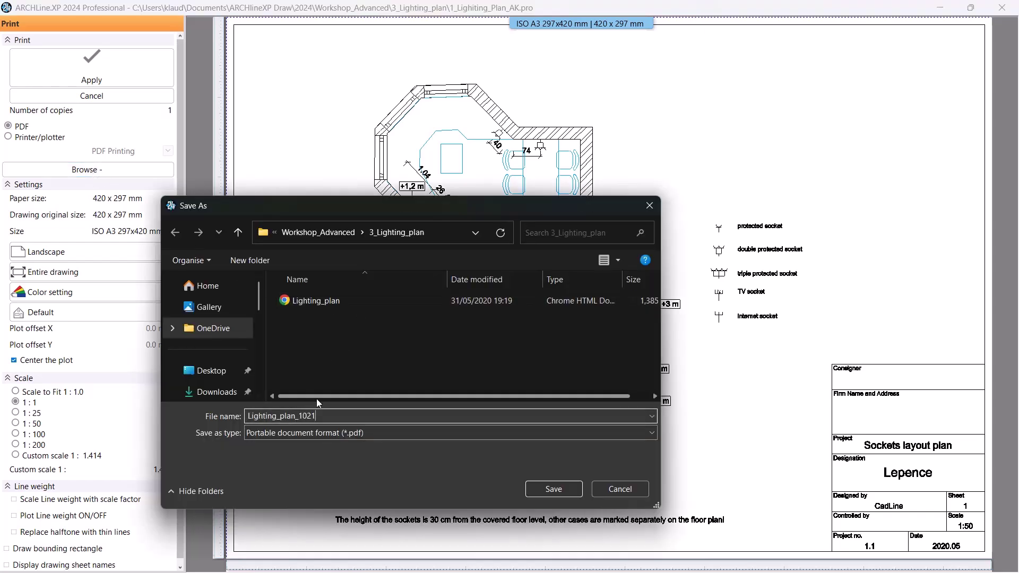
{"action": "left_click", "coordinate": [552, 489]}
{"action": "left_click", "coordinate": [133, 79]}
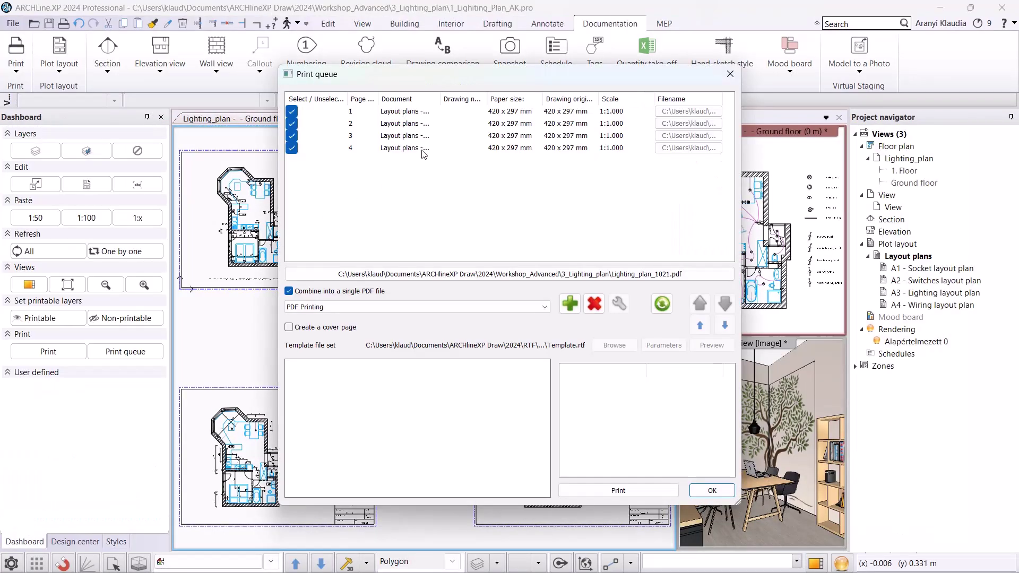
Step: Check the print settings of queued pages 2, 3 and 4 one by one and apply each of them
{"action": "left_click_drag", "start_coordinate": [440, 99], "coordinate": [476, 98]}
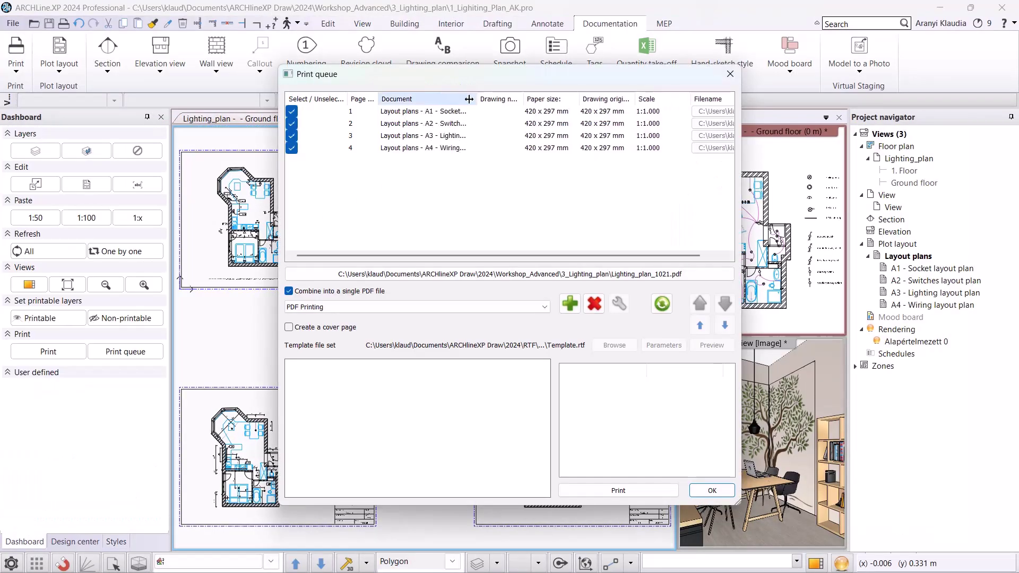
{"action": "left_click", "coordinate": [432, 127]}
{"action": "left_click", "coordinate": [583, 317]}
{"action": "left_click", "coordinate": [597, 311]}
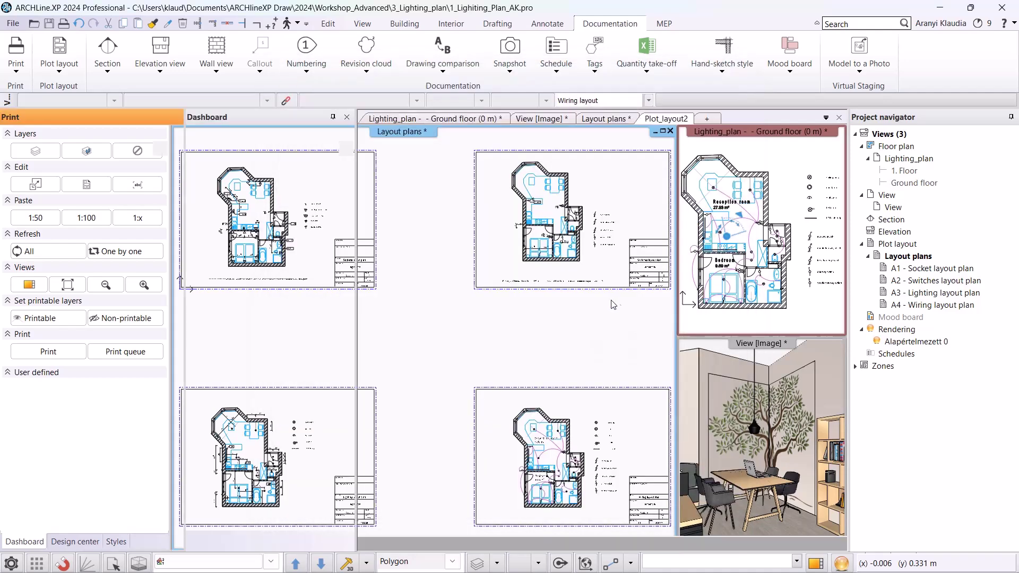
{"action": "left_click", "coordinate": [130, 68]}
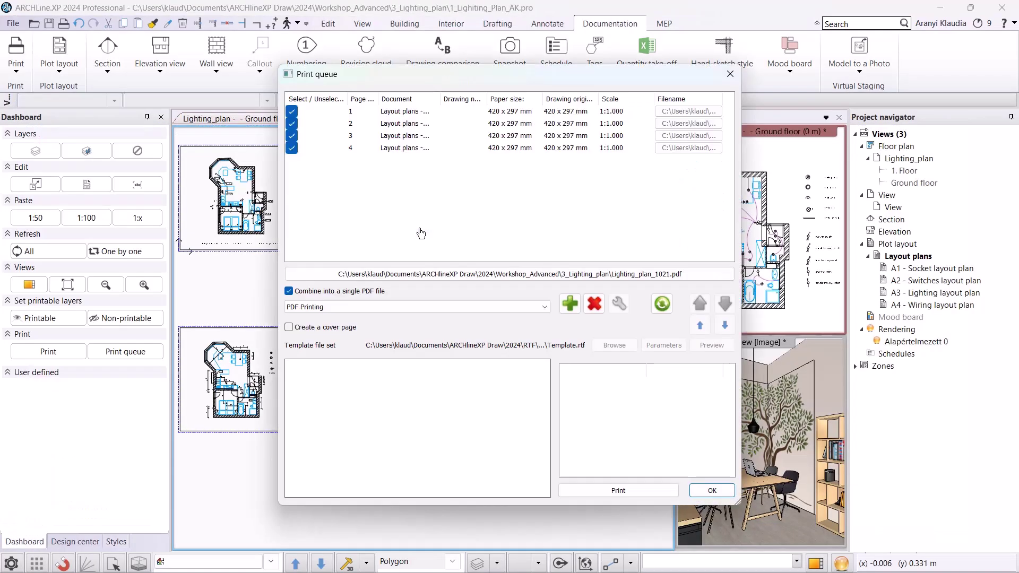
{"action": "left_click", "coordinate": [401, 136]}
{"action": "left_click", "coordinate": [618, 303]}
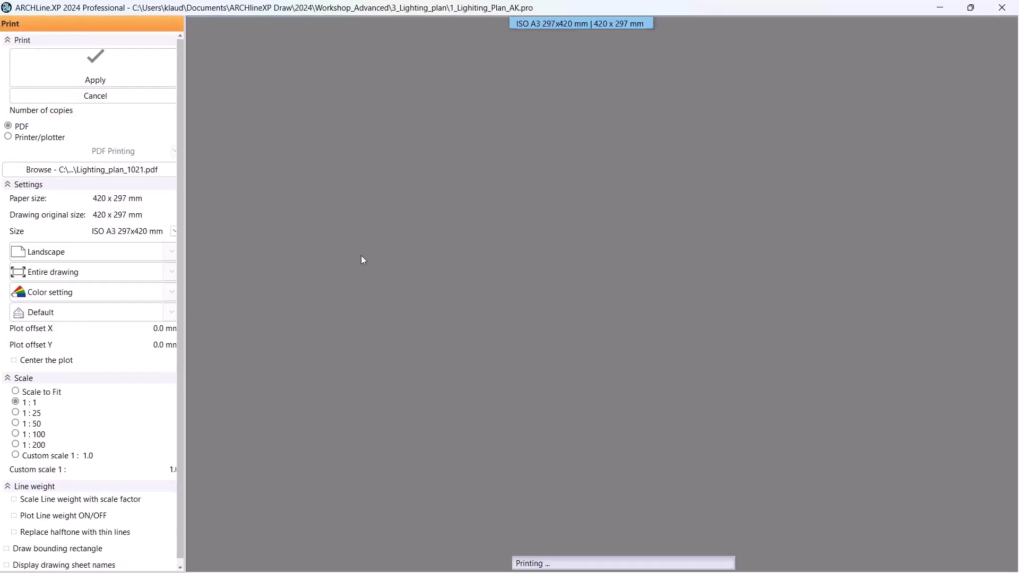
{"action": "left_click", "coordinate": [155, 68]}
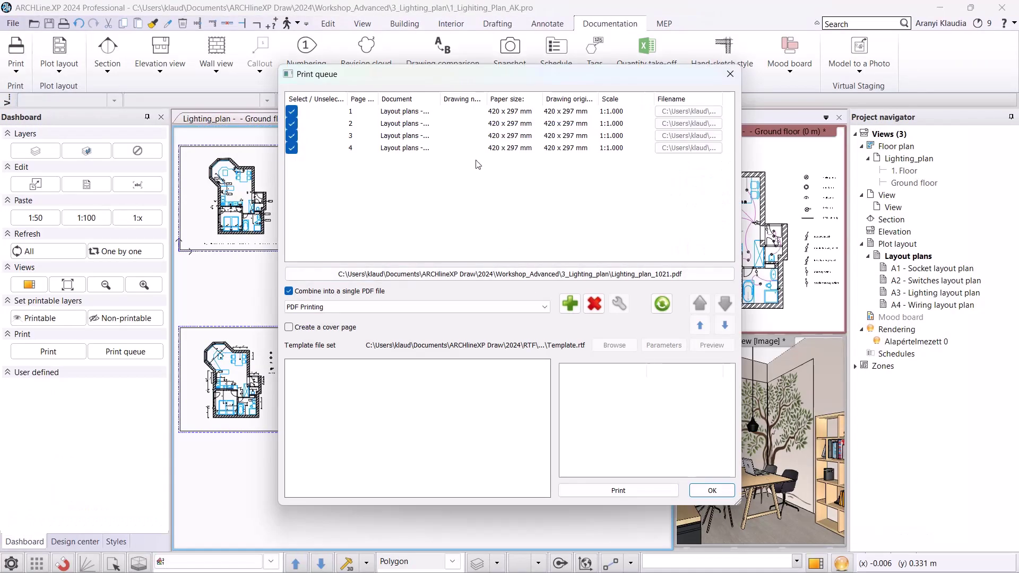
{"action": "left_click", "coordinate": [476, 149]}
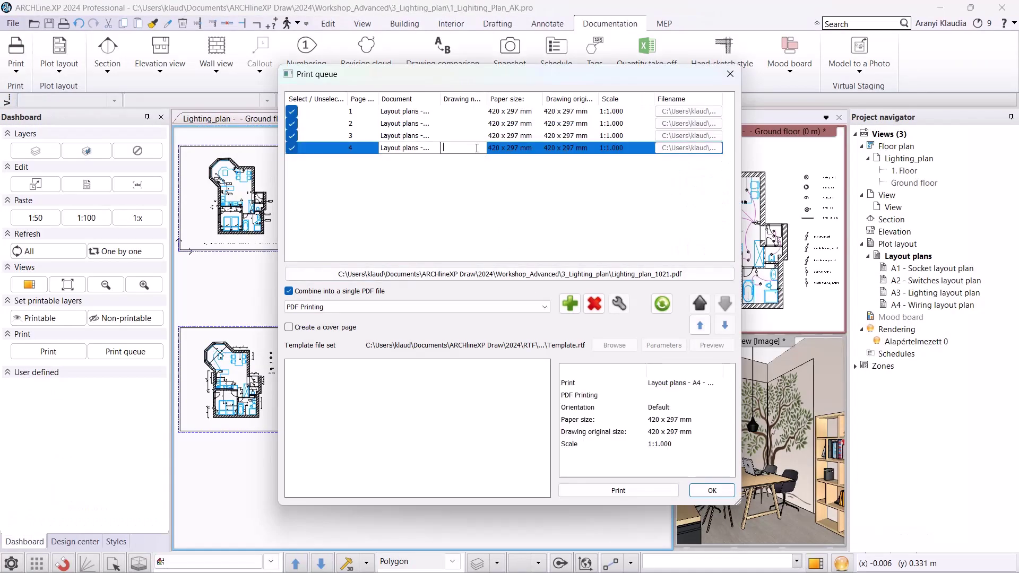
{"action": "left_click", "coordinate": [619, 304]}
{"action": "left_click", "coordinate": [164, 79]}
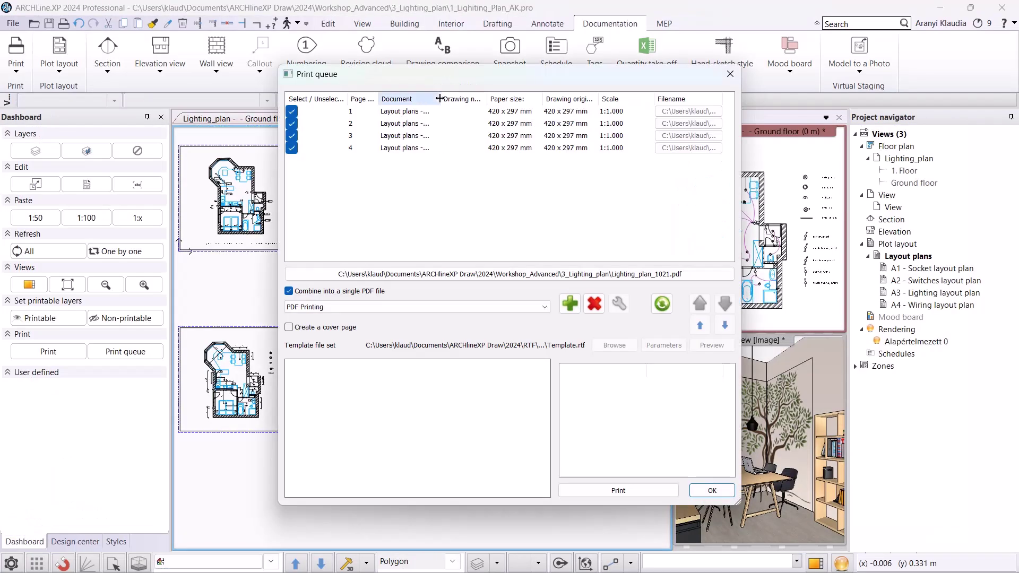
Step: Preview the four queued sheets and print them into the single combined file Lighting_plan_1021.pdf
{"action": "left_click_drag", "start_coordinate": [440, 99], "coordinate": [486, 89]}
{"action": "left_click", "coordinate": [465, 114]}
{"action": "left_click", "coordinate": [464, 126]}
{"action": "left_click", "coordinate": [460, 138]}
{"action": "left_click", "coordinate": [456, 149]}
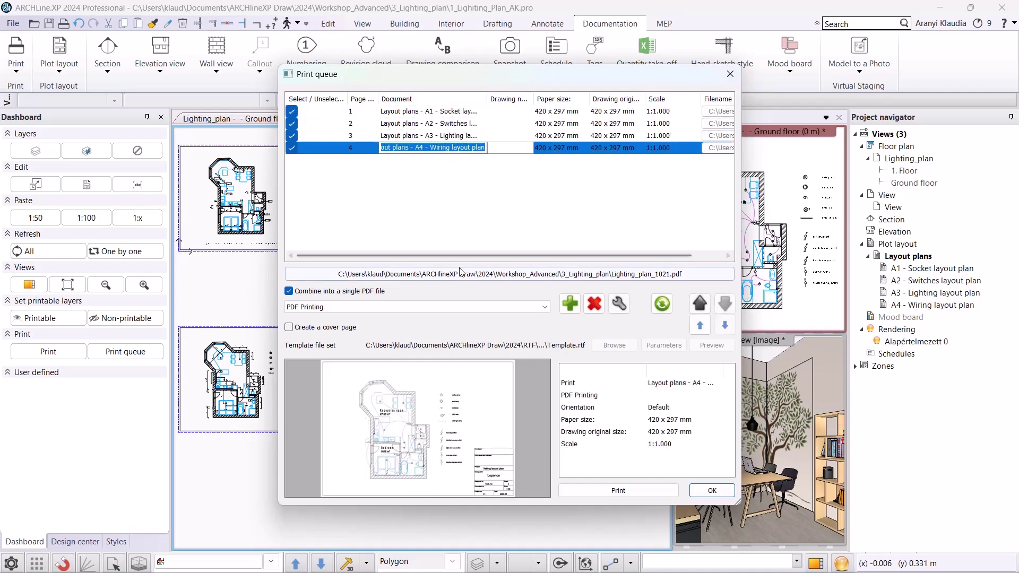
{"action": "left_click", "coordinate": [535, 274]}
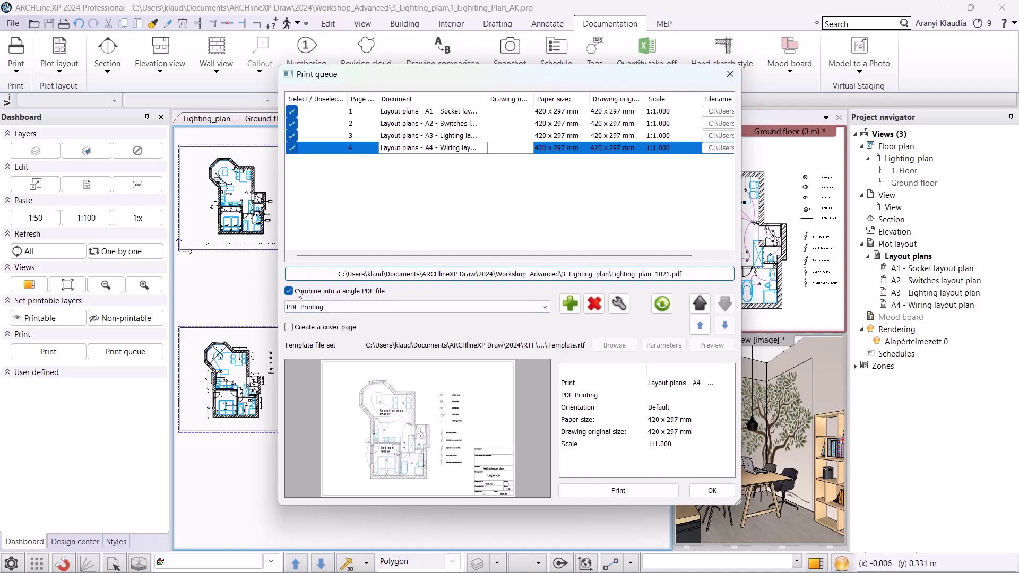
{"action": "left_click", "coordinate": [637, 491]}
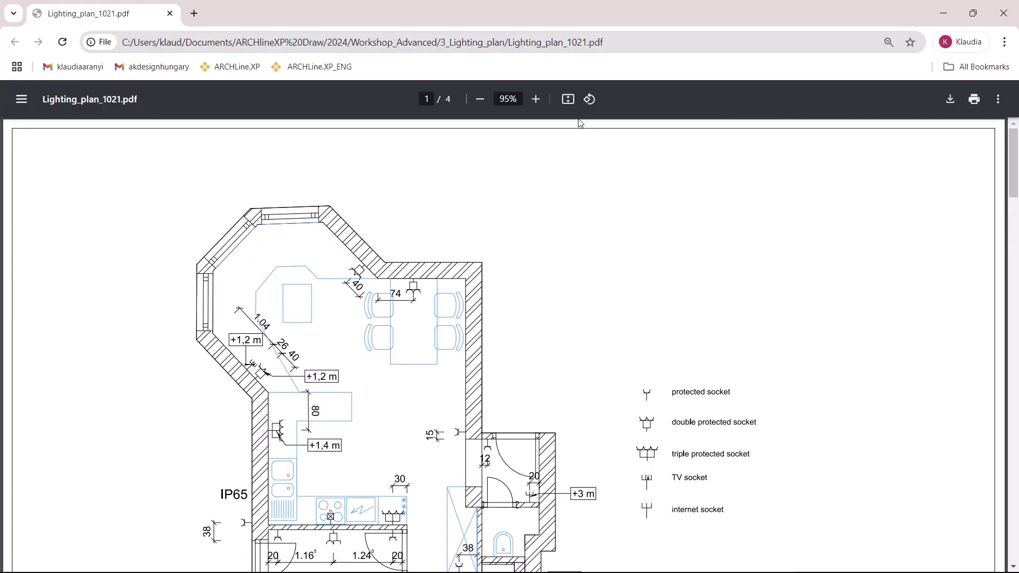
Step: Review all four PDF pages fitted to the window, and close the PDF and the print queue
{"action": "left_click", "coordinate": [568, 100]}
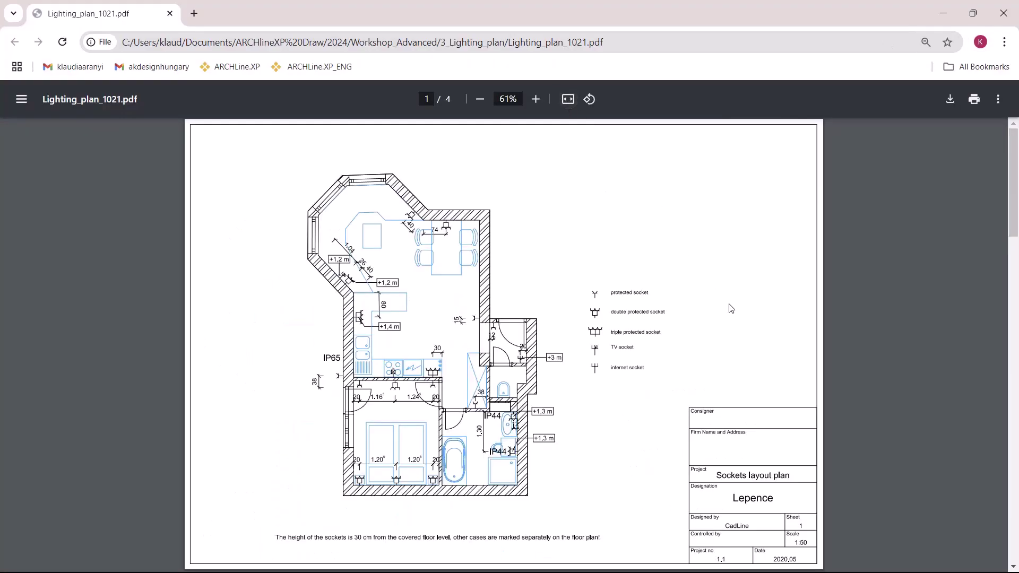
{"action": "key", "text": "Page_Down"}
{"action": "key", "text": "Page_Down"}
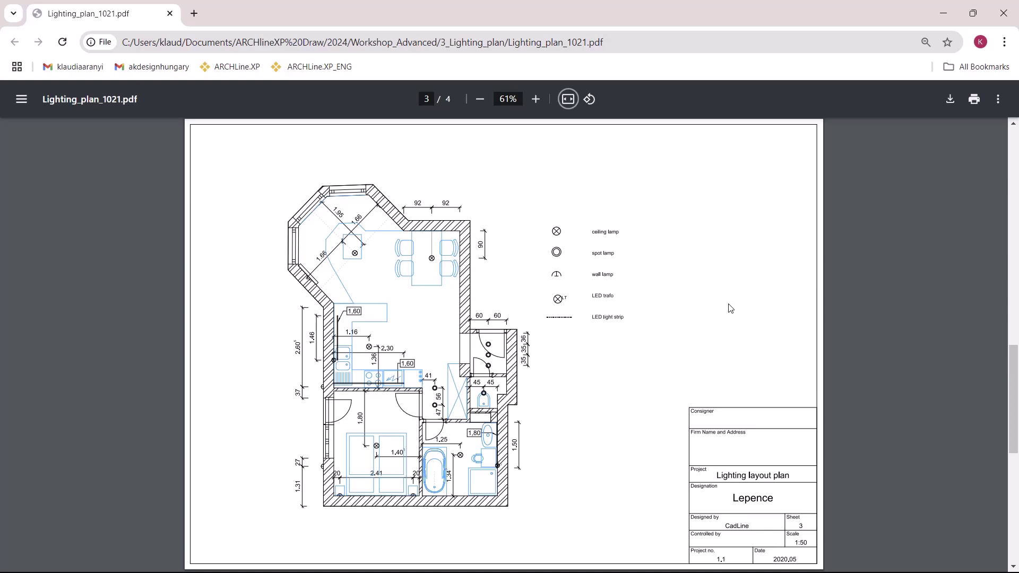
{"action": "key", "text": "Page_Down"}
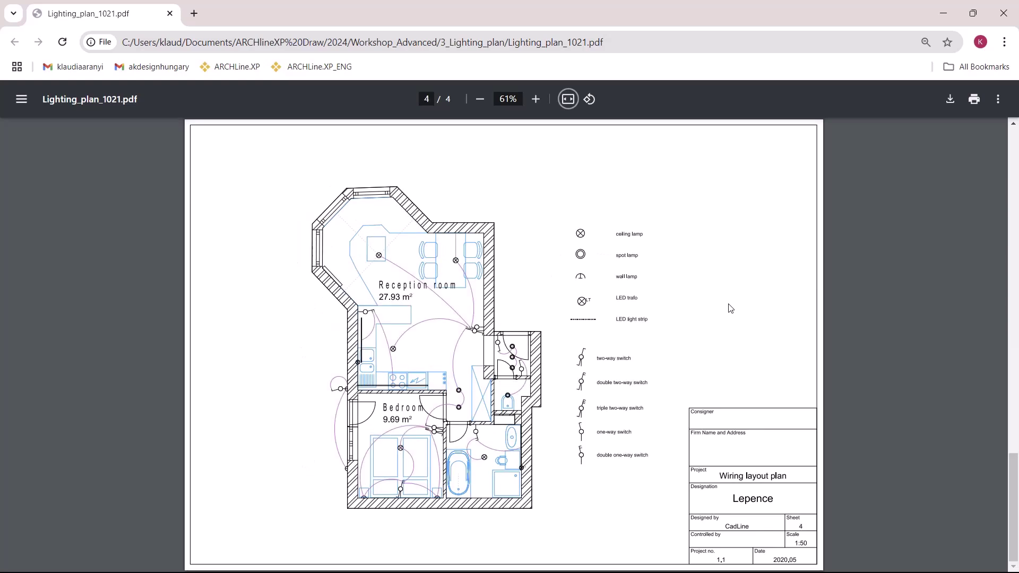
{"action": "left_click", "coordinate": [1003, 13]}
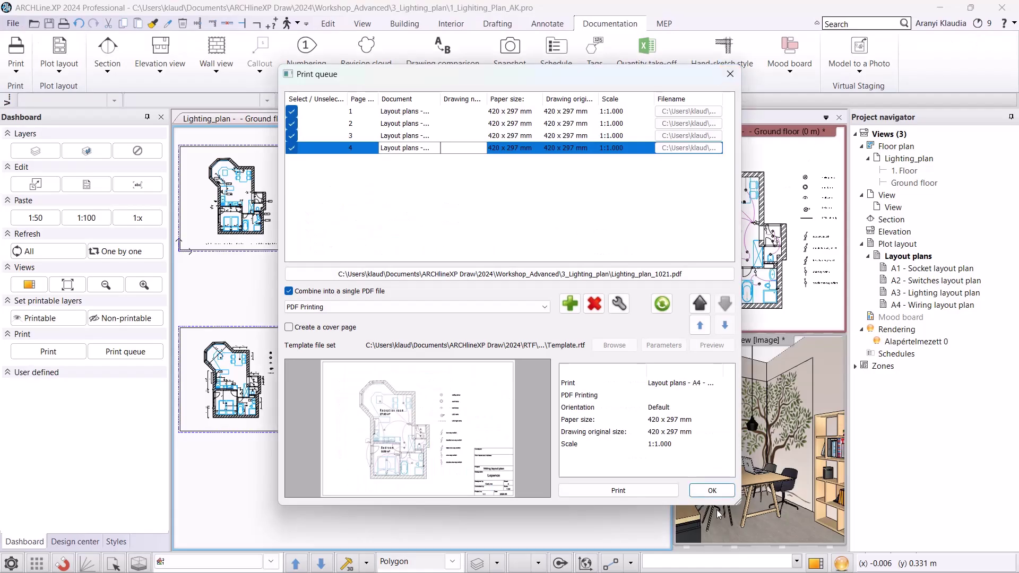
{"action": "left_click", "coordinate": [712, 491]}
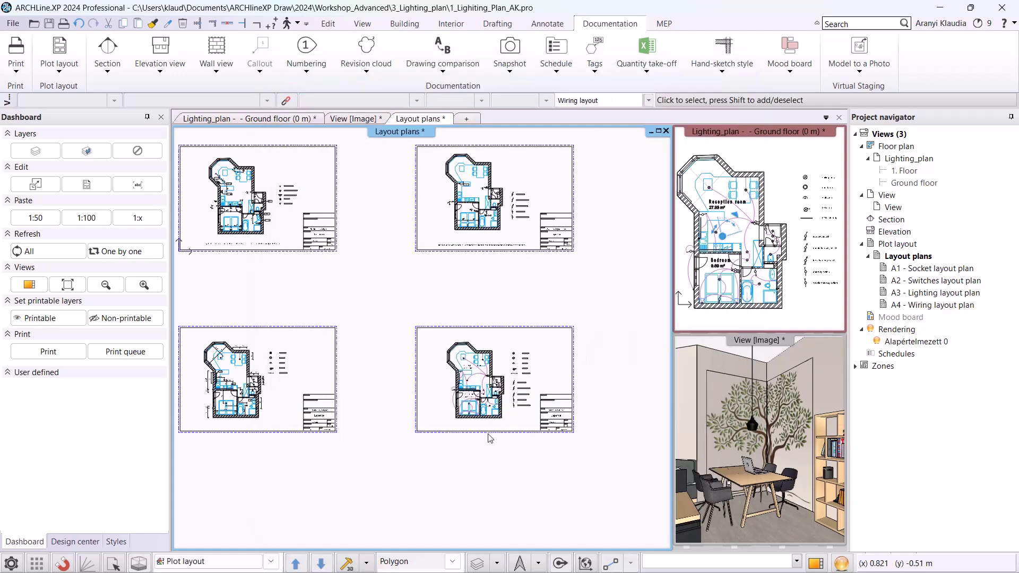